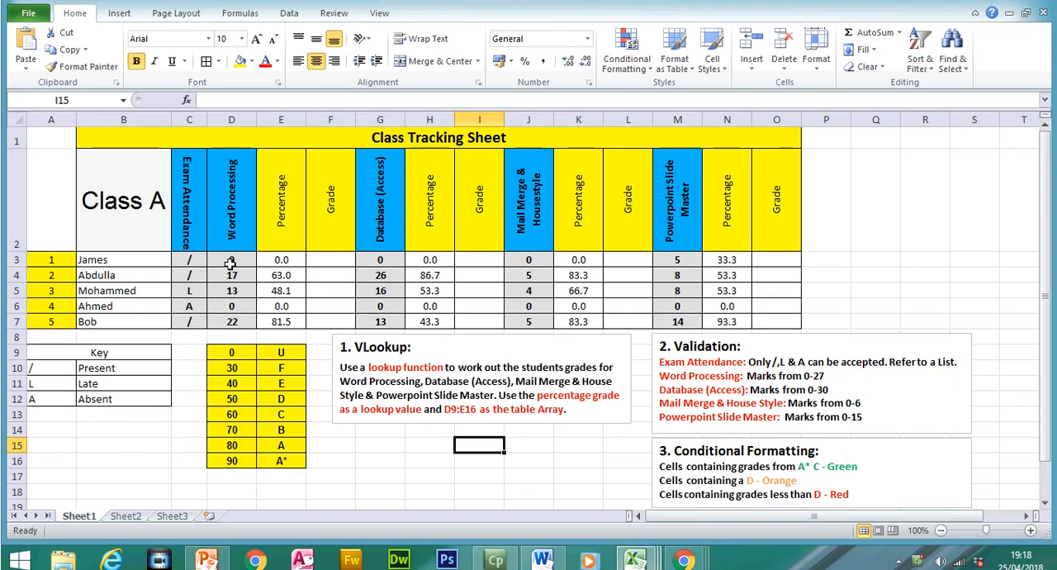
- Enter P as the exam attendance in C3 as a trial, and undo the entry
{"action": "left_click_drag", "start_coordinate": [189, 254], "coordinate": [193, 316]}
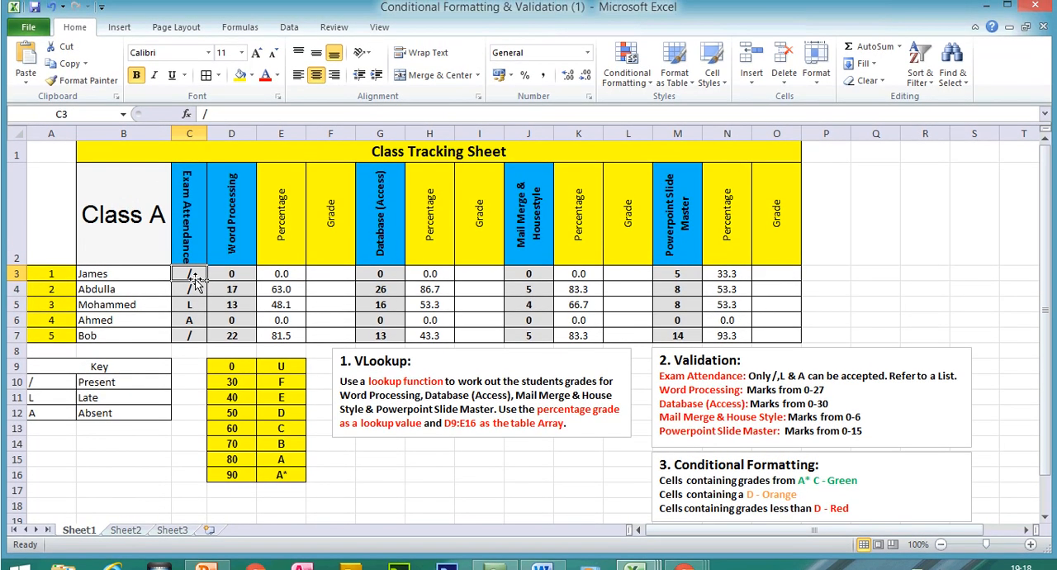
{"action": "type", "text": "P"}
{"action": "key", "text": "Return"}
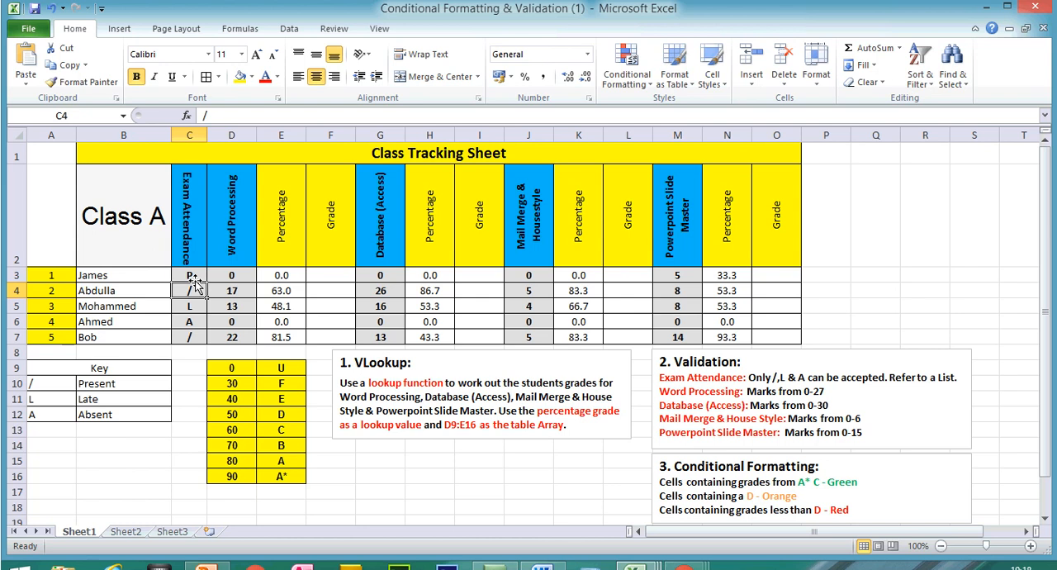
{"action": "key", "text": "ctrl+z"}
- Apply list data validation to the Exam Attendance cells C3:C7, using A10:A12 as the source
{"action": "left_click_drag", "start_coordinate": [196, 281], "coordinate": [196, 334]}
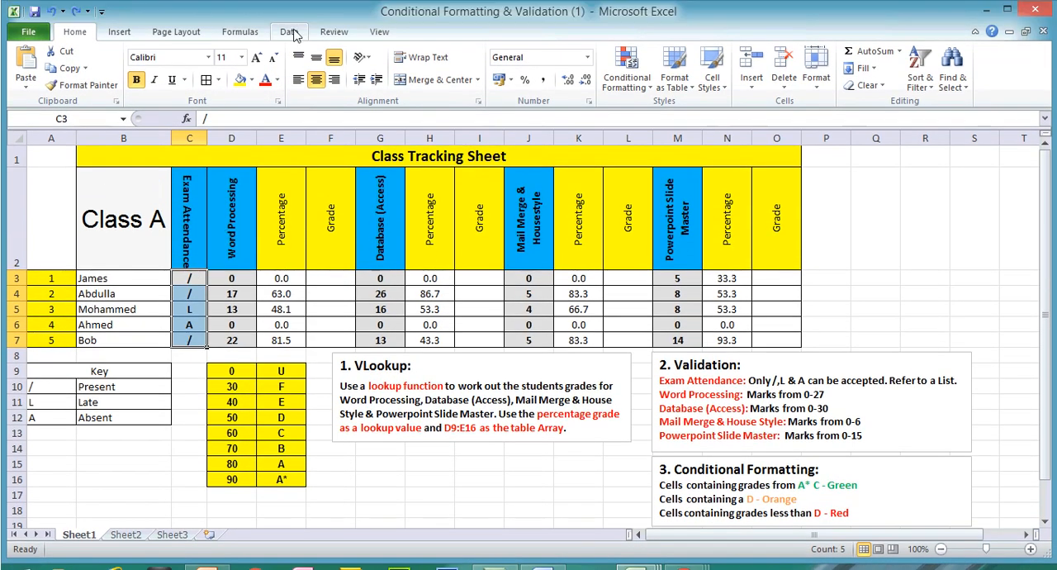
{"action": "left_click", "coordinate": [288, 31]}
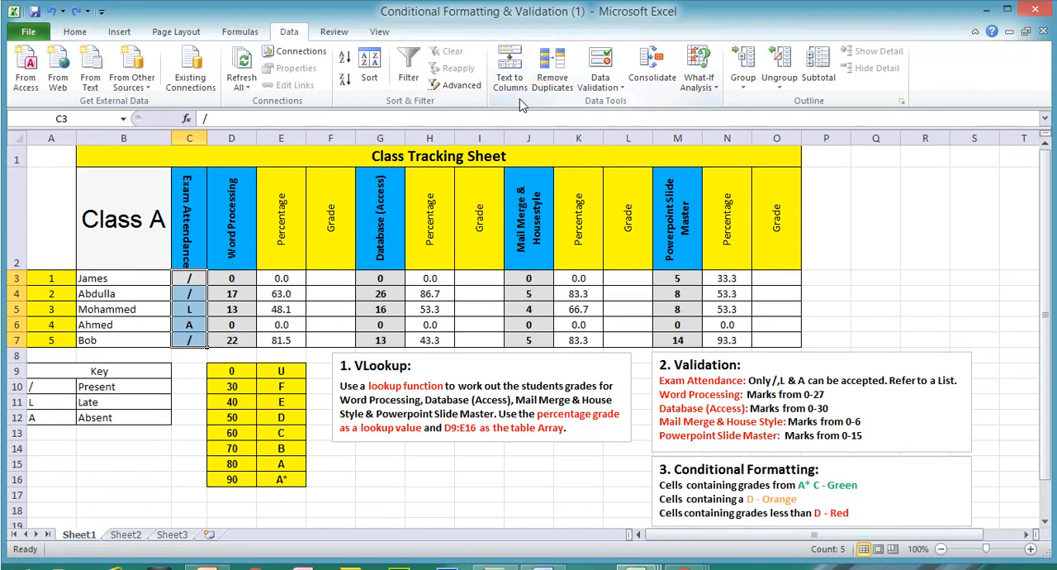
{"action": "left_click", "coordinate": [618, 88]}
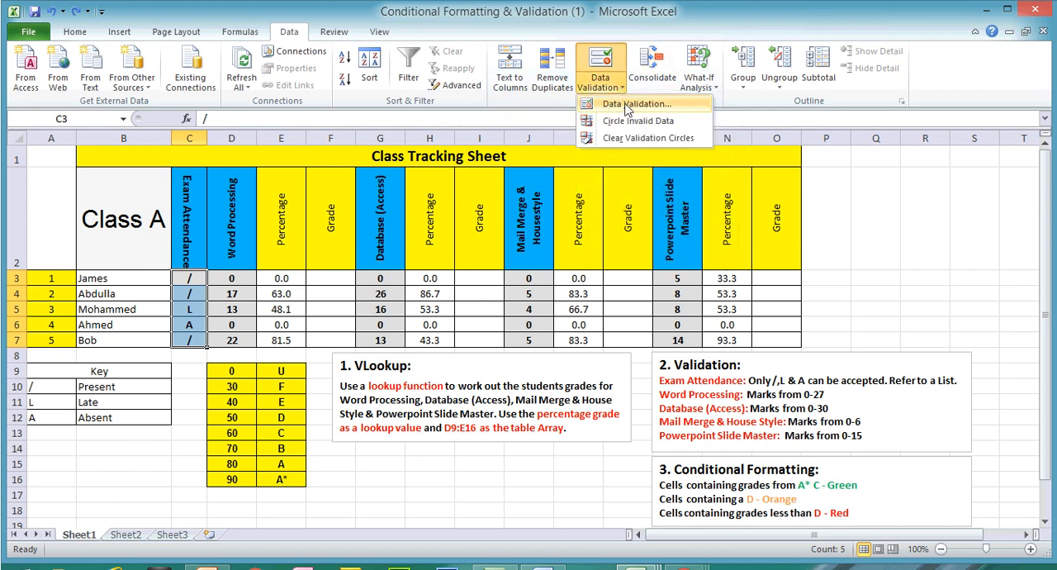
{"action": "left_click", "coordinate": [628, 108]}
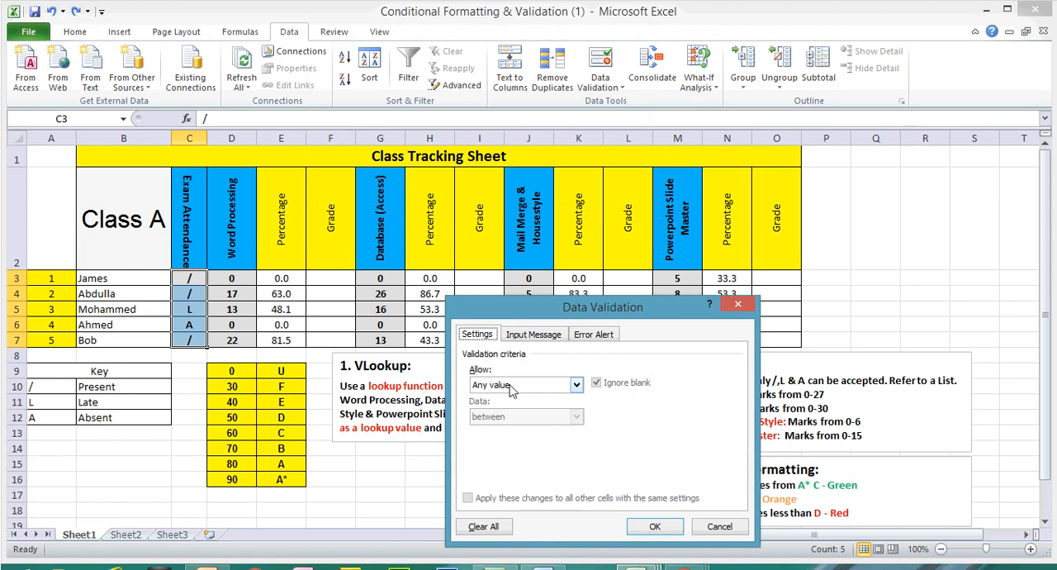
{"action": "left_click", "coordinate": [510, 388]}
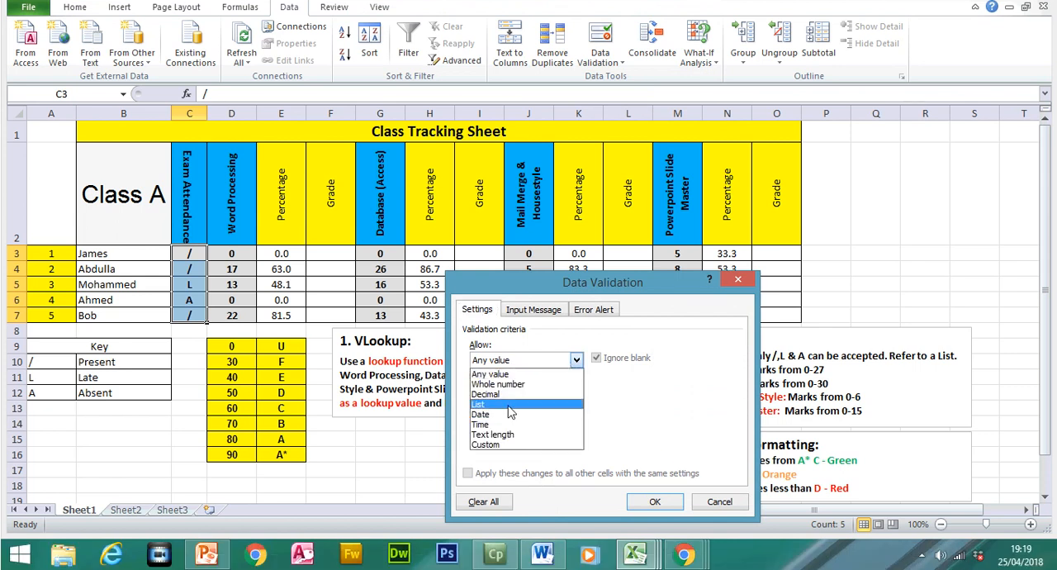
{"action": "left_click", "coordinate": [509, 404]}
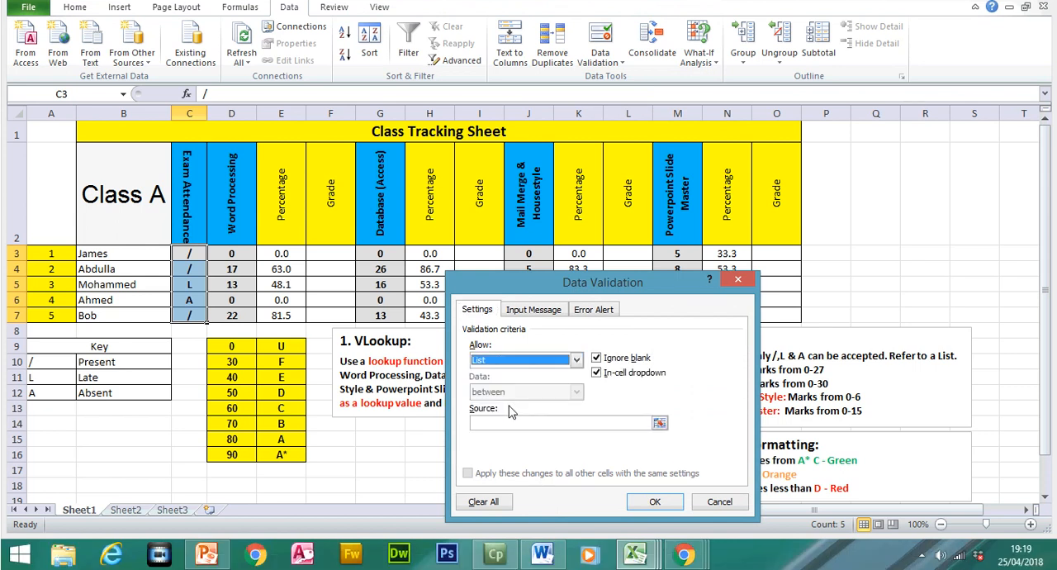
{"action": "left_click", "coordinate": [659, 424]}
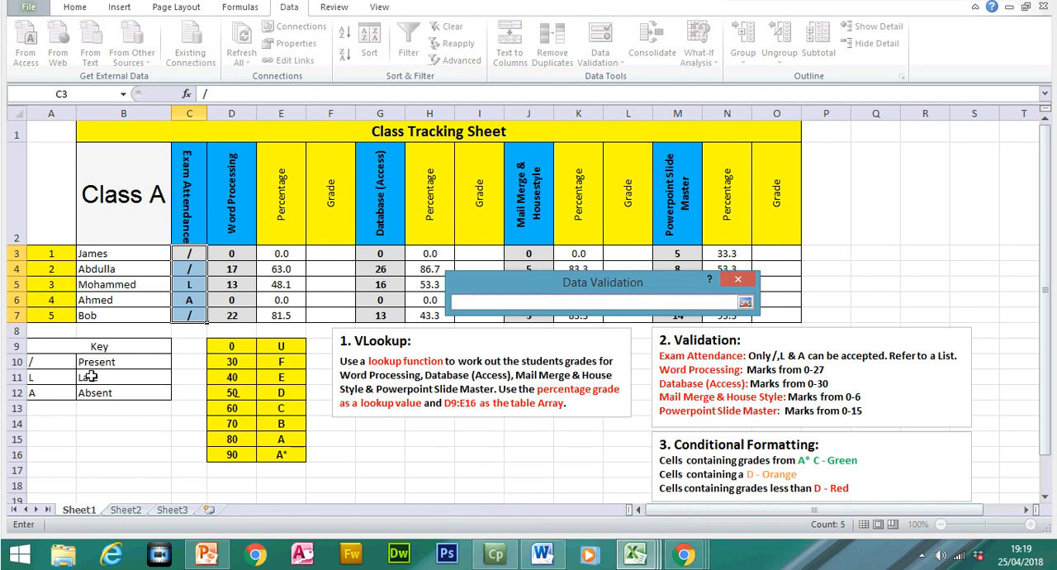
{"action": "left_click_drag", "start_coordinate": [56, 361], "coordinate": [53, 383]}
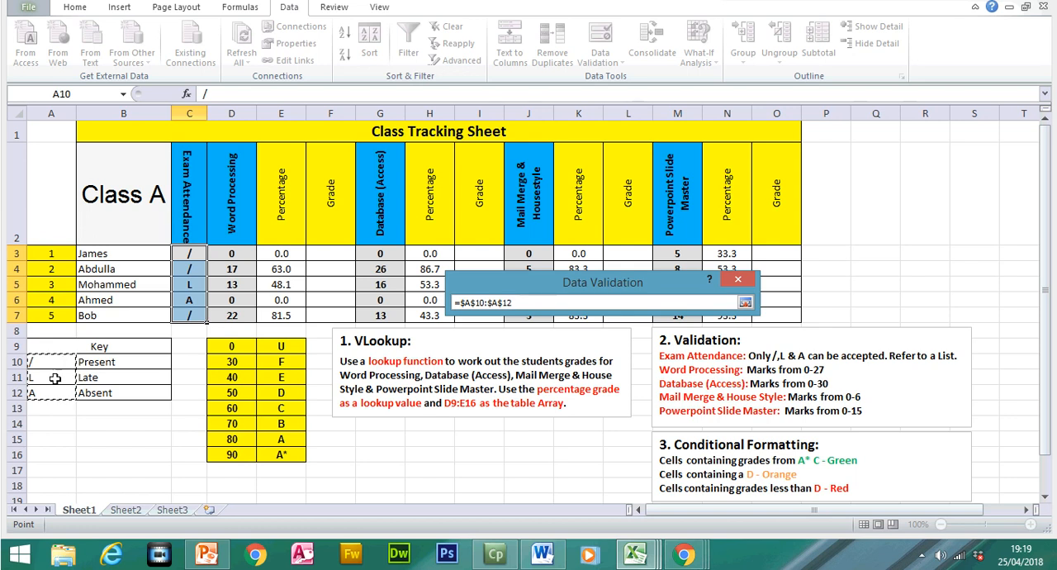
{"action": "left_click", "coordinate": [745, 302]}
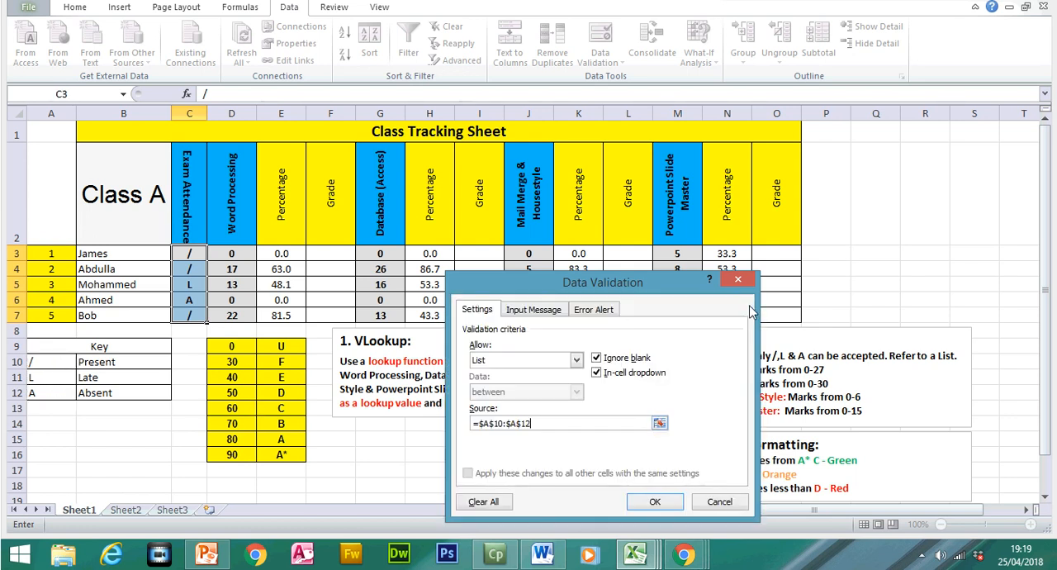
- Give the attendance validation a Stop error alert titled "Attendance" with the message "You can only enter either a /, L or an A"
{"action": "left_click", "coordinate": [605, 311]}
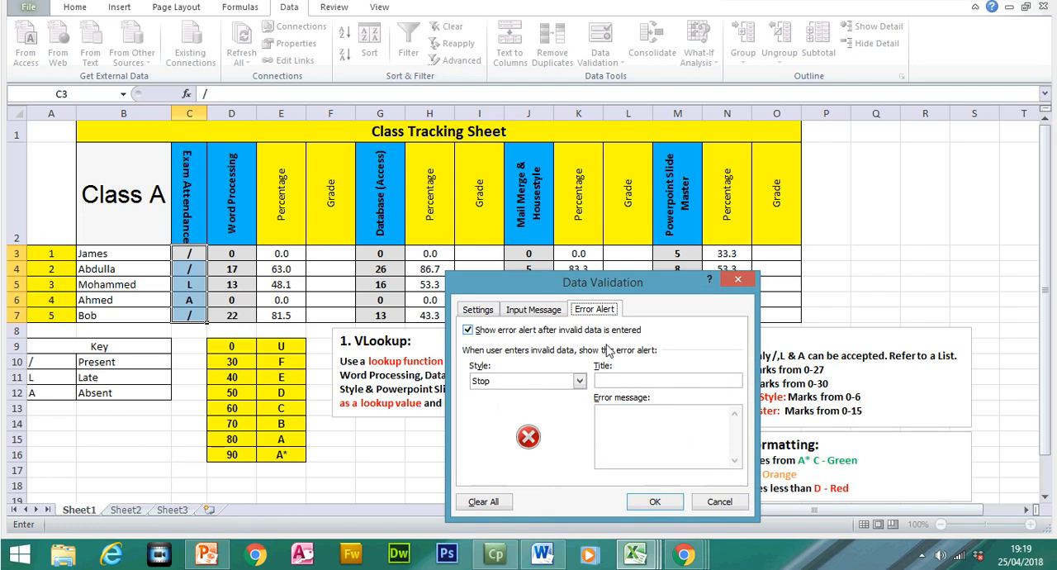
{"action": "left_click", "coordinate": [622, 378]}
{"action": "type", "text": "Attendance"}
{"action": "key", "text": "Tab"}
{"action": "type", "text": "You can"}
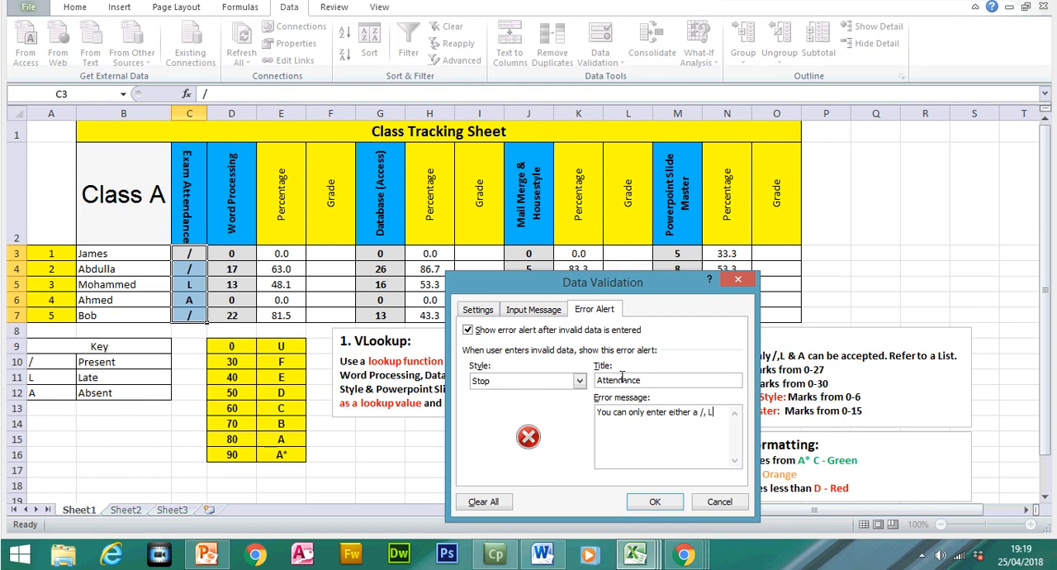
{"action": "type", "text": "an A"}
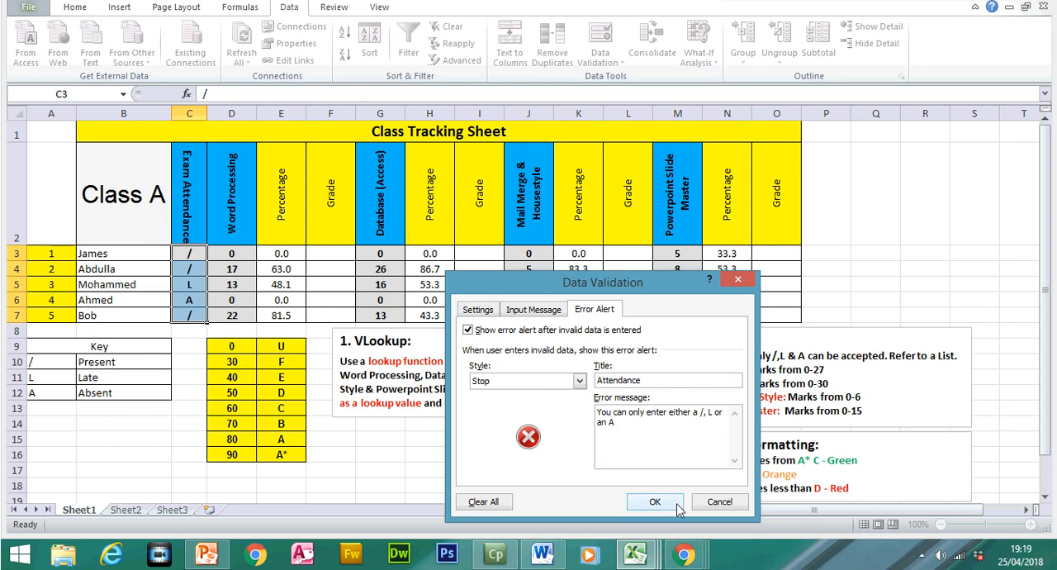
{"action": "left_click", "coordinate": [656, 501]}
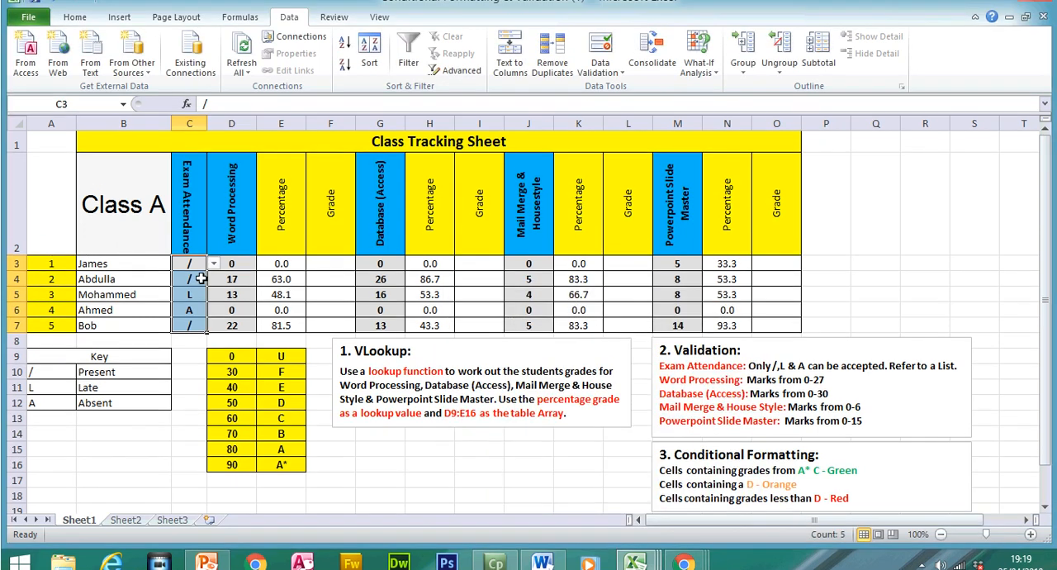
- Test the attendance validation in C4 with the invalid entry p, cancel it, and set the cell to A from its dropdown list
{"action": "left_click", "coordinate": [198, 279]}
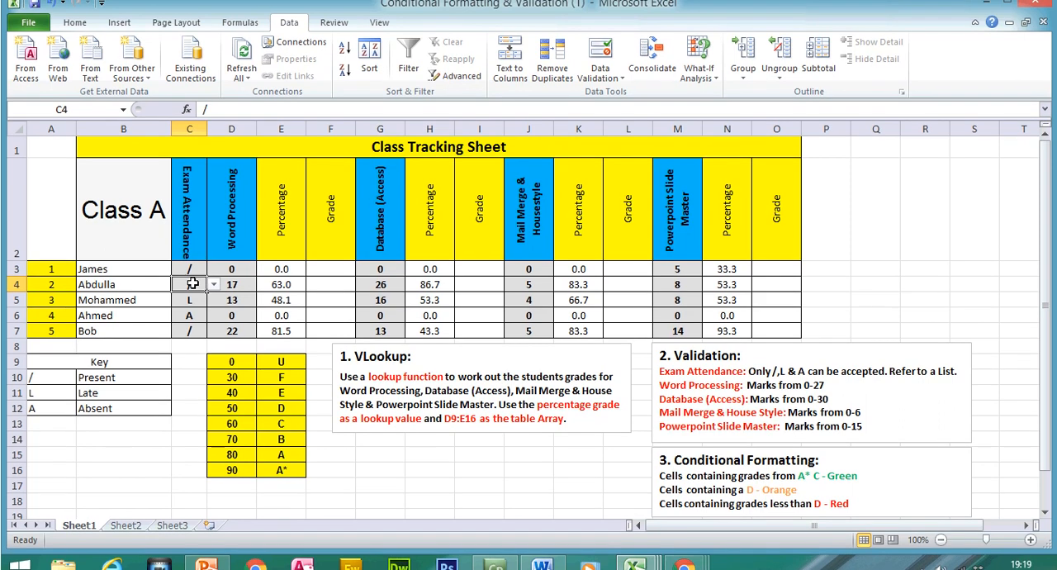
{"action": "type", "text": "p"}
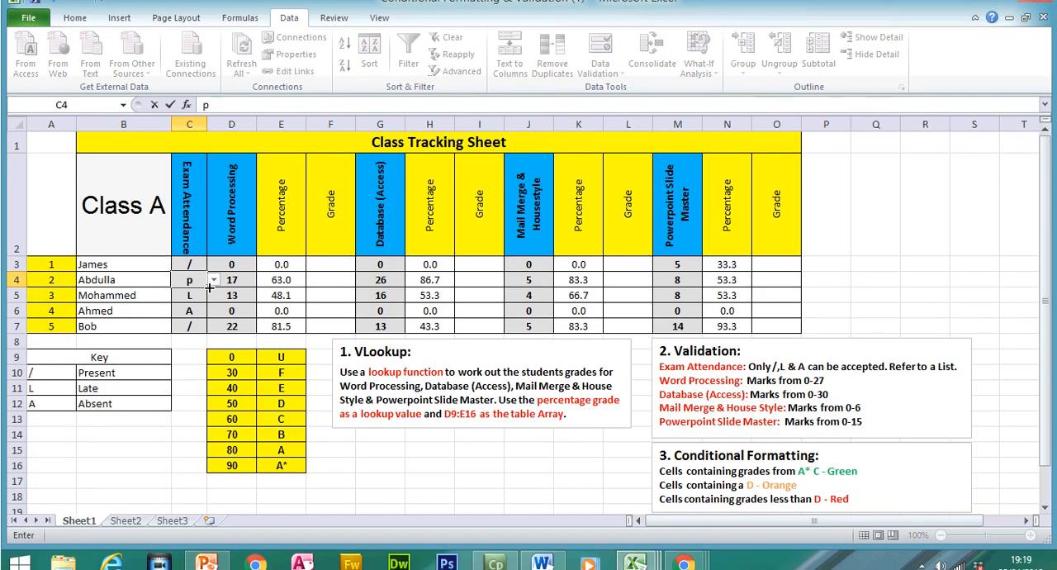
{"action": "key", "text": "Return"}
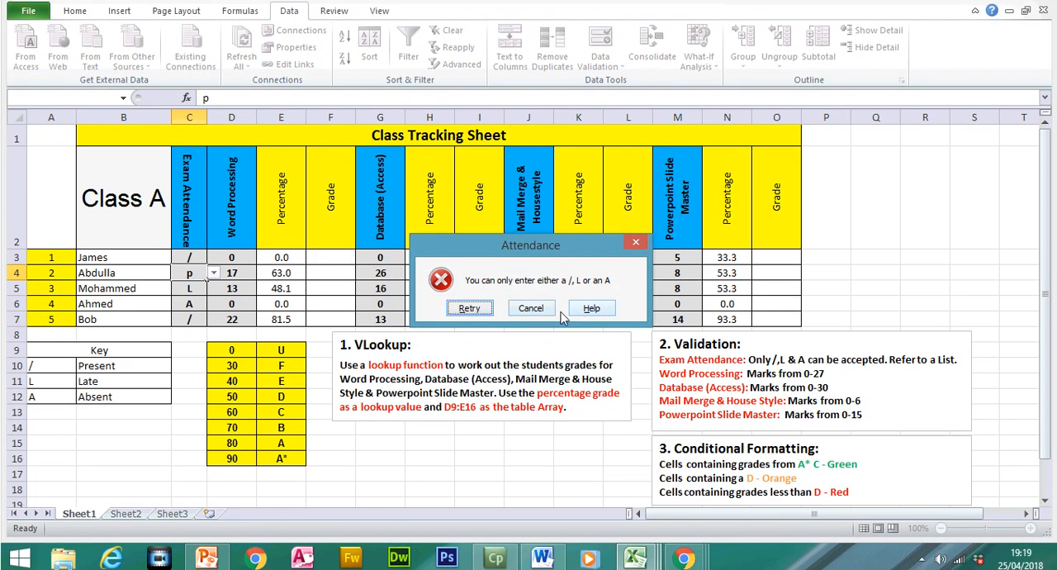
{"action": "left_click", "coordinate": [532, 308]}
{"action": "left_click", "coordinate": [213, 273]}
{"action": "left_click", "coordinate": [200, 304]}
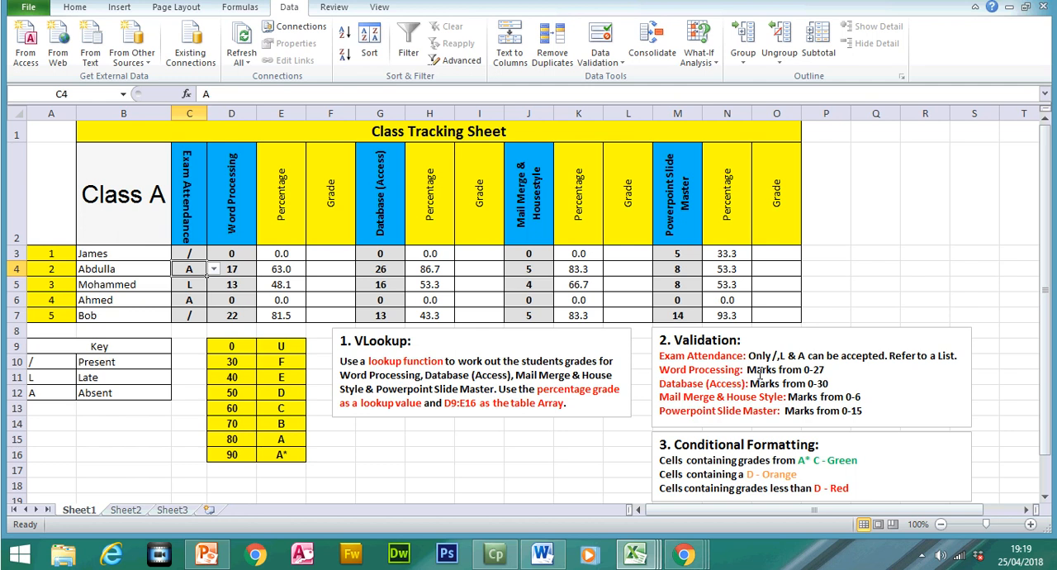
- Highlight the Word Processing mark range in the Validation notes, enter 29 in D3 as a trial, and undo it
{"action": "left_click_drag", "start_coordinate": [746, 369], "coordinate": [824, 370]}
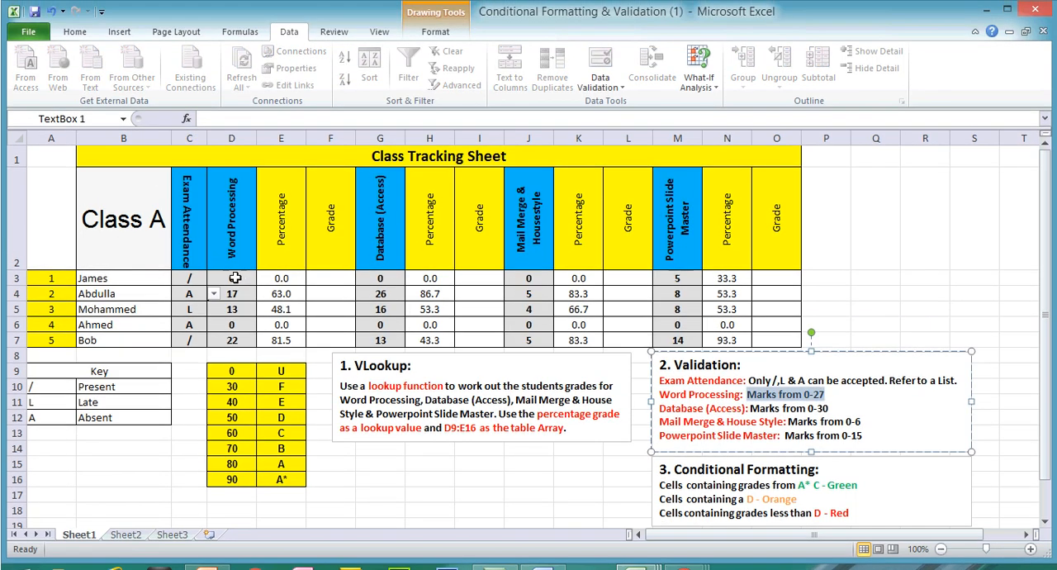
{"action": "left_click", "coordinate": [240, 279]}
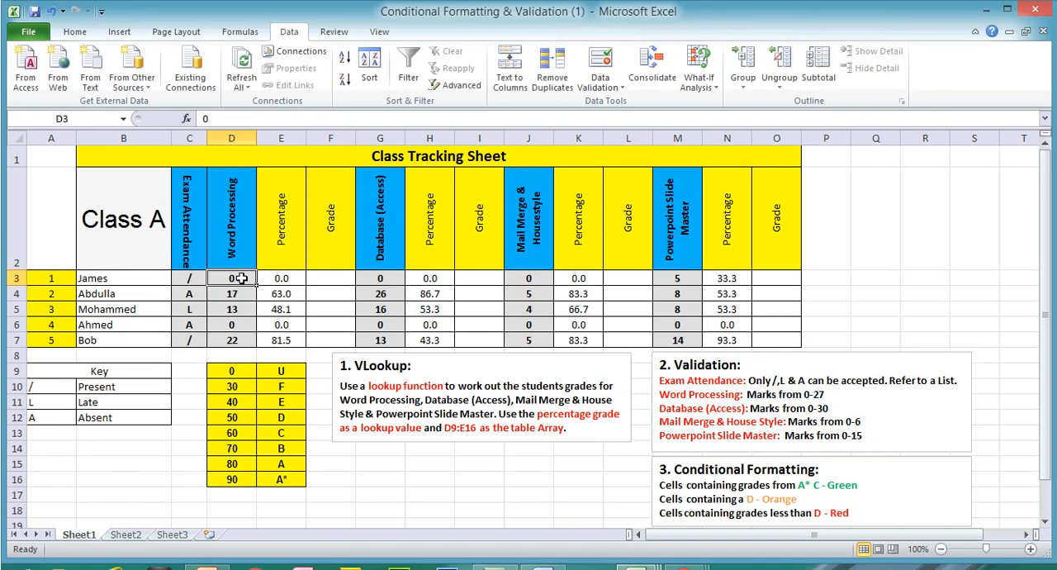
{"action": "type", "text": "29"}
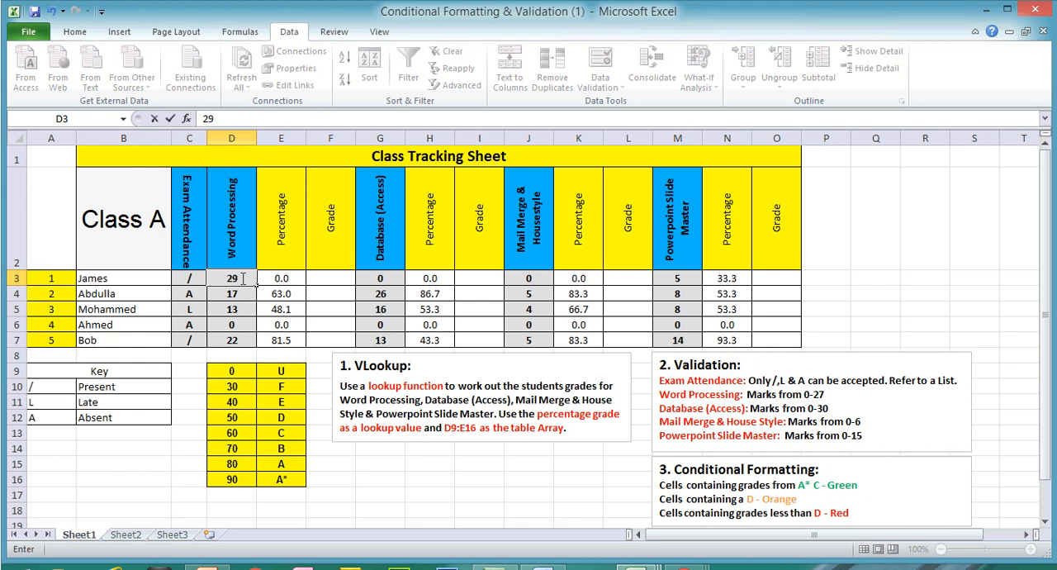
{"action": "key", "text": "Return"}
{"action": "key", "text": "Return"}
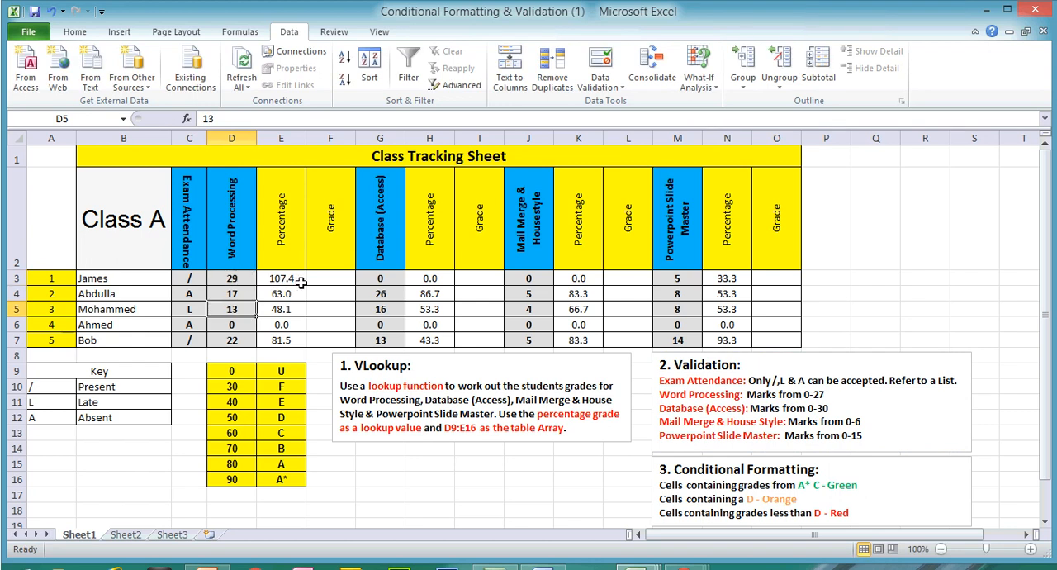
{"action": "key", "text": "ctrl+z"}
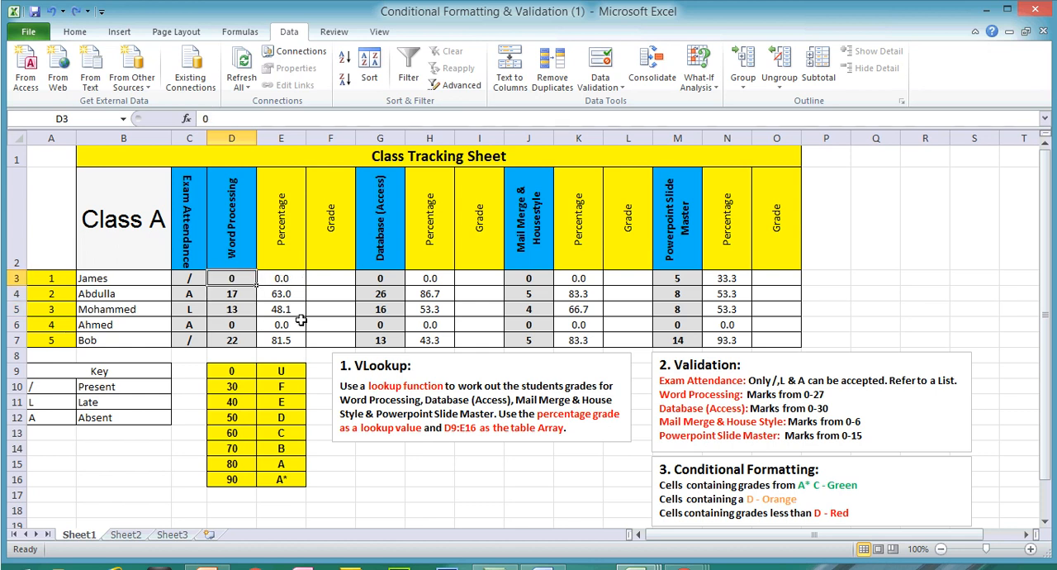
- Set data validation on the Word Processing marks D3:D7 to whole numbers between 0 and 26
{"action": "left_click", "coordinate": [302, 321]}
{"action": "left_click_drag", "start_coordinate": [237, 279], "coordinate": [242, 336]}
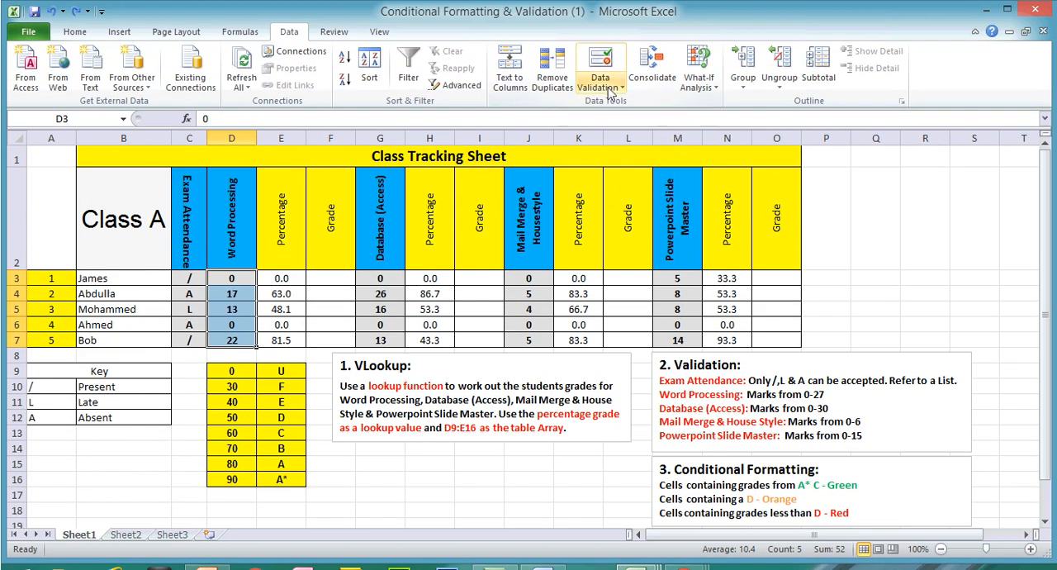
{"action": "left_click", "coordinate": [609, 66]}
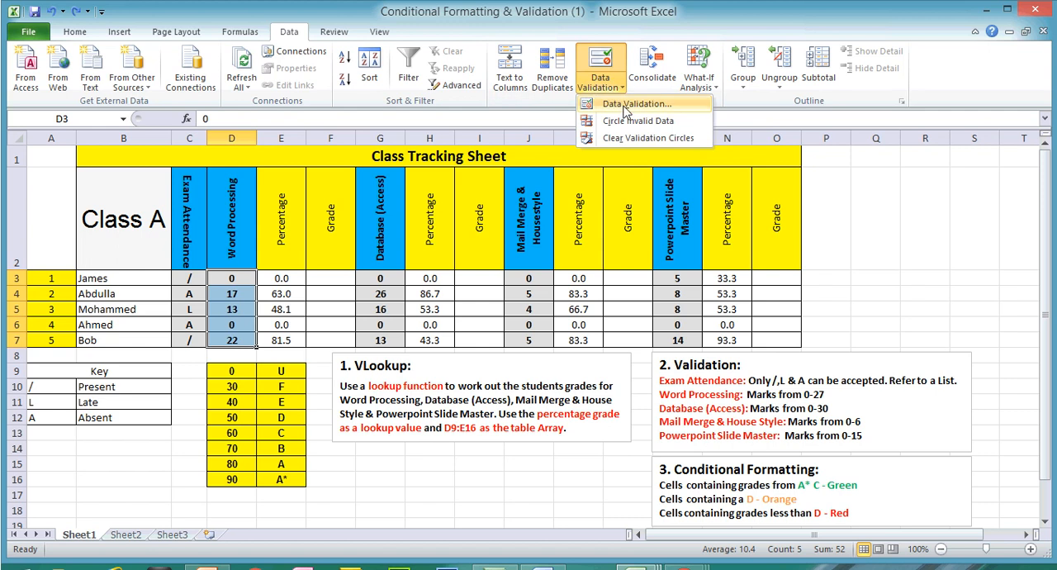
{"action": "left_click", "coordinate": [615, 104]}
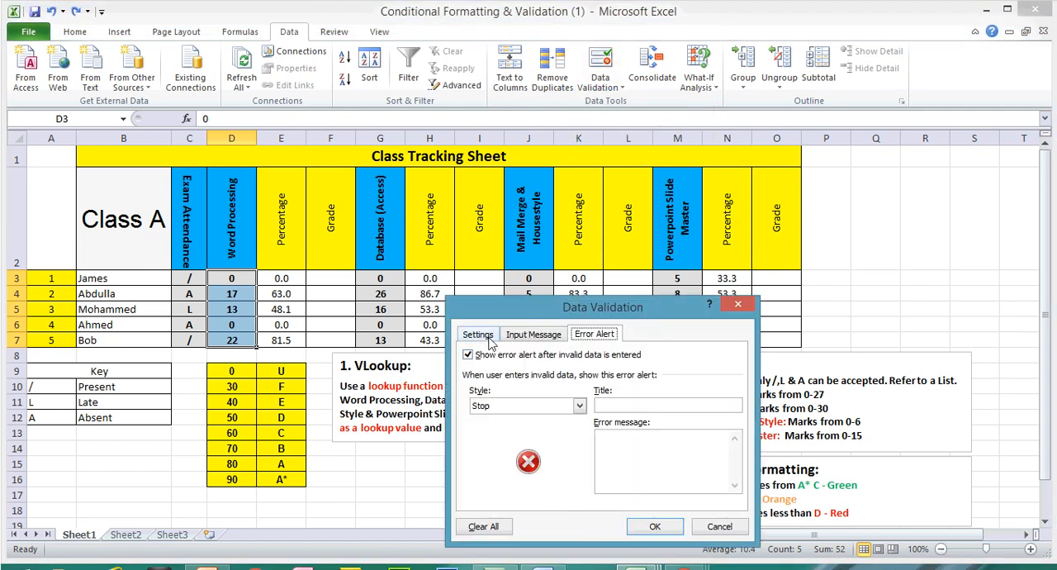
{"action": "left_click", "coordinate": [486, 338]}
{"action": "left_click", "coordinate": [525, 385]}
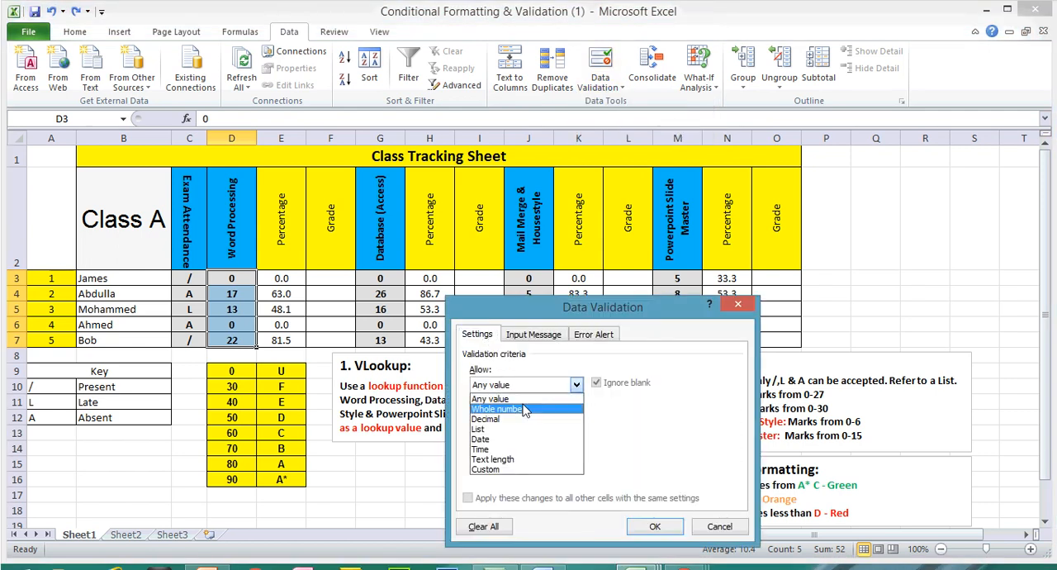
{"action": "left_click", "coordinate": [529, 409]}
{"action": "left_click_drag", "start_coordinate": [640, 294], "coordinate": [573, 270]}
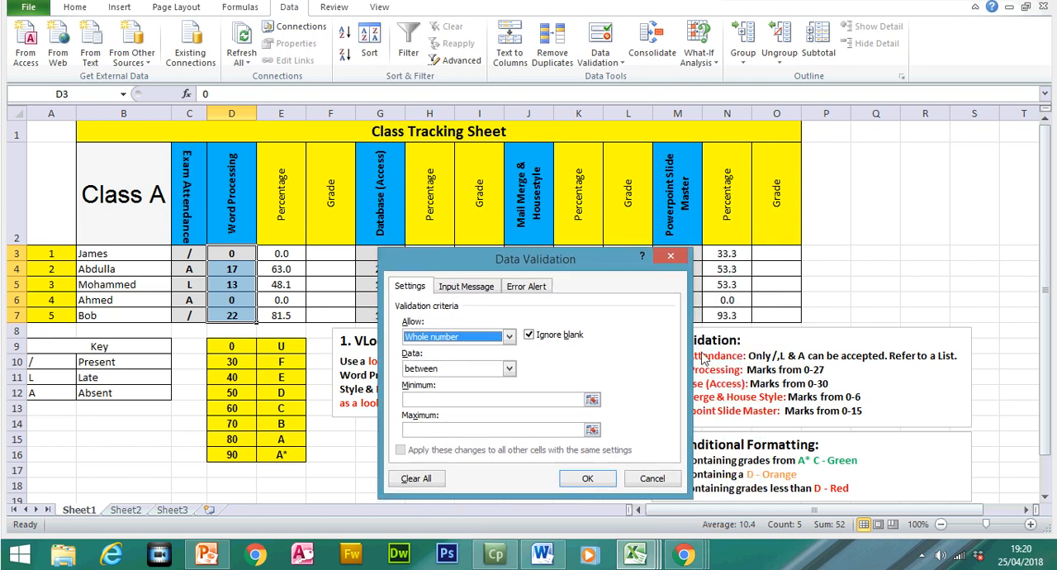
{"action": "left_click", "coordinate": [514, 400]}
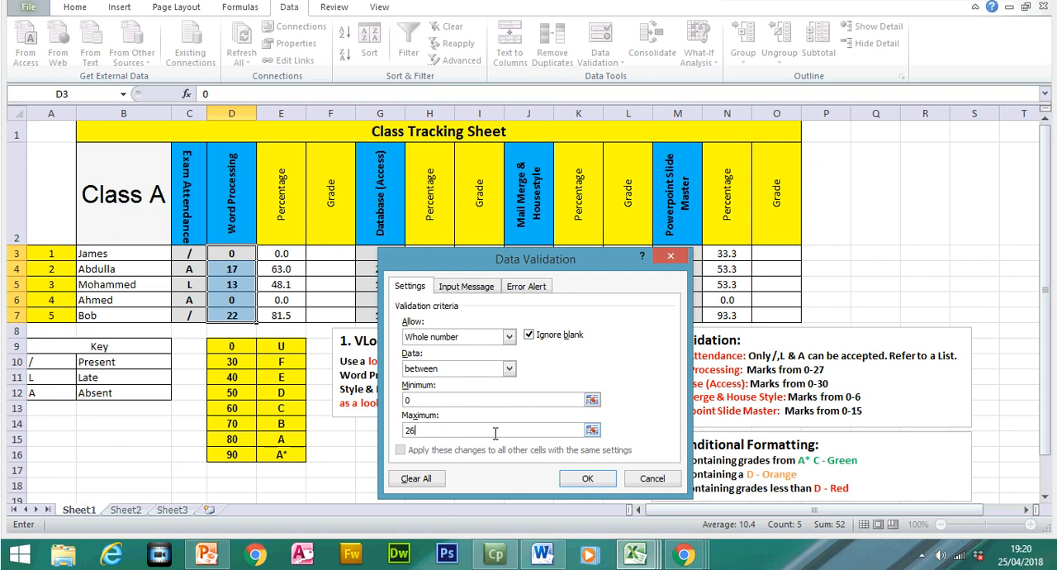
- Give the Word Processing validation a Stop error alert titled "Marks" with the message "You can only enter a mark from 0 - 27"
{"action": "left_click", "coordinate": [526, 286]}
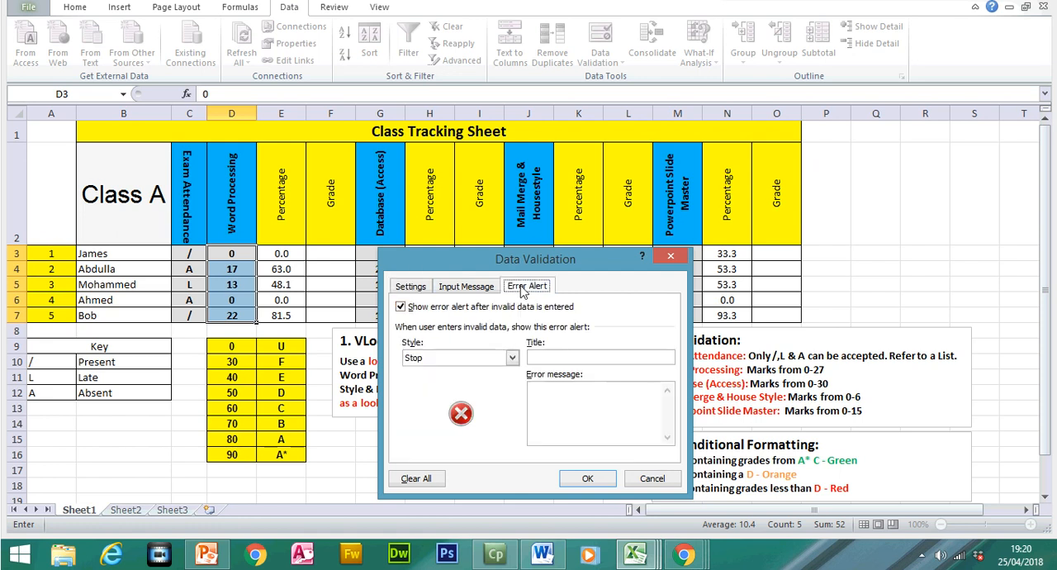
{"action": "left_click", "coordinate": [550, 355]}
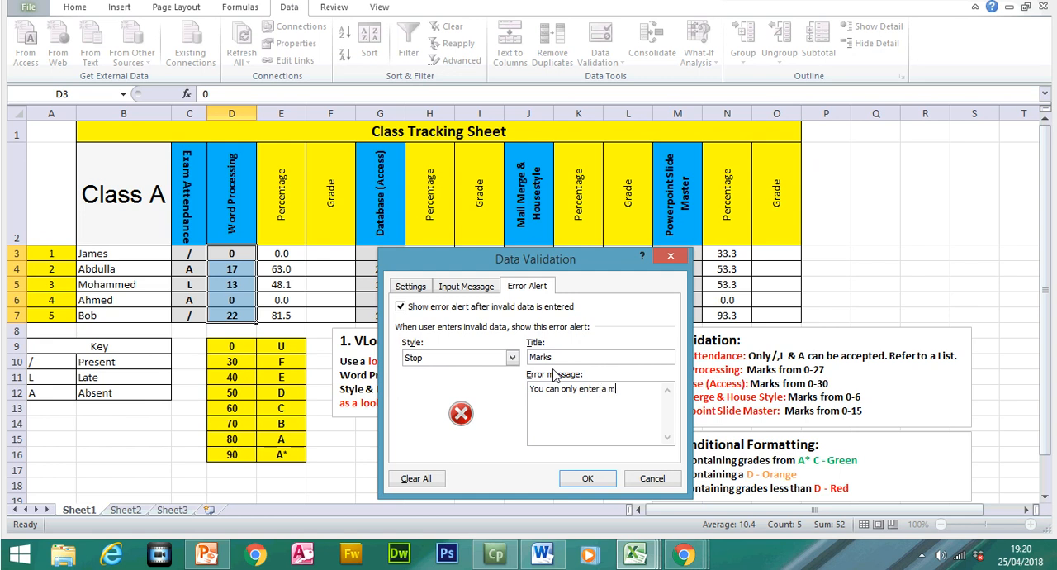
{"action": "type", "text": "rom 0 - 27"}
{"action": "left_click", "coordinate": [605, 483]}
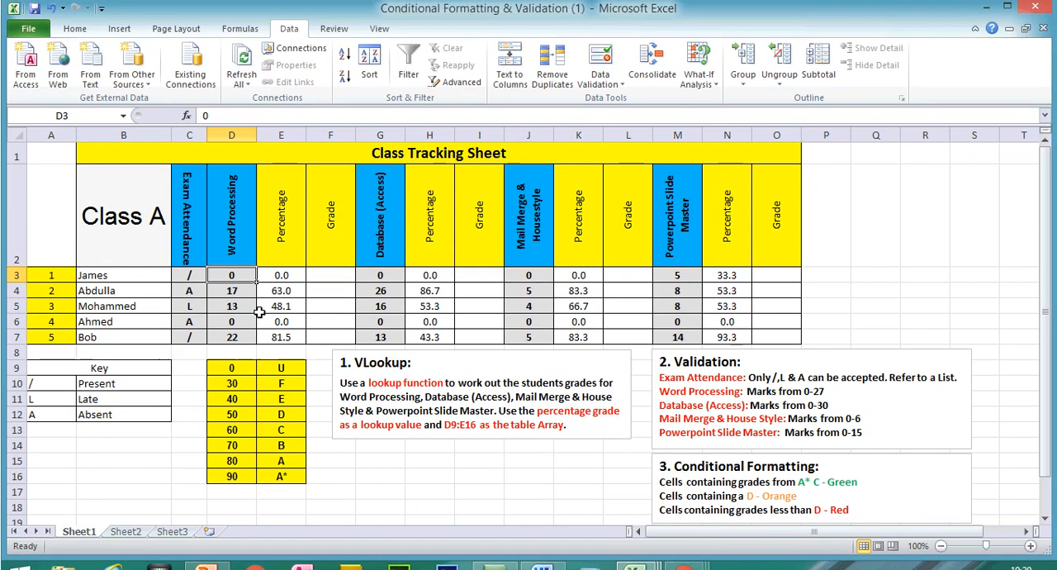
- Test the Word Processing validation by entering 28 in D3, and cancel the entry
{"action": "left_click", "coordinate": [231, 254]}
{"action": "type", "text": "28"}
{"action": "key", "text": "Return"}
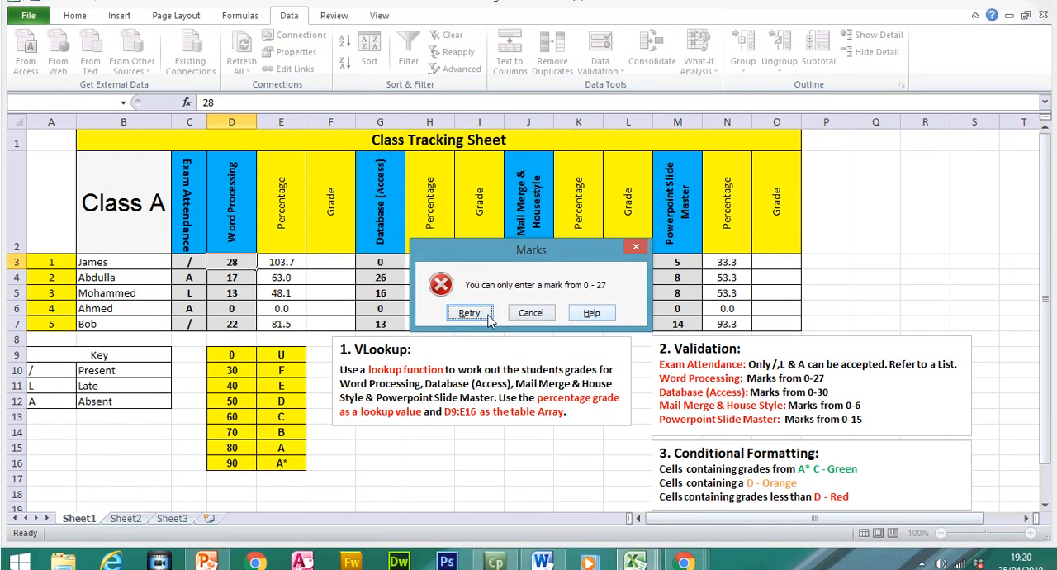
{"action": "left_click", "coordinate": [531, 311]}
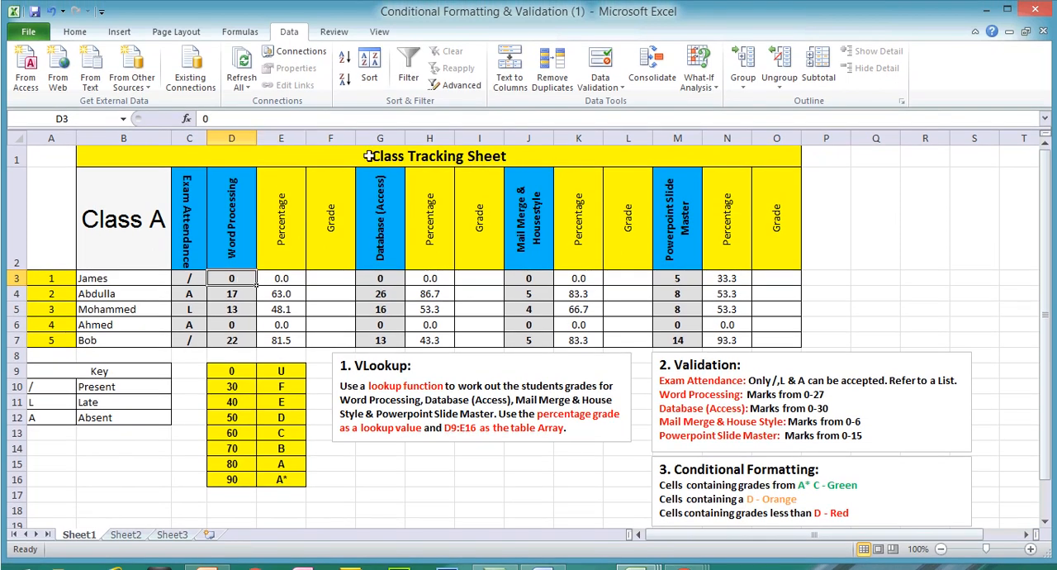
- Insert a column before Database (Access) and give it the heading "Date (Jan 2018)" in G2
{"action": "left_click", "coordinate": [379, 134]}
{"action": "right_click", "coordinate": [379, 134]}
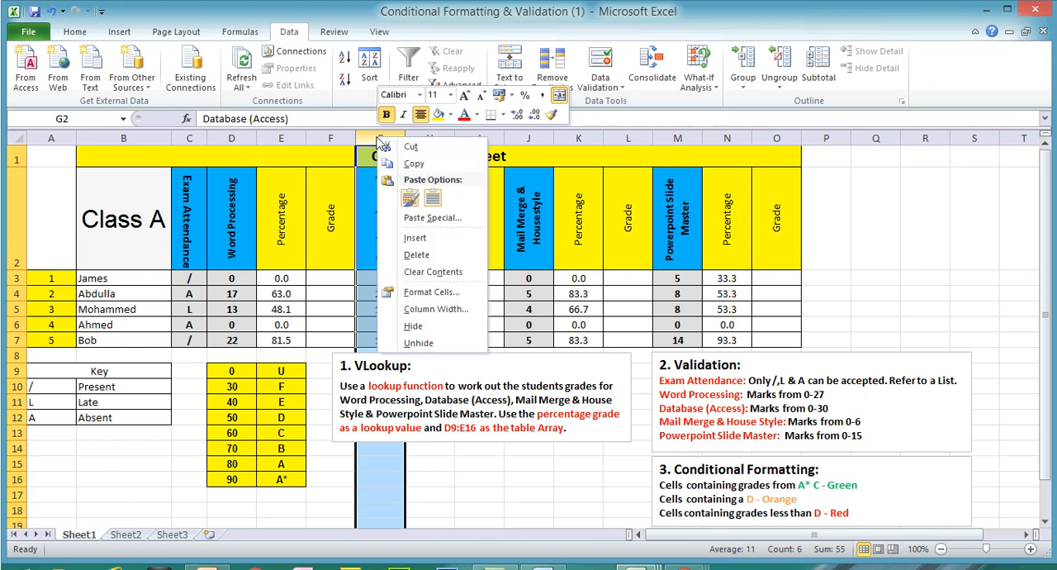
{"action": "left_click", "coordinate": [415, 237]}
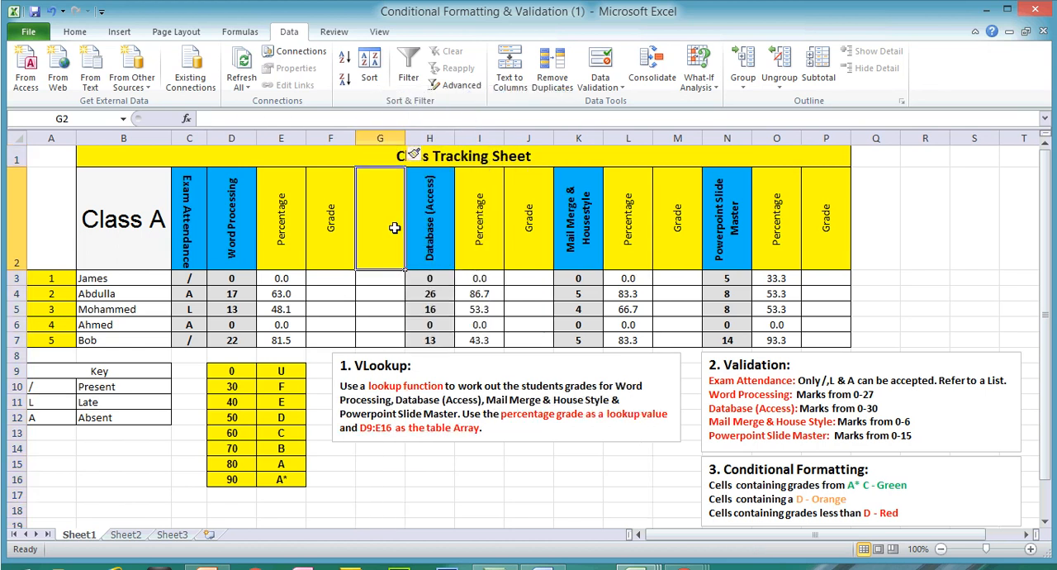
{"action": "left_click", "coordinate": [390, 228]}
{"action": "type", "text": "Da"}
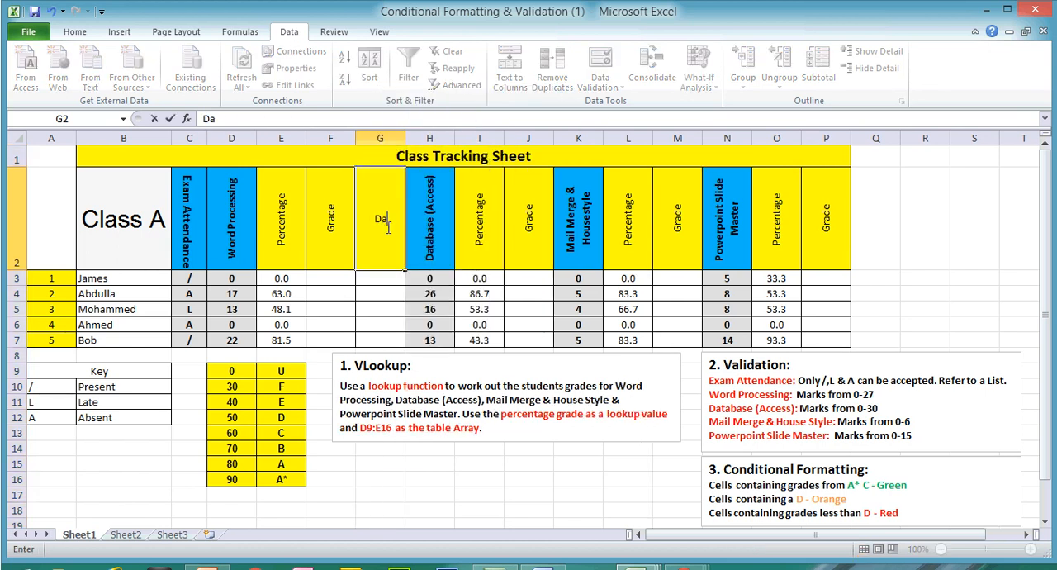
{"action": "type", "text": "te (Jan 2018)"}
{"action": "key", "text": "Return"}
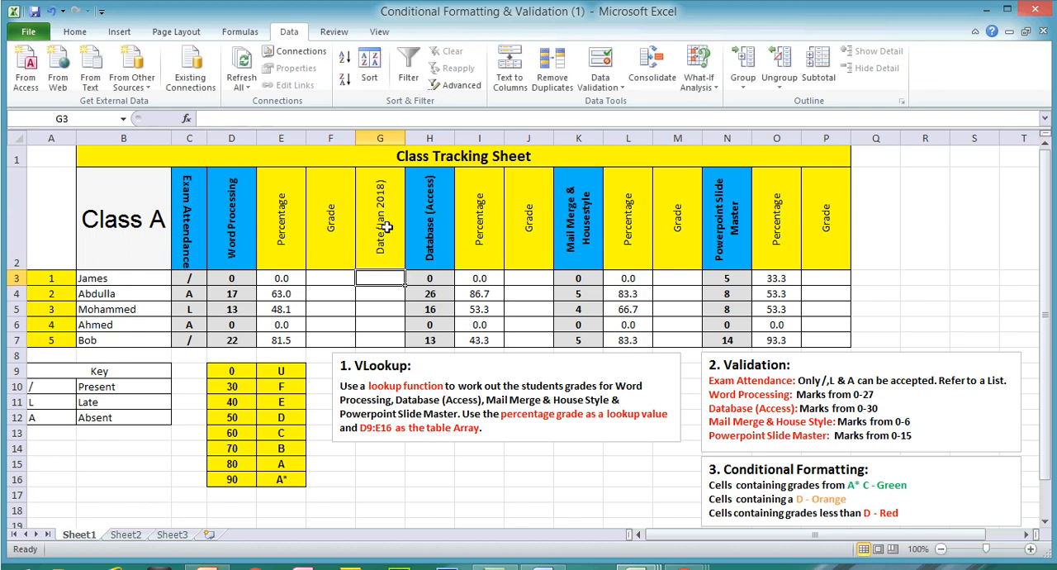
- Enter 01/05/2019 in G3 as a trial date
{"action": "left_click_drag", "start_coordinate": [389, 278], "coordinate": [391, 333]}
{"action": "left_click", "coordinate": [387, 258]}
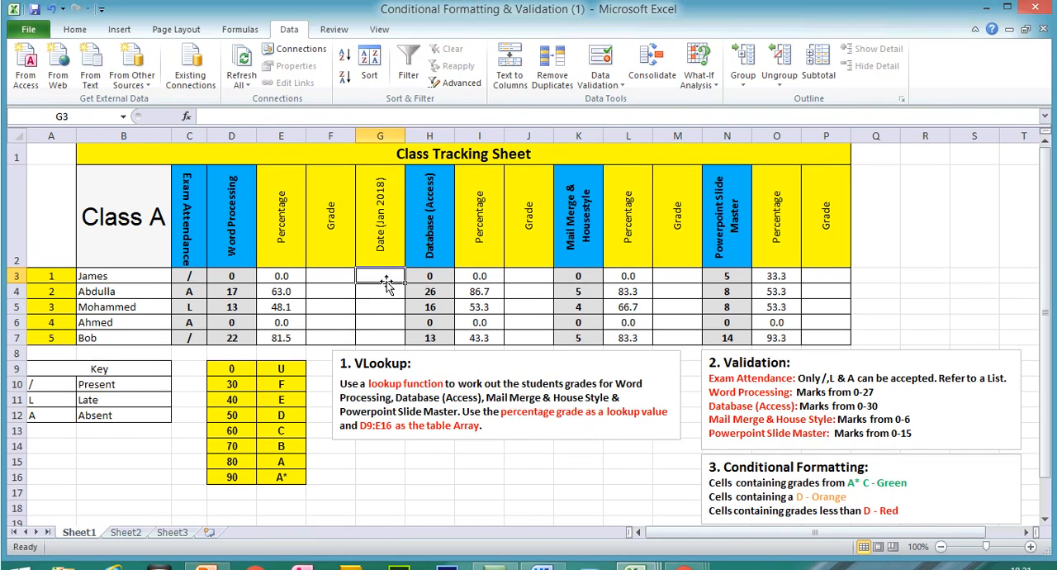
{"action": "type", "text": "01/"}
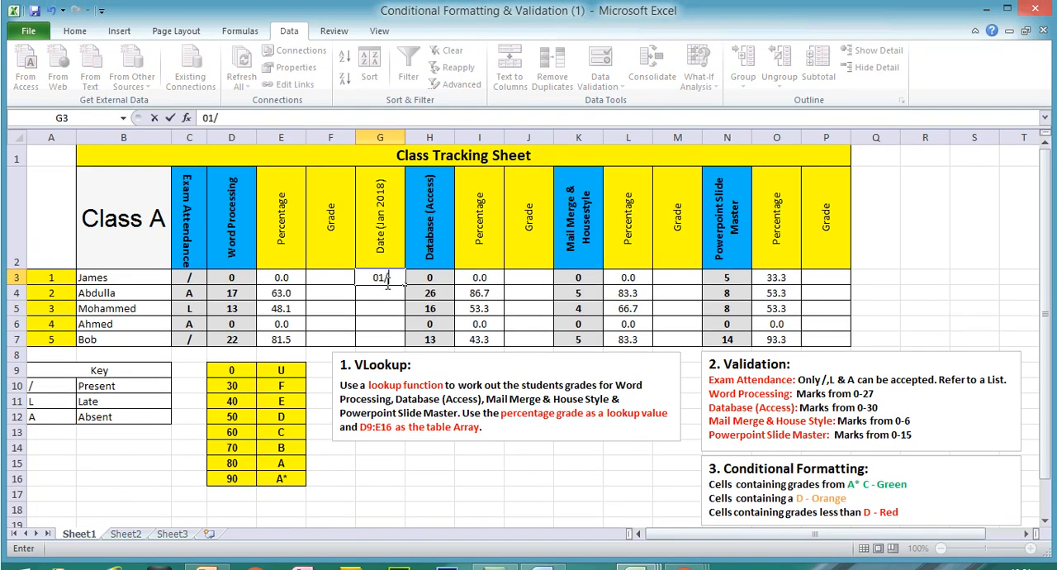
{"action": "type", "text": "05/2019"}
{"action": "key", "text": "Return"}
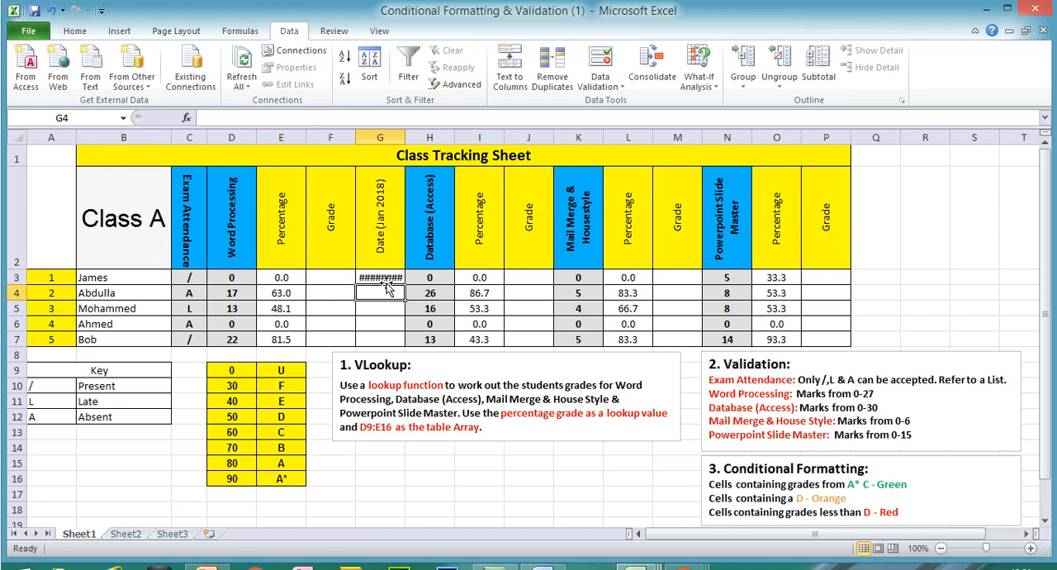
- Widen column G to fit a full date and clear the trial date from G3
{"action": "left_click_drag", "start_coordinate": [404, 140], "coordinate": [426, 139]}
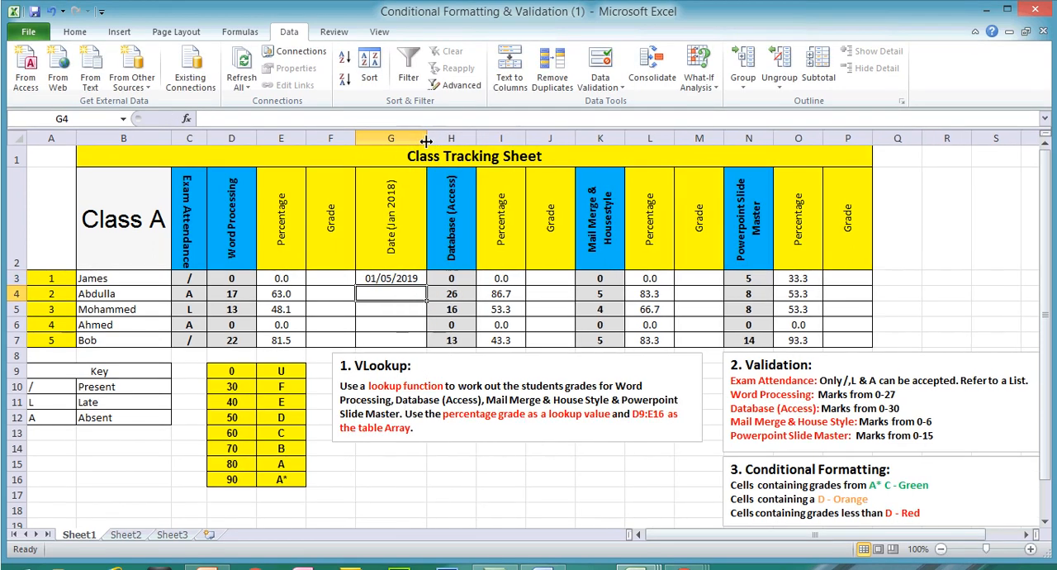
{"action": "left_click", "coordinate": [401, 276]}
{"action": "key", "text": "Delete"}
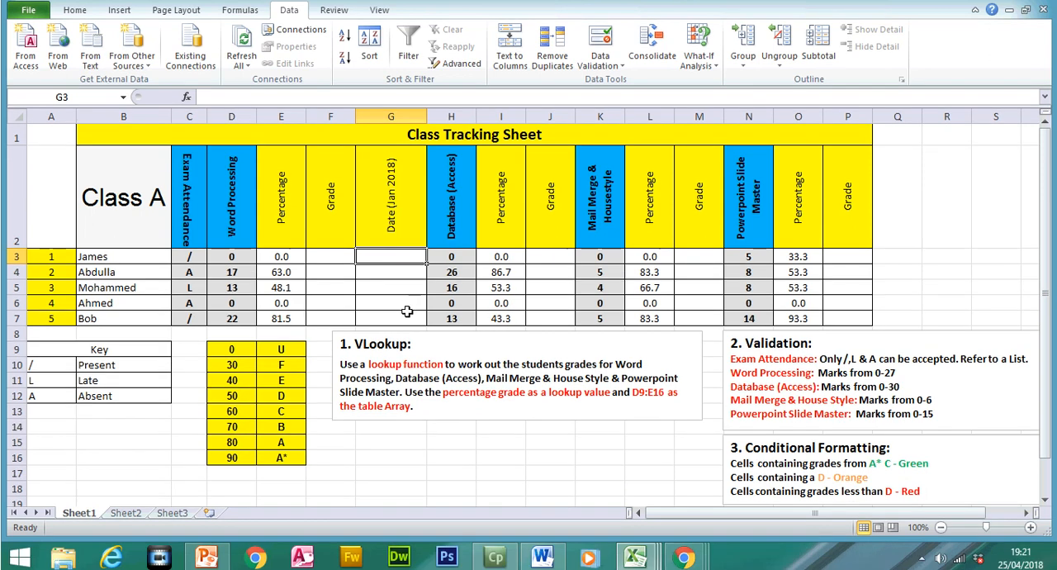
- Set data validation on the date cells G3:G7 to January 2018 dates, between 01/01/2018 and 31/01
{"action": "left_click_drag", "start_coordinate": [394, 339], "coordinate": [403, 281]}
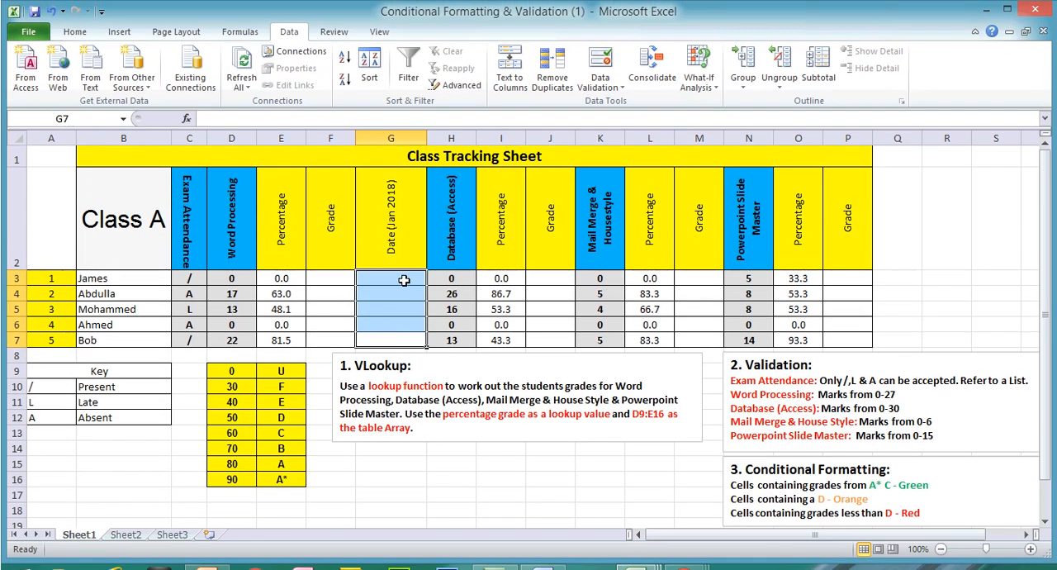
{"action": "left_click", "coordinate": [607, 90]}
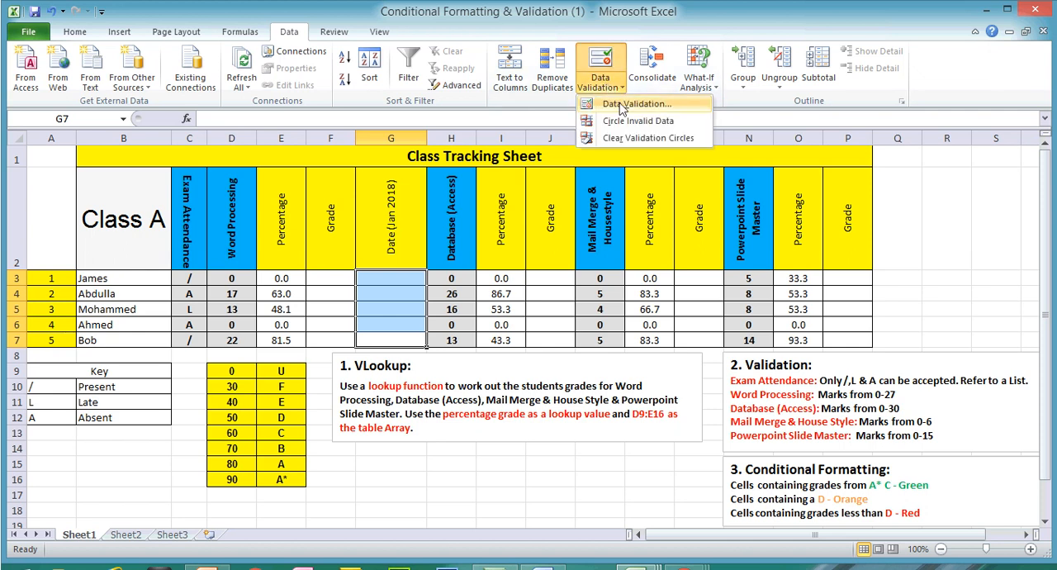
{"action": "left_click", "coordinate": [622, 106]}
{"action": "left_click", "coordinate": [421, 315]}
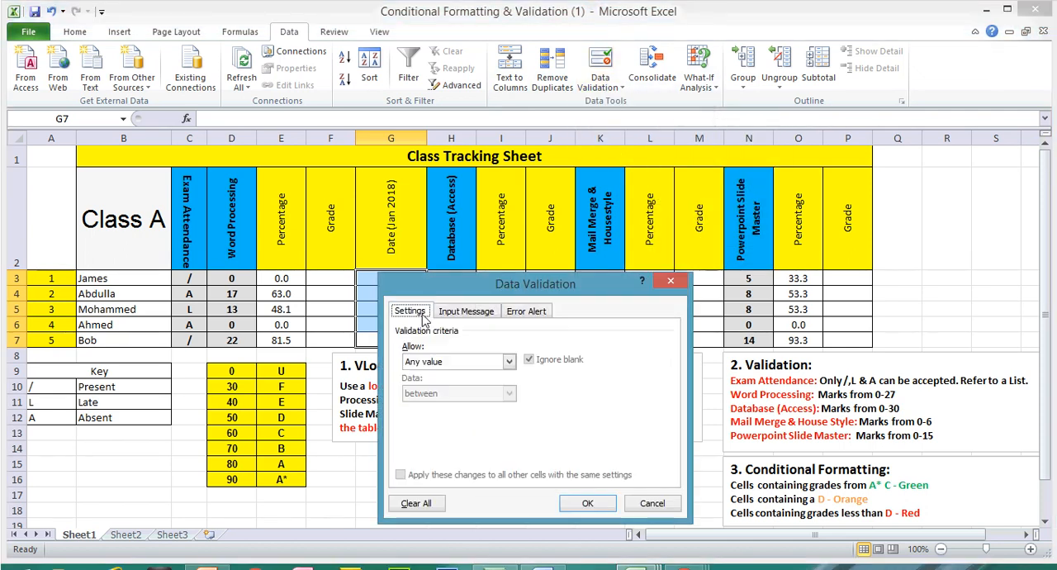
{"action": "left_click", "coordinate": [469, 364]}
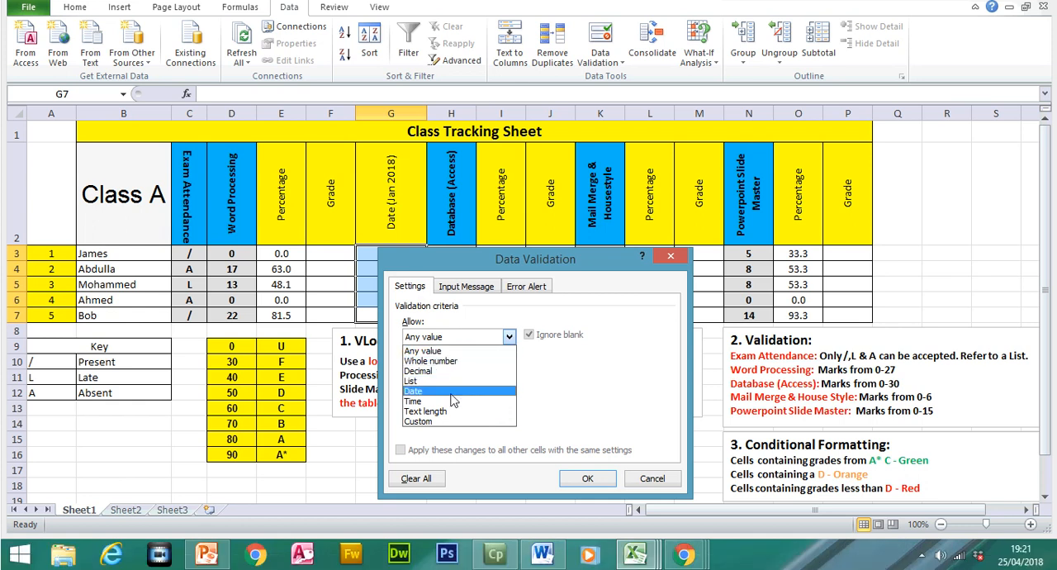
{"action": "left_click", "coordinate": [452, 415]}
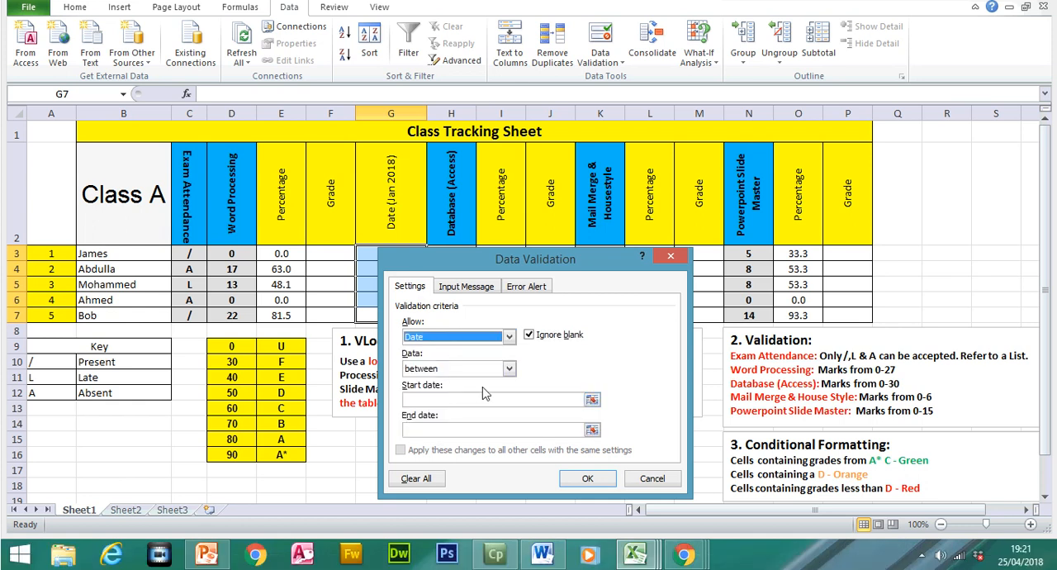
{"action": "left_click", "coordinate": [497, 399]}
{"action": "type", "text": "01/01/2018"}
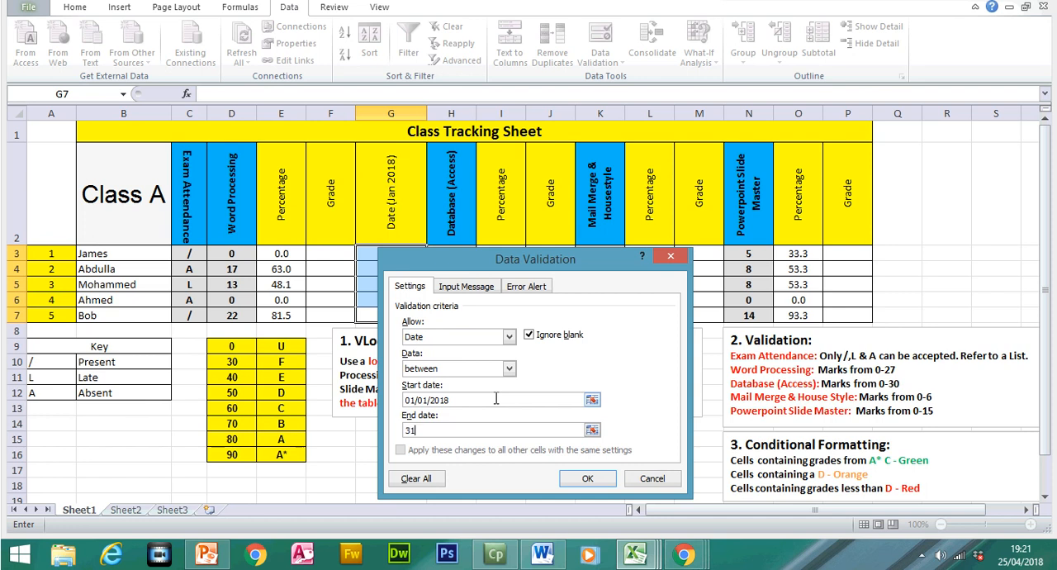
{"action": "type", "text": "31/01"}
{"action": "left_click", "coordinate": [587, 478]}
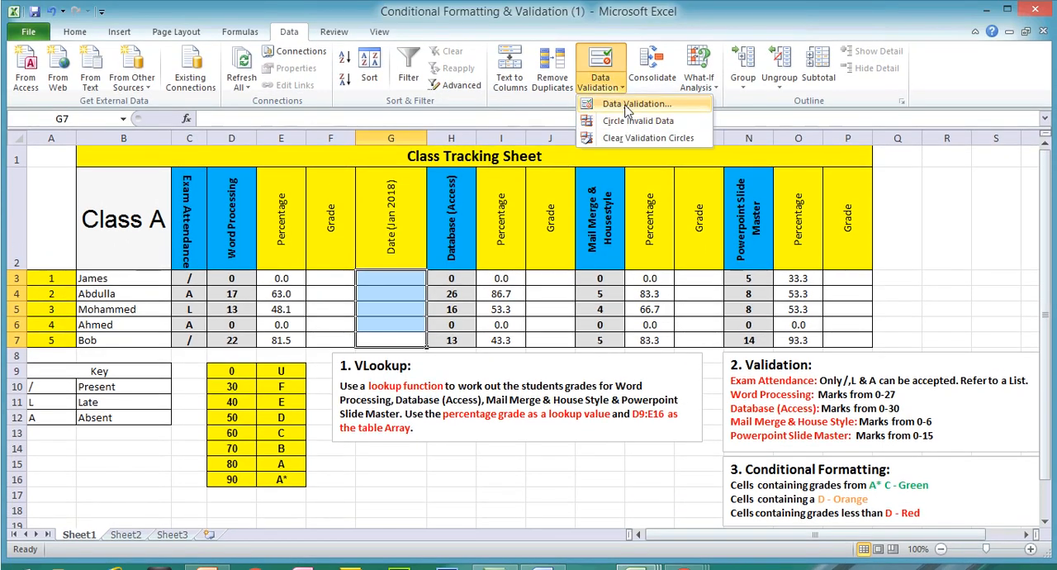
- Give the date validation a Stop error alert titled "Date" with the message "You can only enter a date in Jan 2018"
{"action": "left_click", "coordinate": [629, 105]}
{"action": "left_click", "coordinate": [528, 313]}
{"action": "left_click", "coordinate": [553, 381]}
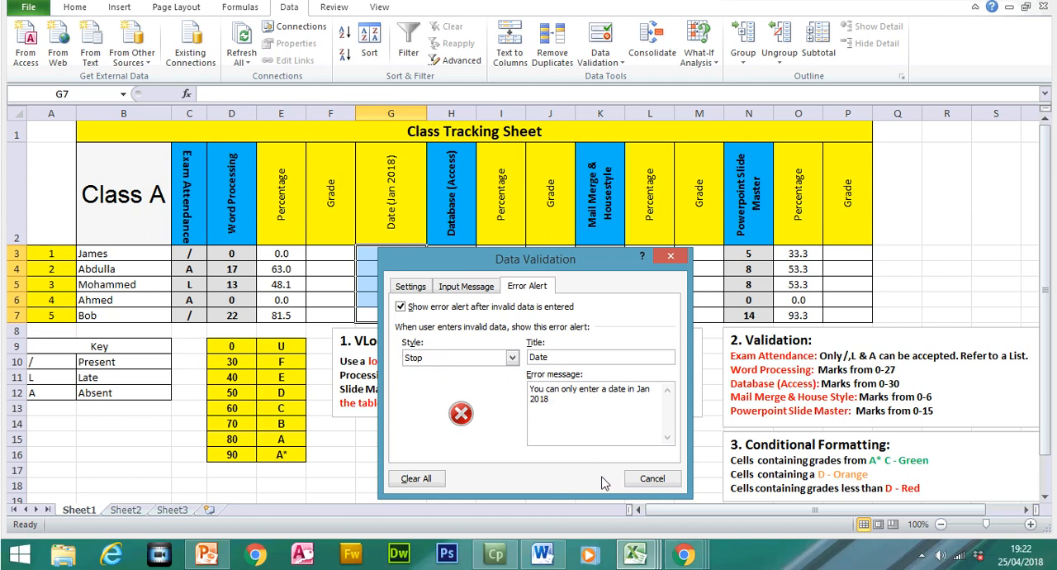
{"action": "left_click", "coordinate": [587, 503]}
- Test the date validation by entering 01/02/2018 in G3, and cancel the entry
{"action": "left_click", "coordinate": [402, 279]}
{"action": "type", "text": "0"}
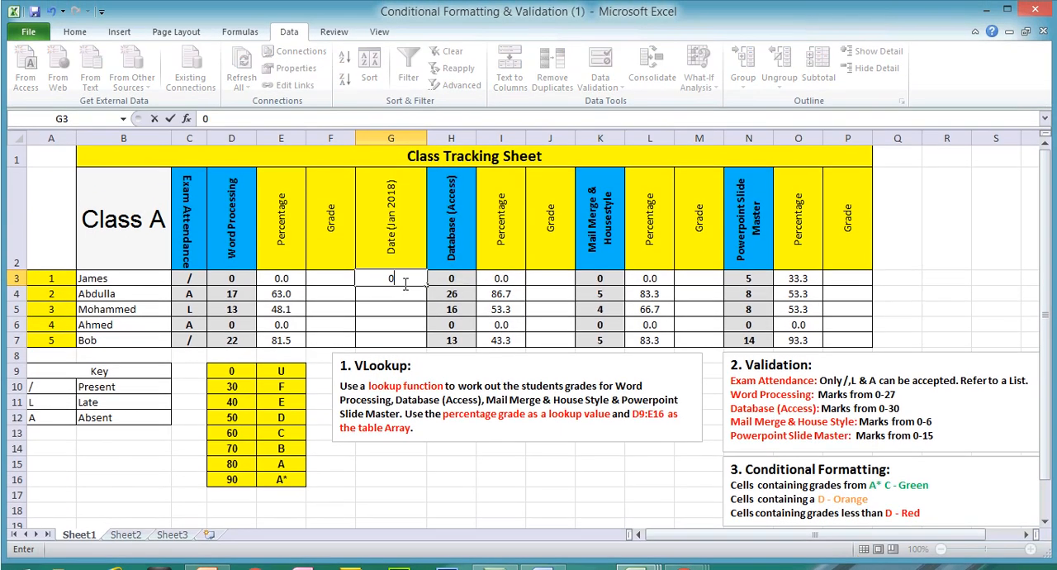
{"action": "type", "text": "1/02/2011"}
{"action": "key", "text": "BackSpace"}
{"action": "key", "text": "BackSpace"}
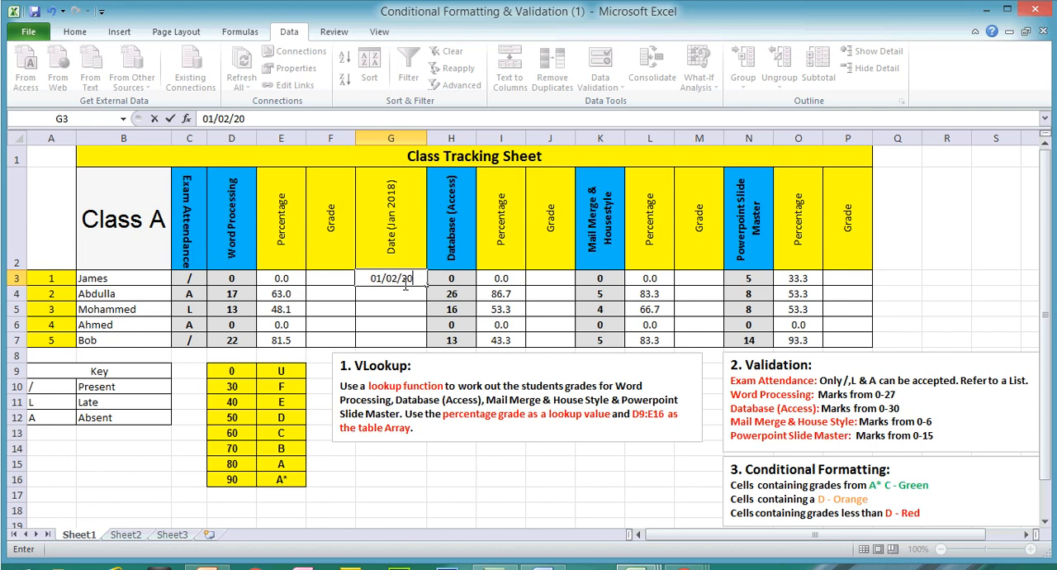
{"action": "type", "text": "18"}
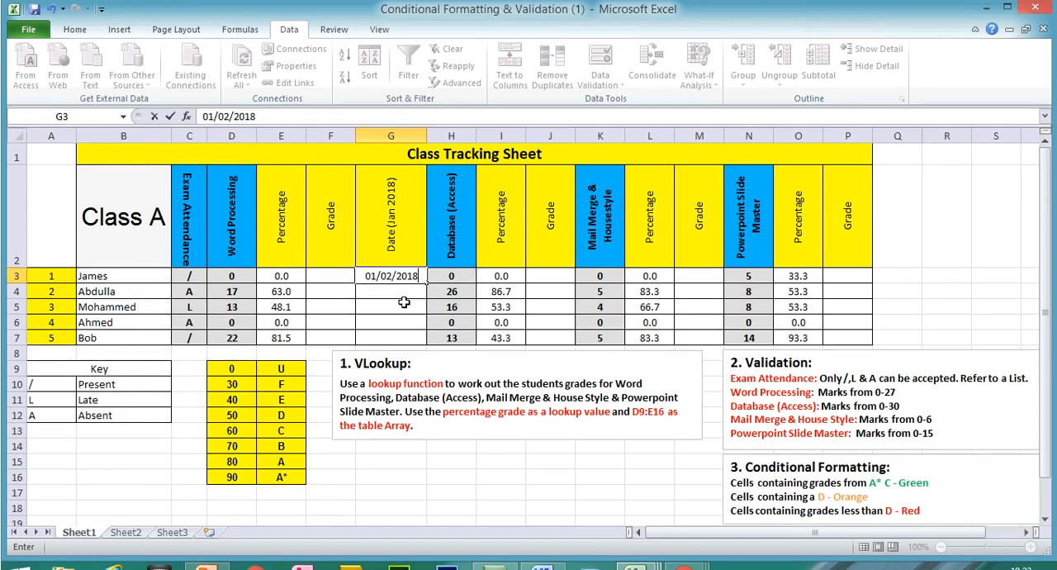
{"action": "key", "text": "Return"}
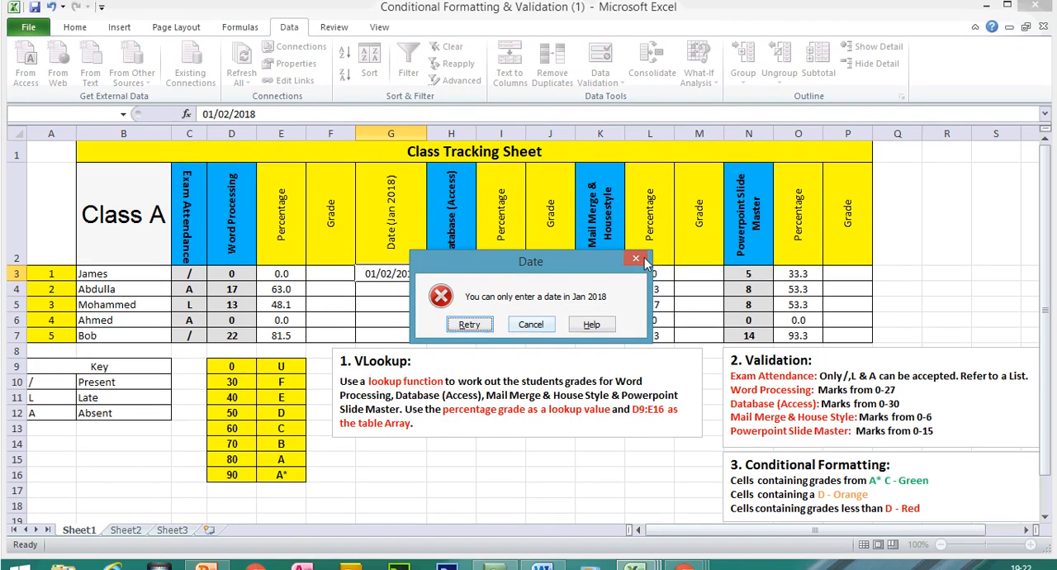
{"action": "left_click", "coordinate": [528, 311]}
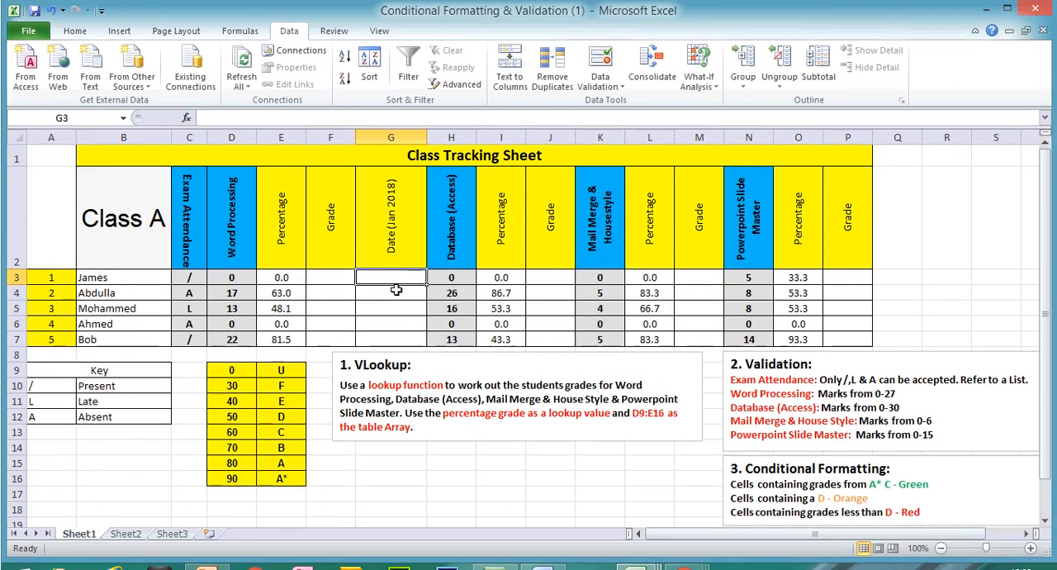
- Enter the date 01/01/2018 in G3
{"action": "type", "text": "01/01/2018"}
{"action": "key", "text": "Return"}
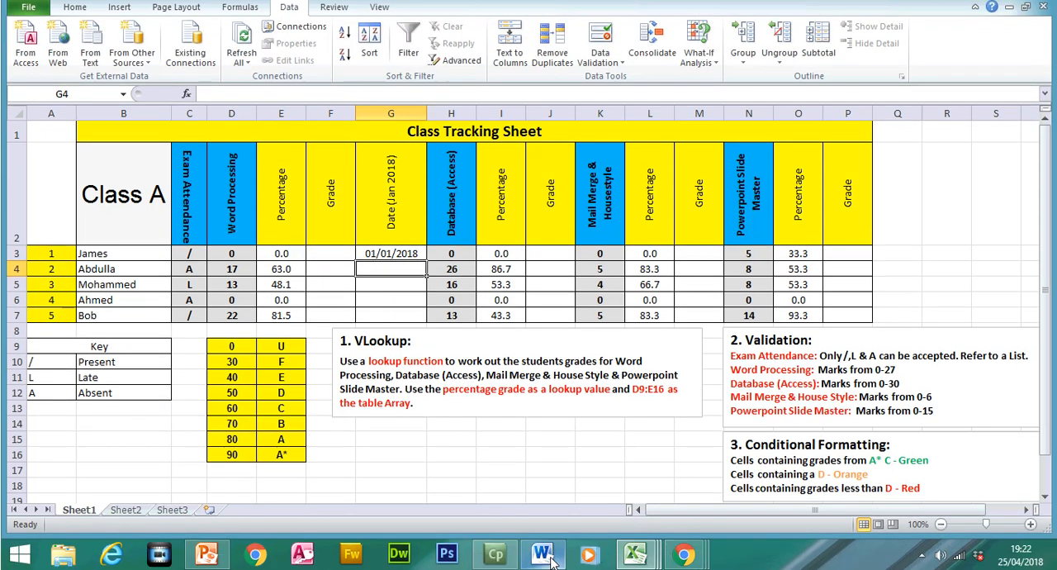
- Switch to the Word document and highlight the Abnormal and Normal test data types in the first table
{"action": "left_click", "coordinate": [541, 553]}
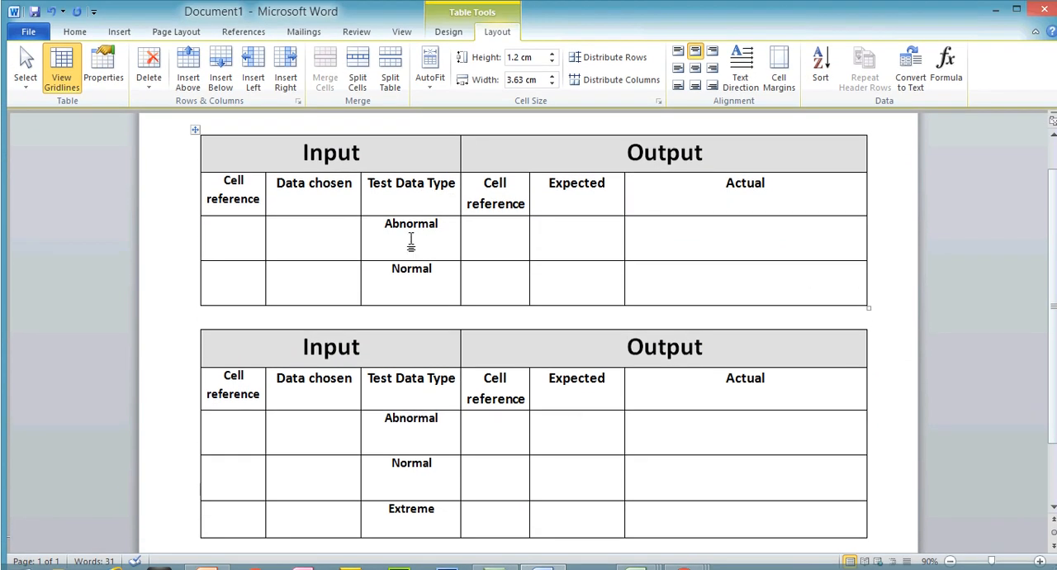
{"action": "left_click_drag", "start_coordinate": [384, 225], "coordinate": [440, 226]}
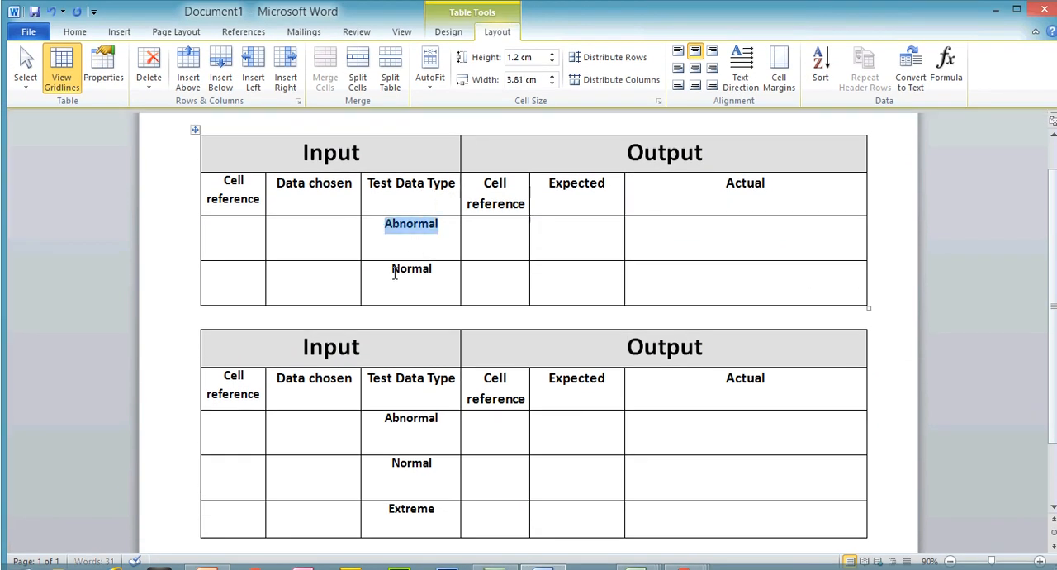
{"action": "left_click_drag", "start_coordinate": [390, 269], "coordinate": [433, 279]}
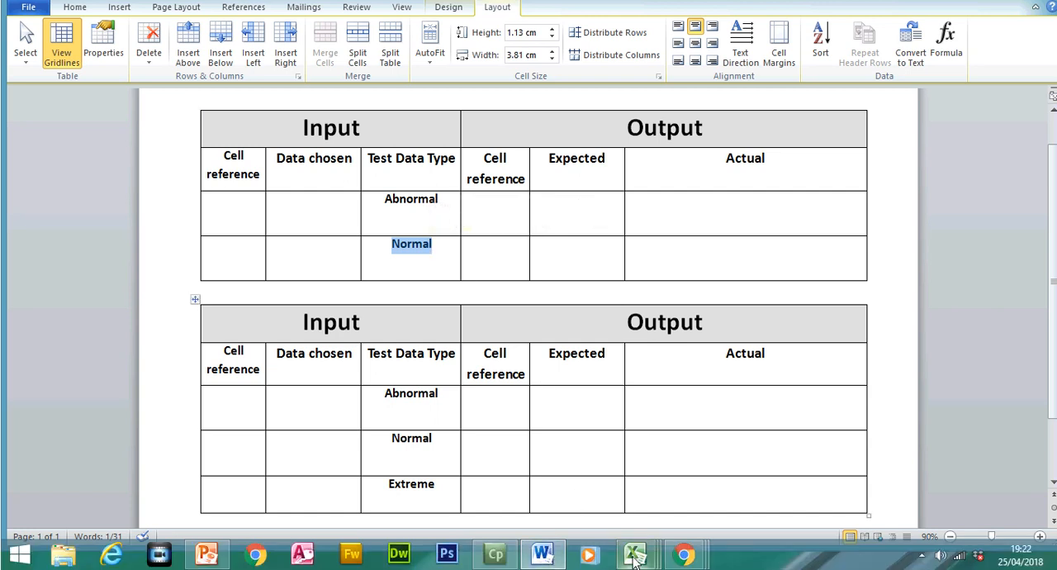
- Return to the Class Tracking Sheet in Excel and choose L from the attendance list in C3
{"action": "mouse_move", "coordinate": [634, 562]}
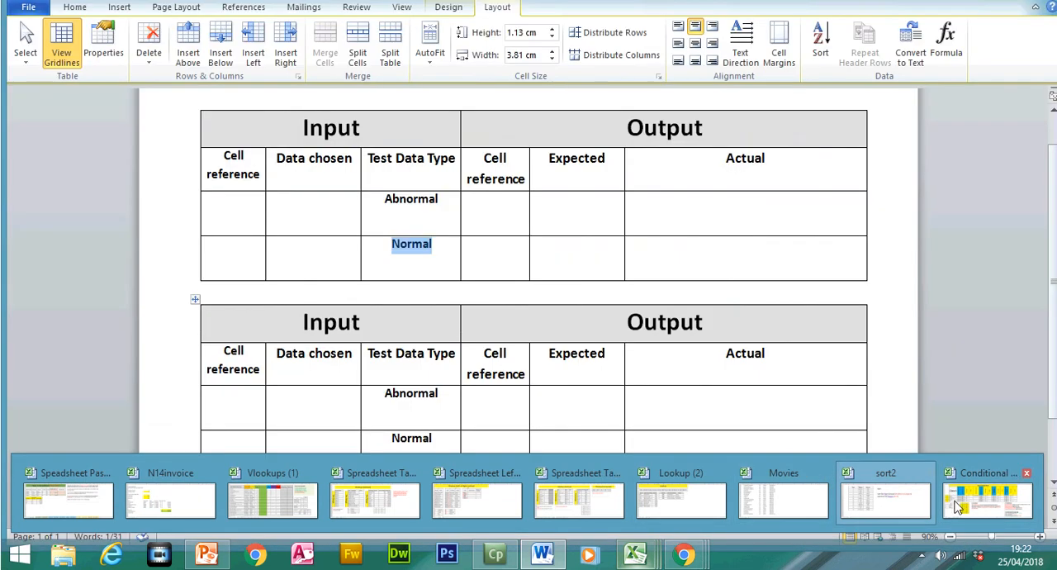
{"action": "left_click", "coordinate": [987, 499]}
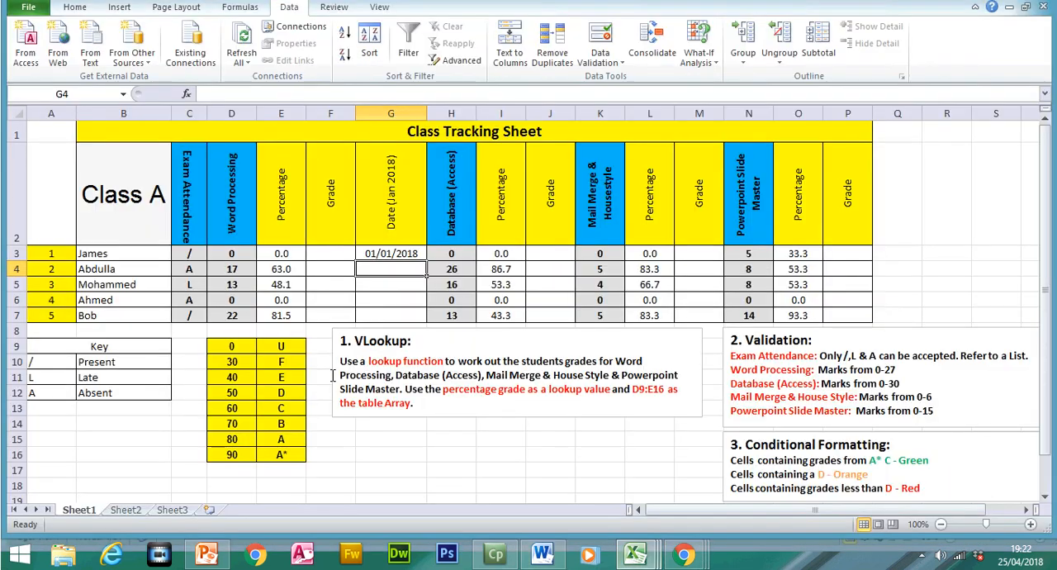
{"action": "left_click_drag", "start_coordinate": [189, 253], "coordinate": [198, 308]}
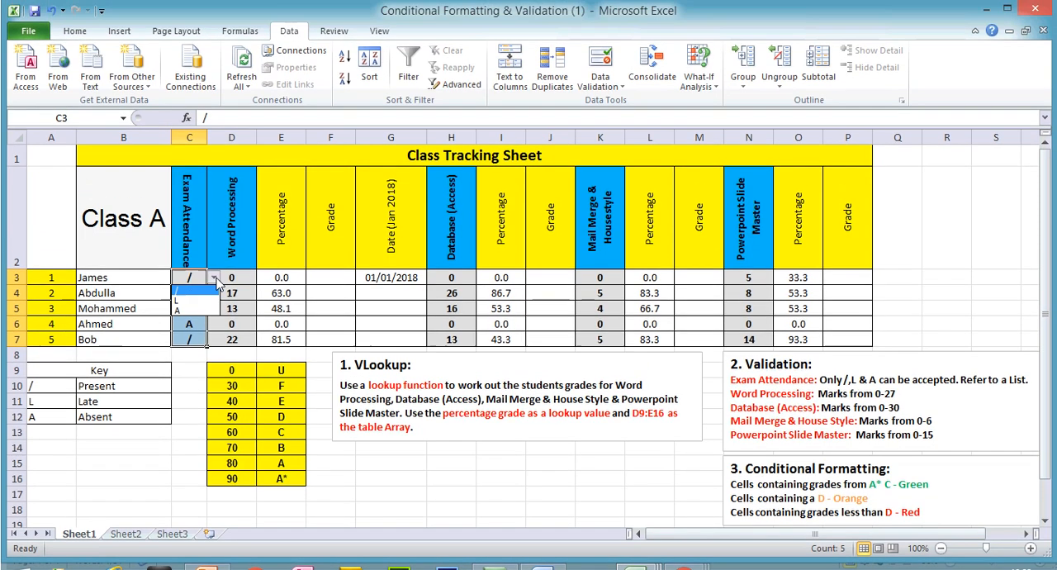
{"action": "left_click", "coordinate": [213, 253]}
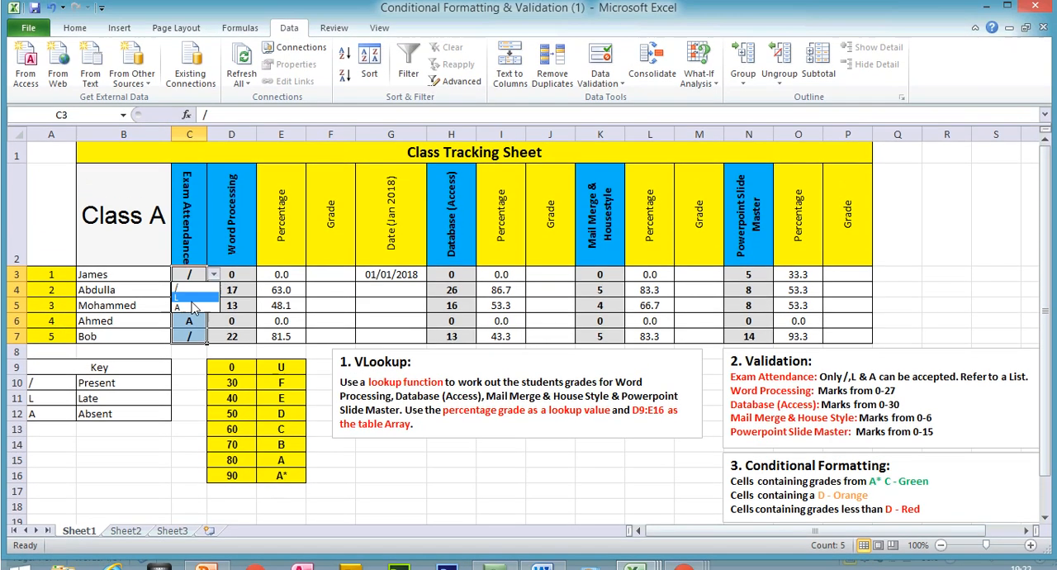
{"action": "left_click", "coordinate": [191, 280]}
{"action": "left_click", "coordinate": [231, 278]}
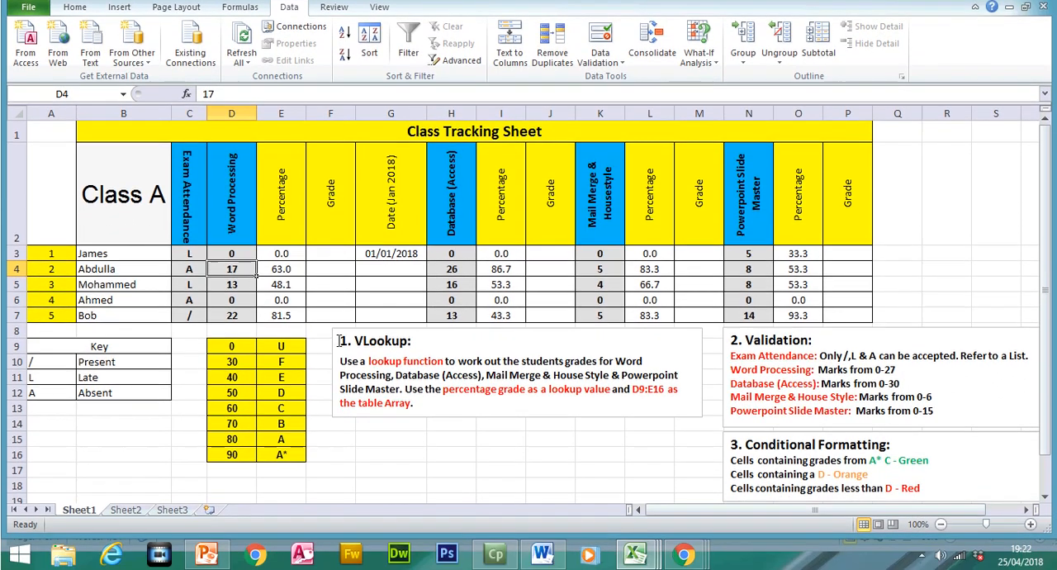
- Switch to the Word document and enter C3 as the input cell reference in the first table's Abnormal row
{"action": "left_click", "coordinate": [545, 558]}
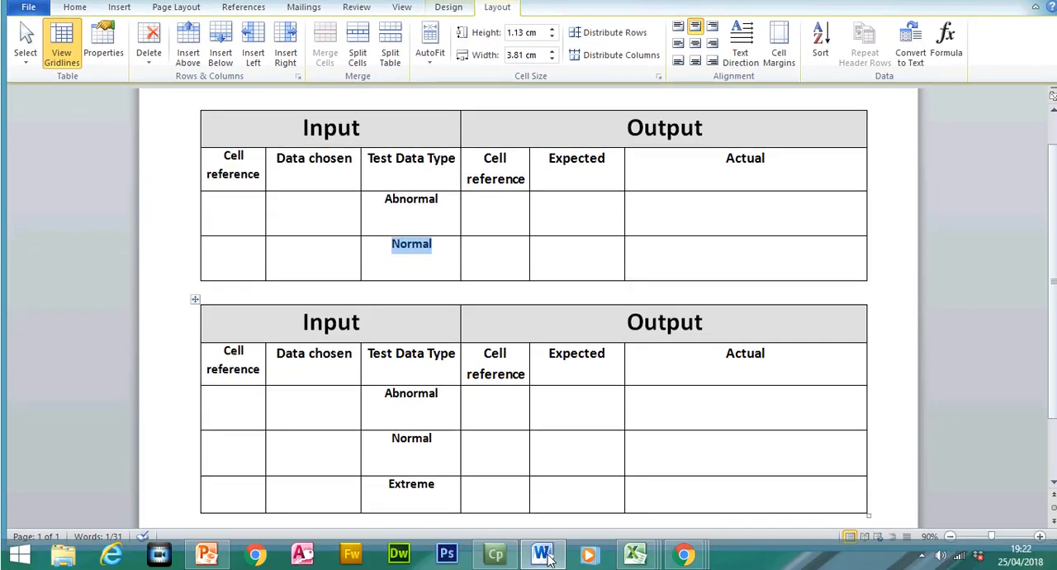
{"action": "left_click", "coordinate": [545, 558]}
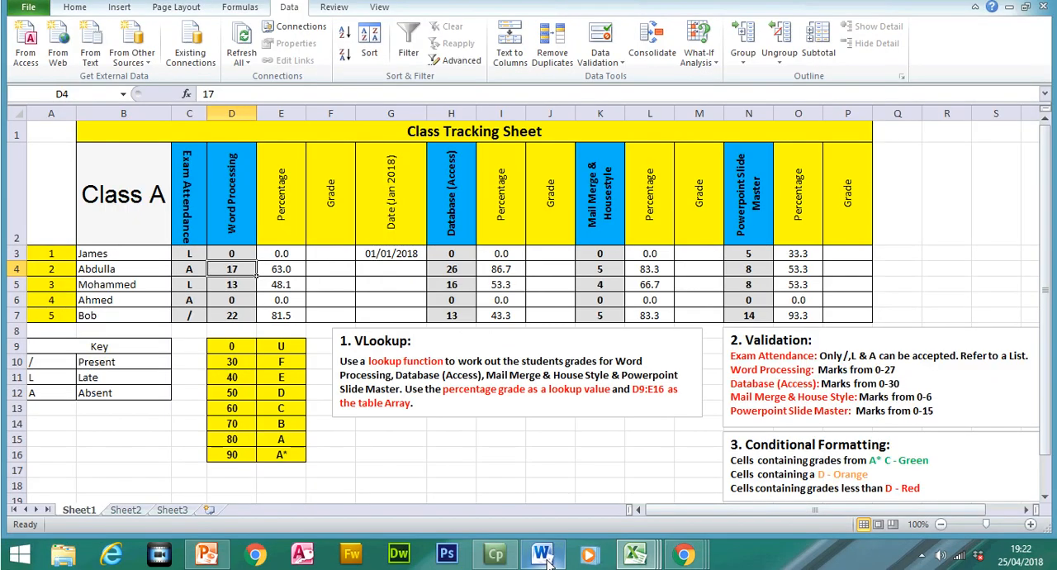
{"action": "left_click", "coordinate": [545, 558]}
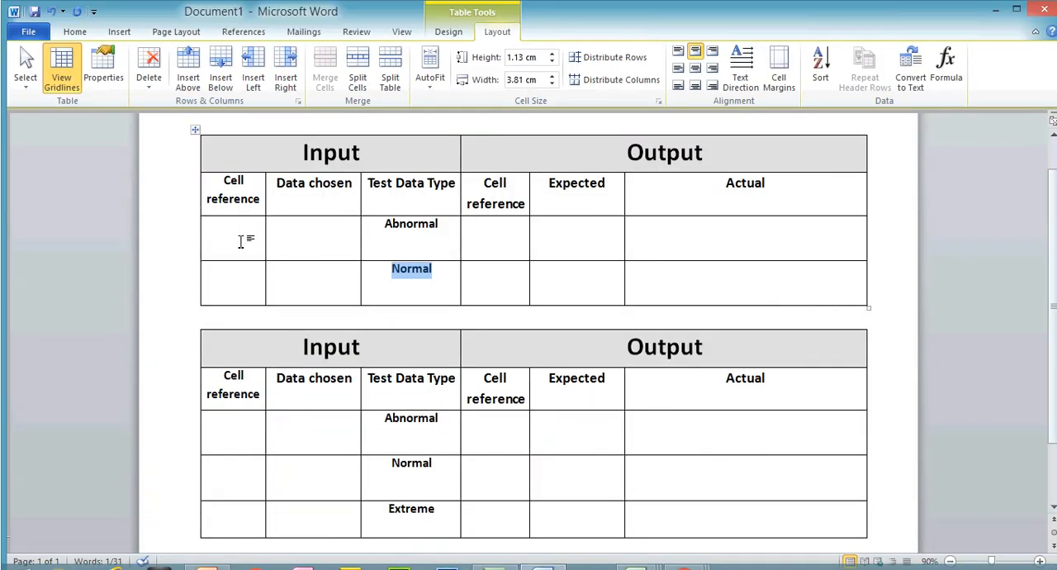
{"action": "left_click", "coordinate": [240, 241]}
{"action": "type", "text": "C£"}
{"action": "key", "text": "BackSpace"}
{"action": "type", "text": "3"}
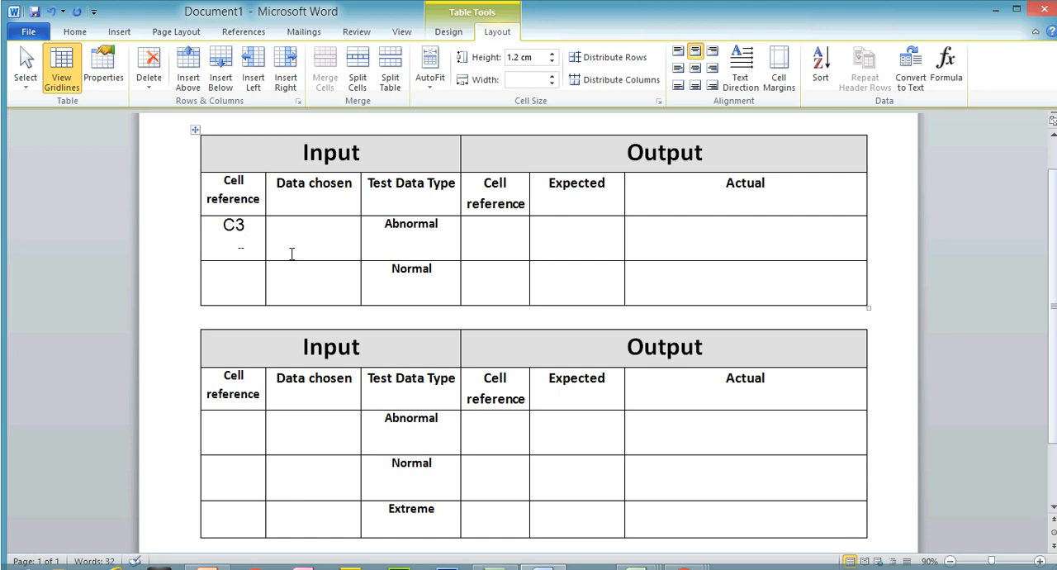
- Clear C3 from the first table's Abnormal row and fill the Normal row with cell reference C3 and data L
{"action": "left_click_drag", "start_coordinate": [244, 230], "coordinate": [225, 227]}
{"action": "key", "text": "BackSpace"}
{"action": "left_click", "coordinate": [224, 272]}
{"action": "type", "text": "C3"}
{"action": "left_click", "coordinate": [324, 286]}
{"action": "type", "text": "L"}
- Shade the output Cell reference column of the first table grey
{"action": "left_click_drag", "start_coordinate": [507, 196], "coordinate": [501, 277]}
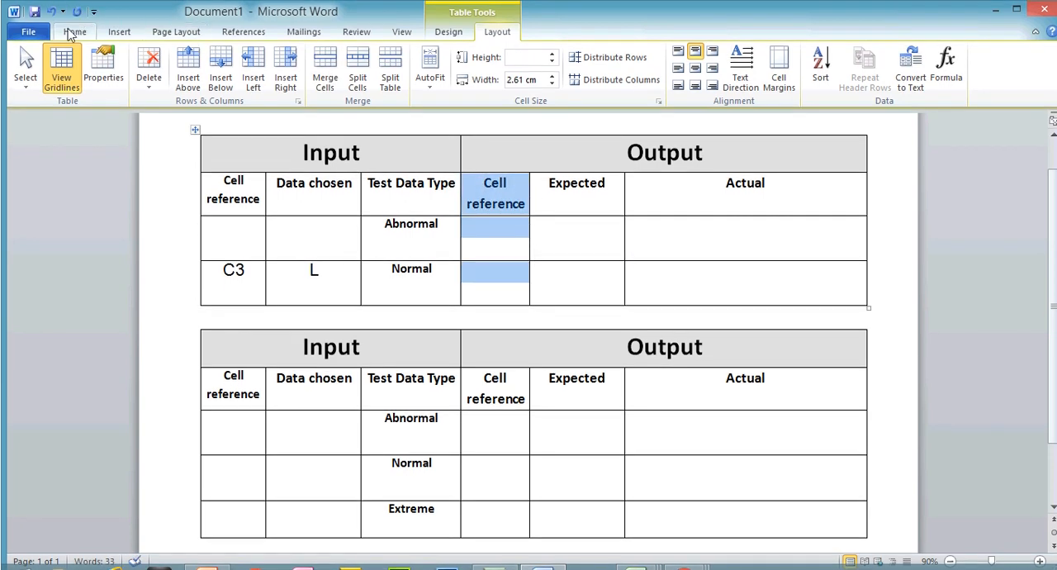
{"action": "left_click", "coordinate": [73, 32]}
{"action": "left_click", "coordinate": [455, 80]}
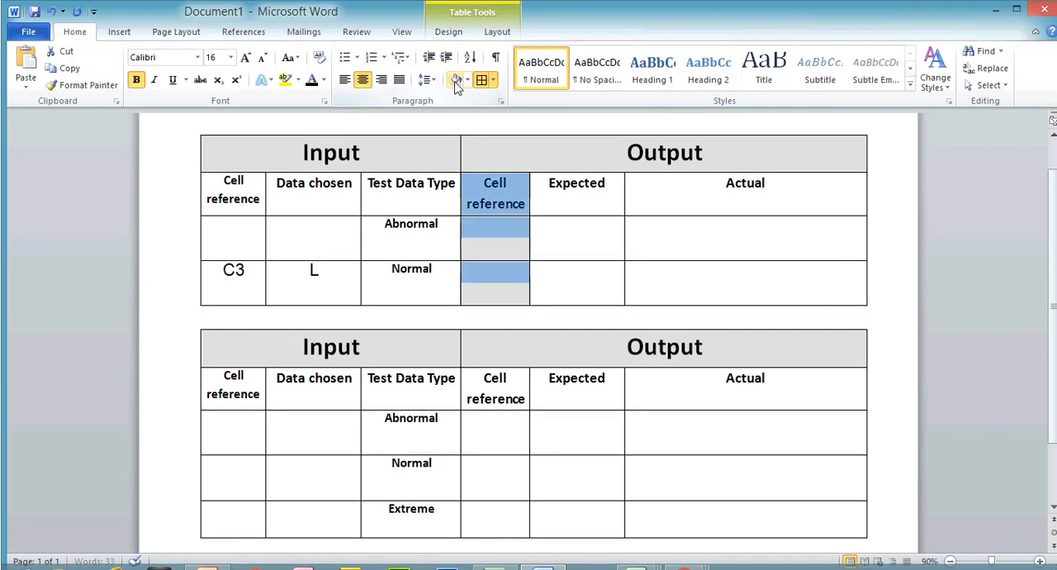
- Enter "Data was accepted" as the Normal row's expected output and copy it into the Actual cell
{"action": "left_click", "coordinate": [589, 278]}
{"action": "type", "text": "Data was accepted"}
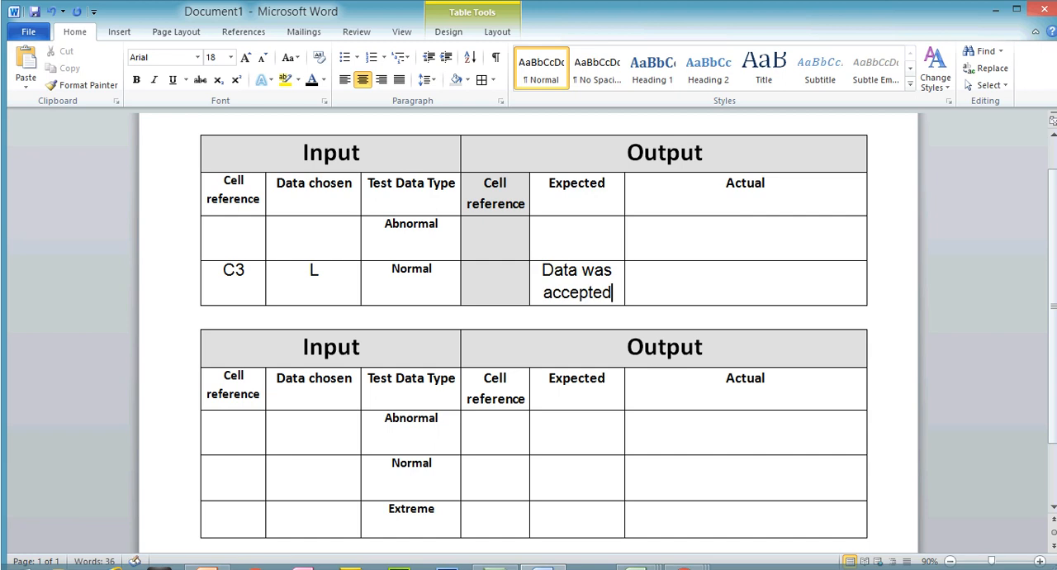
{"action": "left_click", "coordinate": [668, 275]}
{"action": "left_click_drag", "start_coordinate": [615, 292], "coordinate": [558, 278]}
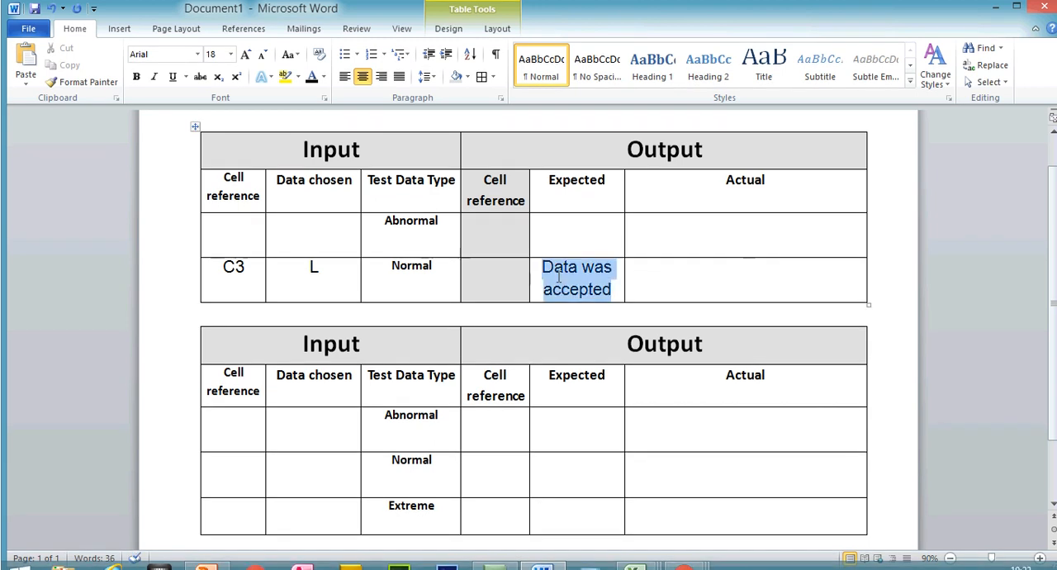
{"action": "right_click", "coordinate": [558, 281]}
{"action": "left_click", "coordinate": [582, 223]}
{"action": "left_click", "coordinate": [689, 280]}
{"action": "key", "text": "ctrl+v"}
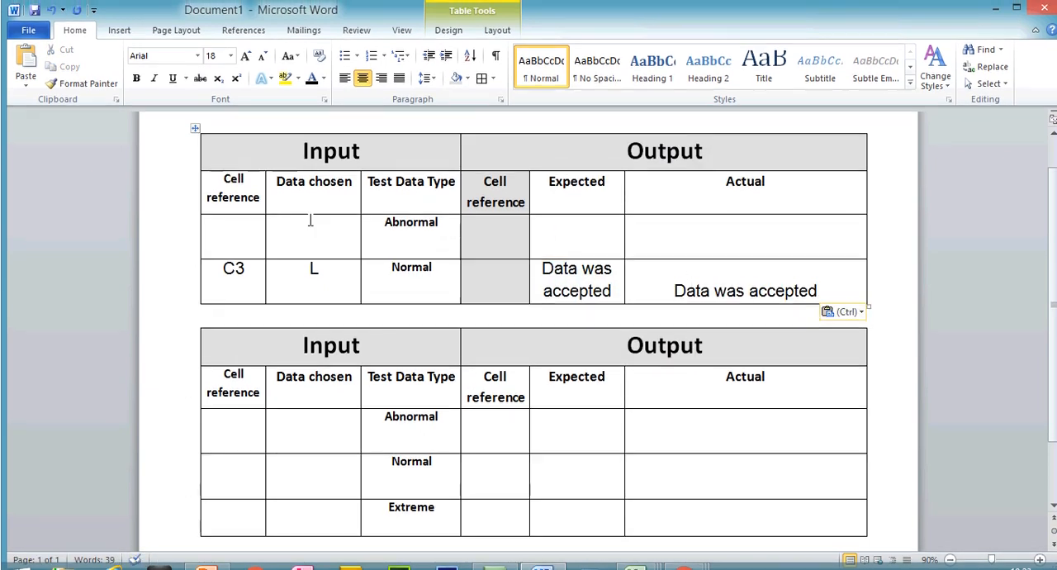
- Fill the first table's Abnormal row with cell reference C3 and chosen data P
{"action": "type", "text": "C3"}
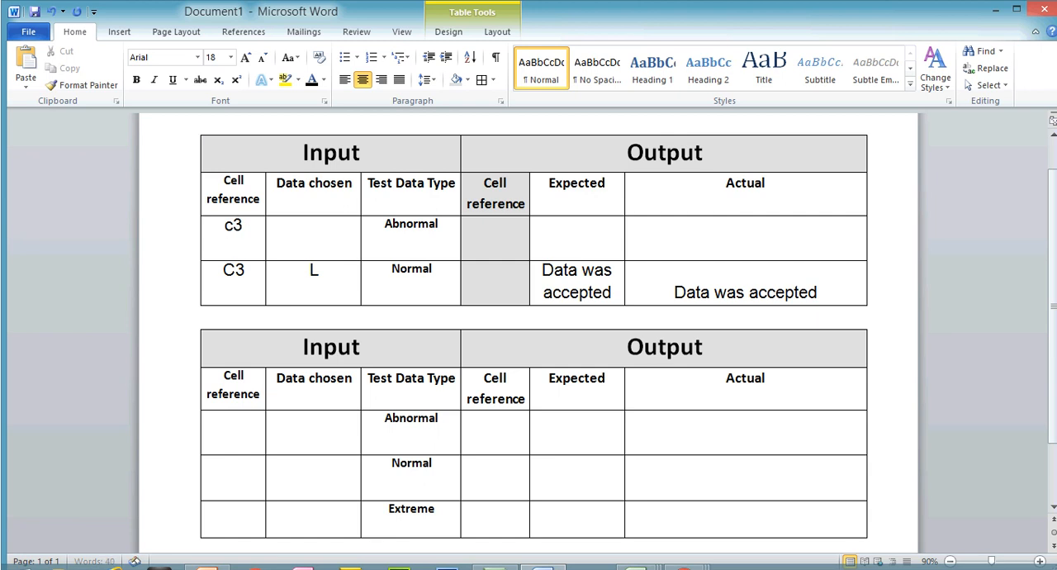
{"action": "left_click", "coordinate": [325, 236]}
{"action": "type", "text": "P"}
- Enter "Data to be rejected" as the expected output in the first table's Abnormal row
{"action": "left_click_drag", "start_coordinate": [615, 293], "coordinate": [566, 281]}
{"action": "right_click", "coordinate": [566, 283]}
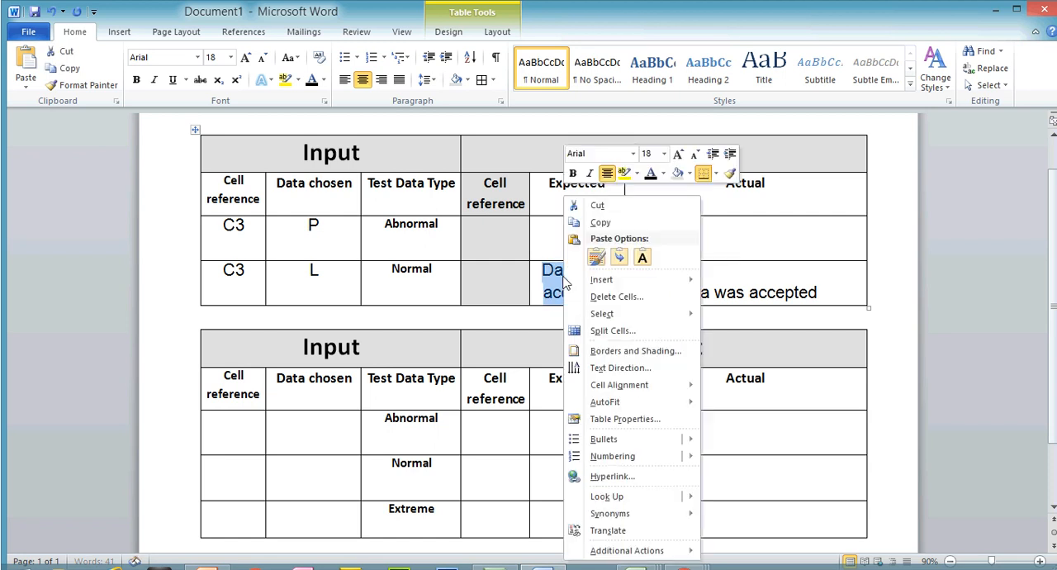
{"action": "left_click", "coordinate": [600, 222]}
{"action": "left_click", "coordinate": [578, 232]}
{"action": "type", "text": "Data to be rejet"}
{"action": "key", "text": "BackSpace"}
{"action": "type", "text": "ce"}
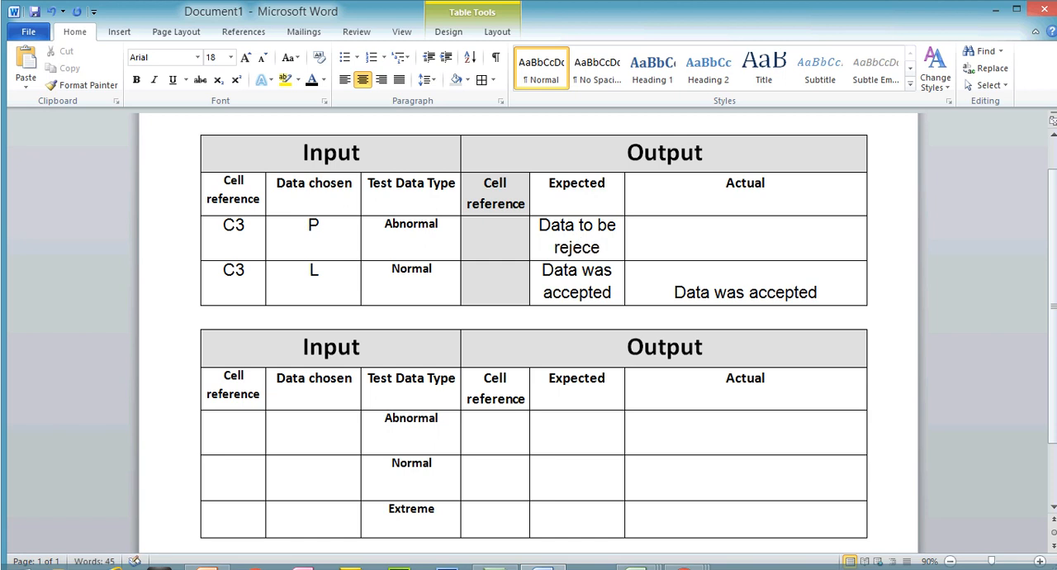
{"action": "key", "text": "BackSpace"}
{"action": "type", "text": "edted"}
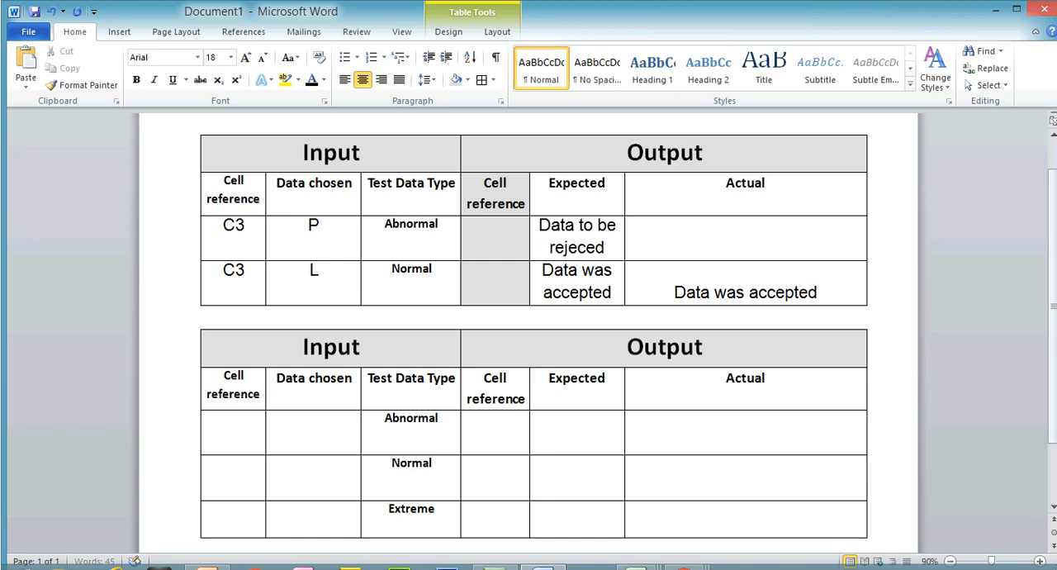
{"action": "key", "text": "BackSpace"}
{"action": "key", "text": "BackSpace"}
{"action": "key", "text": "BackSpace"}
{"action": "key", "text": "BackSpace"}
{"action": "key", "text": "BackSpace"}
{"action": "key", "text": "BackSpace"}
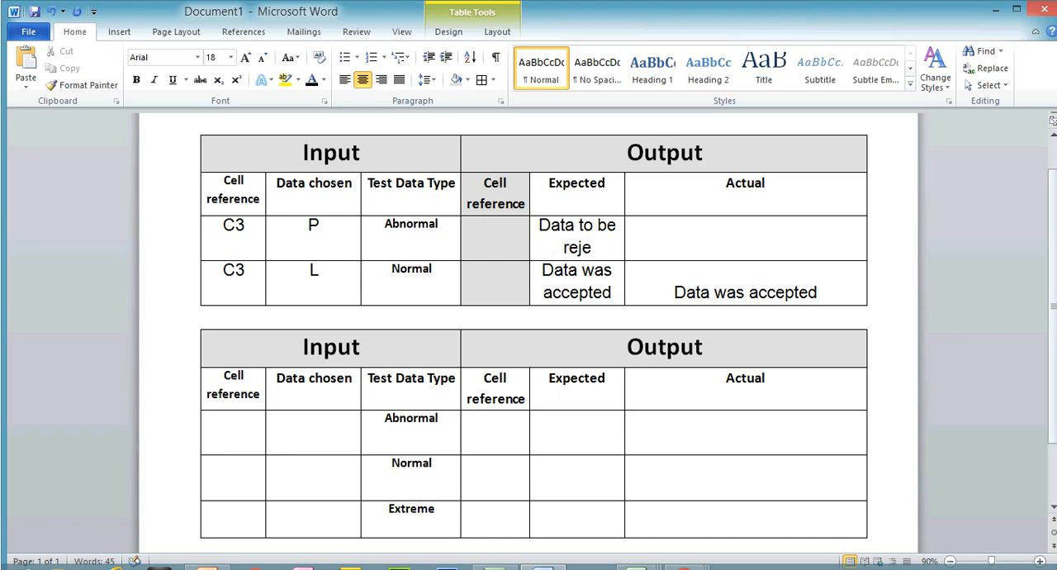
{"action": "type", "text": "cted"}
- Switch to the Class Tracking Sheet in Excel, test C3 with the invalid entry p, and cancel the entry
{"action": "left_click", "coordinate": [672, 231]}
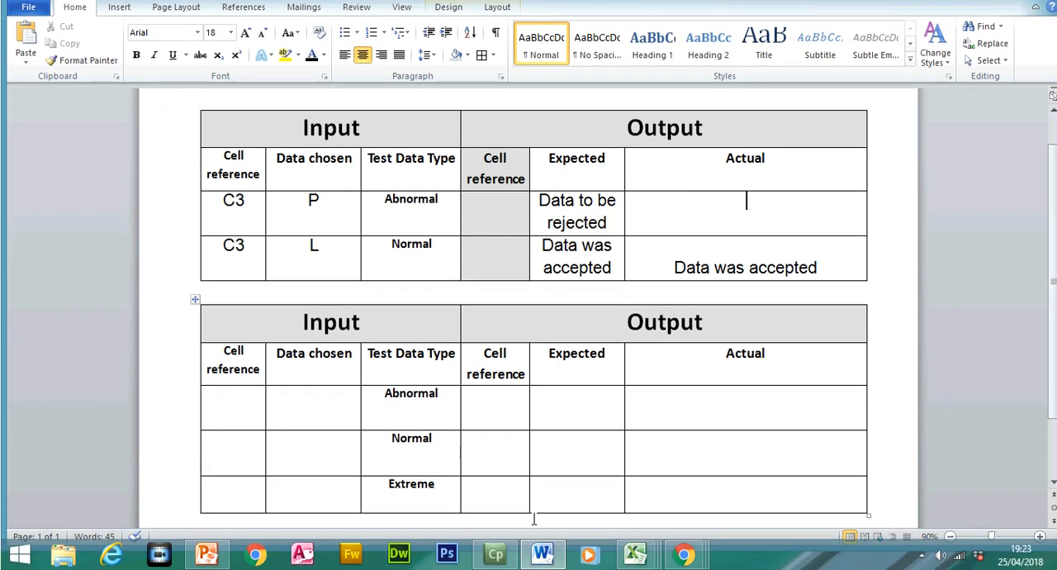
{"action": "mouse_move", "coordinate": [635, 553]}
{"action": "left_click", "coordinate": [969, 484]}
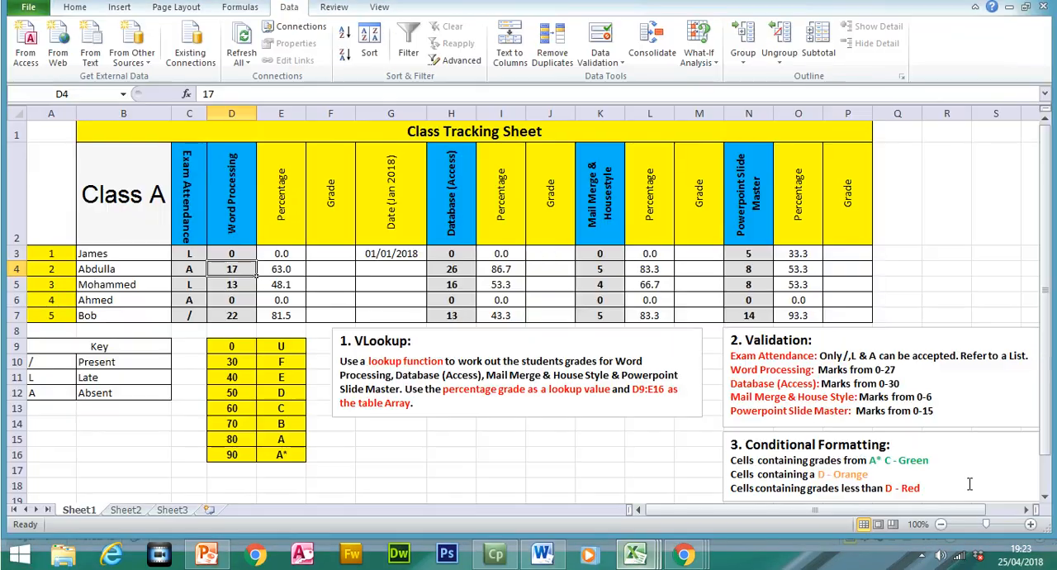
{"action": "left_click", "coordinate": [192, 254]}
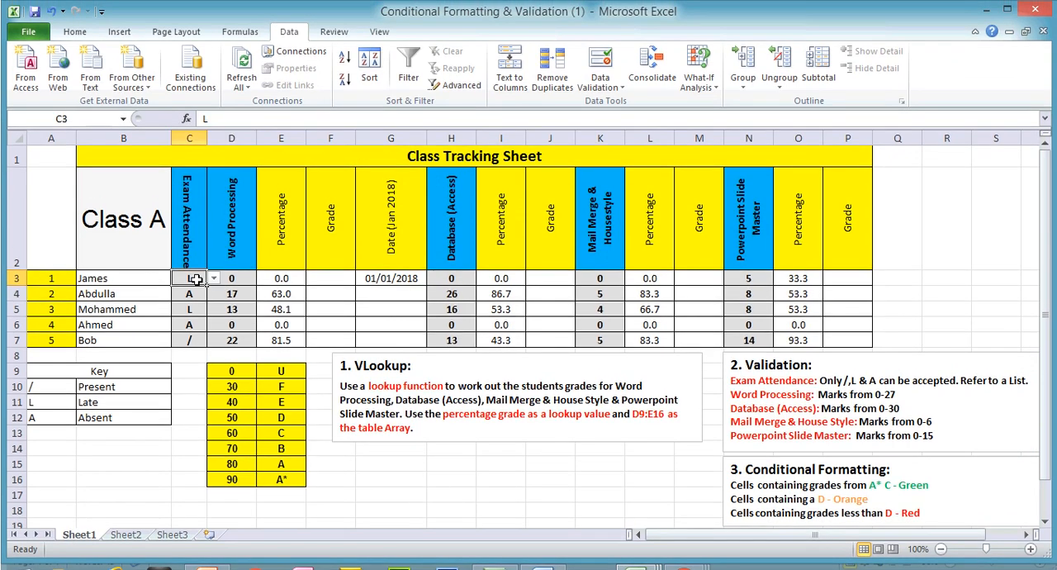
{"action": "type", "text": "p"}
{"action": "key", "text": "Return"}
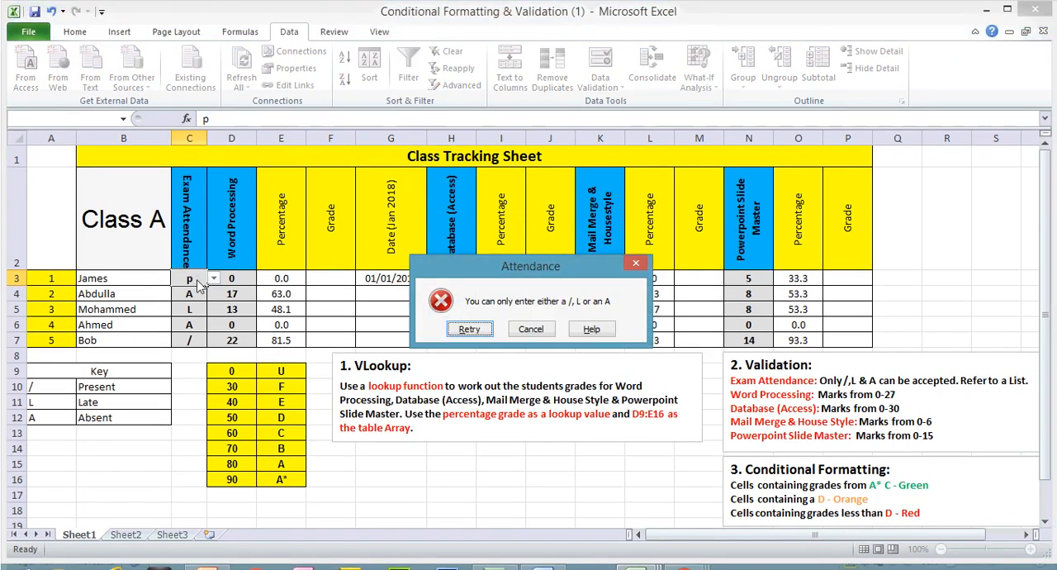
{"action": "left_click", "coordinate": [531, 329]}
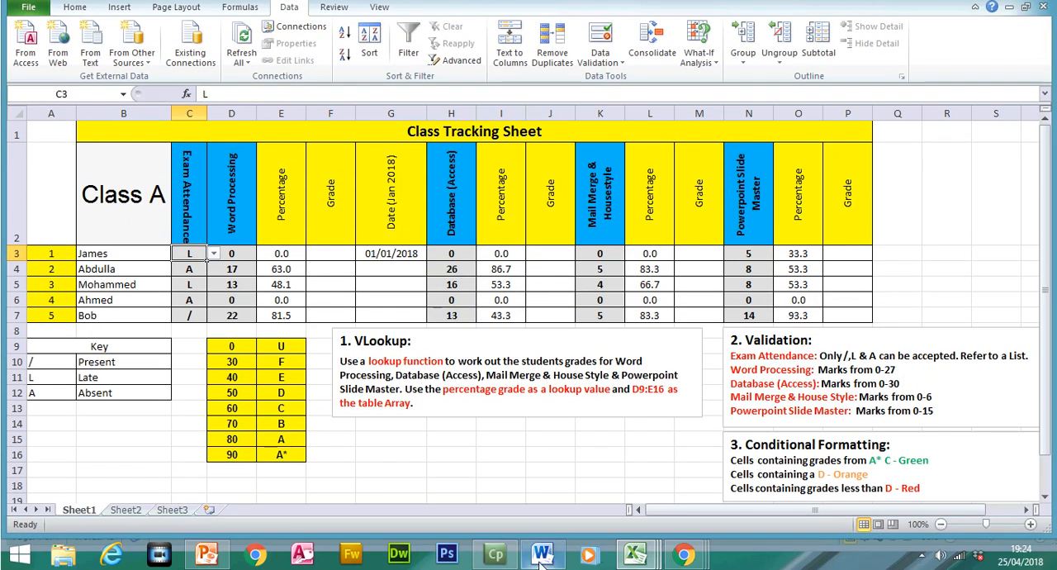
- Switch to Word and paste the screenshot into the Abnormal row's Actual cell, cropping it to the Attendance error alert
{"action": "left_click", "coordinate": [540, 558]}
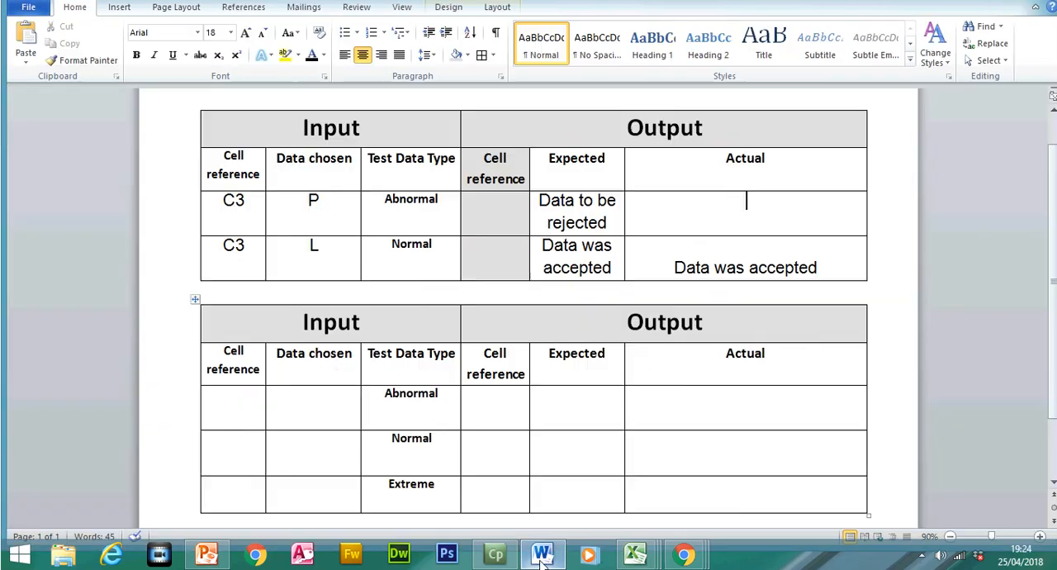
{"action": "key", "text": "ctrl+v"}
{"action": "double_click", "coordinate": [715, 281]}
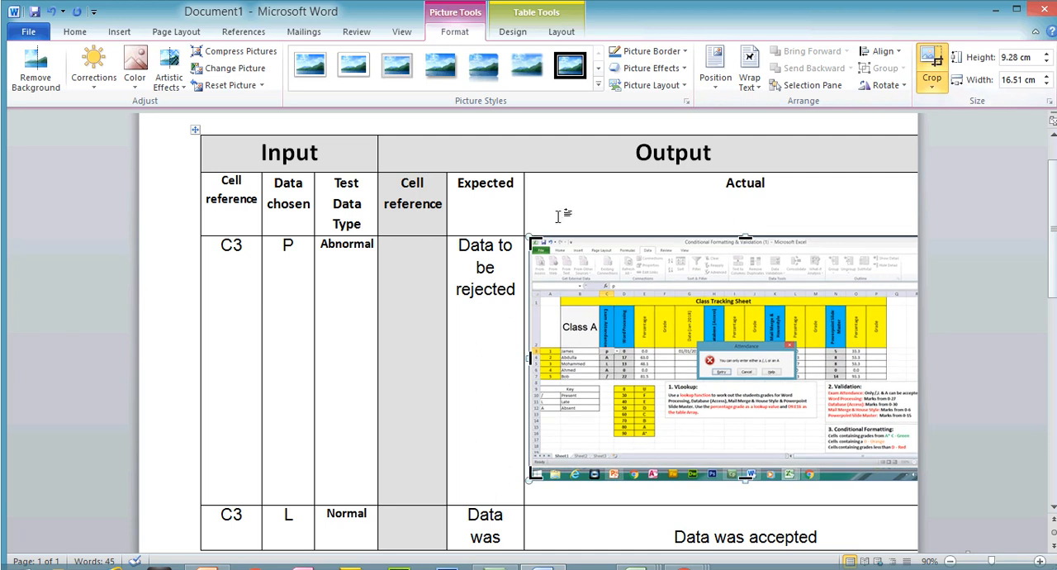
{"action": "left_click_drag", "start_coordinate": [530, 241], "coordinate": [696, 314]}
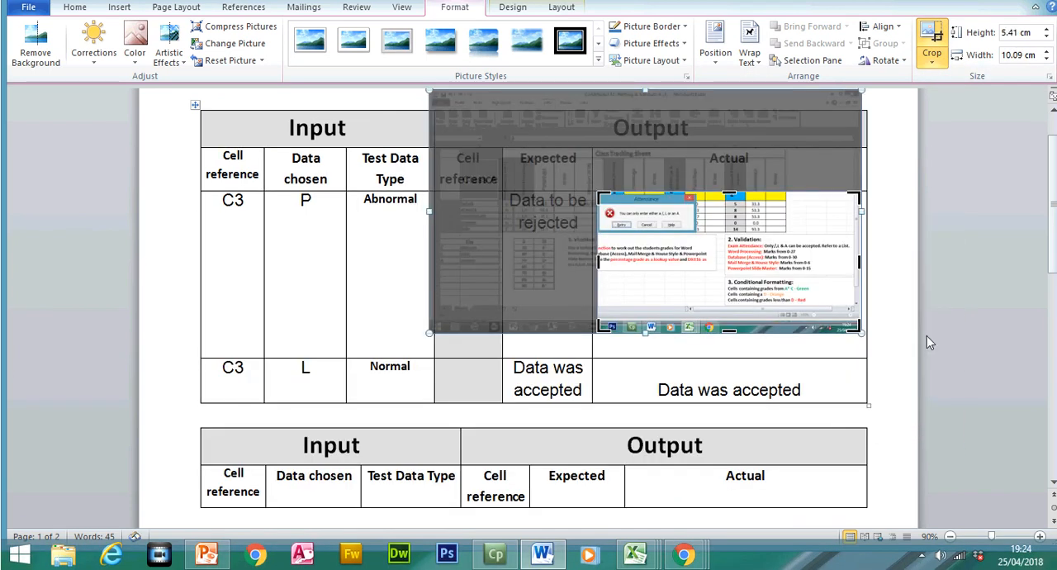
{"action": "left_click_drag", "start_coordinate": [859, 330], "coordinate": [632, 262]}
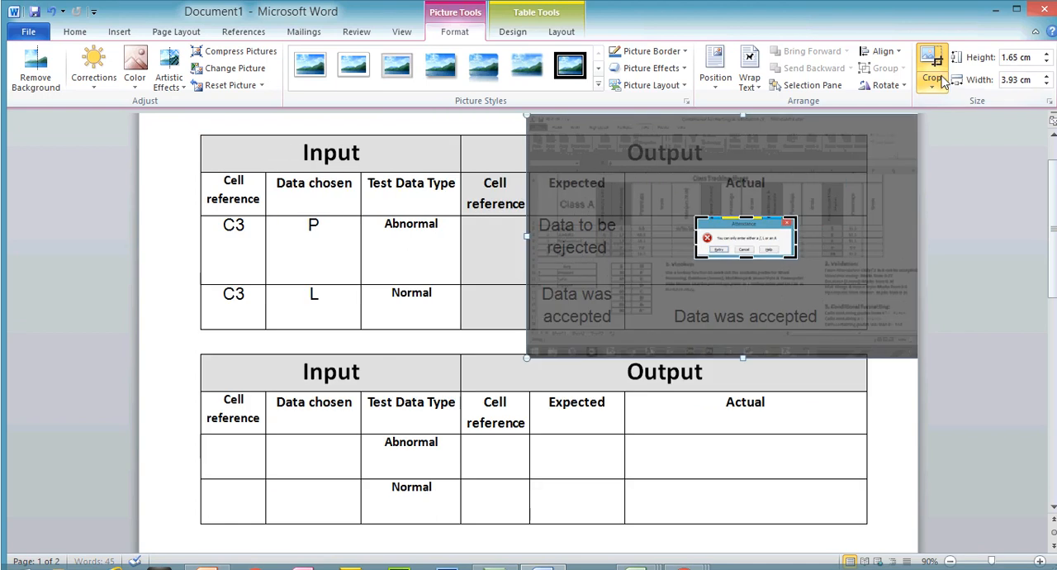
{"action": "left_click", "coordinate": [944, 80]}
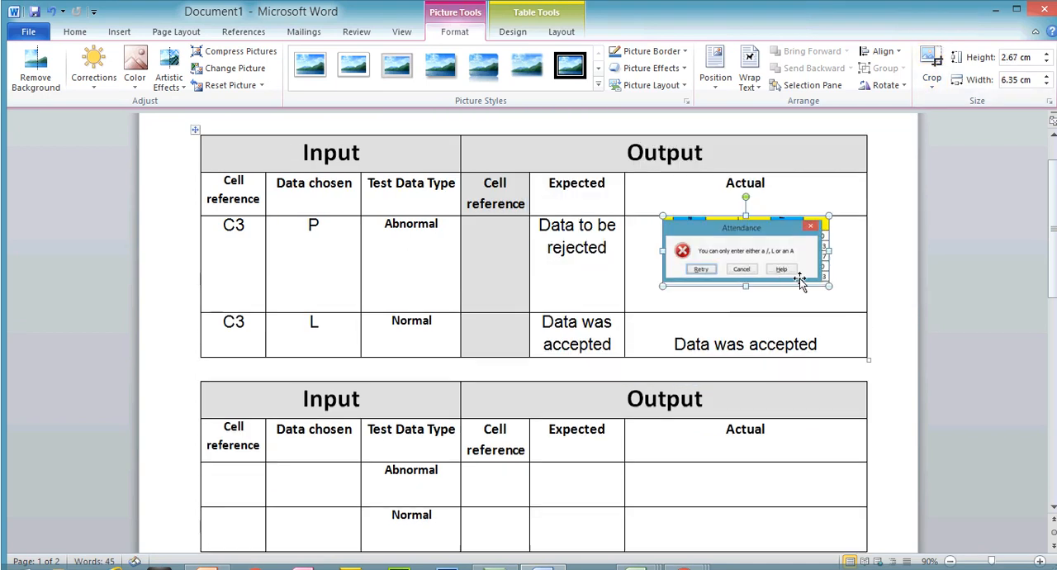
- Remove the empty line beneath the cropped alert picture in the Abnormal row's Actual cell
{"action": "left_click", "coordinate": [812, 296]}
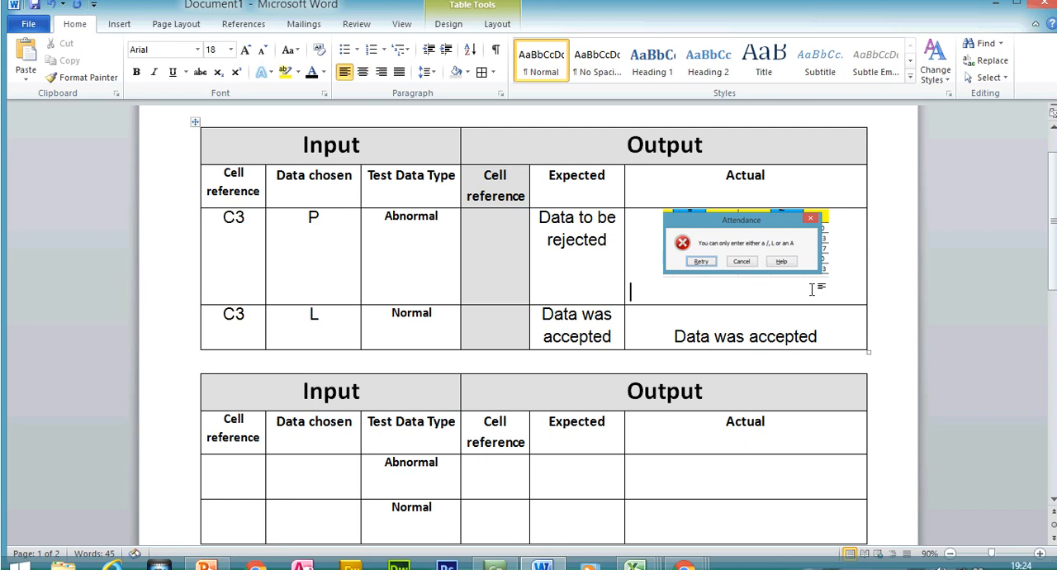
{"action": "key", "text": "BackSpace"}
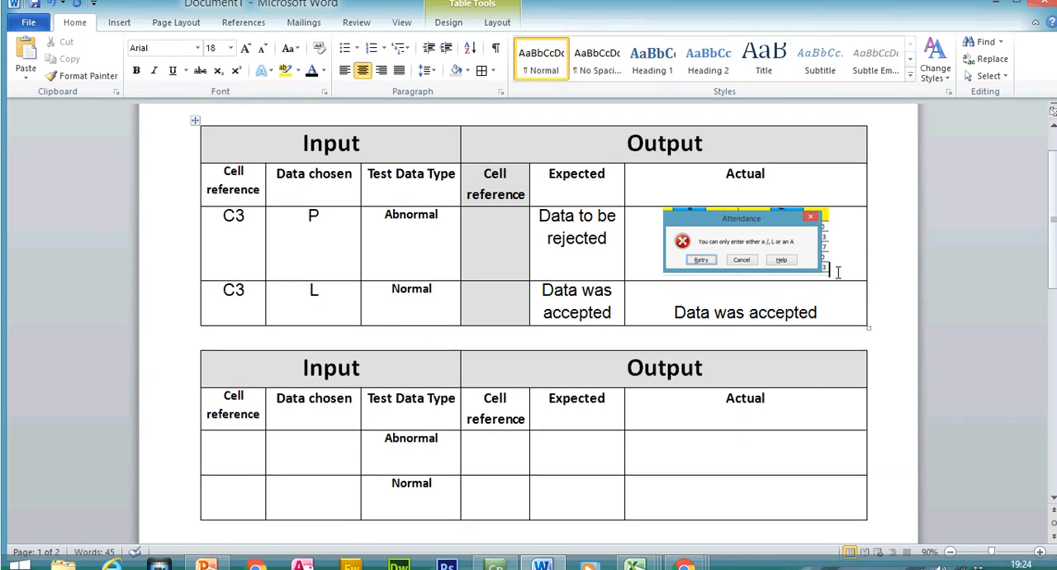
{"action": "left_click", "coordinate": [814, 258]}
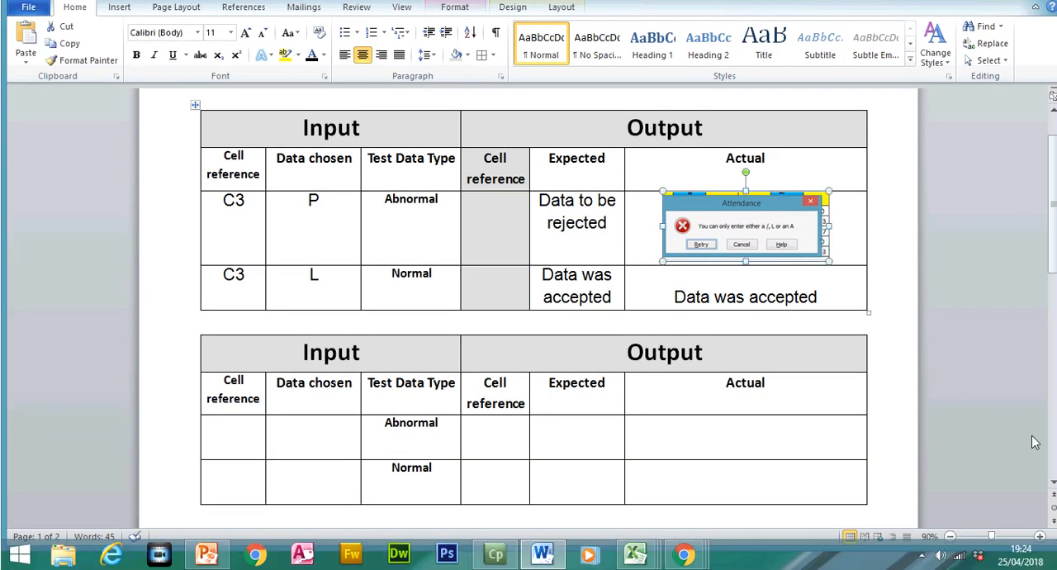
- Insert blank lines between the two tables to move the second table onto the next page
{"action": "scroll", "coordinate": [1053, 507], "scroll_direction": "down", "scroll_amount": 2}
{"action": "scroll", "coordinate": [1054, 488], "scroll_direction": "down", "scroll_amount": 1}
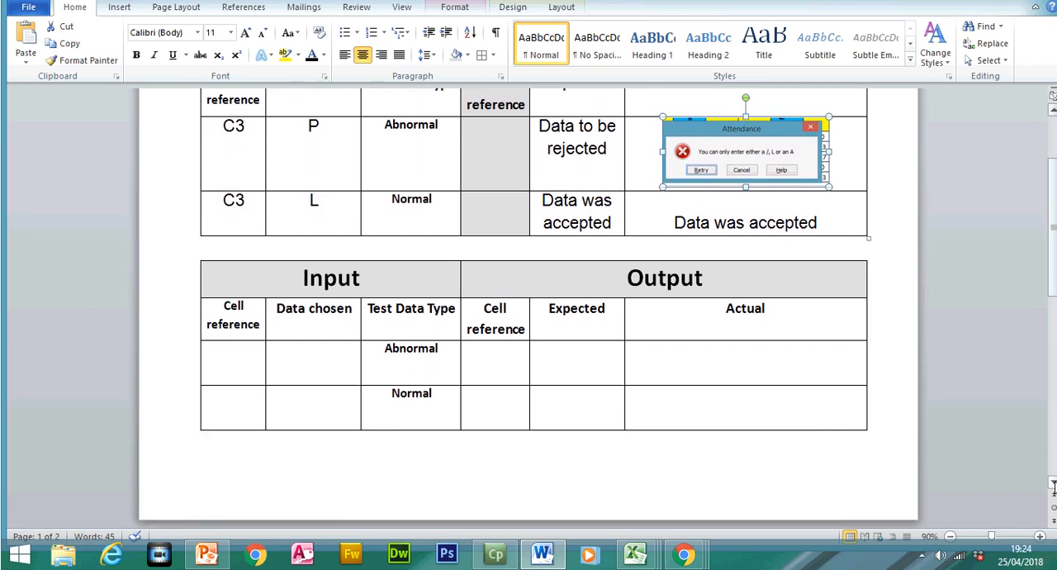
{"action": "left_click", "coordinate": [793, 251]}
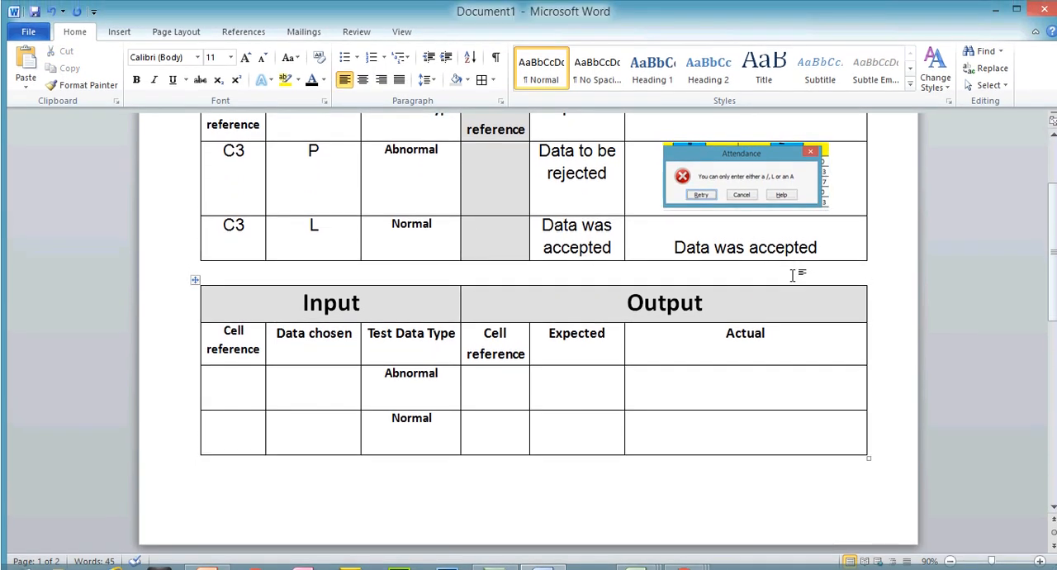
{"action": "key", "text": "Return"}
{"action": "key", "text": "Return"}
{"action": "key", "text": "Return"}
{"action": "key", "text": "Return"}
{"action": "key", "text": "Return"}
{"action": "key", "text": "Return"}
{"action": "key", "text": "Return"}
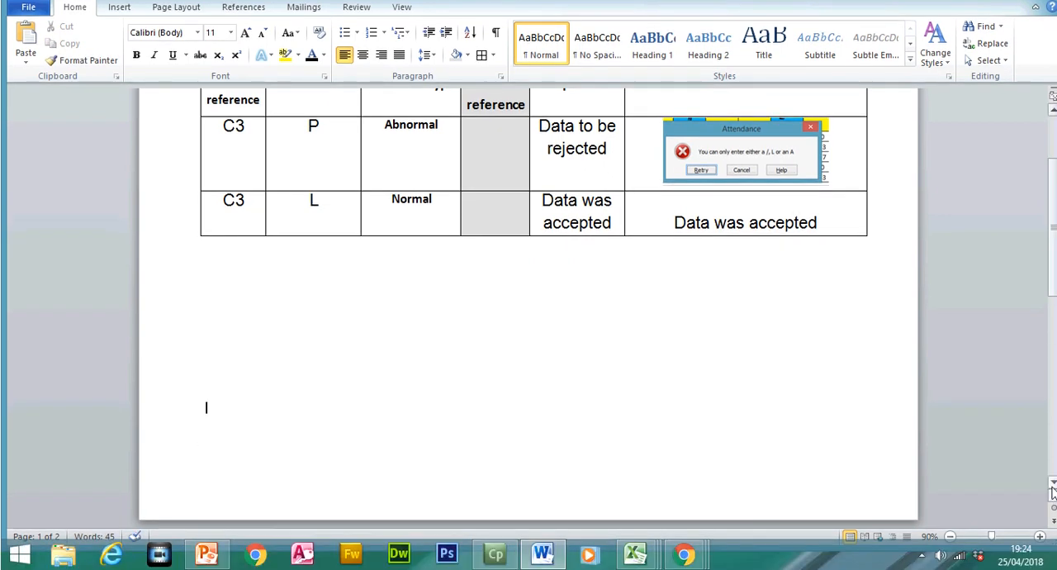
- Shade the output Cell reference column of the second table grey
{"action": "left_click", "coordinate": [1053, 506]}
{"action": "scroll", "coordinate": [1053, 486], "scroll_direction": "down", "scroll_amount": 8}
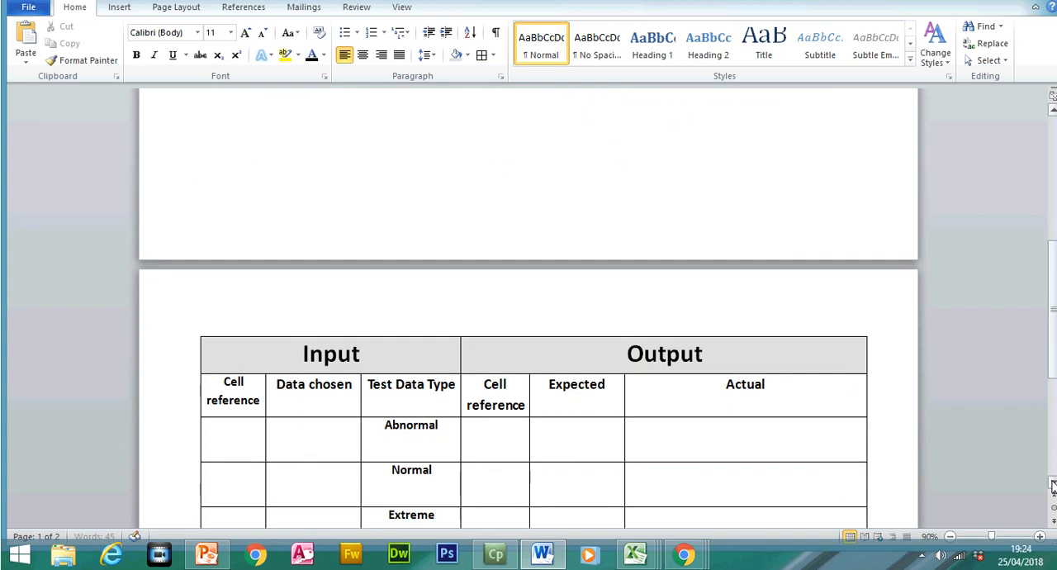
{"action": "scroll", "coordinate": [1053, 486], "scroll_direction": "down", "scroll_amount": 1}
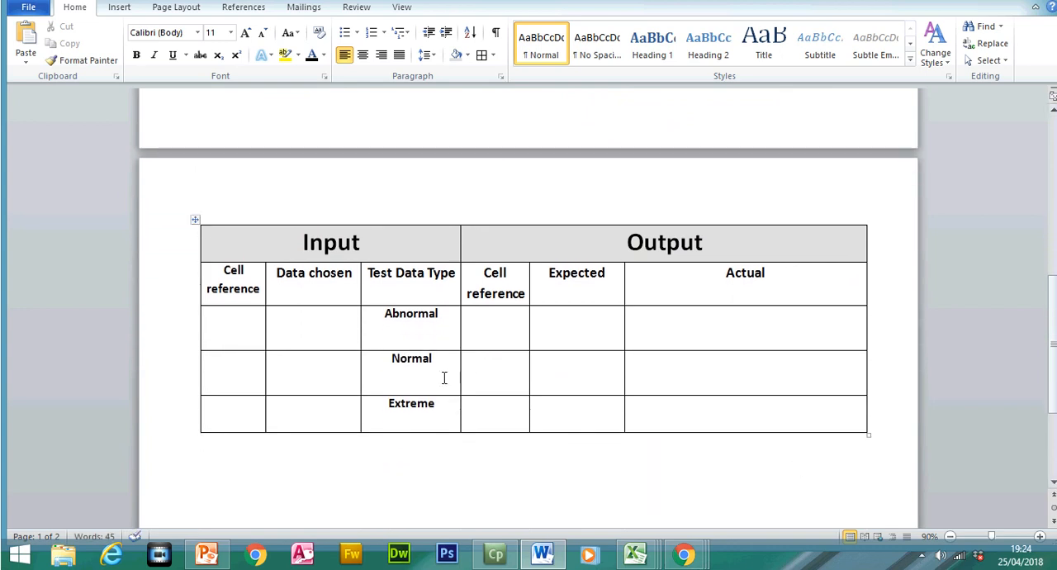
{"action": "left_click_drag", "start_coordinate": [496, 304], "coordinate": [490, 406]}
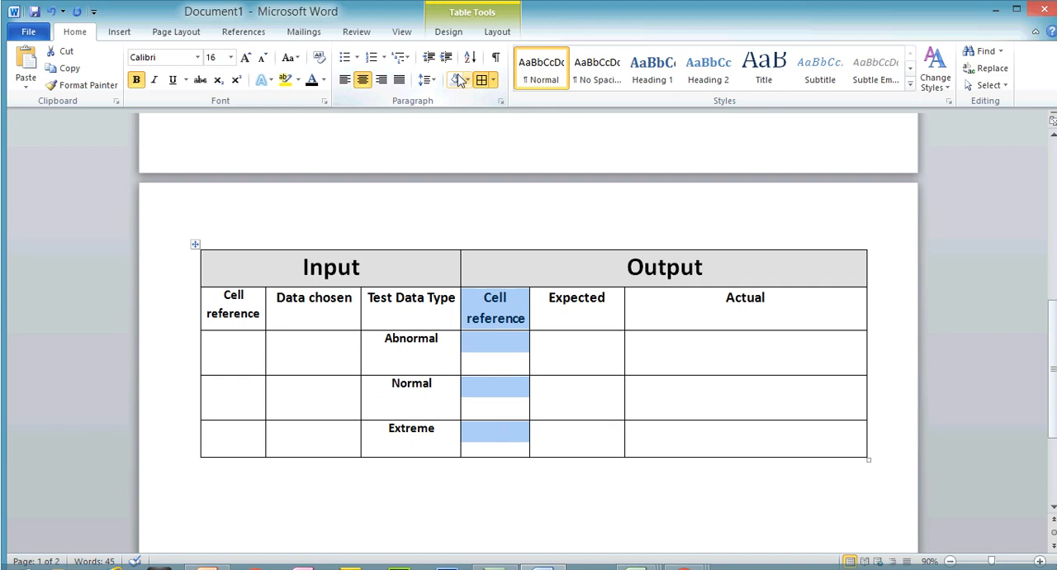
{"action": "left_click", "coordinate": [459, 79]}
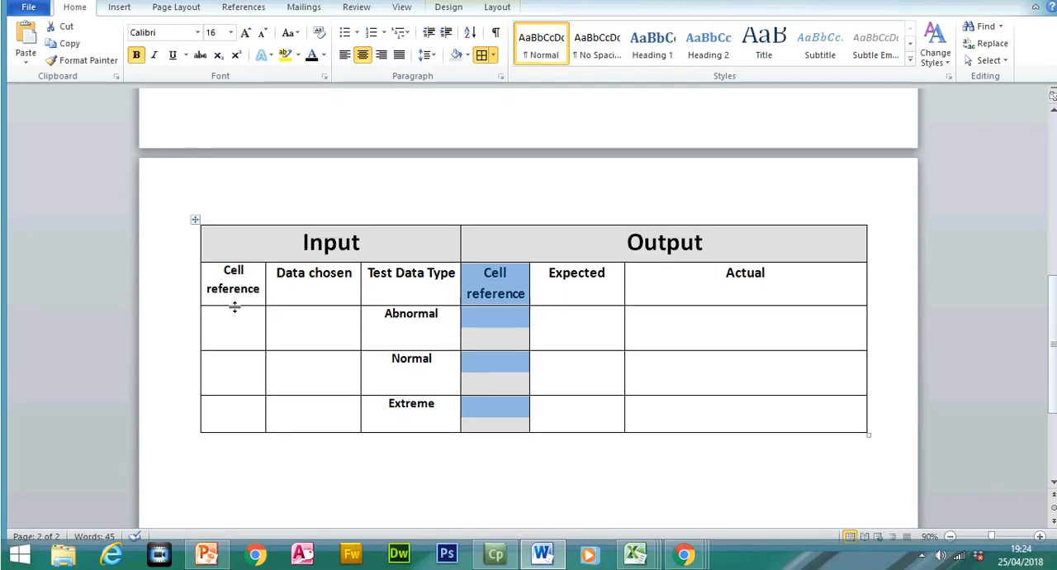
- Switch to the Class Tracking Sheet in Excel and highlight the Word Processing marks D3:D7 and the date cells G3:G7
{"action": "left_click", "coordinate": [228, 351]}
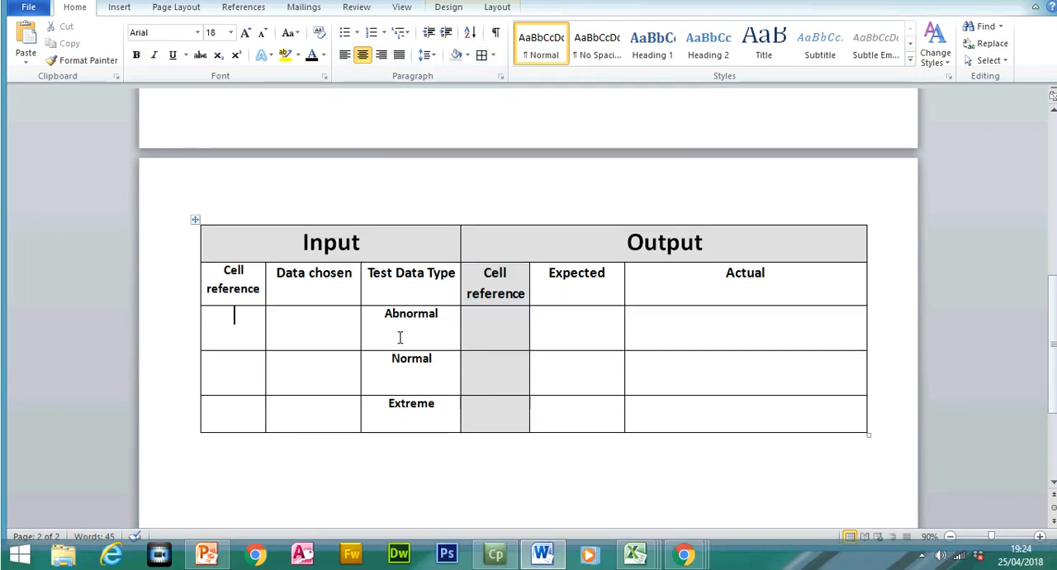
{"action": "mouse_move", "coordinate": [643, 551]}
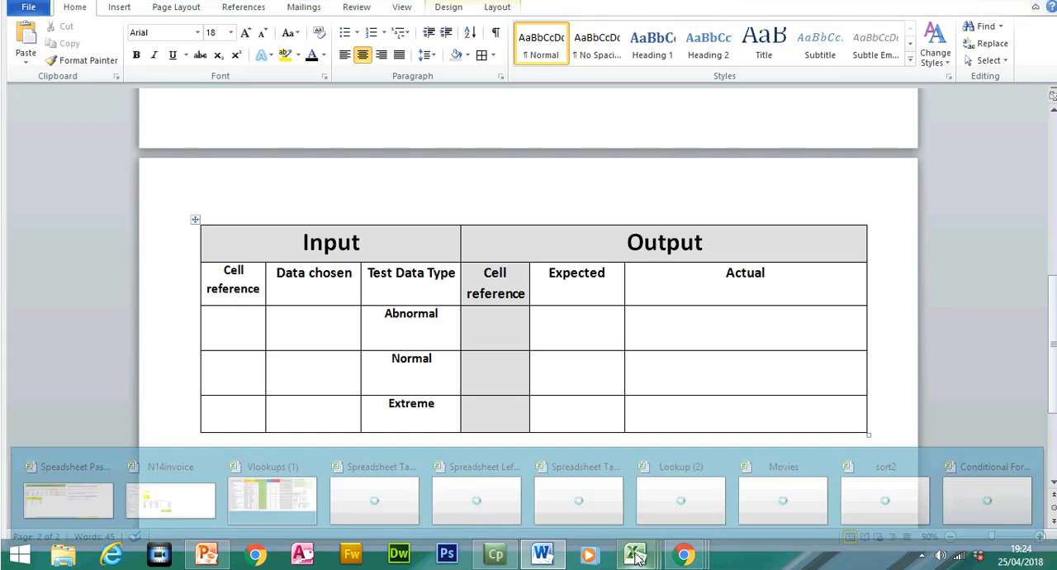
{"action": "left_click", "coordinate": [997, 499]}
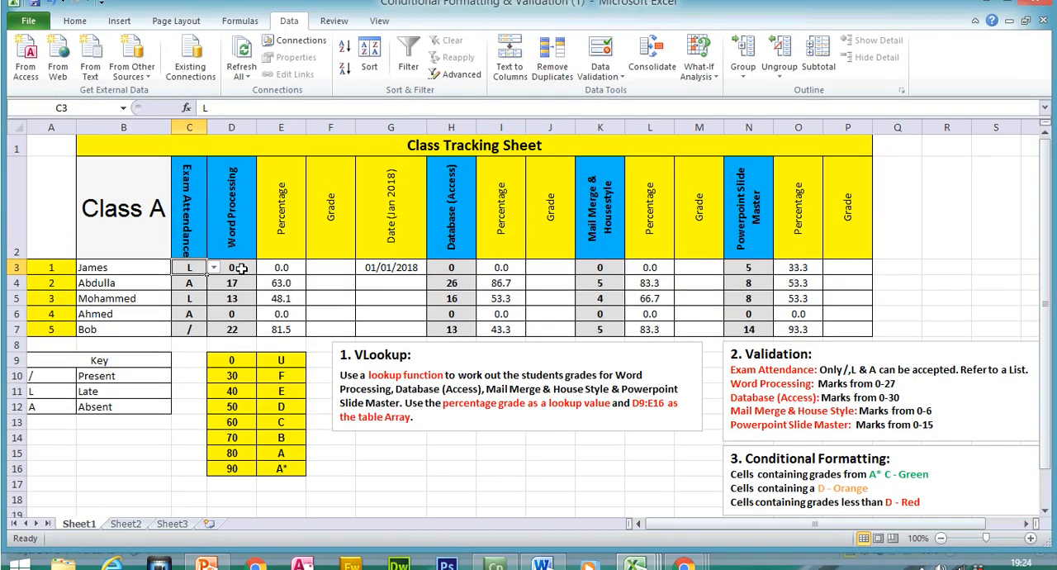
{"action": "left_click_drag", "start_coordinate": [231, 253], "coordinate": [241, 309]}
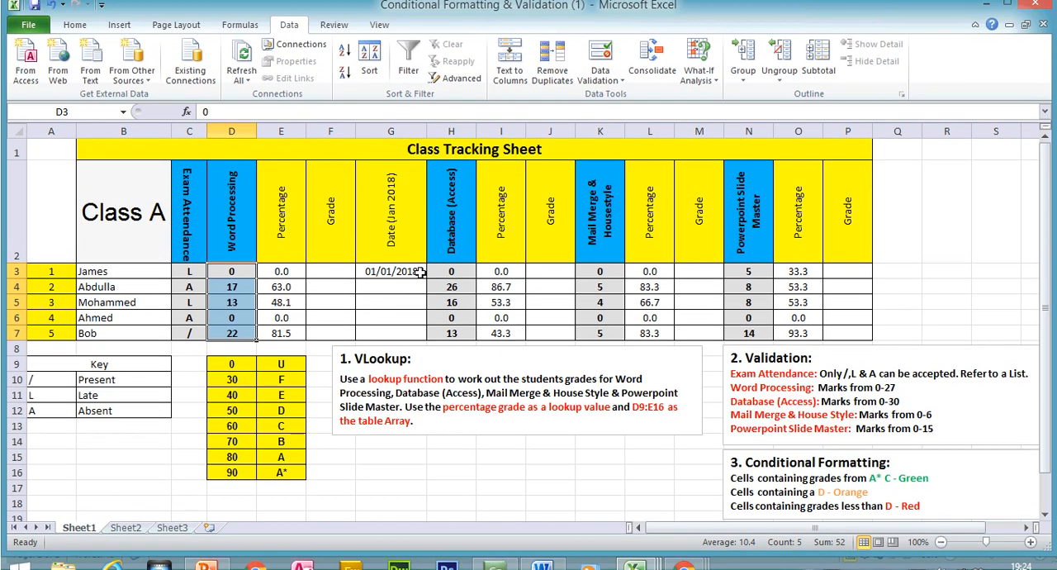
{"action": "left_click_drag", "start_coordinate": [421, 275], "coordinate": [411, 318]}
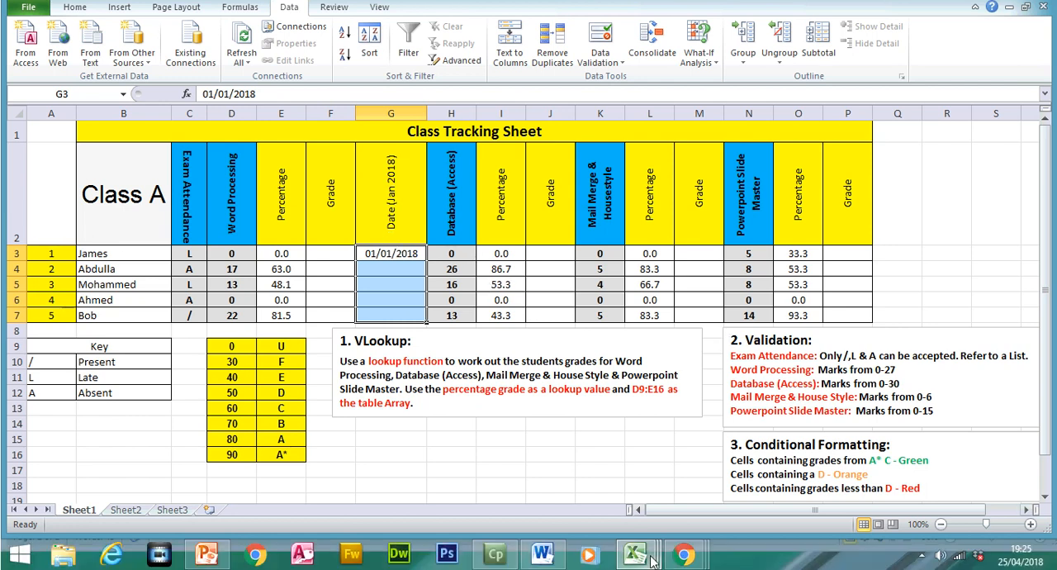
- Switch to the Word document and enter G3 as the input cell reference in the second table's Abnormal row
{"action": "left_click", "coordinate": [542, 559]}
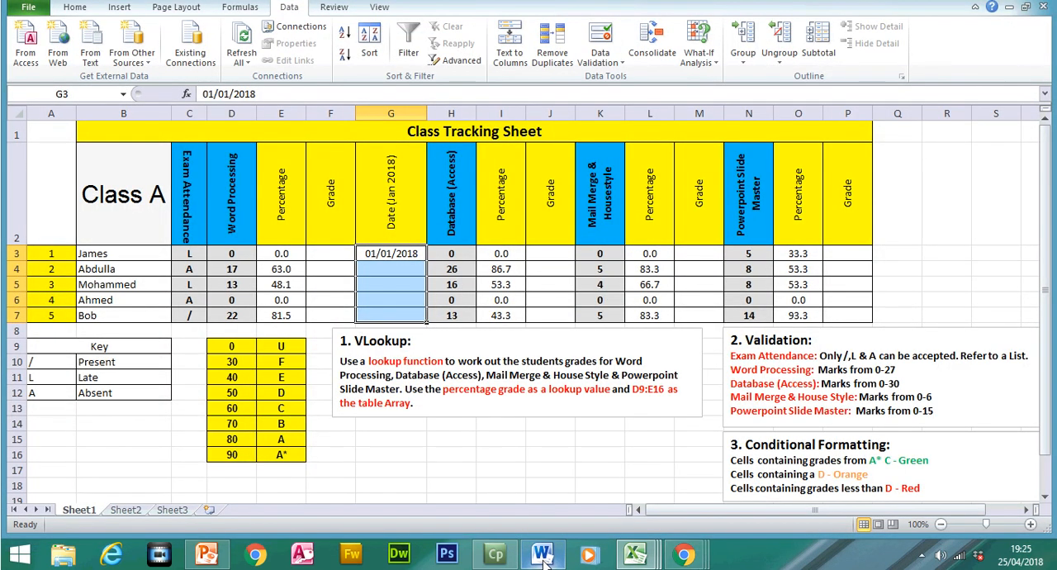
{"action": "left_click", "coordinate": [543, 560]}
{"action": "type", "text": "G"}
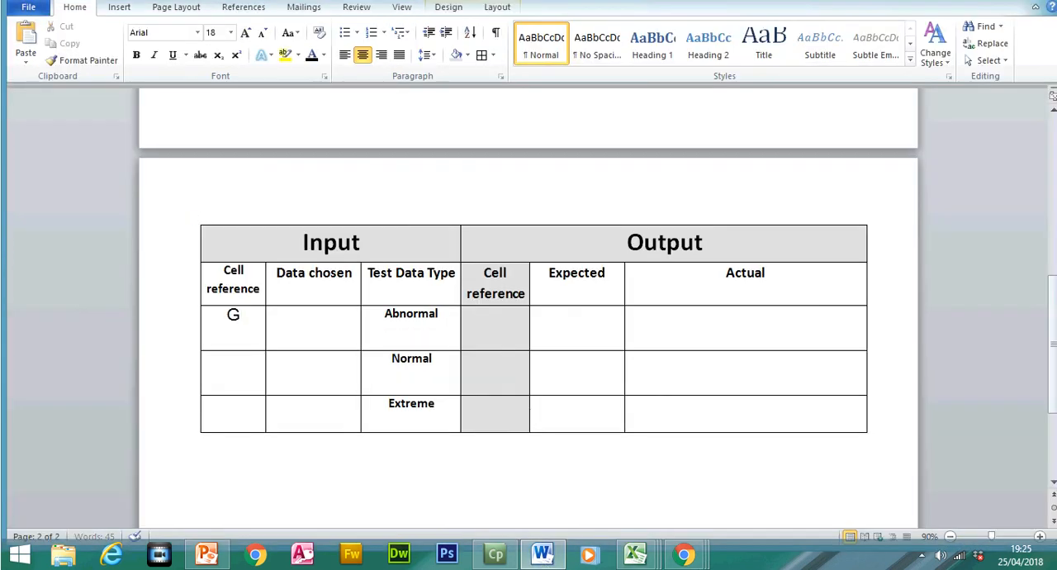
{"action": "type", "text": "3G3"}
- Enter G3 as the input cell reference in the second table's Normal and Extreme rows
{"action": "key", "text": "Down"}
{"action": "type", "text": "G3"}
{"action": "left_click", "coordinate": [308, 312]}
{"action": "type", "text": "01/01/201"}
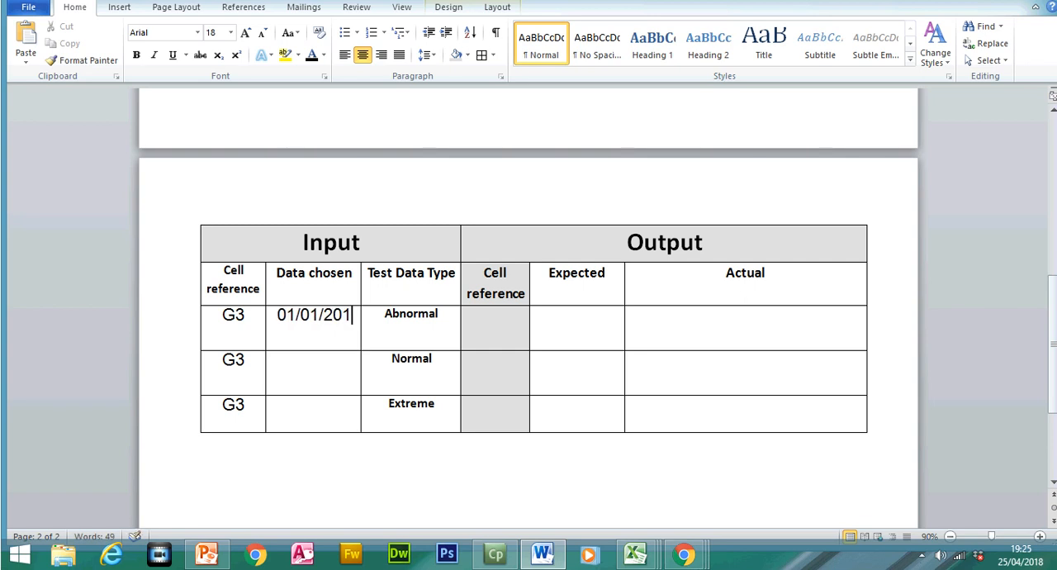
{"action": "type", "text": "8"}
{"action": "key", "text": "BackSpace"}
{"action": "key", "text": "BackSpace"}
{"action": "key", "text": "BackSpace"}
{"action": "key", "text": "BackSpace"}
{"action": "key", "text": "BackSpace"}
{"action": "key", "text": "BackSpace"}
{"action": "key", "text": "BackSpace"}
{"action": "key", "text": "BackSpace"}
{"action": "key", "text": "BackSpace"}
- Enter 01/01/2018 as the data chosen in the second table's Extreme row
{"action": "left_click", "coordinate": [309, 413]}
{"action": "type", "text": "01/101/"}
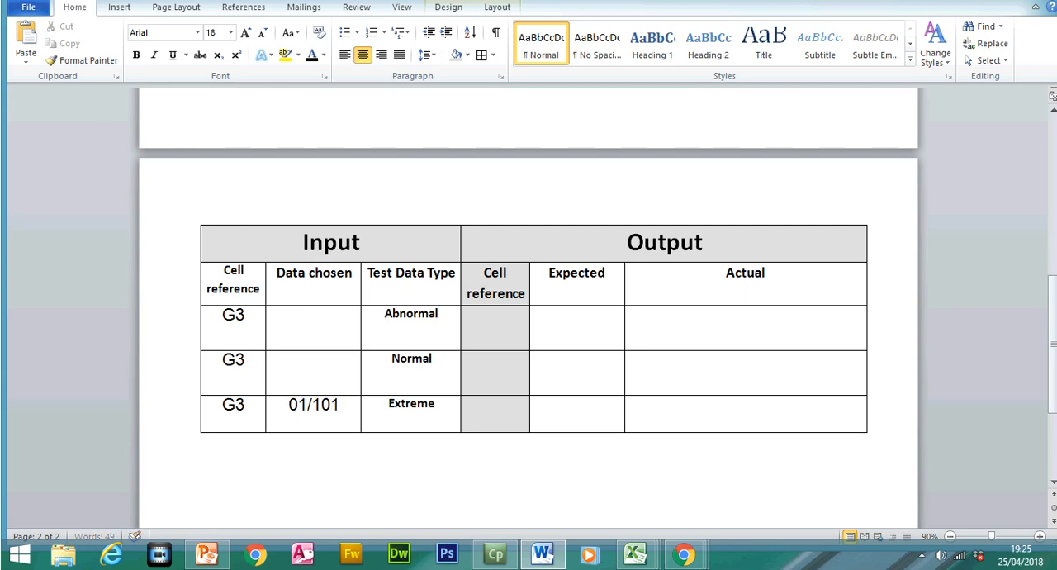
{"action": "key", "text": "BackSpace"}
{"action": "key", "text": "BackSpace"}
{"action": "key", "text": "BackSpace"}
{"action": "key", "text": "BackSpace"}
{"action": "type", "text": "01"}
{"action": "type", "text": "/"}
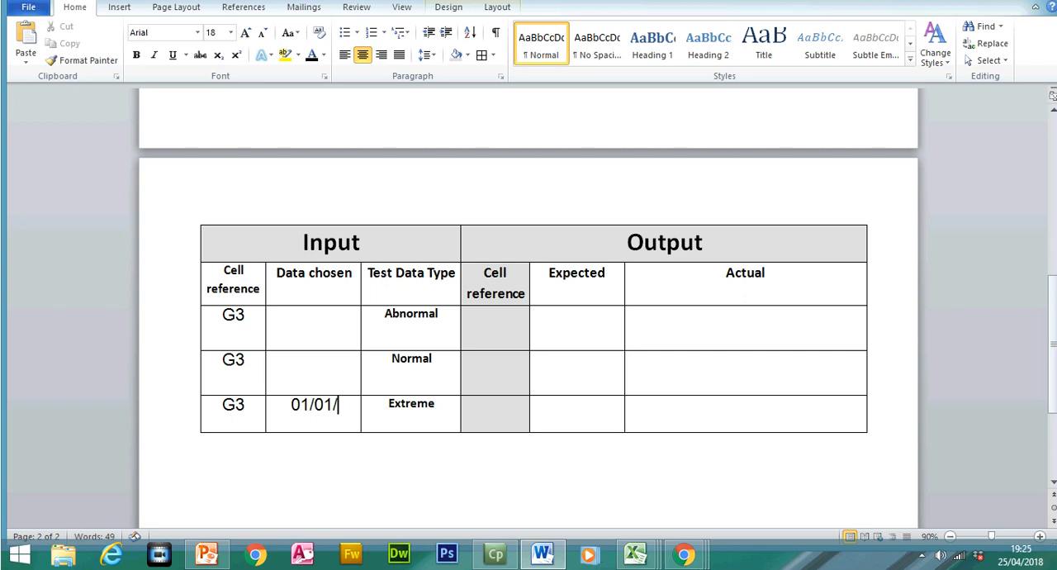
{"action": "type", "text": "2018"}
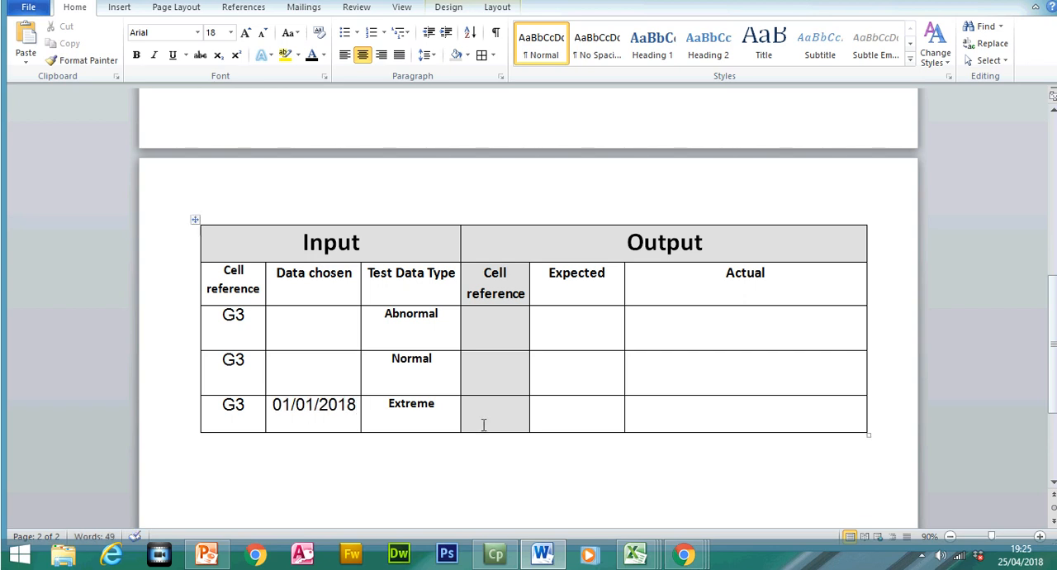
- Enter "Data to be accepted" as the expected output in the second table's Extreme row
{"action": "left_click", "coordinate": [565, 414]}
{"action": "type", "text": "Dat"}
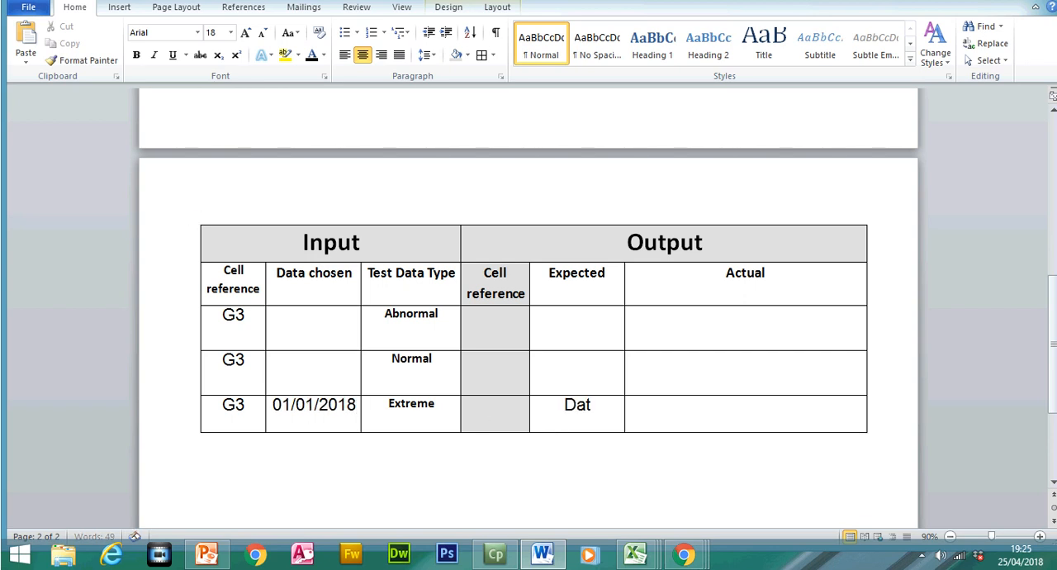
{"action": "type", "text": "a to be accepted"}
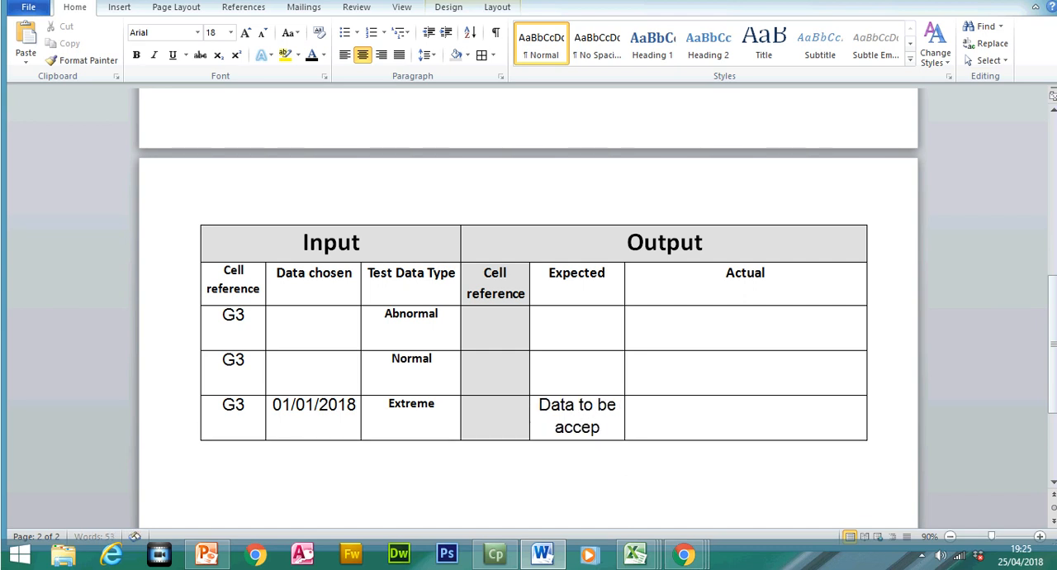
- Enter "Data was accepted" as the actual output in the second table's Extreme row
{"action": "left_click", "coordinate": [660, 414]}
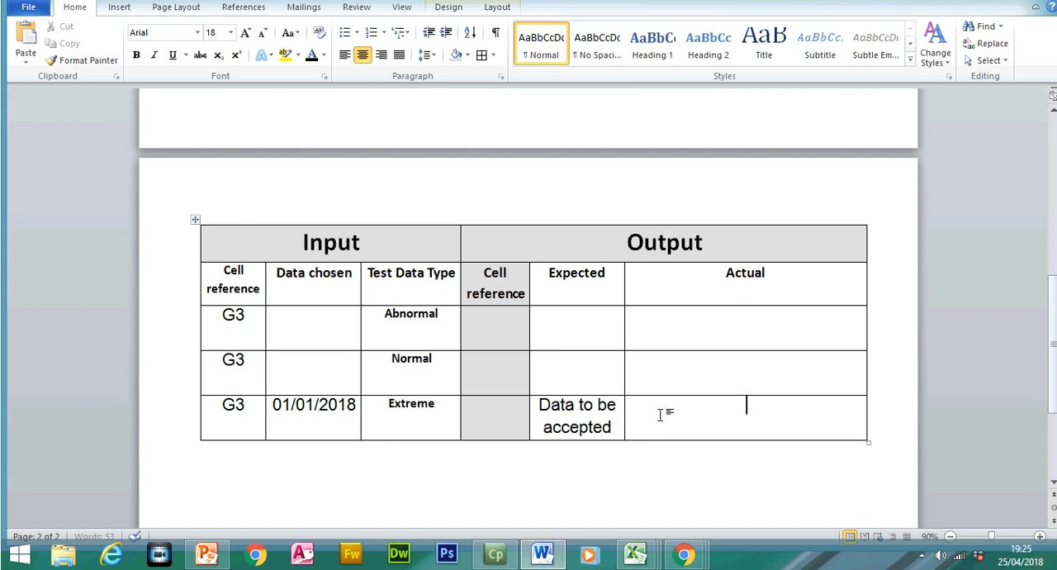
{"action": "type", "text": "Data w"}
{"action": "key", "text": "BackSpace"}
{"action": "type", "text": "was accepte"}
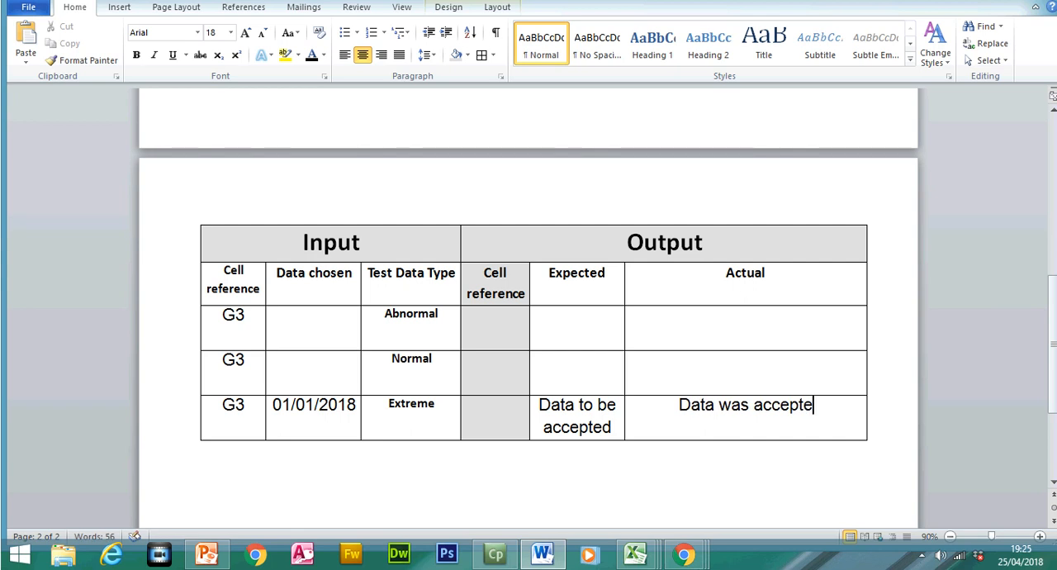
{"action": "type", "text": "d"}
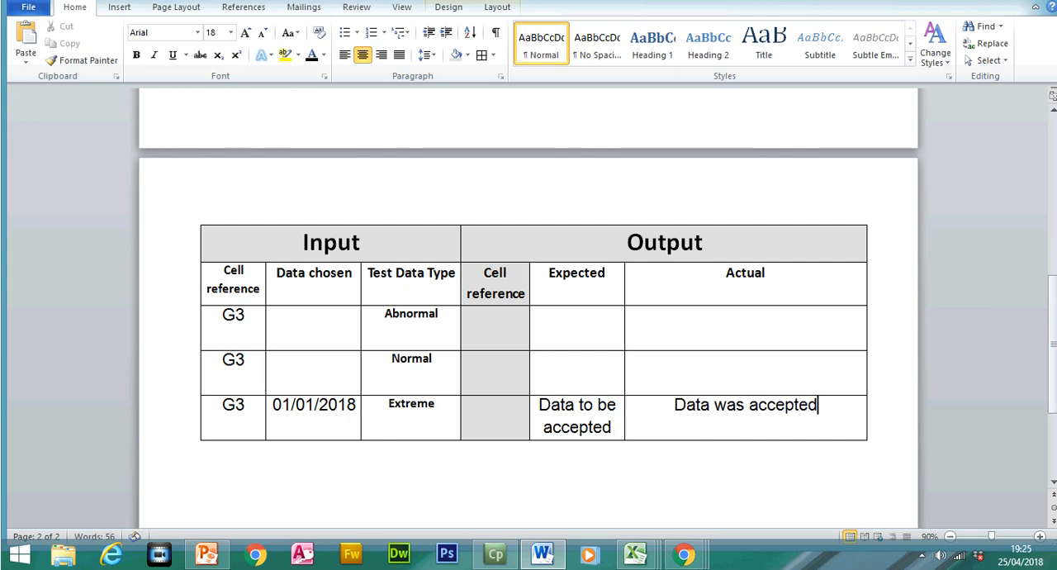
- Enter 15/01/2018 as the data chosen in the second table's Normal row
{"action": "left_click", "coordinate": [320, 371]}
{"action": "type", "text": "15/01/2018"}
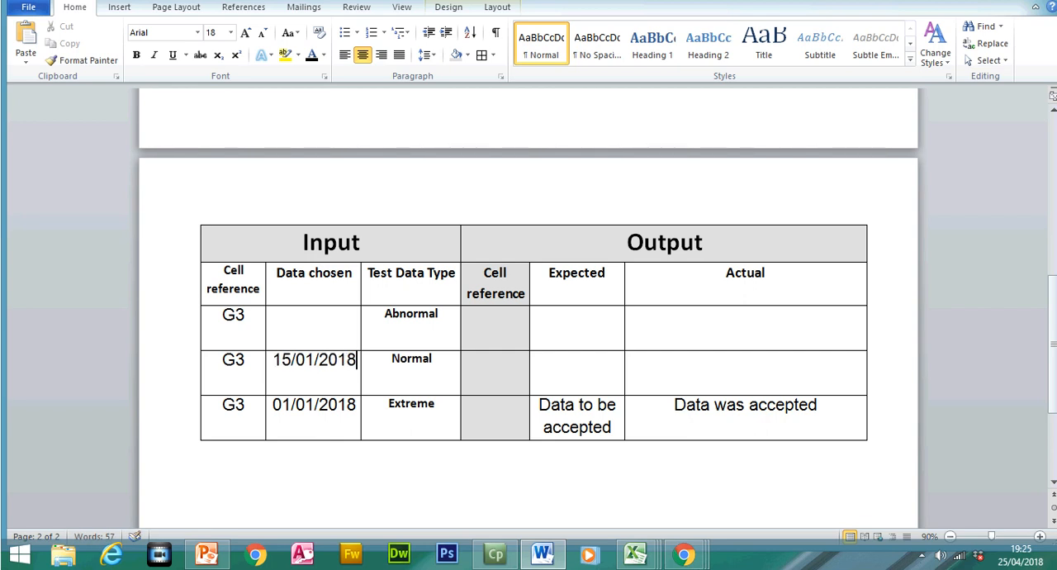
- Copy the Extreme row's expected and actual output texts into the second table's Normal row
{"action": "left_click_drag", "start_coordinate": [789, 424], "coordinate": [611, 420]}
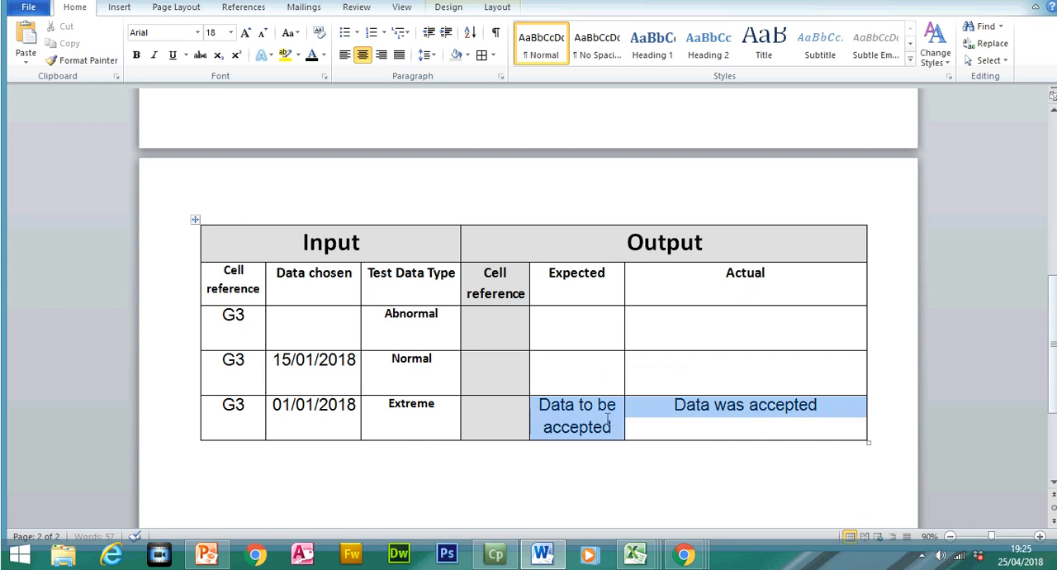
{"action": "right_click", "coordinate": [611, 419]}
{"action": "left_click", "coordinate": [661, 213]}
{"action": "left_click", "coordinate": [573, 384]}
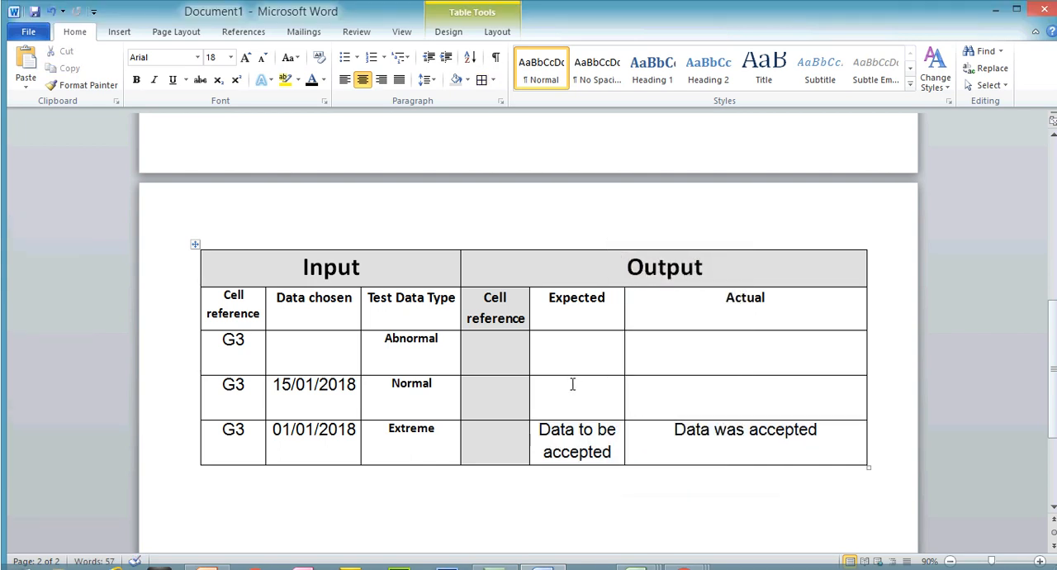
{"action": "key", "text": "ctrl+v"}
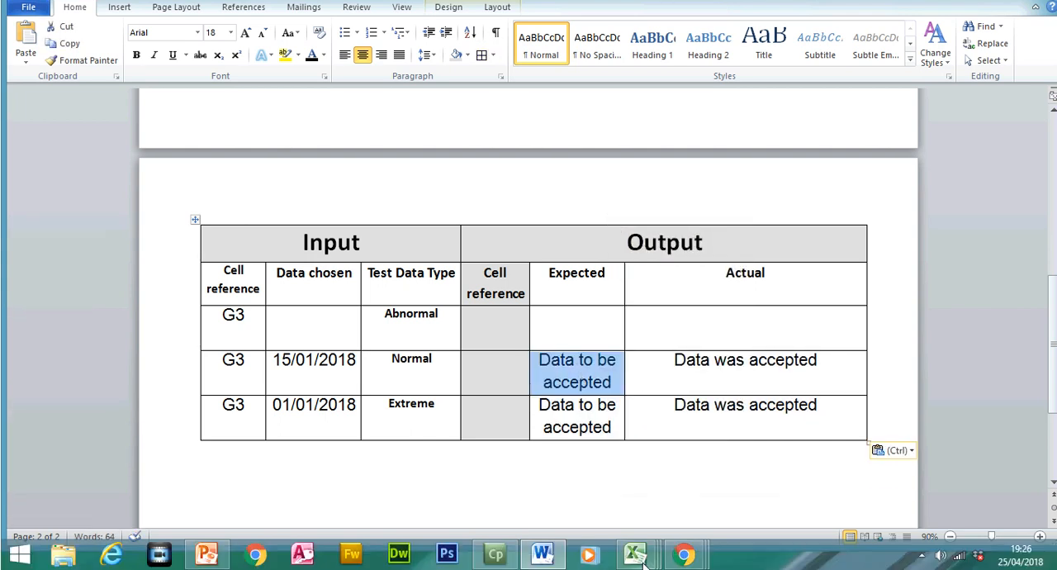
- Switch to the Class Tracking Sheet in Excel and change the date in G3 to 15/01/2018
{"action": "left_click", "coordinate": [637, 559]}
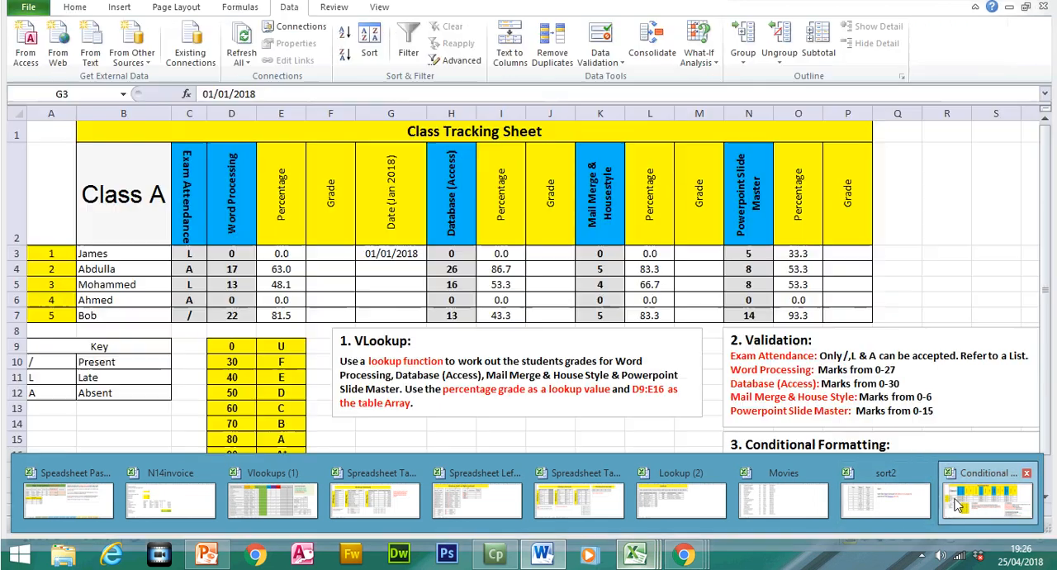
{"action": "left_click", "coordinate": [956, 506]}
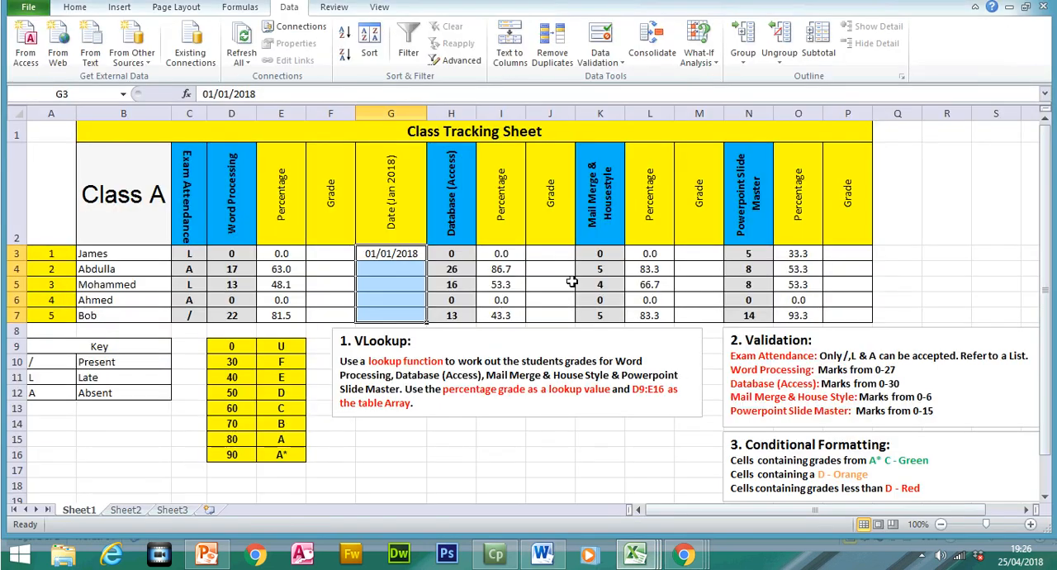
{"action": "double_click", "coordinate": [376, 252]}
{"action": "key", "text": "BackSpace"}
{"action": "key", "text": "BackSpace"}
{"action": "type", "text": "15"}
{"action": "key", "text": "Return"}
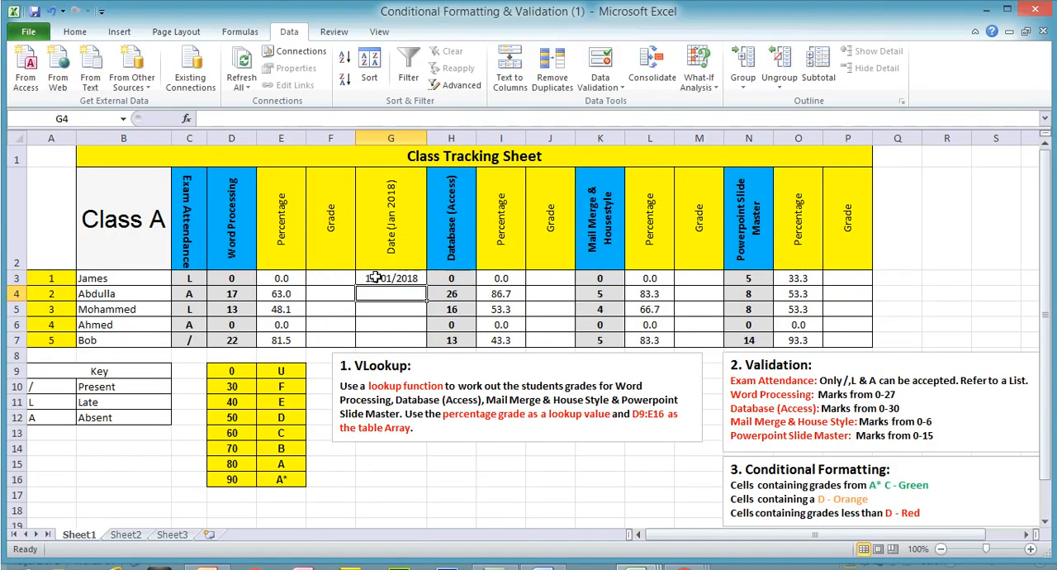
- Test the date validation by trying 32/01/2018 in G3, capture the screen with the error alert, and cancel the entry
{"action": "double_click", "coordinate": [377, 278]}
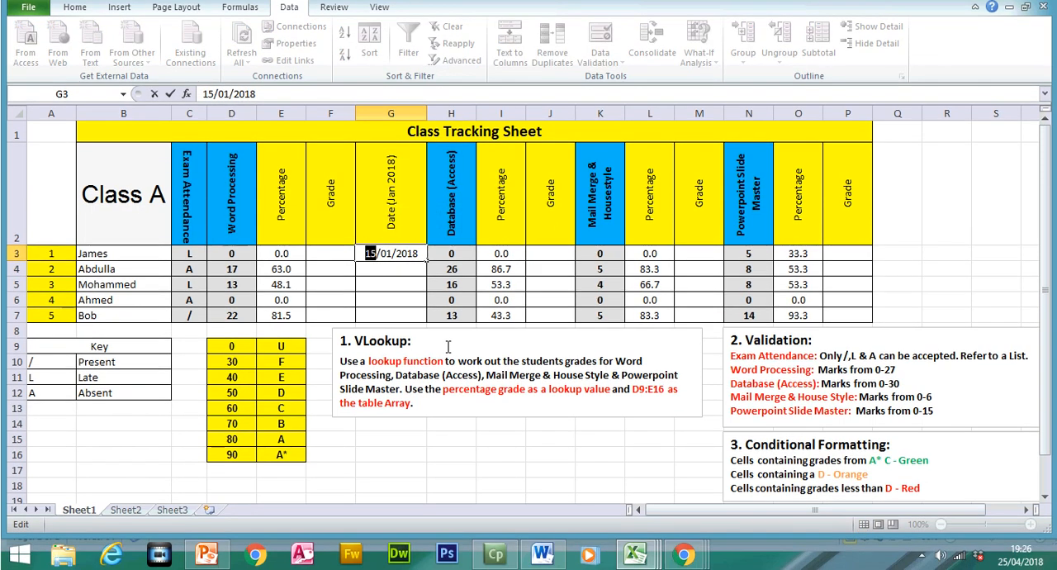
{"action": "type", "text": "32"}
{"action": "key", "text": "Return"}
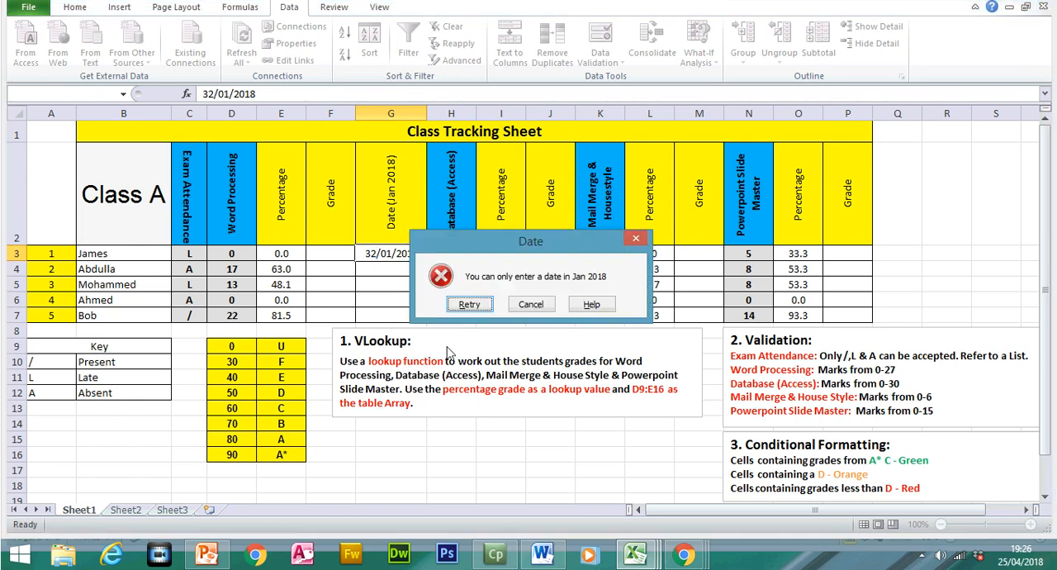
{"action": "left_click", "coordinate": [531, 304]}
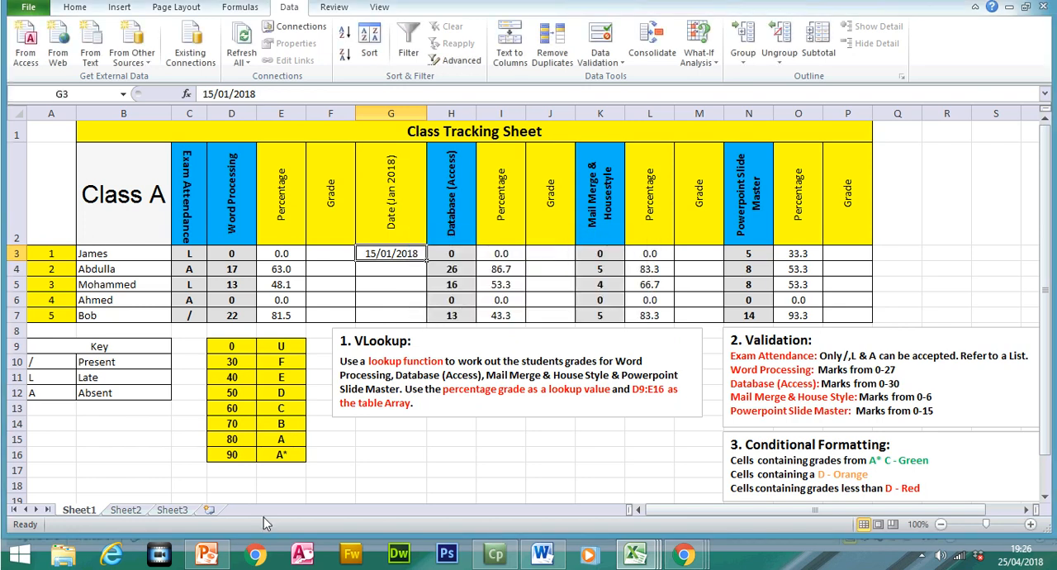
- Switch to the Word document and enter 32/01/2018 as the data chosen in the second table's Abnormal row
{"action": "left_click", "coordinate": [542, 554]}
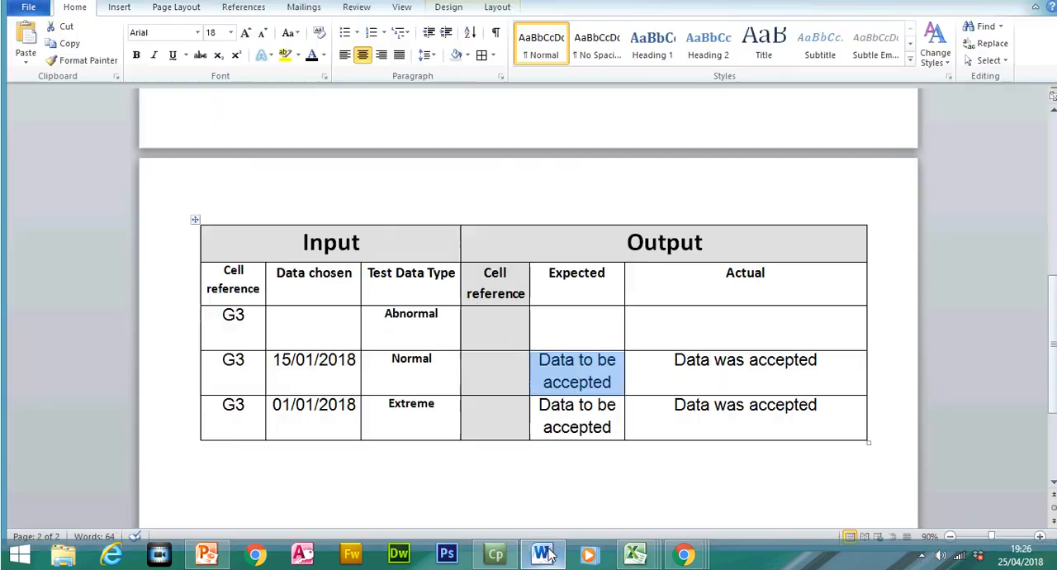
{"action": "left_click", "coordinate": [581, 336]}
{"action": "left_click", "coordinate": [318, 333]}
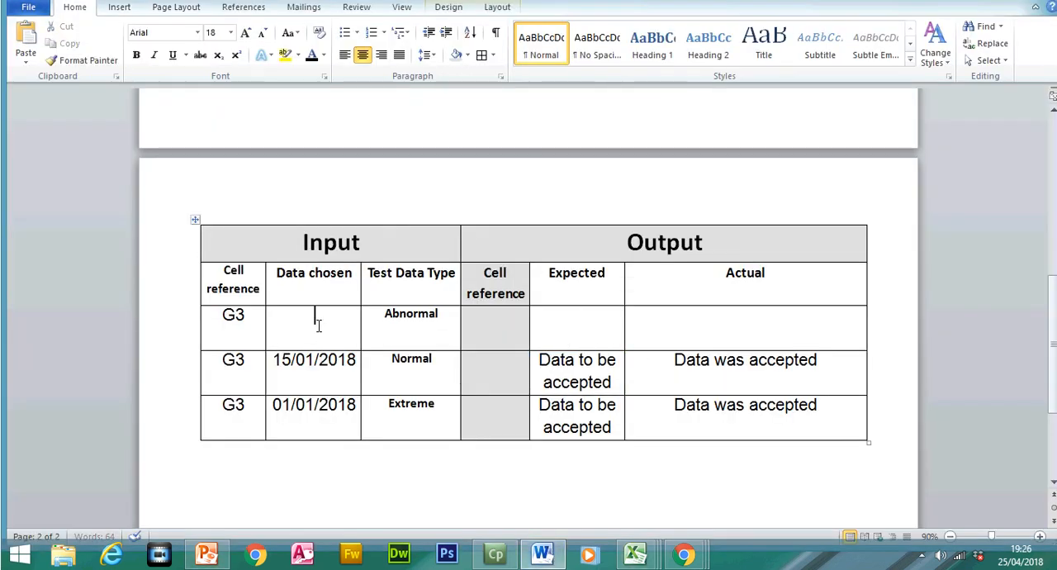
{"action": "type", "text": "32/01/2018"}
- Enter "Data to be rejected" as the expected output in the second table's Abnormal row
{"action": "left_click", "coordinate": [593, 324]}
{"action": "type", "text": "Data to be r"}
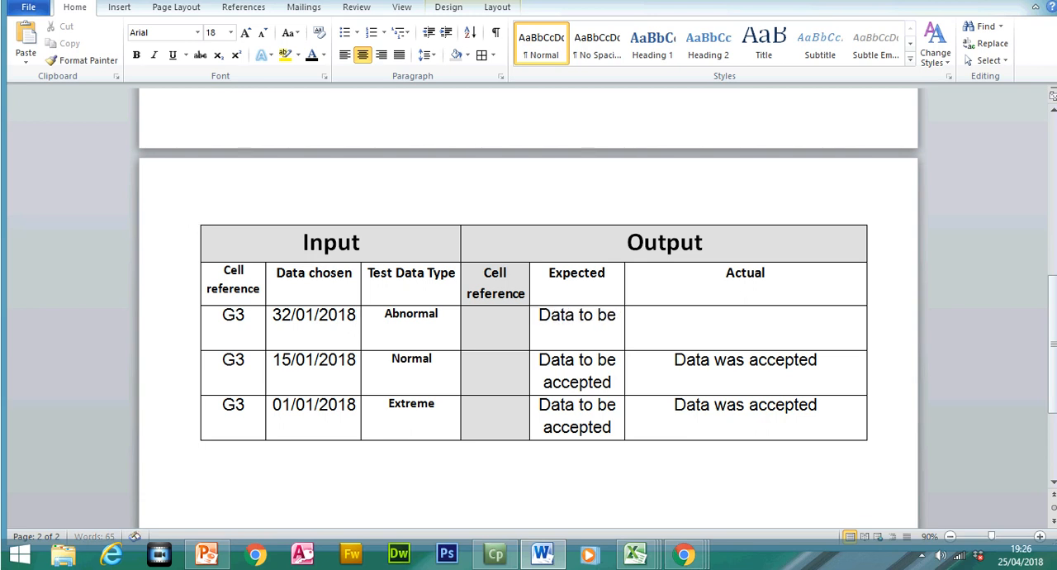
{"action": "type", "text": "ejected"}
- Paste the date alert screenshot into the Abnormal row's Actual cell and crop it down to the alert dialog
{"action": "left_click", "coordinate": [661, 330]}
{"action": "key", "text": "ctrl+v"}
{"action": "left_click", "coordinate": [660, 330]}
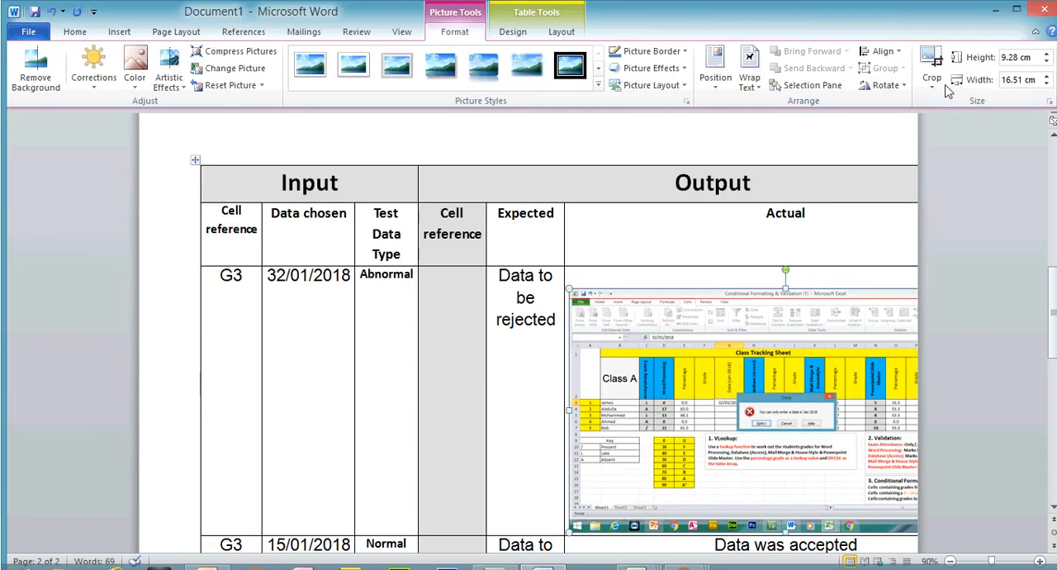
{"action": "left_click", "coordinate": [932, 43]}
{"action": "left_click_drag", "start_coordinate": [572, 276], "coordinate": [737, 378]}
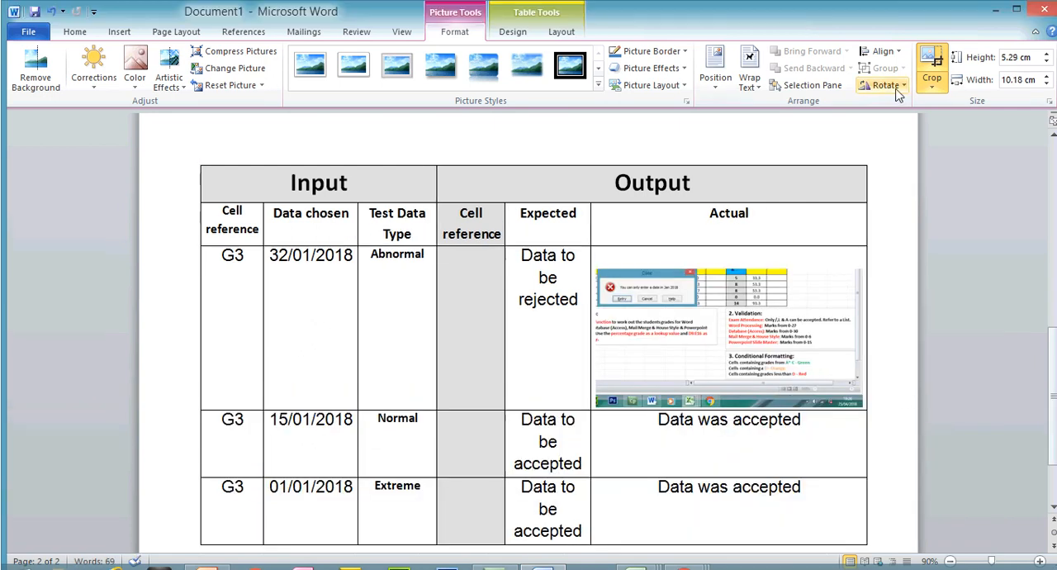
{"action": "left_click", "coordinate": [931, 43]}
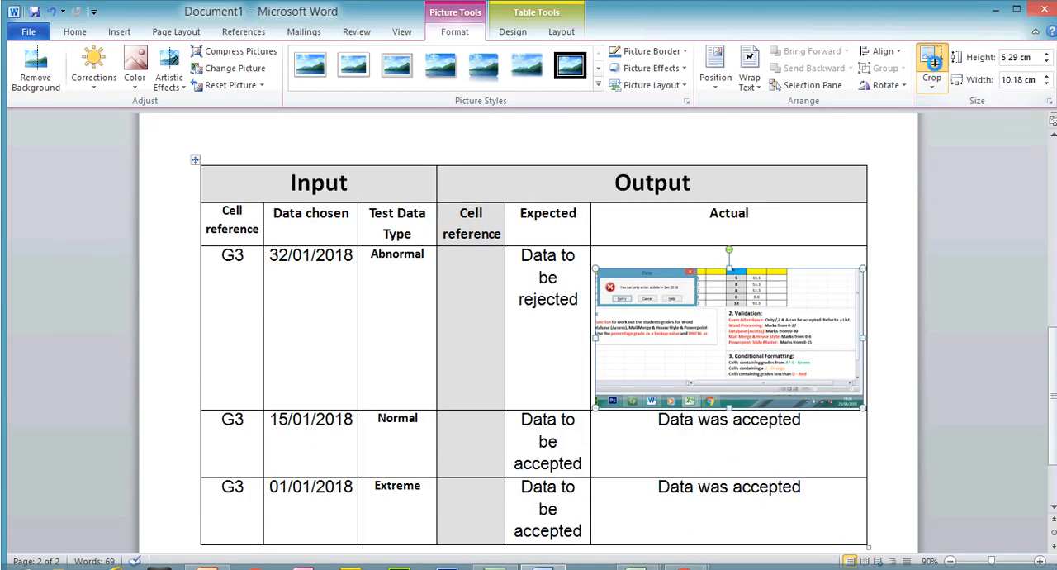
{"action": "left_click", "coordinate": [931, 43]}
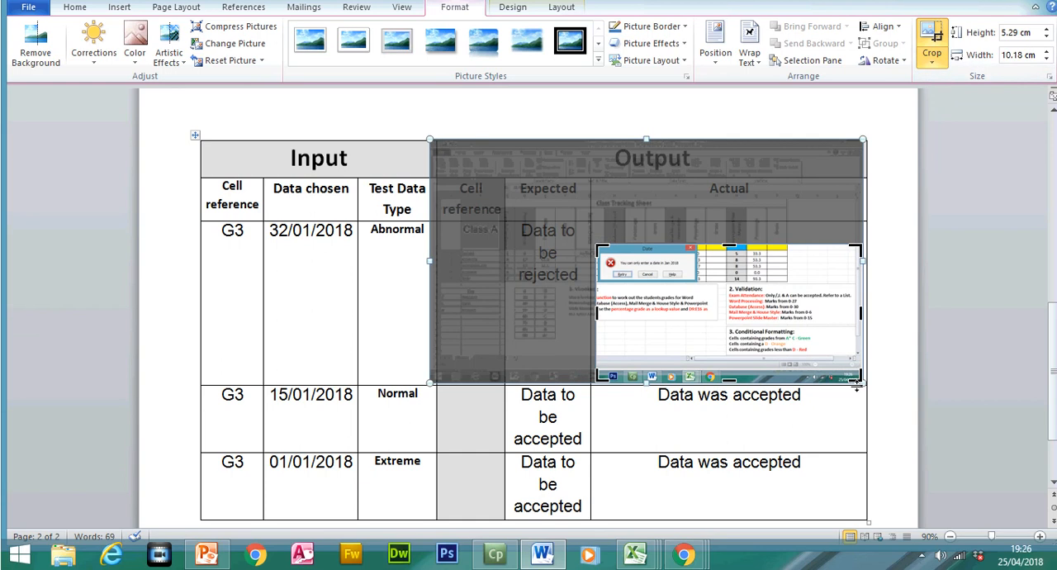
{"action": "left_click_drag", "start_coordinate": [858, 384], "coordinate": [640, 240]}
{"action": "left_click", "coordinate": [931, 48]}
- Switch to the Conditional Formatting & Validation workbook in Excel and start a VLOOKUP in grade cell F3 with E3 as the lookup value
{"action": "left_click", "coordinate": [637, 449]}
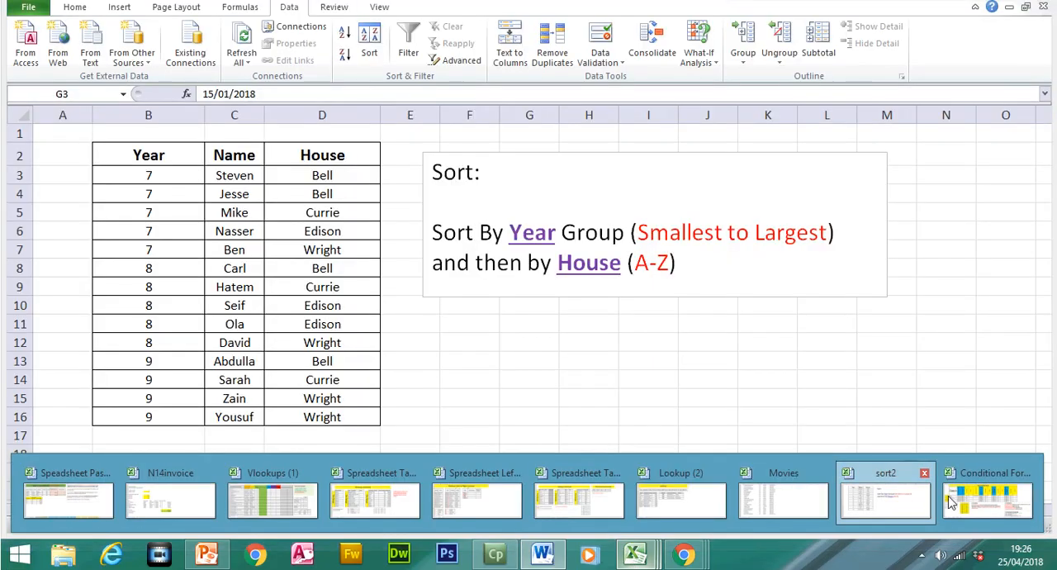
{"action": "left_click", "coordinate": [973, 496]}
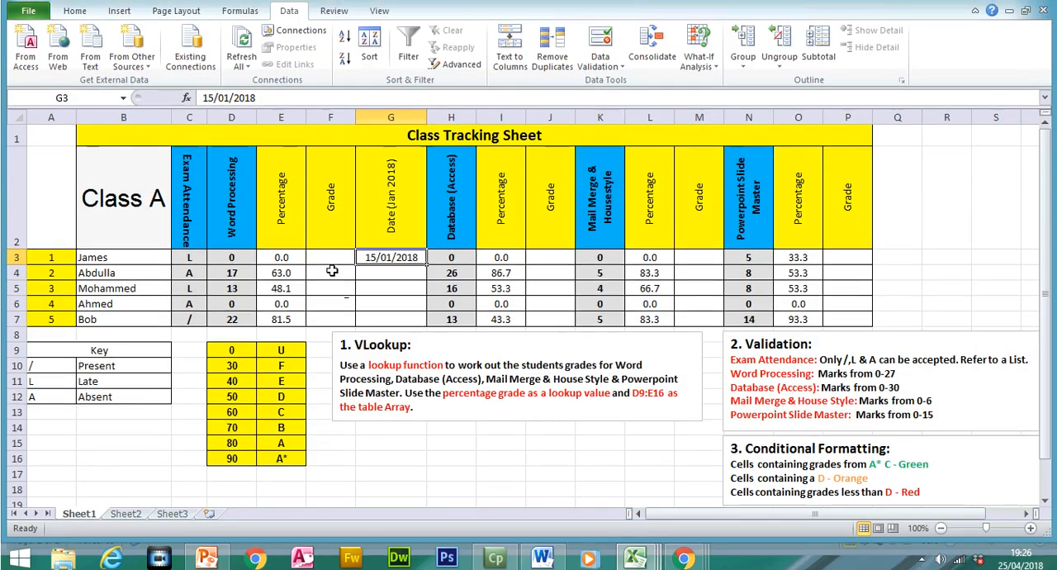
{"action": "left_click", "coordinate": [334, 256]}
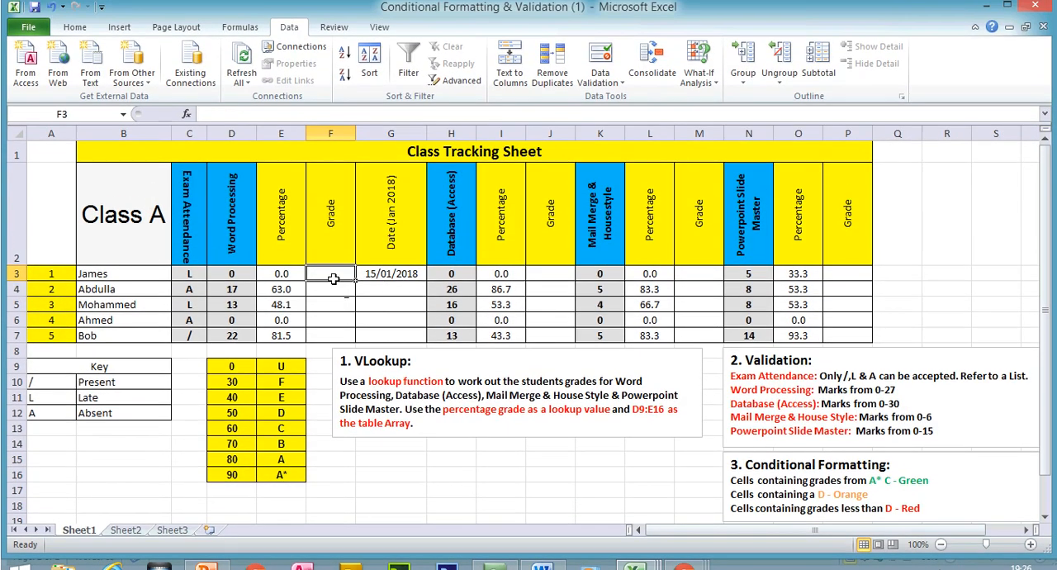
{"action": "type", "text": "="}
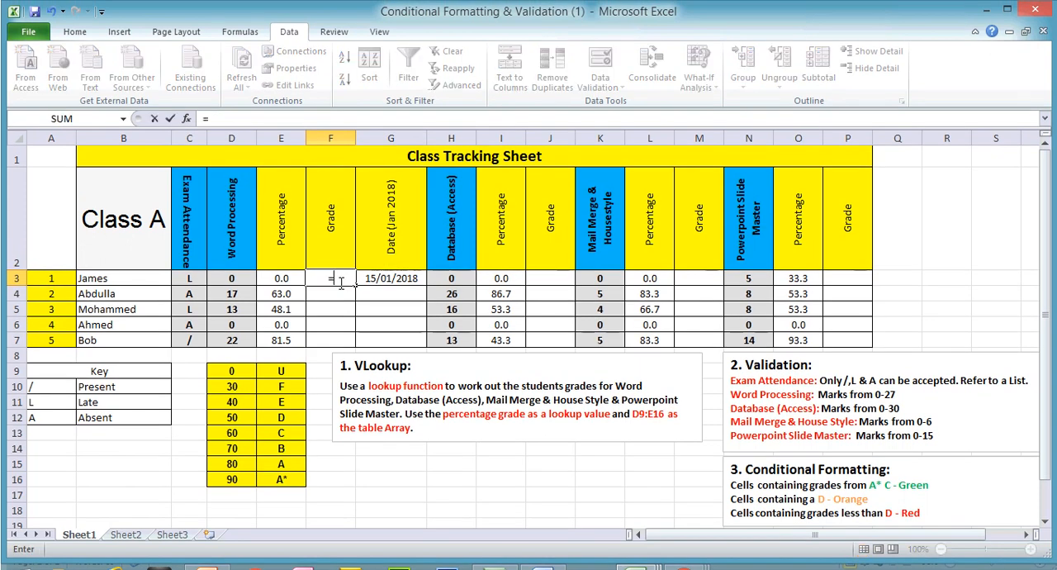
{"action": "type", "text": "vlo"}
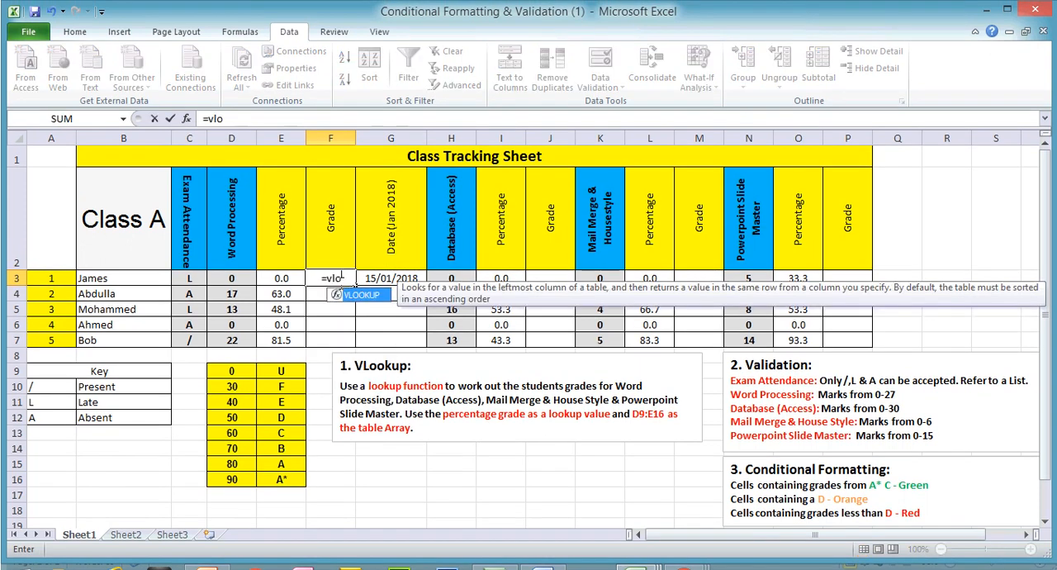
{"action": "key", "text": "Tab"}
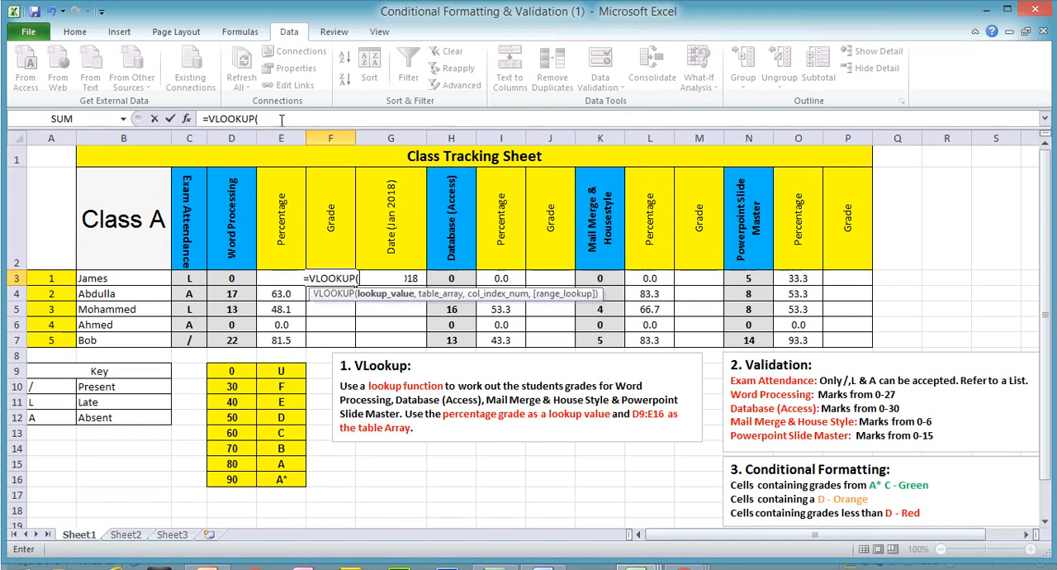
{"action": "left_click", "coordinate": [281, 119]}
{"action": "type", "text": "e3,"}
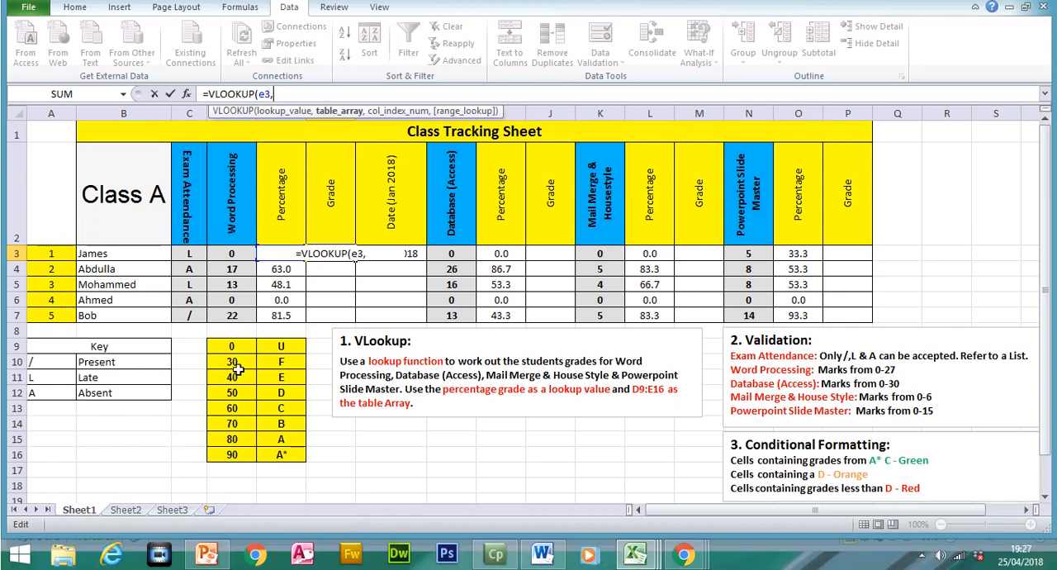
- Set the VLOOKUP's table array to the grade boundaries D9:E16 and make it absolute as $D$9:$E$16
{"action": "left_click_drag", "start_coordinate": [234, 372], "coordinate": [281, 473]}
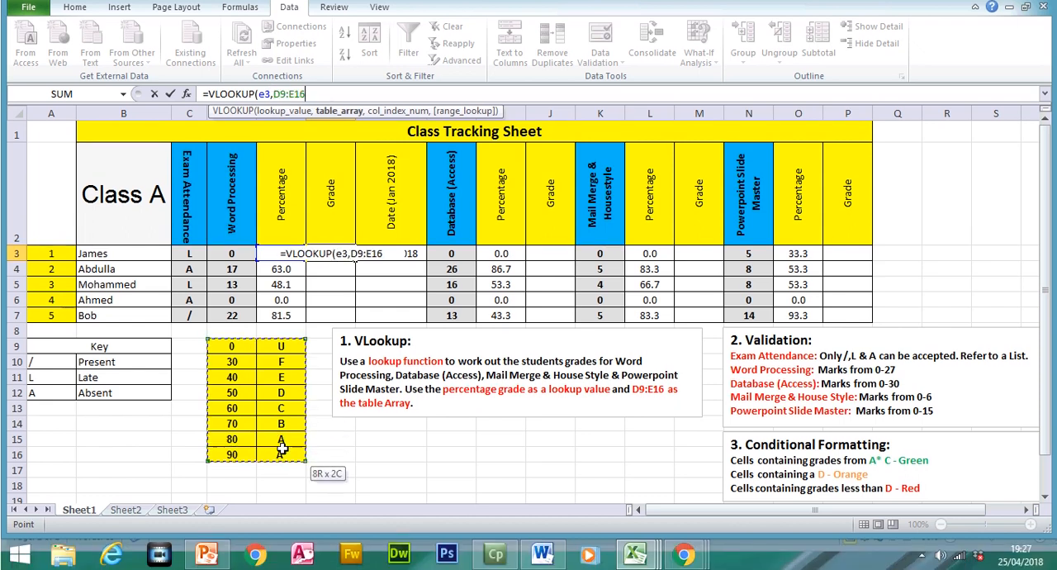
{"action": "left_click", "coordinate": [276, 95]}
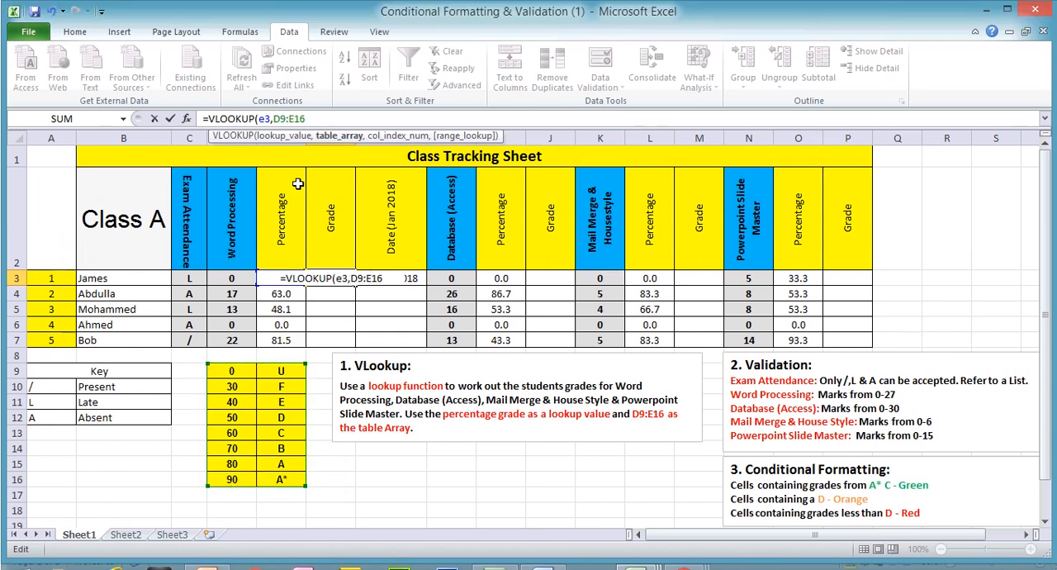
{"action": "type", "text": "$"}
{"action": "key", "text": "Right"}
{"action": "type", "text": "$"}
{"action": "key", "text": "Right"}
{"action": "key", "text": "Right"}
{"action": "type", "text": "$"}
{"action": "key", "text": "Right"}
{"action": "type", "text": "$16,2,"}
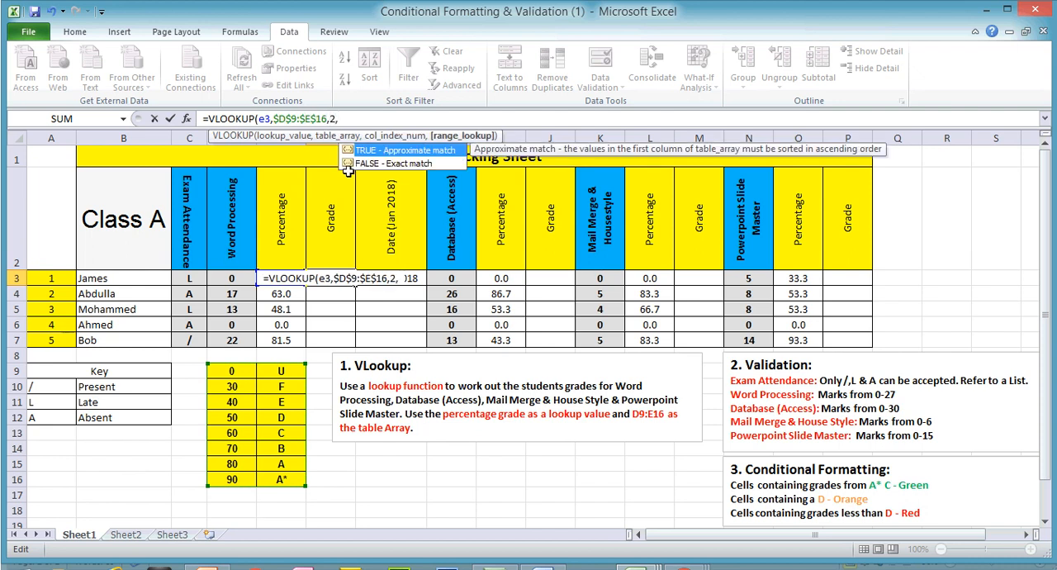
- Complete the F3 VLOOKUP with column index 2 and TRUE as the range lookup
{"action": "double_click", "coordinate": [402, 151]}
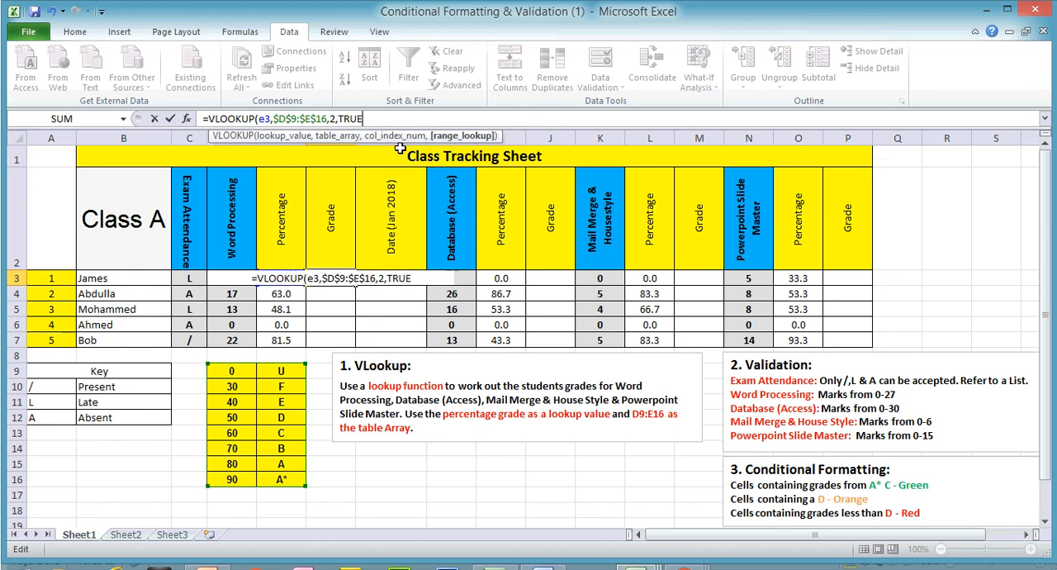
{"action": "key", "text": "Return"}
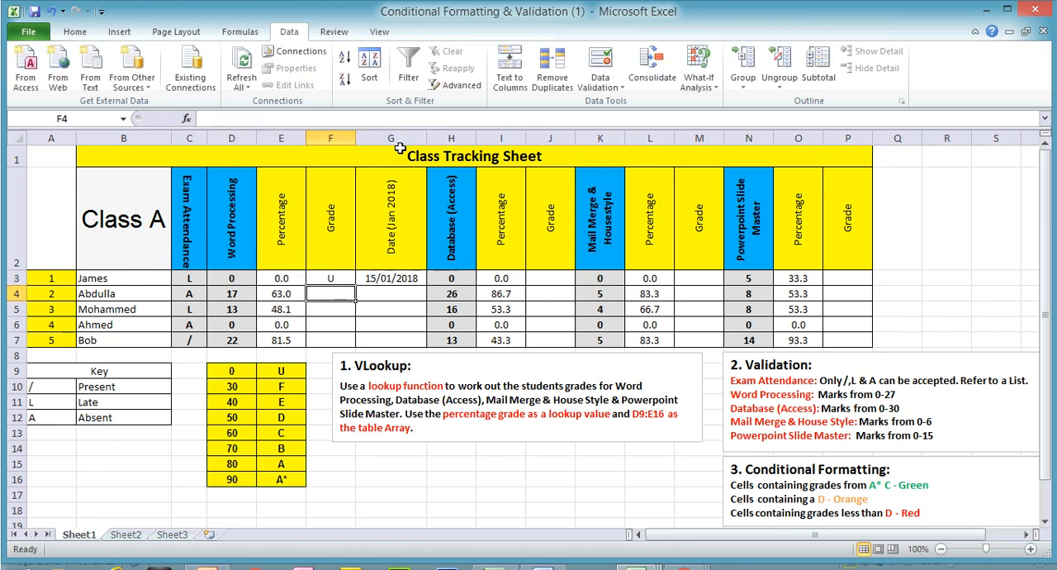
- Fill the VLOOKUP formula from grade cell F3 down through F7
{"action": "left_click", "coordinate": [335, 278]}
{"action": "left_click_drag", "start_coordinate": [355, 286], "coordinate": [353, 341]}
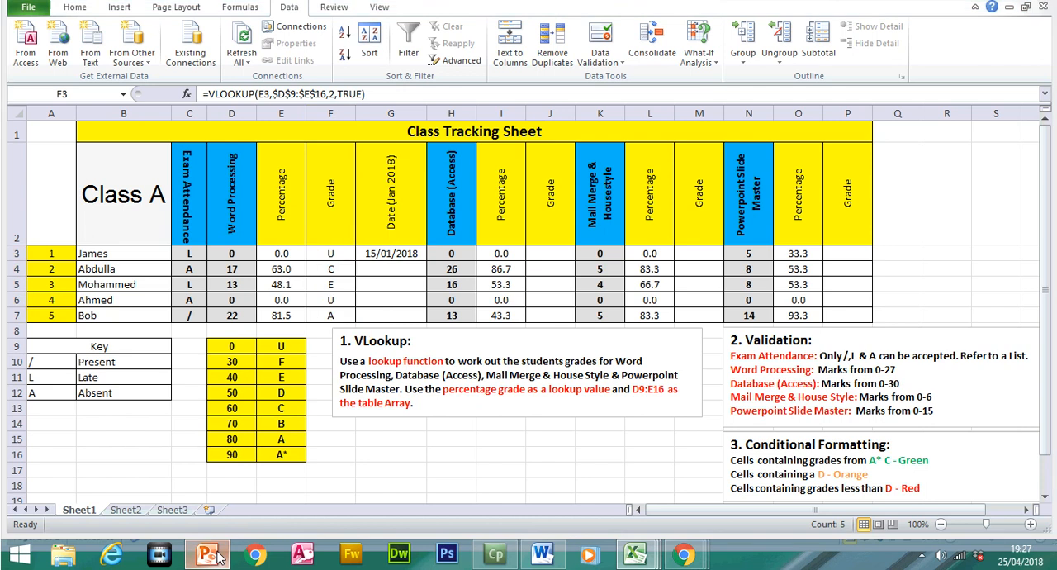
- Switch to the Chapter 20 Overview presentation in PowerPoint, review the Conditional Formatting slide, and return to the Excel workbook
{"action": "left_click", "coordinate": [213, 553]}
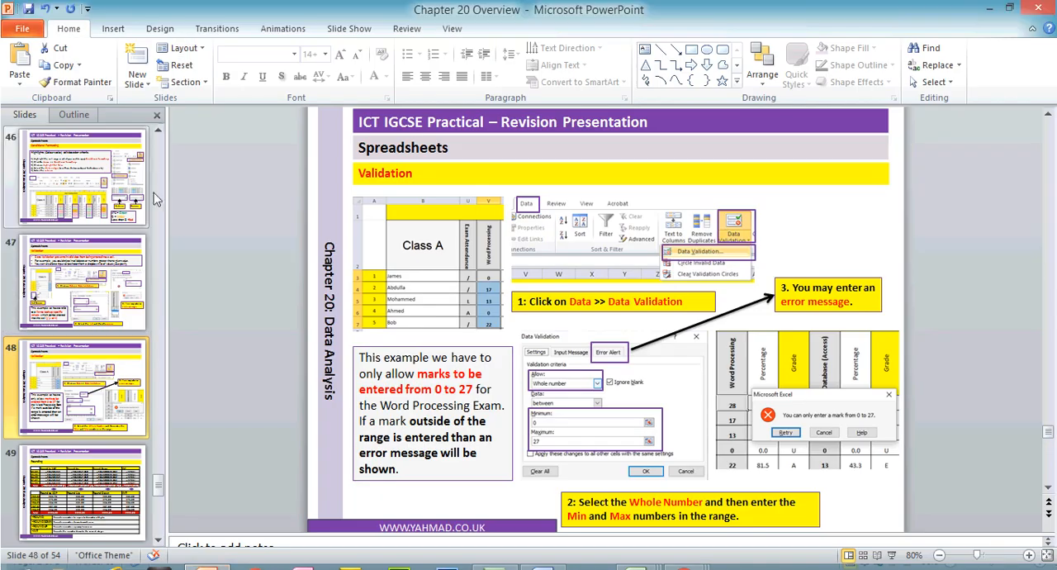
{"action": "left_click", "coordinate": [160, 132]}
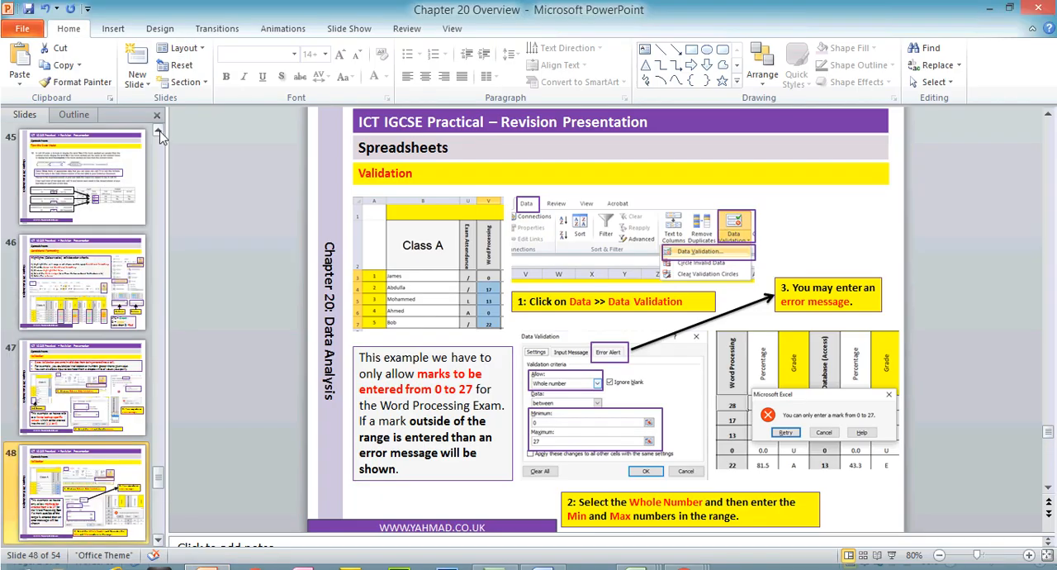
{"action": "left_click", "coordinate": [113, 279]}
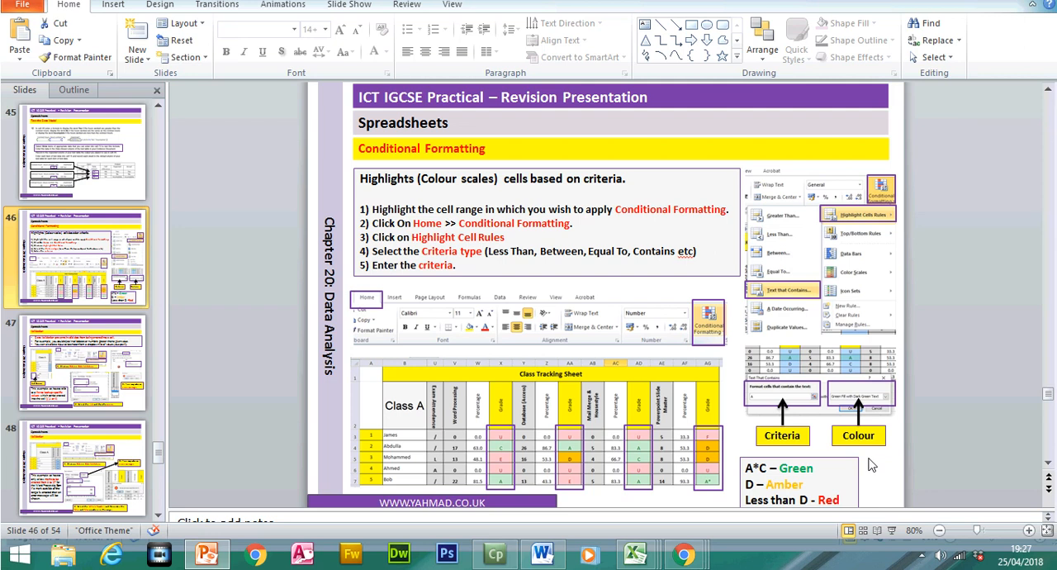
{"action": "left_click", "coordinate": [1048, 463]}
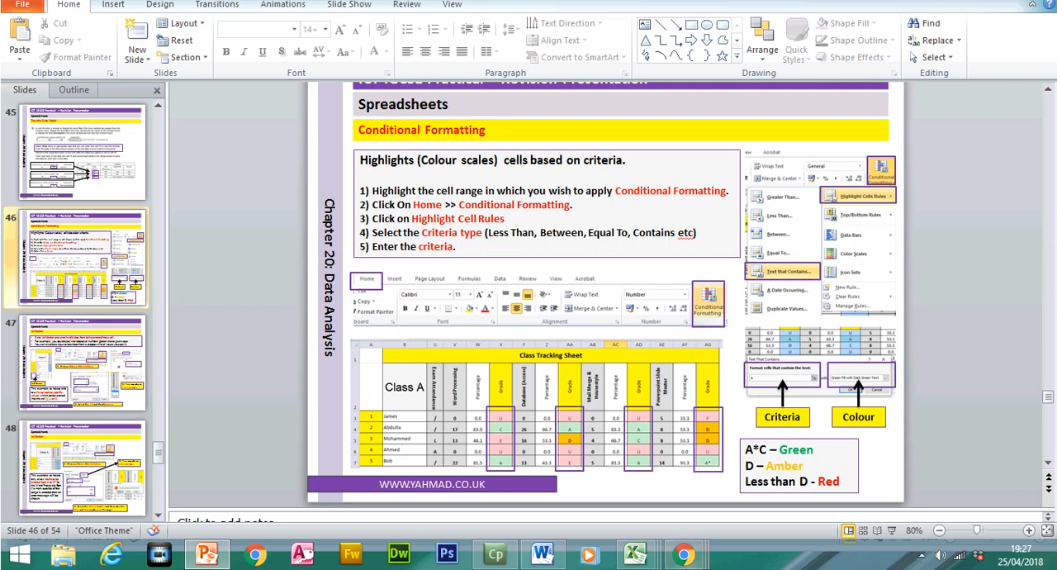
{"action": "mouse_move", "coordinate": [635, 553]}
{"action": "left_click", "coordinate": [956, 488]}
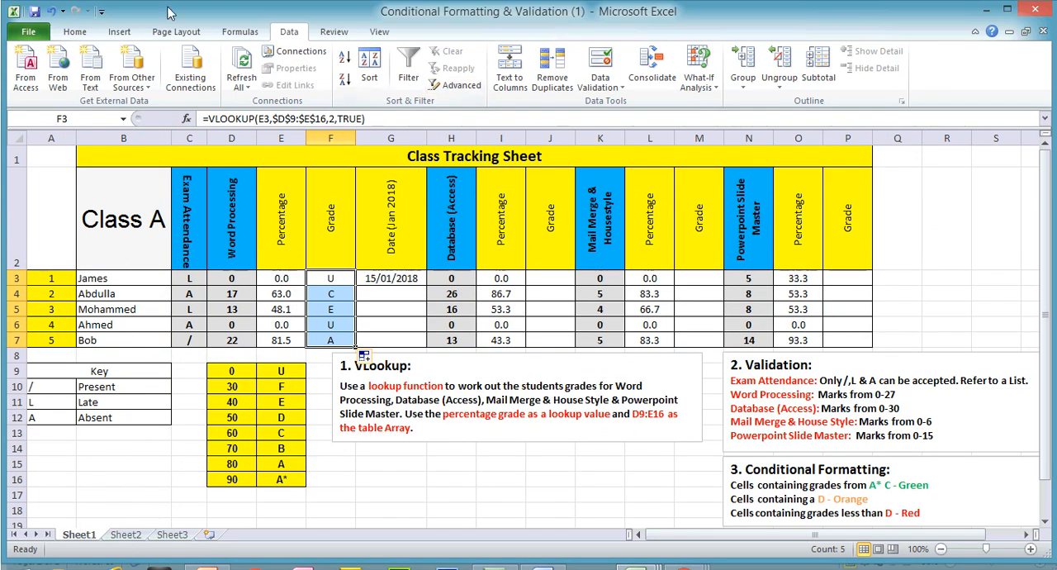
- Add a Less Than conditional formatting rule for d to grades F3:F7 with Green Fill with Dark Green Text
{"action": "left_click", "coordinate": [77, 33]}
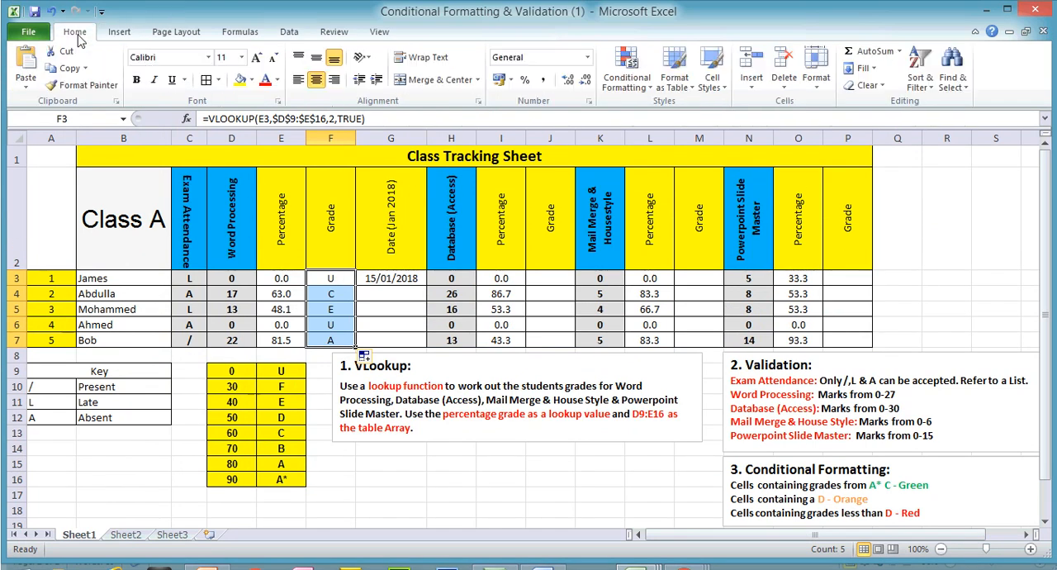
{"action": "left_click", "coordinate": [643, 83]}
{"action": "mouse_move", "coordinate": [639, 113]}
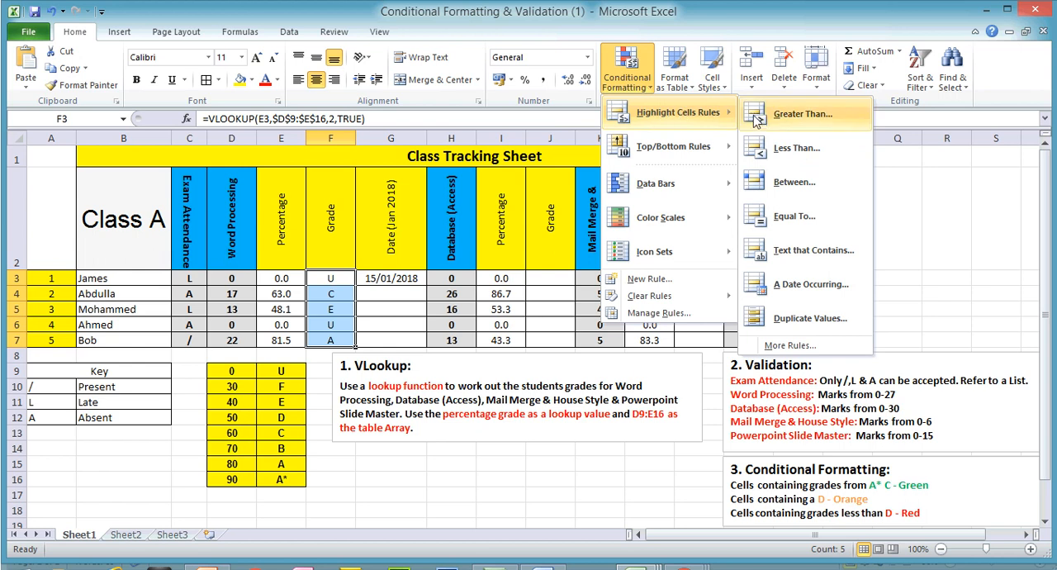
{"action": "left_click", "coordinate": [797, 150]}
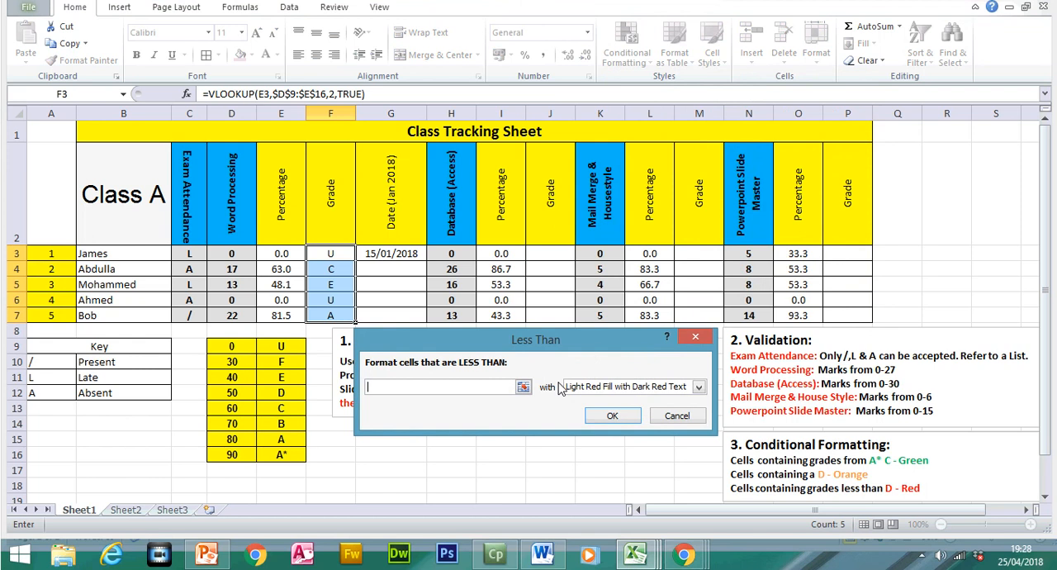
{"action": "type", "text": "d"}
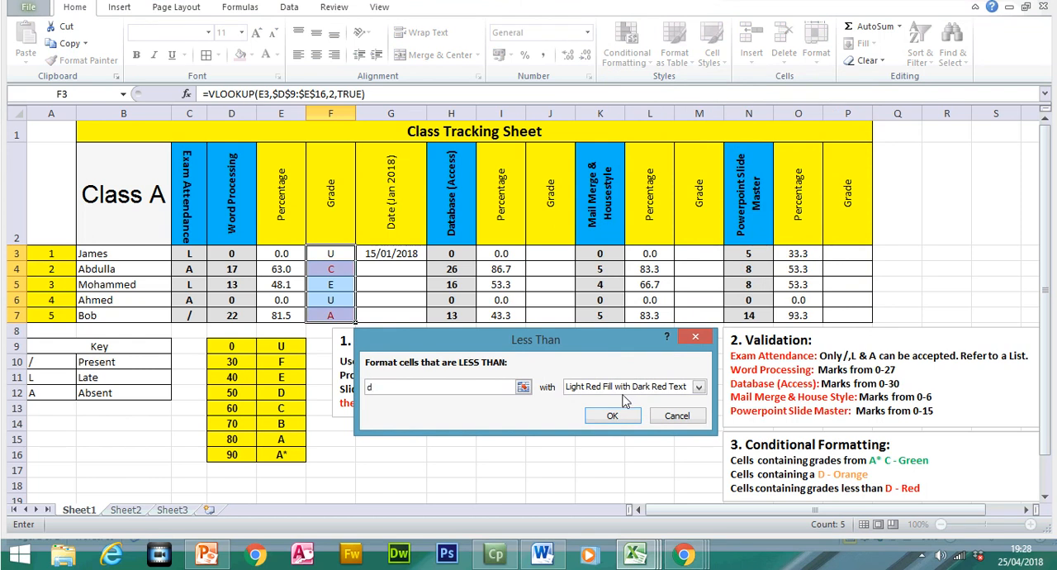
{"action": "left_click", "coordinate": [699, 387]}
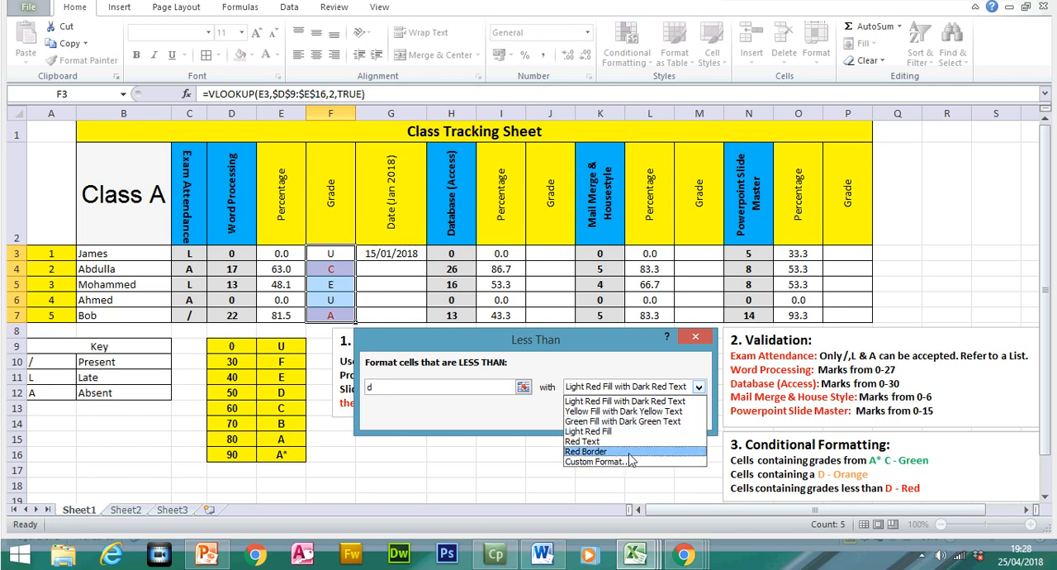
{"action": "left_click", "coordinate": [632, 421]}
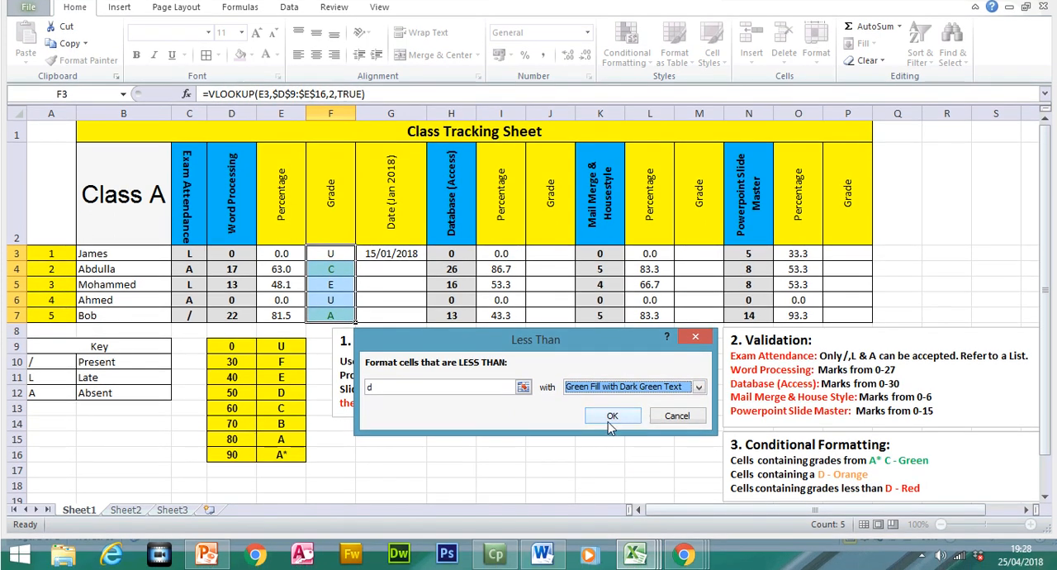
{"action": "left_click", "coordinate": [611, 417]}
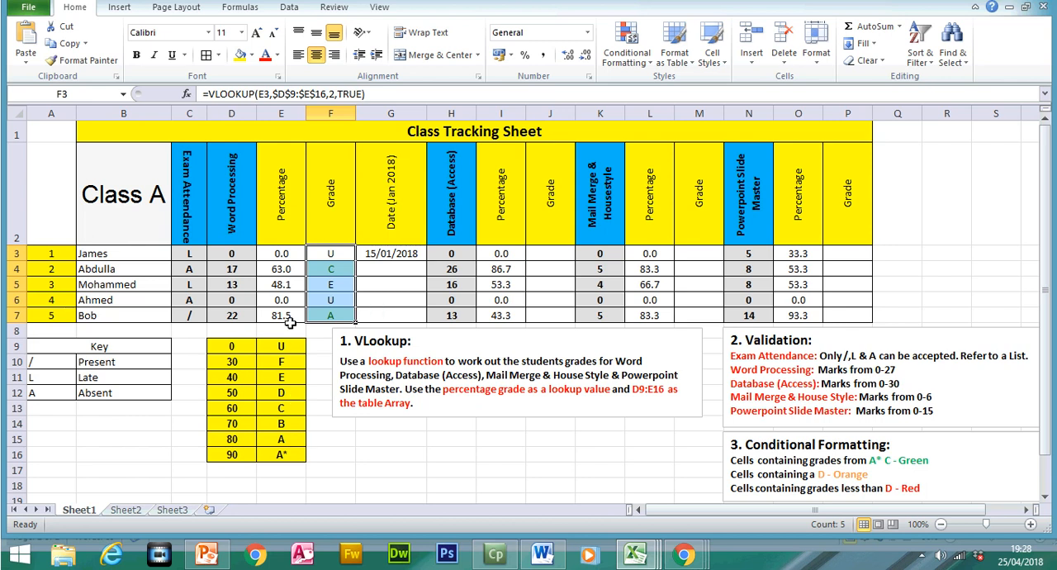
- Change the Word Processing mark in D6 to 14
{"action": "left_click", "coordinate": [244, 302]}
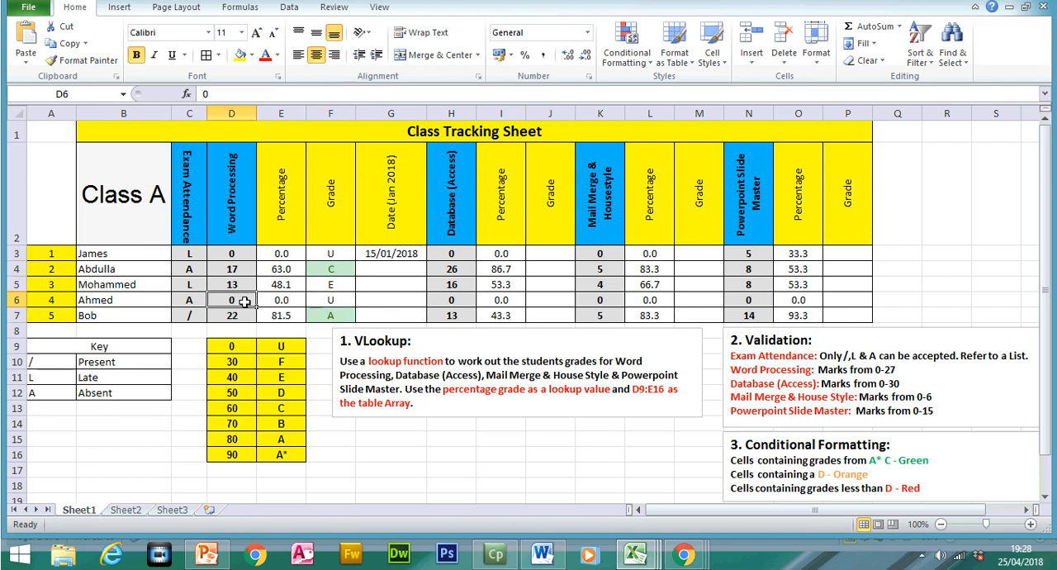
{"action": "type", "text": "14"}
{"action": "key", "text": "Return"}
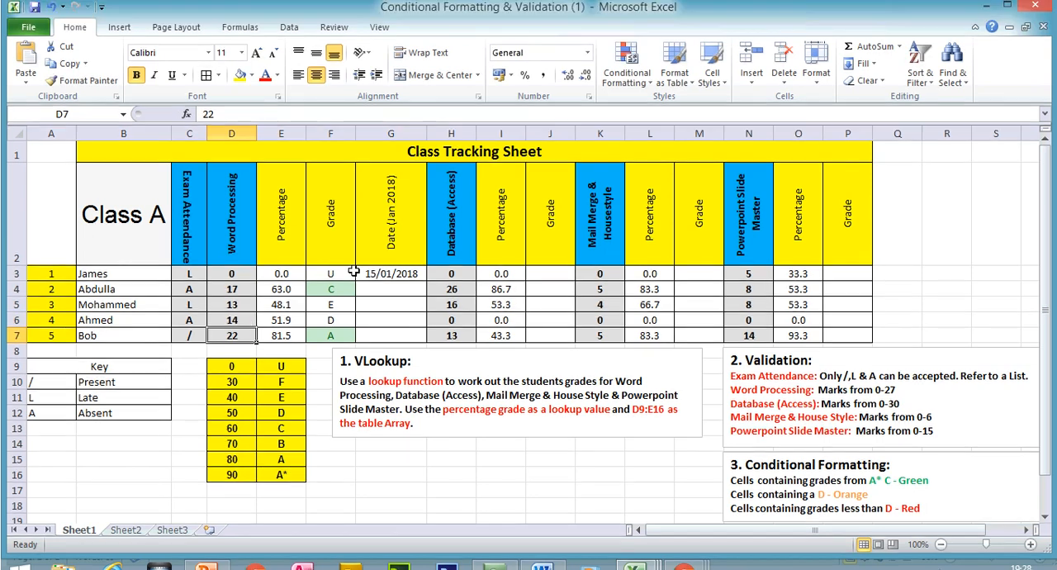
- Add a Text That Contains rule for d to grades F3:F7 with a custom orange fill
{"action": "left_click_drag", "start_coordinate": [330, 254], "coordinate": [330, 316]}
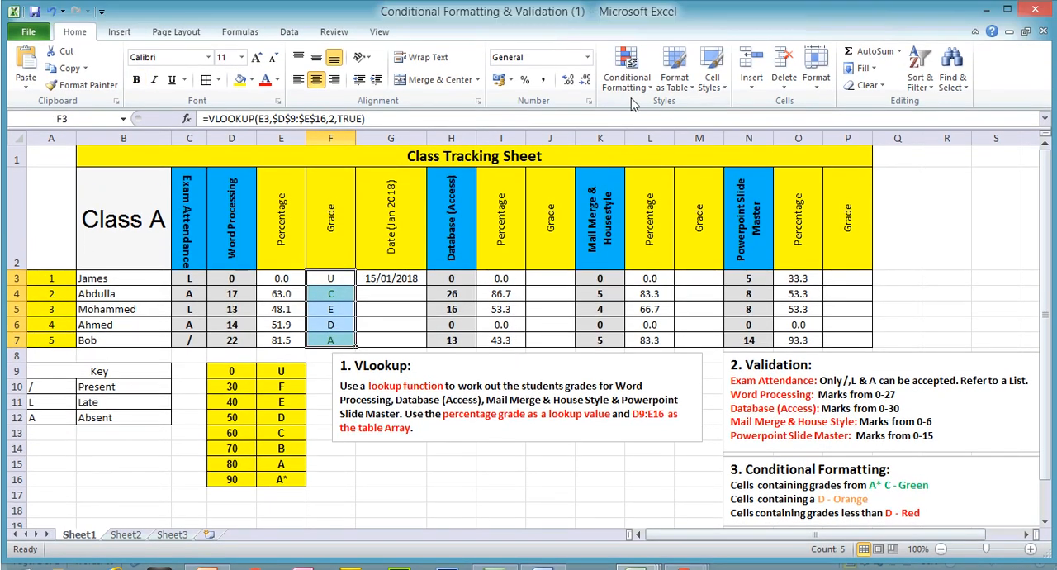
{"action": "left_click", "coordinate": [627, 81]}
{"action": "mouse_move", "coordinate": [665, 112]}
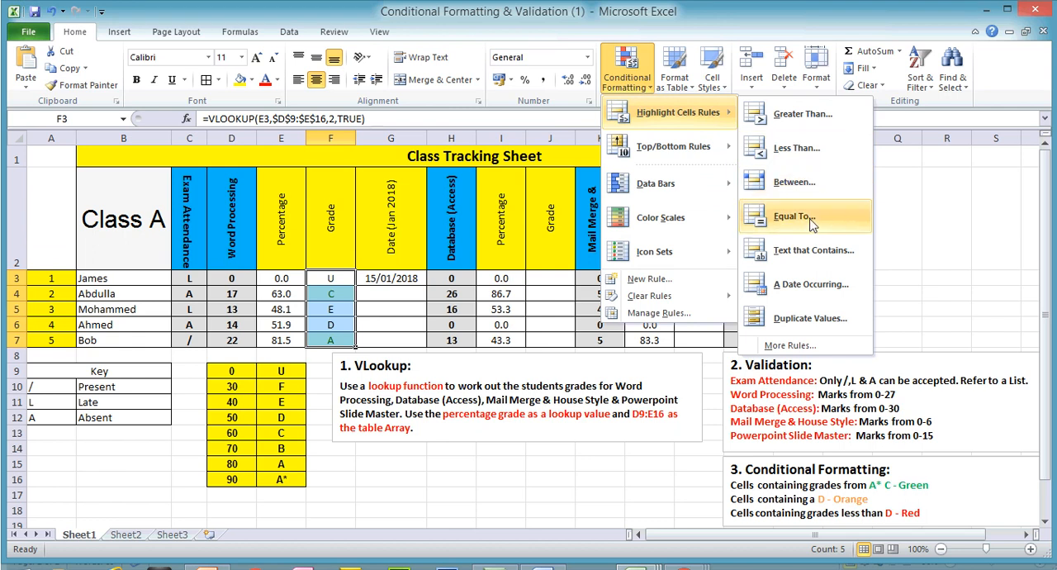
{"action": "left_click", "coordinate": [811, 249]}
{"action": "type", "text": "d"}
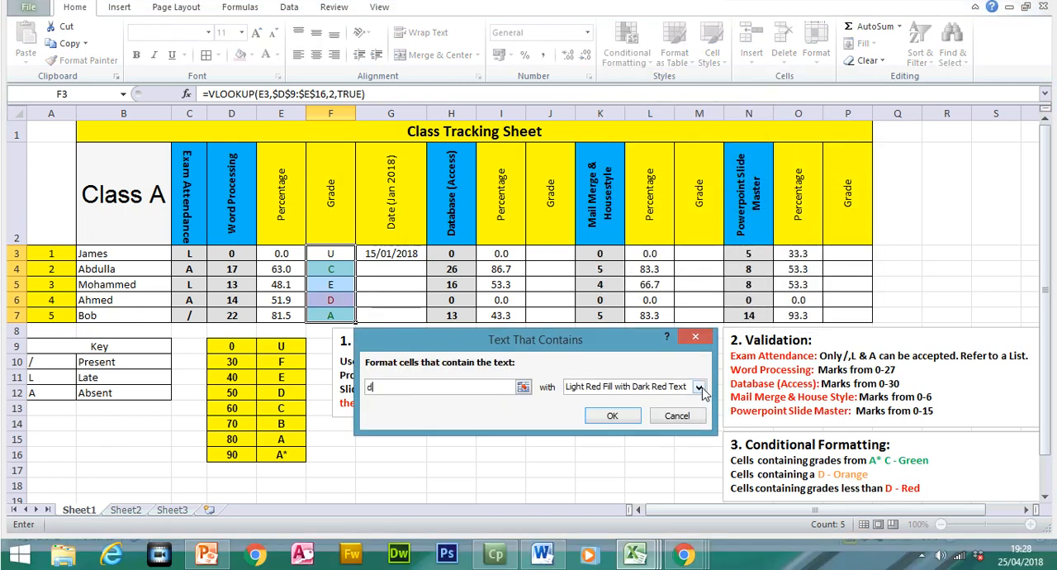
{"action": "left_click", "coordinate": [697, 386]}
{"action": "left_click", "coordinate": [616, 462]}
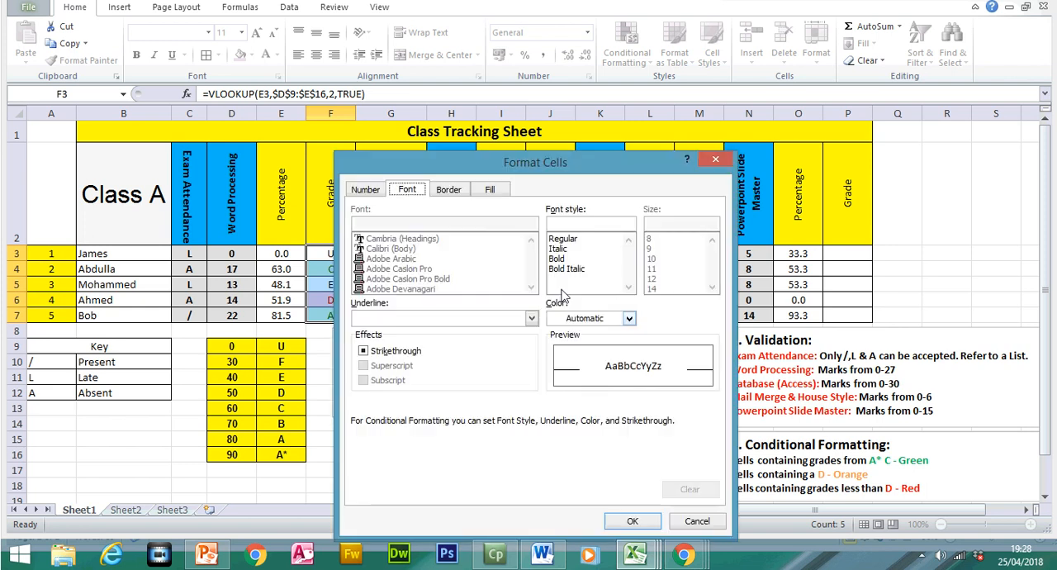
{"action": "left_click", "coordinate": [491, 189]}
{"action": "left_click", "coordinate": [394, 341]}
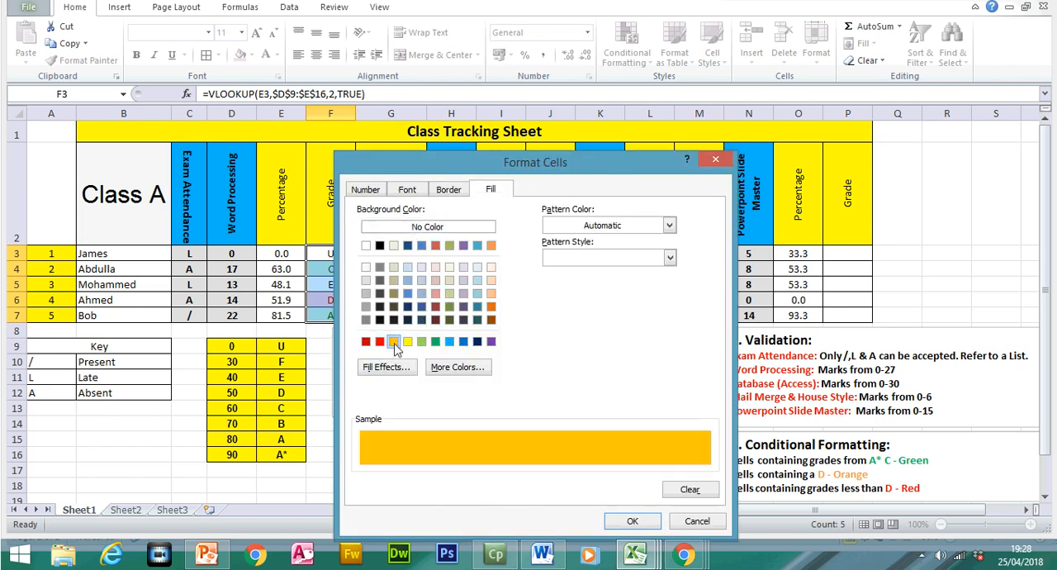
{"action": "left_click", "coordinate": [632, 521]}
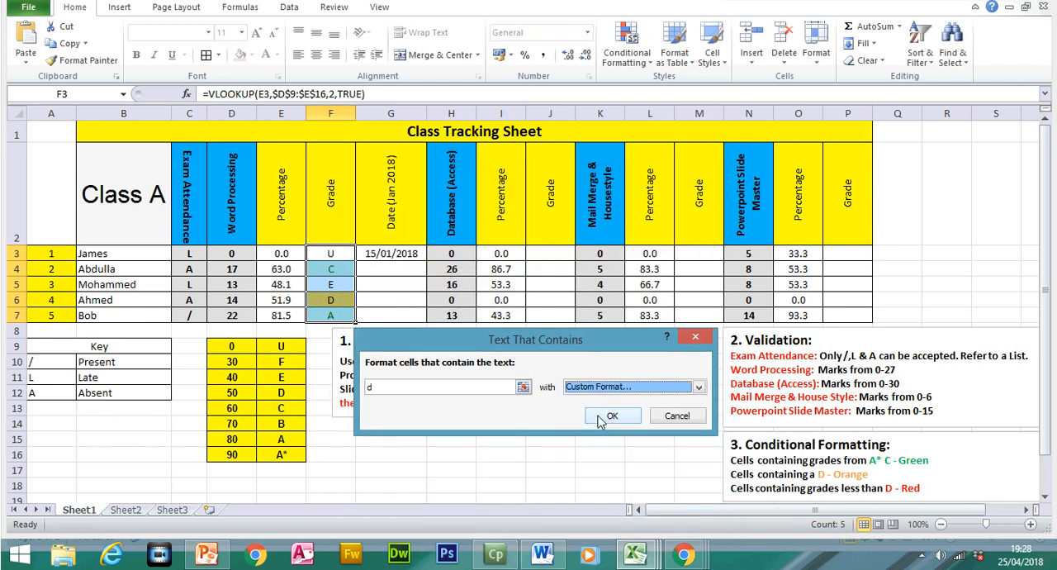
{"action": "left_click", "coordinate": [610, 417]}
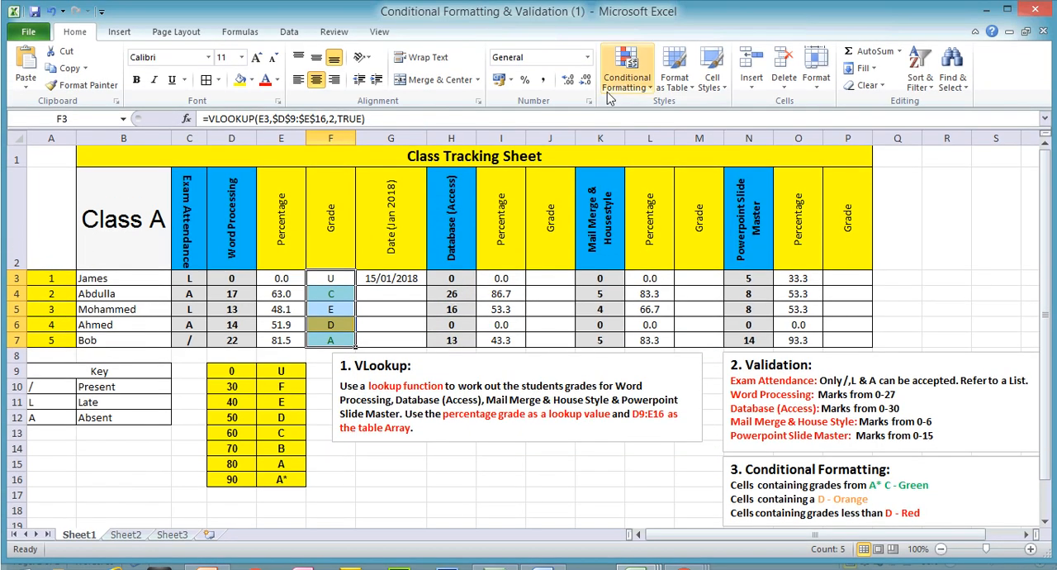
- Add a Greater Than rule for d to grades F3:F7 with Light Red Fill with Dark Red Text
{"action": "left_click", "coordinate": [618, 54]}
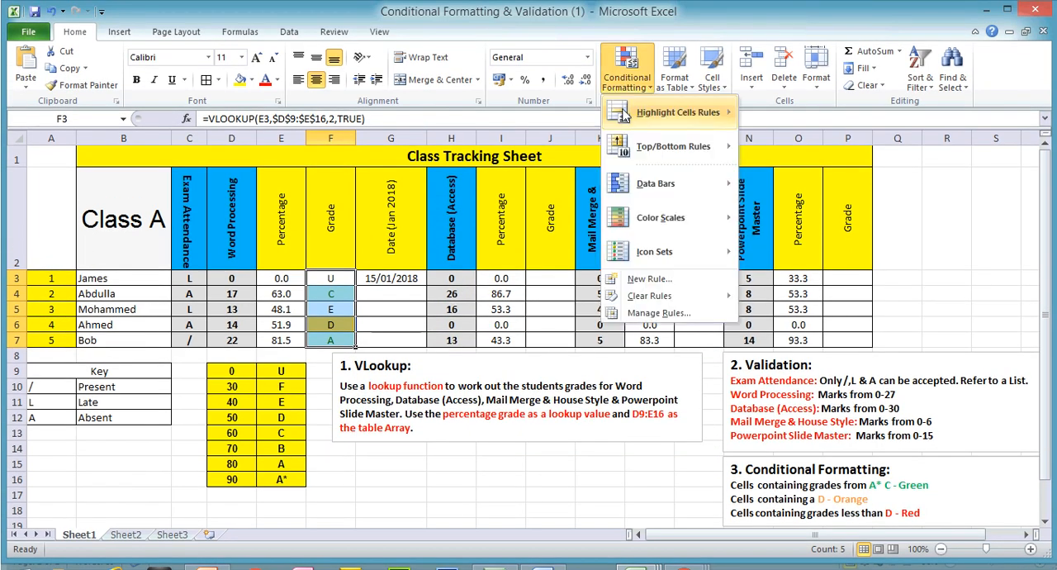
{"action": "mouse_move", "coordinate": [623, 116]}
{"action": "left_click", "coordinate": [814, 122]}
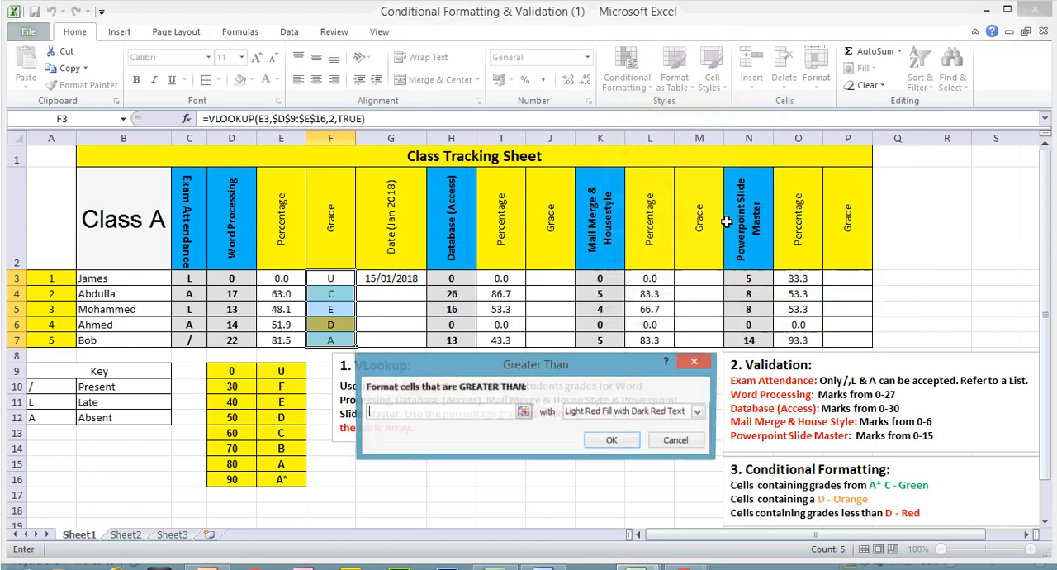
{"action": "type", "text": "d"}
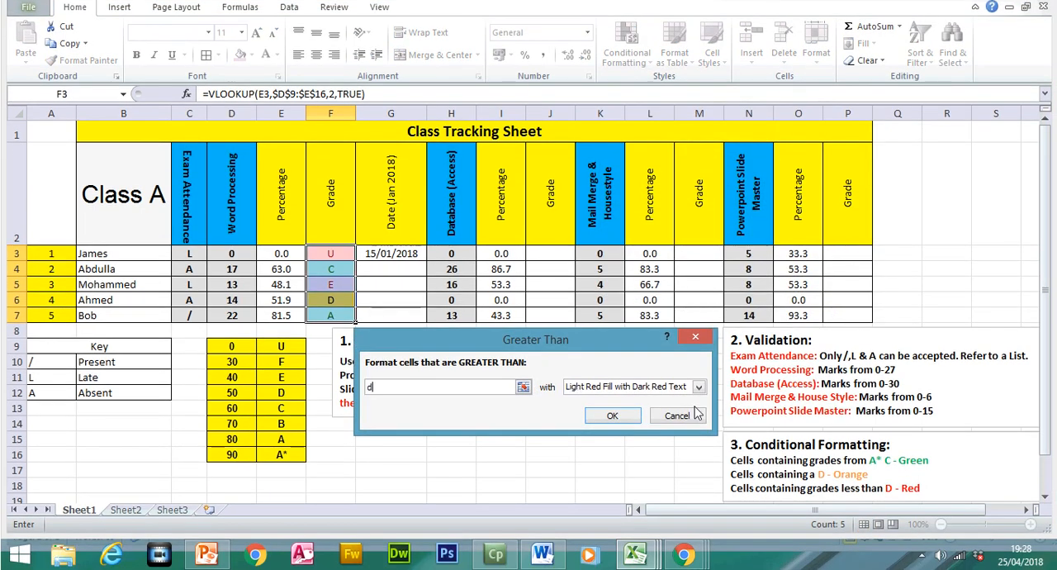
{"action": "left_click", "coordinate": [611, 417]}
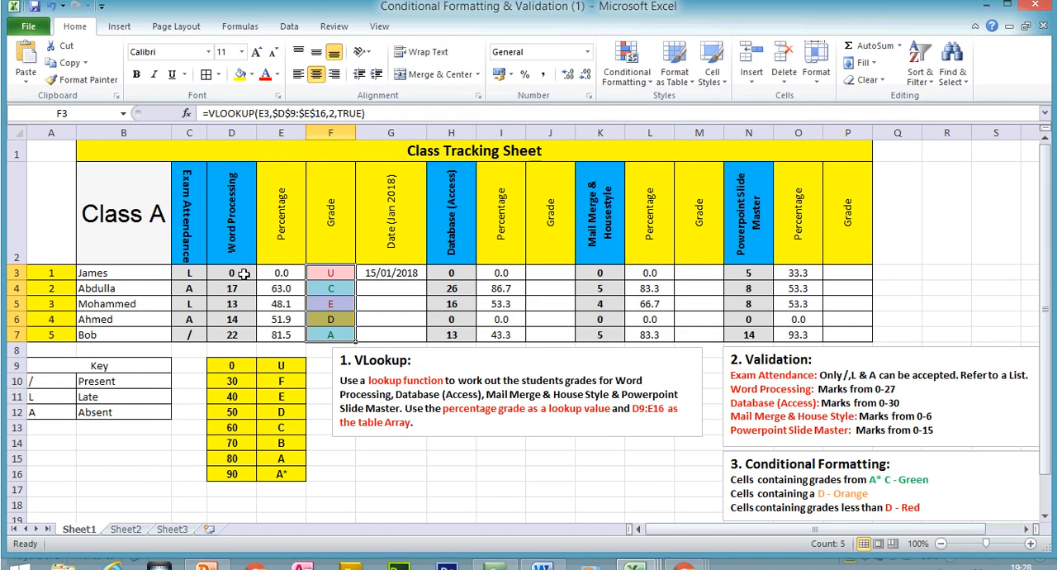
- Change the Word Processing mark in D3 to 24
{"action": "left_click", "coordinate": [241, 264]}
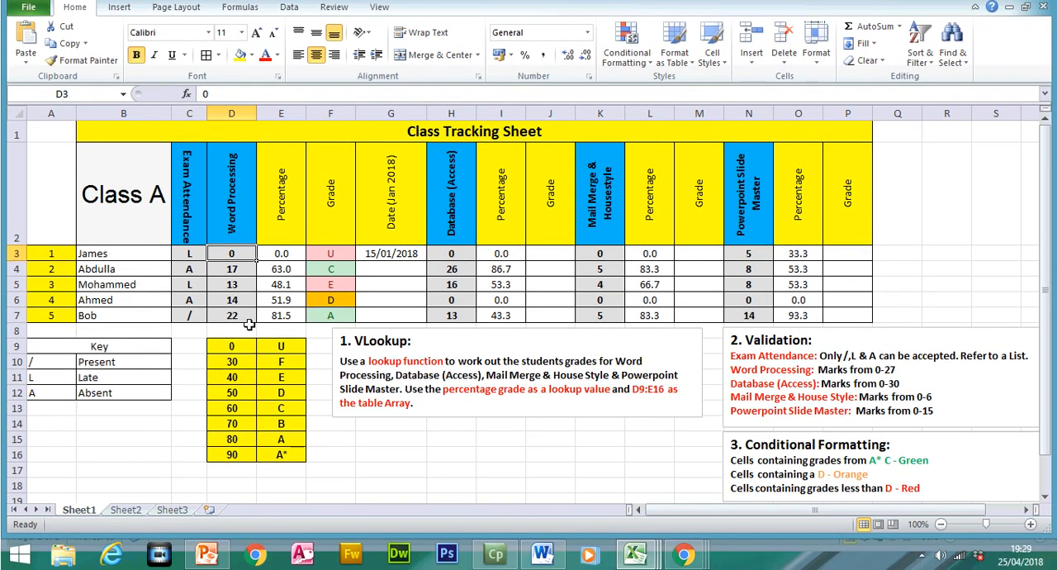
{"action": "type", "text": "24"}
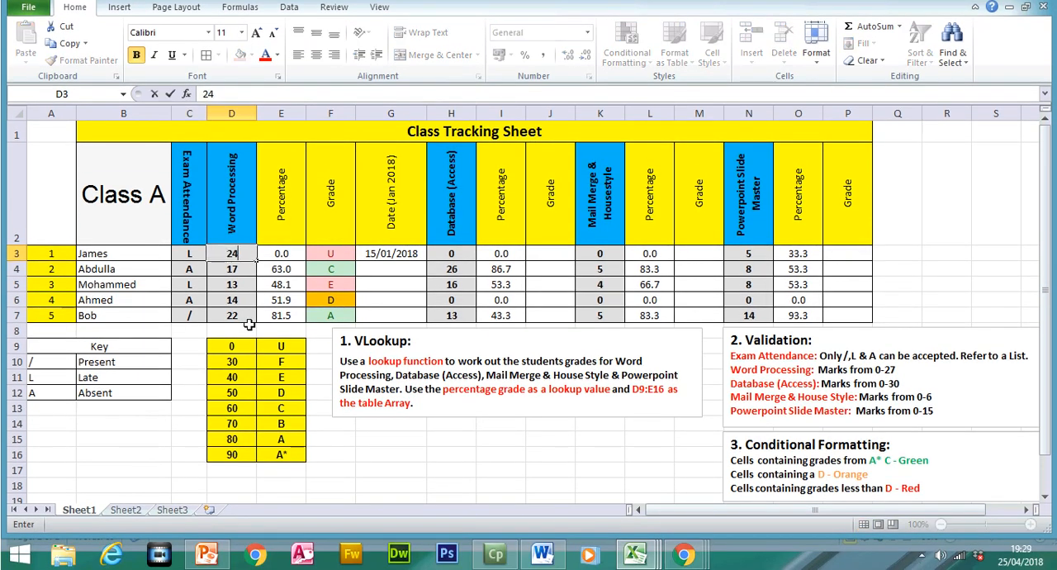
{"action": "key", "text": "Return"}
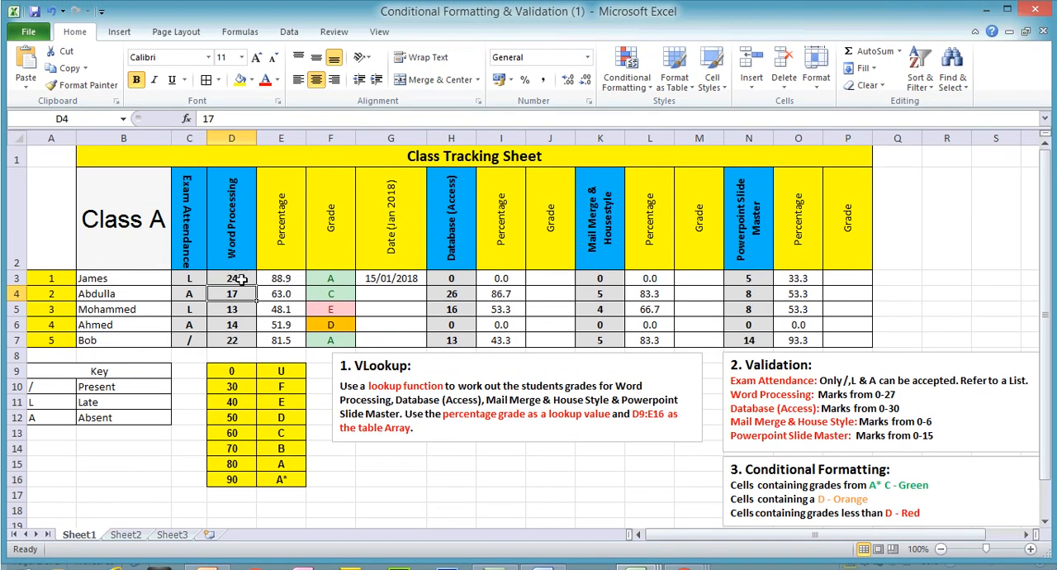
{"action": "left_click_drag", "start_coordinate": [240, 279], "coordinate": [235, 339]}
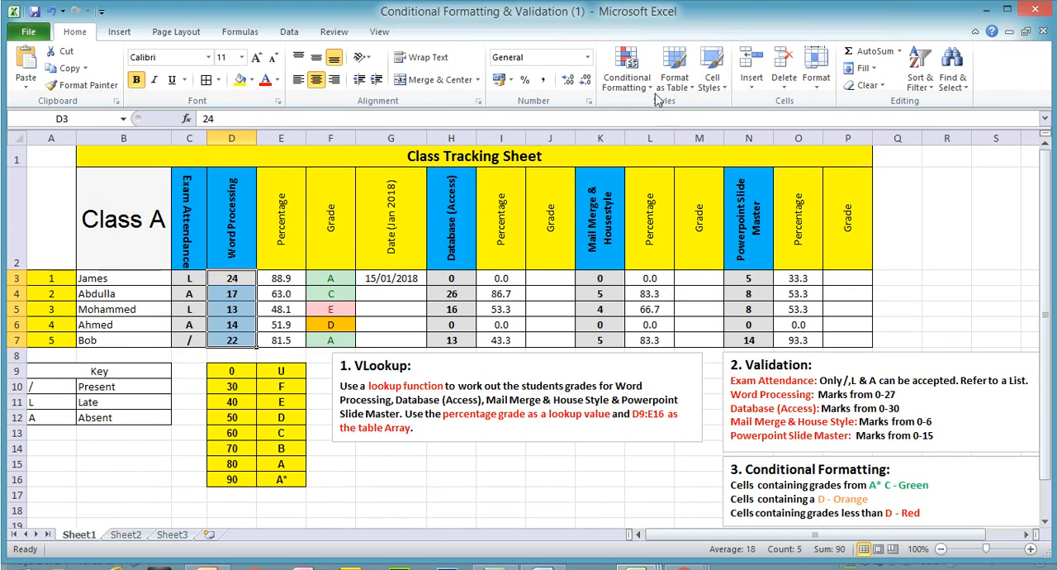
{"action": "left_click", "coordinate": [644, 83]}
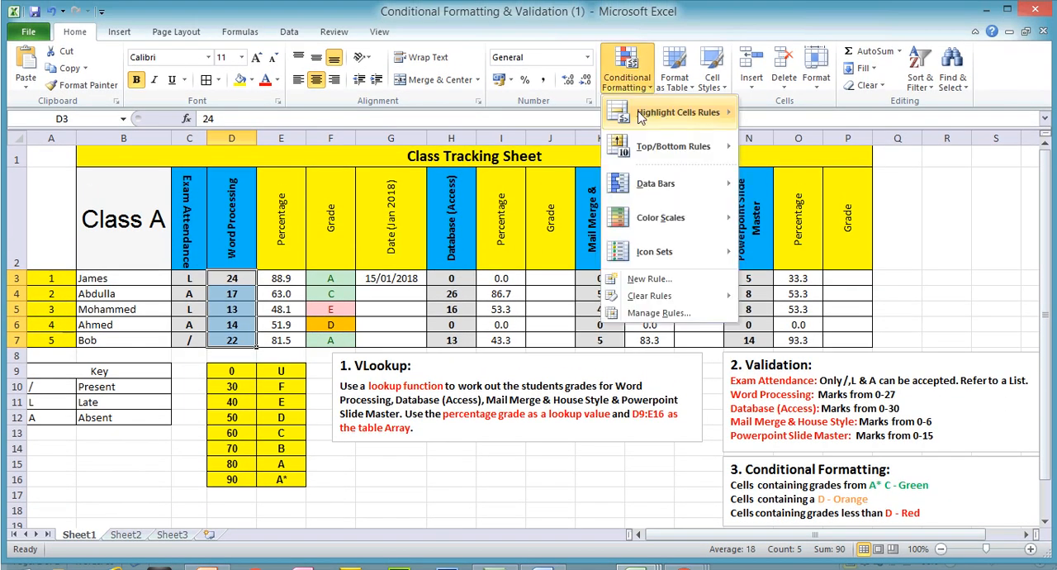
{"action": "mouse_move", "coordinate": [669, 113]}
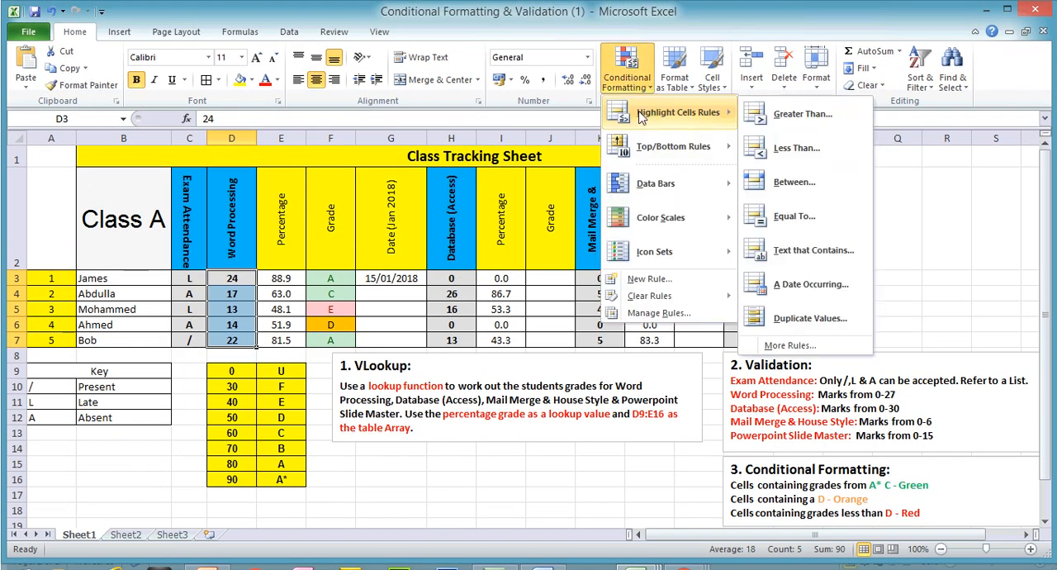
{"action": "left_click", "coordinate": [801, 114]}
{"action": "type", "text": "15"}
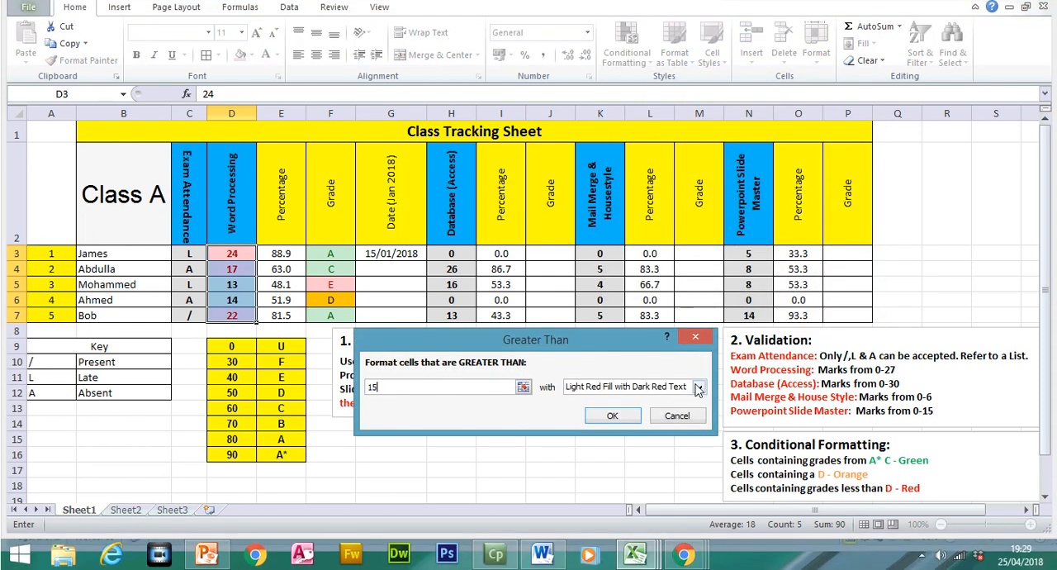
{"action": "left_click", "coordinate": [698, 388]}
{"action": "left_click", "coordinate": [677, 413]}
{"action": "left_click", "coordinate": [677, 415]}
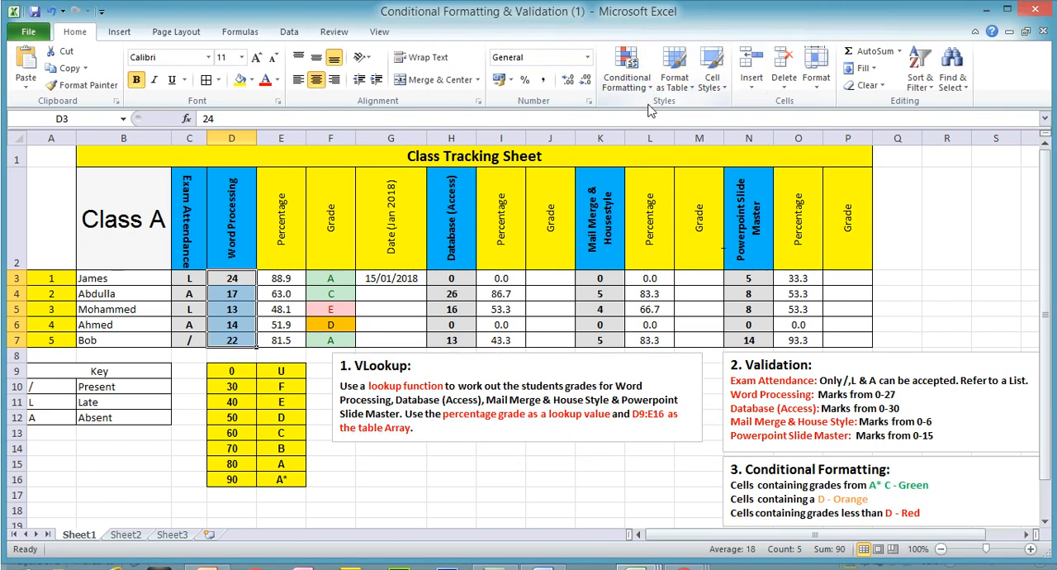
- Add a Greater Than 15 rule to the Word Processing marks D3:D7 with Green Fill with Dark Green Text
{"action": "left_click", "coordinate": [645, 85]}
{"action": "mouse_move", "coordinate": [702, 113]}
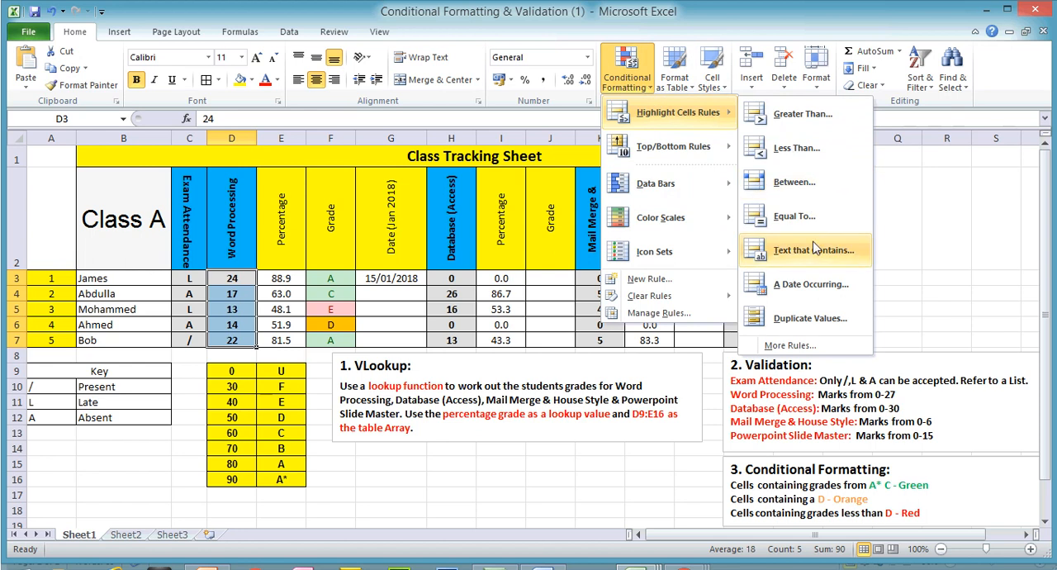
{"action": "left_click", "coordinate": [799, 114]}
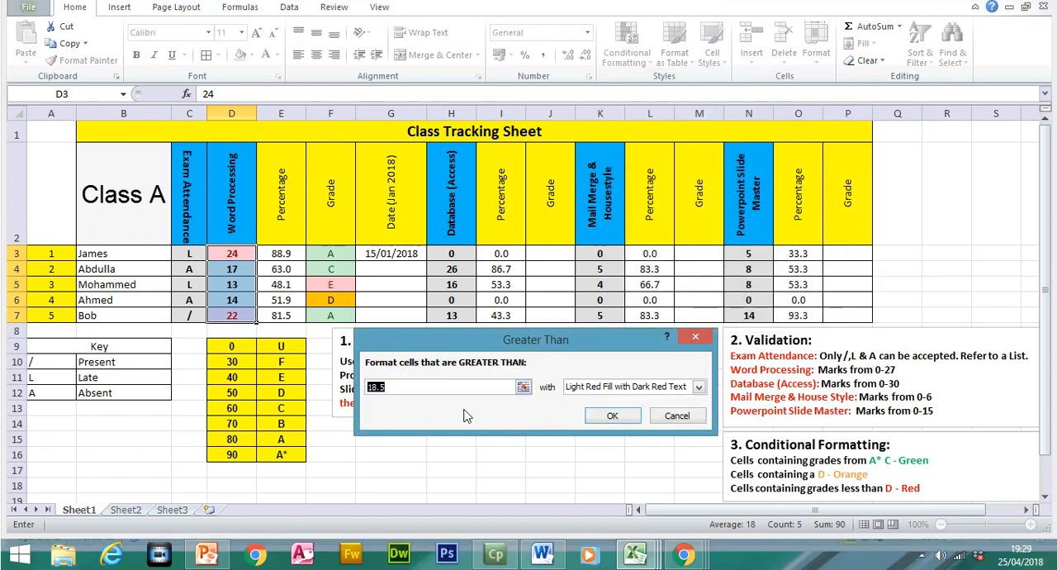
{"action": "type", "text": "15"}
{"action": "left_click", "coordinate": [699, 388]}
{"action": "left_click", "coordinate": [621, 416]}
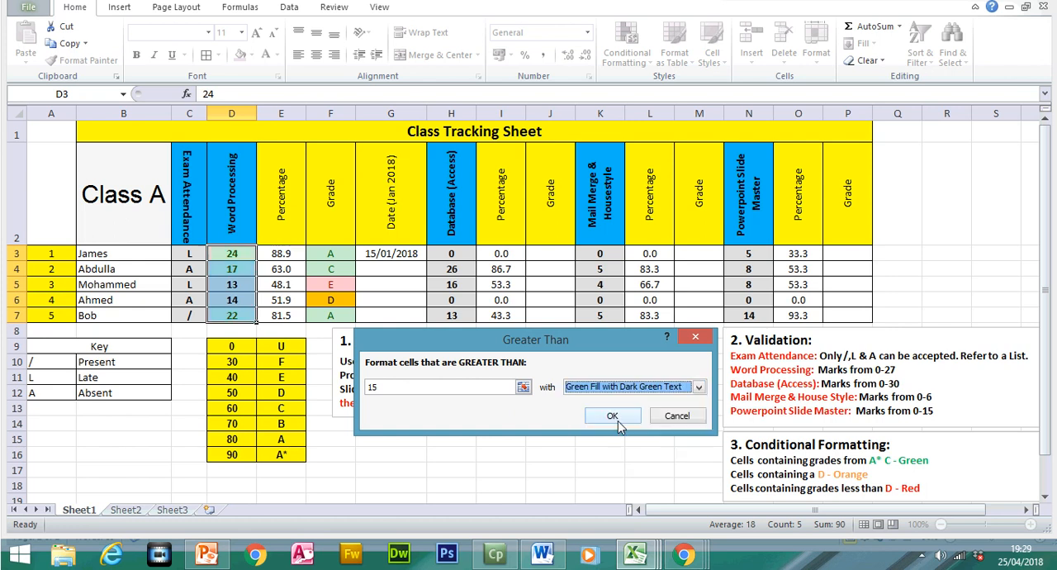
{"action": "left_click", "coordinate": [613, 416]}
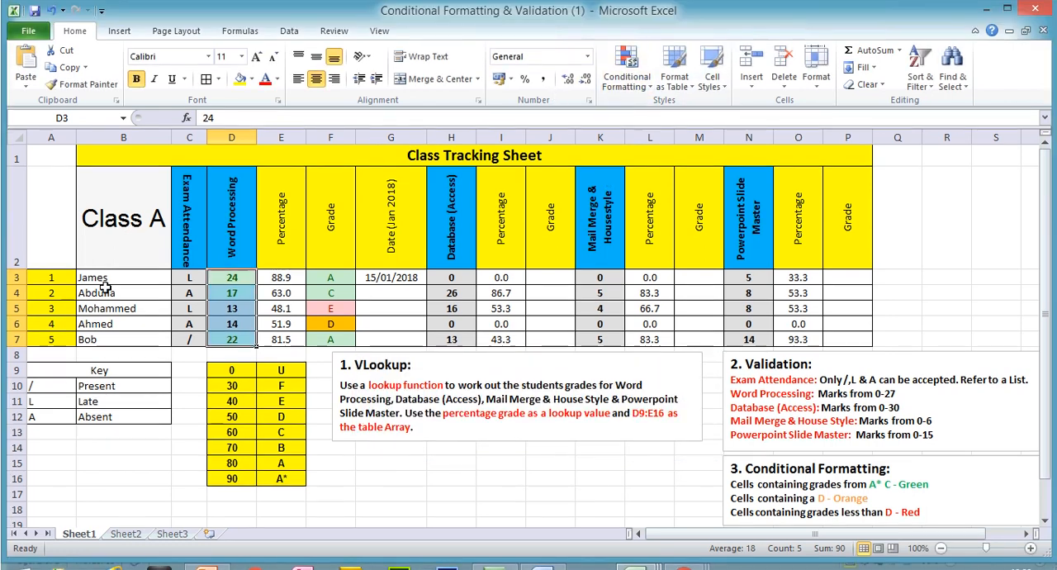
{"action": "left_click_drag", "start_coordinate": [103, 277], "coordinate": [109, 331]}
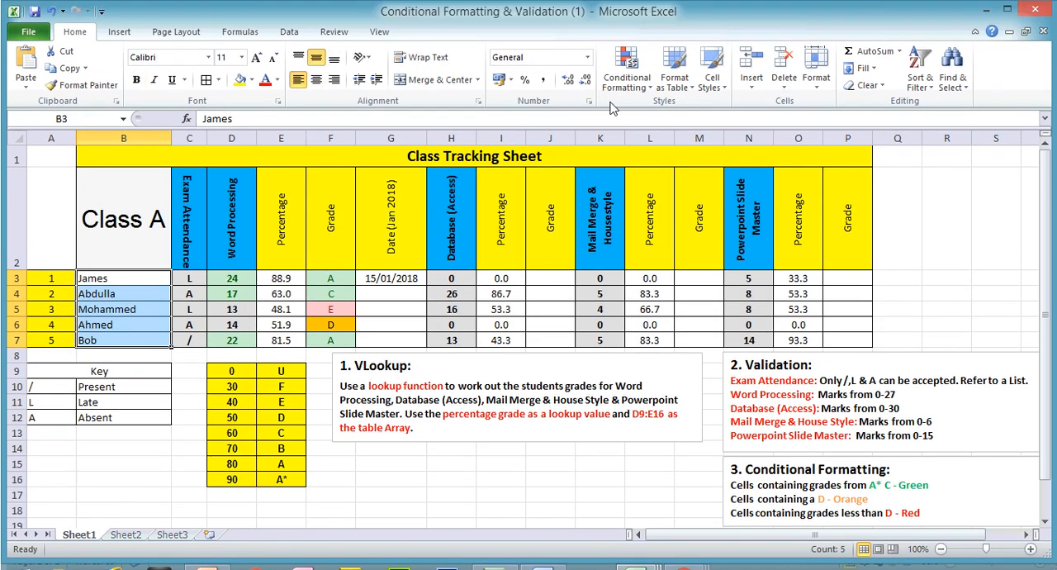
{"action": "left_click", "coordinate": [626, 43]}
{"action": "mouse_move", "coordinate": [671, 88]}
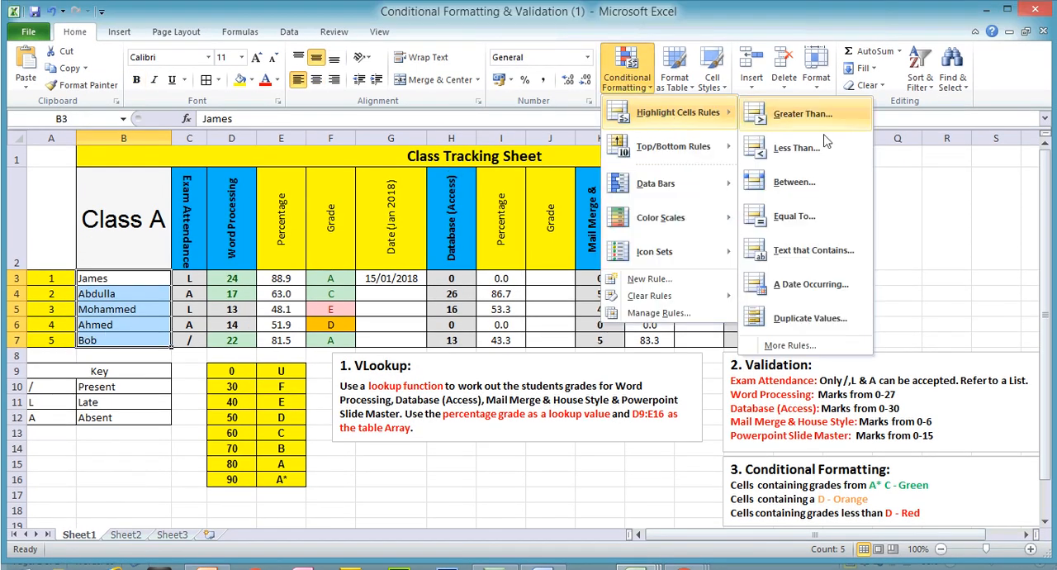
{"action": "left_click", "coordinate": [818, 250]}
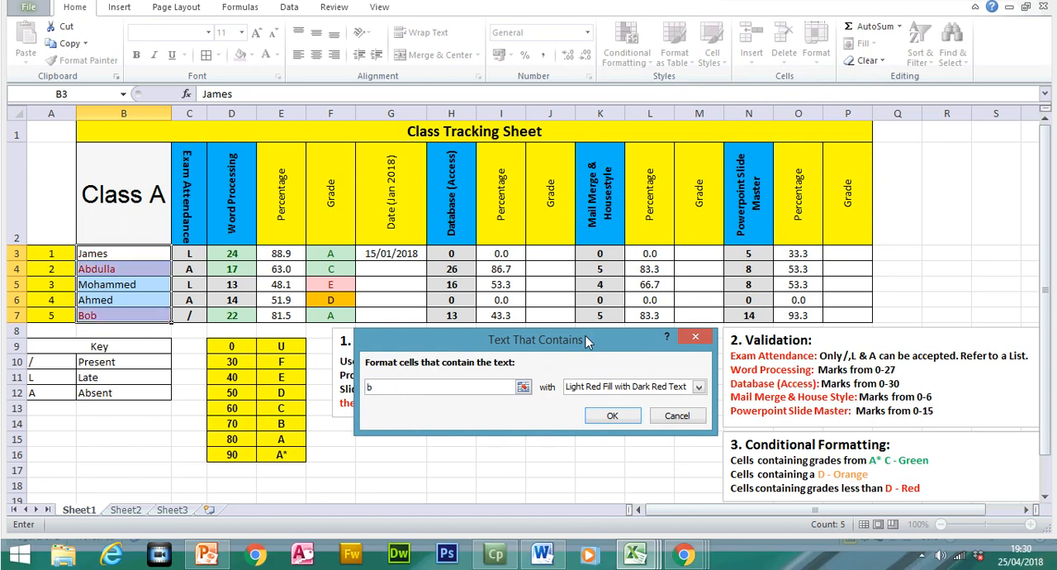
{"action": "type", "text": "b"}
{"action": "left_click", "coordinate": [688, 410]}
{"action": "left_click", "coordinate": [627, 57]}
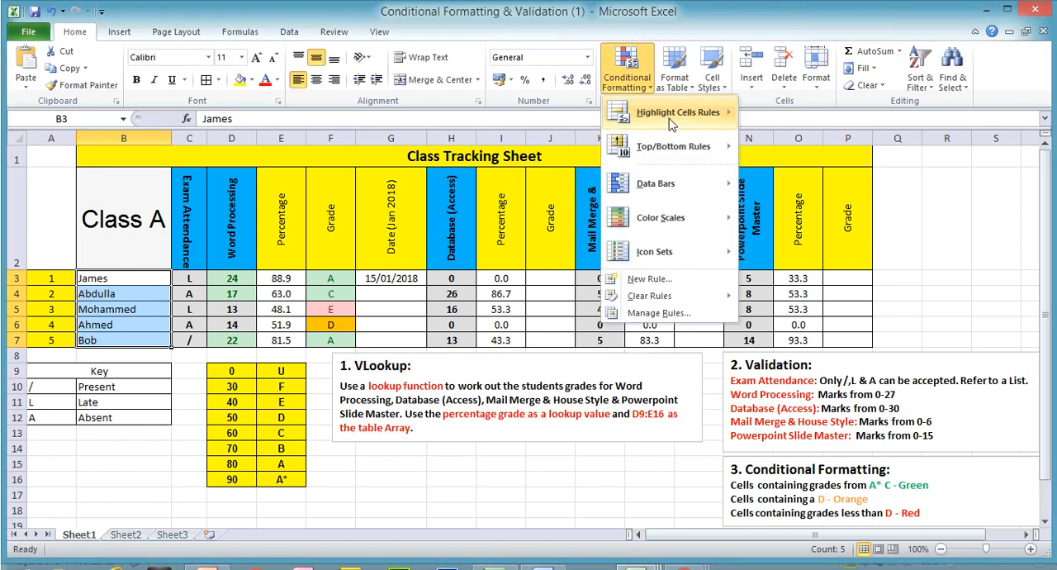
{"action": "mouse_move", "coordinate": [675, 97]}
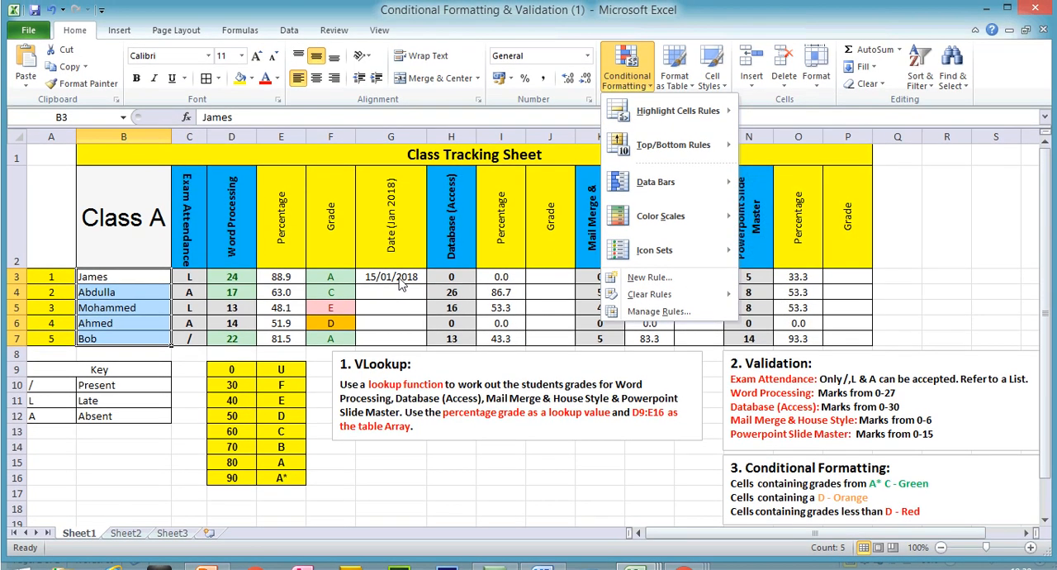
- Enter the dates 01/01/2018 in G4 and 24/01/2018 in G5
{"action": "left_click", "coordinate": [398, 289]}
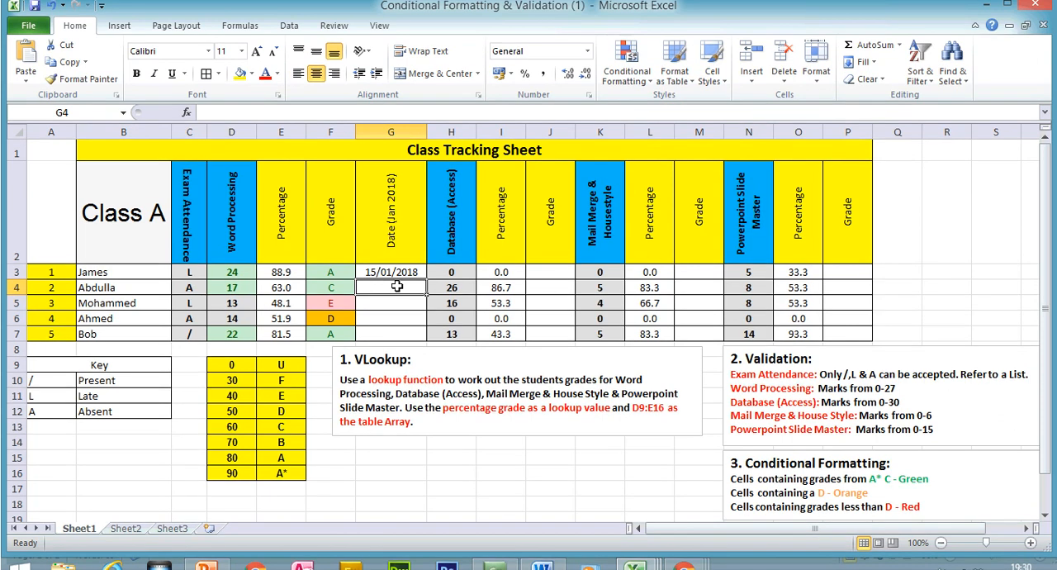
{"action": "type", "text": "01/01/2018"}
{"action": "key", "text": "Return"}
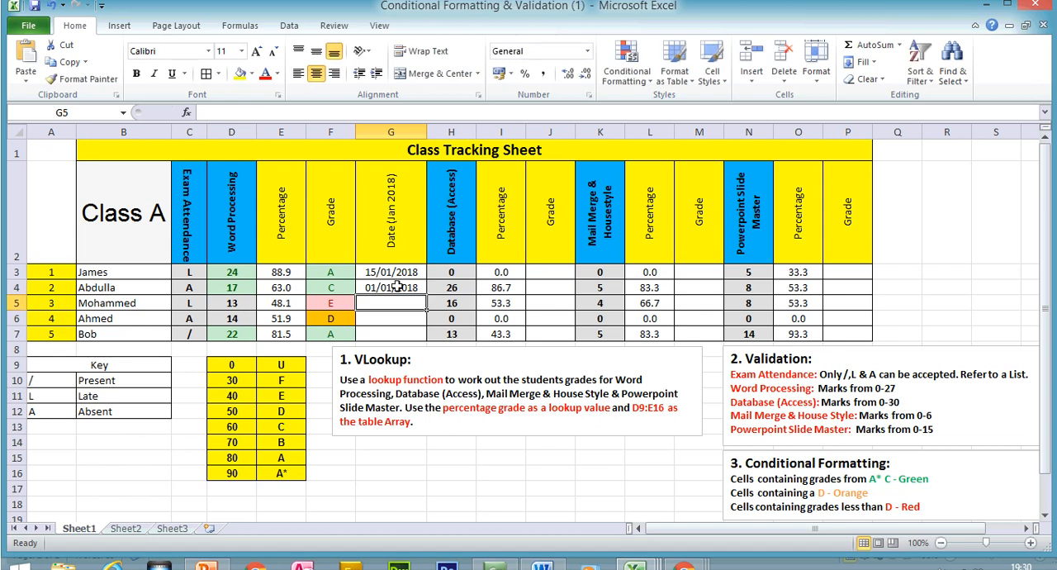
{"action": "type", "text": "2"}
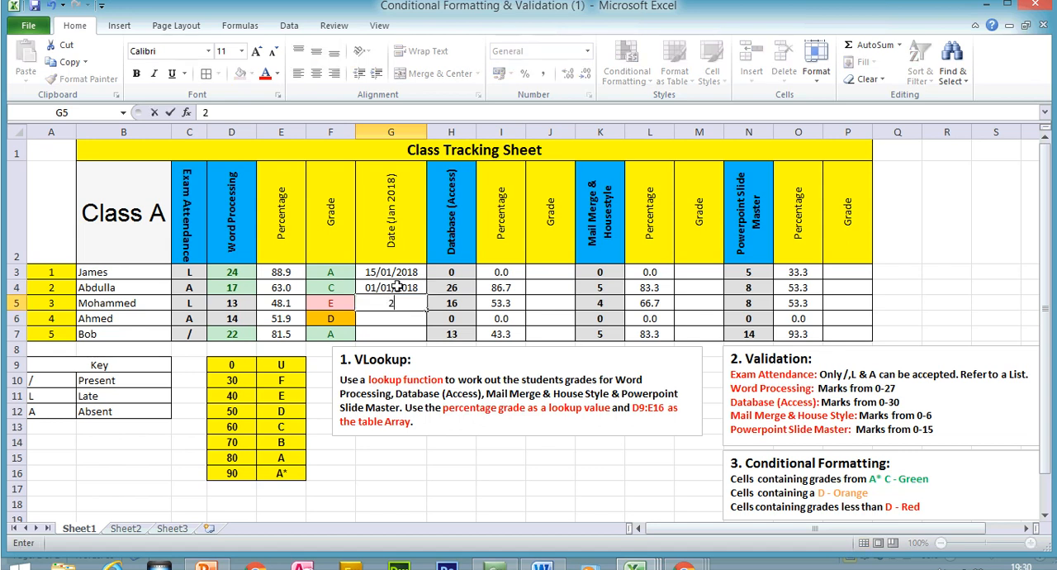
{"action": "type", "text": "4/01/2018"}
{"action": "key", "text": "Return"}
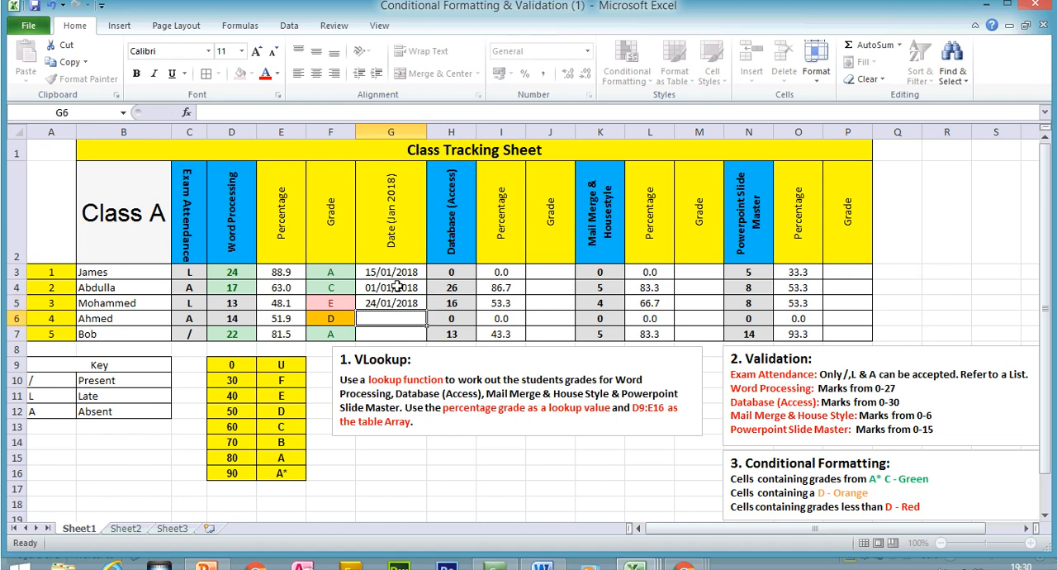
- Enter the dates 17/01/2018 in G6 and 22/01/2018 in G7
{"action": "type", "text": "17"}
{"action": "type", "text": "/20"}
{"action": "key", "text": "BackSpace"}
{"action": "key", "text": "BackSpace"}
{"action": "type", "text": "01"}
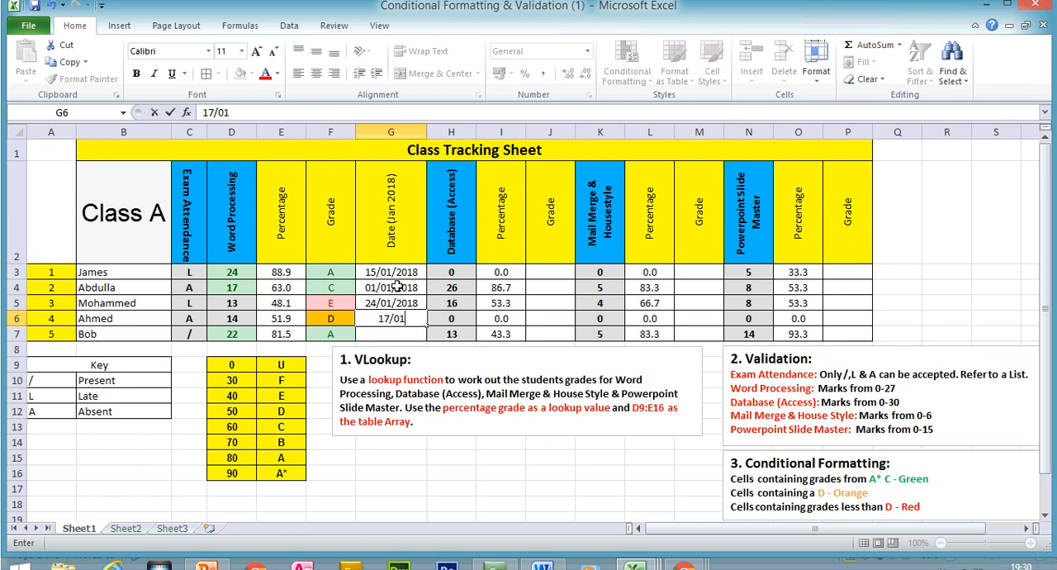
{"action": "type", "text": "/2018"}
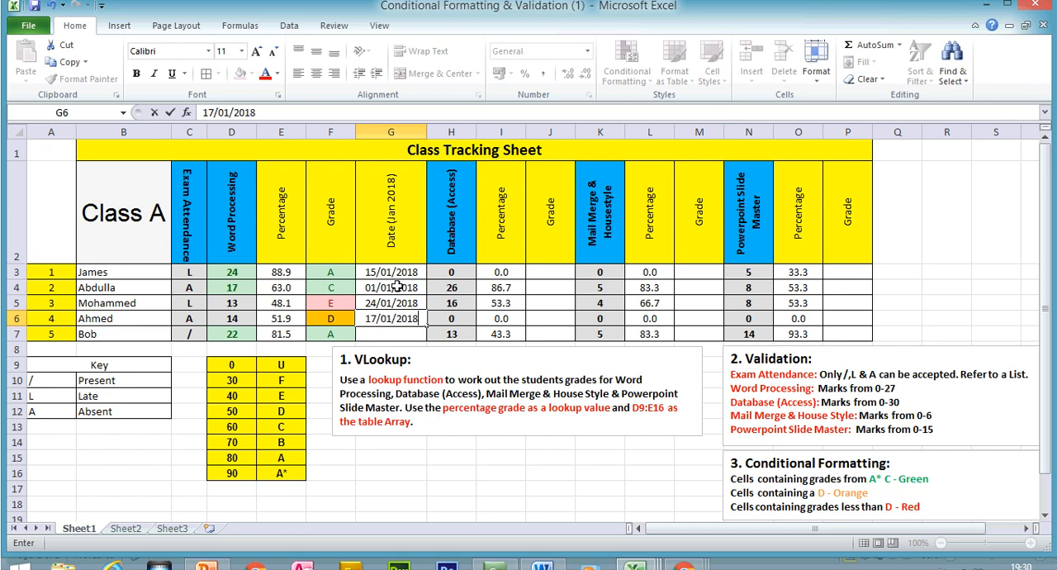
{"action": "key", "text": "Return"}
{"action": "type", "text": "22/"}
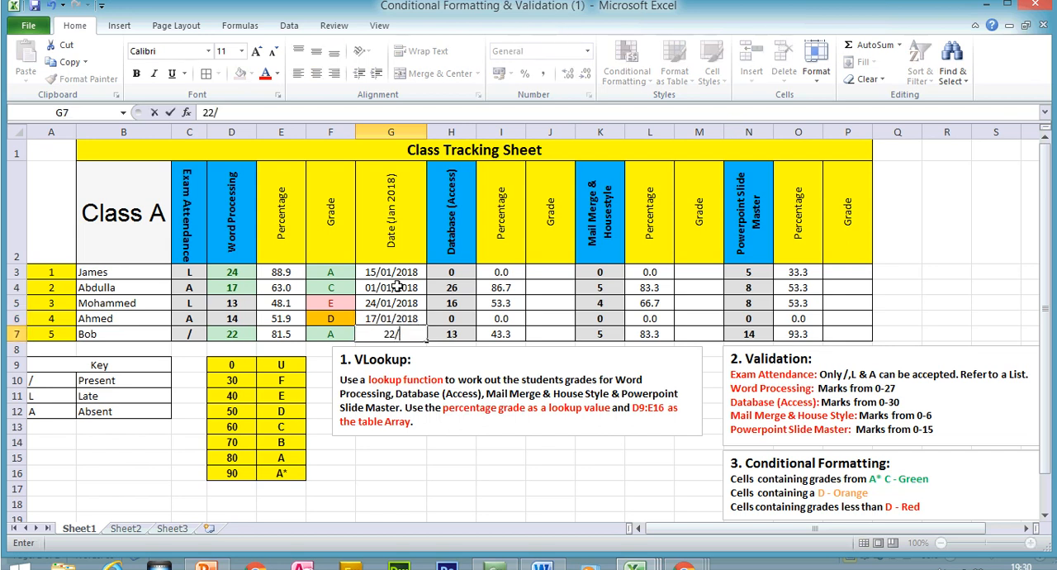
{"action": "type", "text": "01/201"}
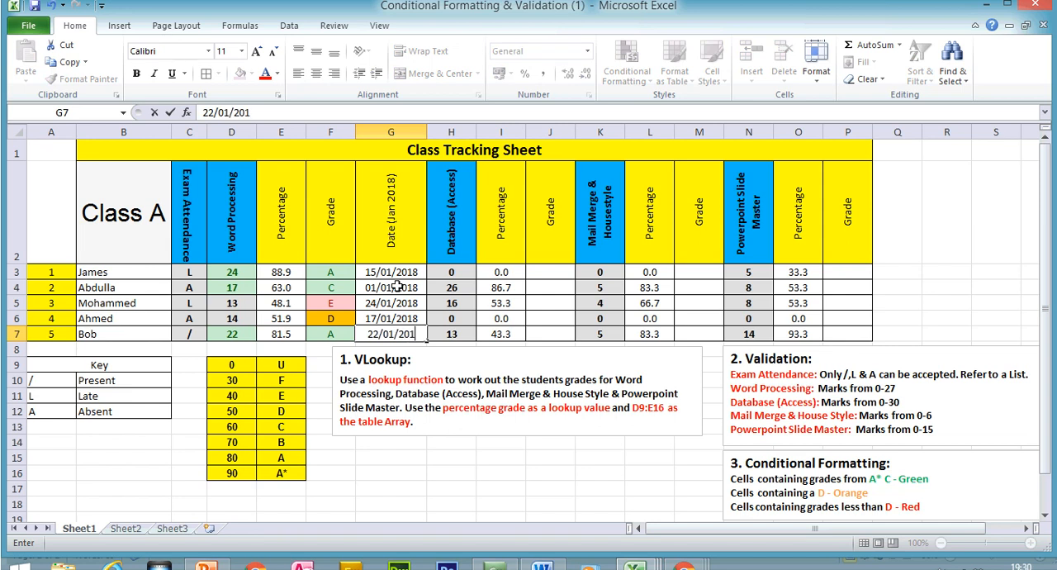
{"action": "type", "text": "8"}
{"action": "left_click", "coordinate": [439, 288]}
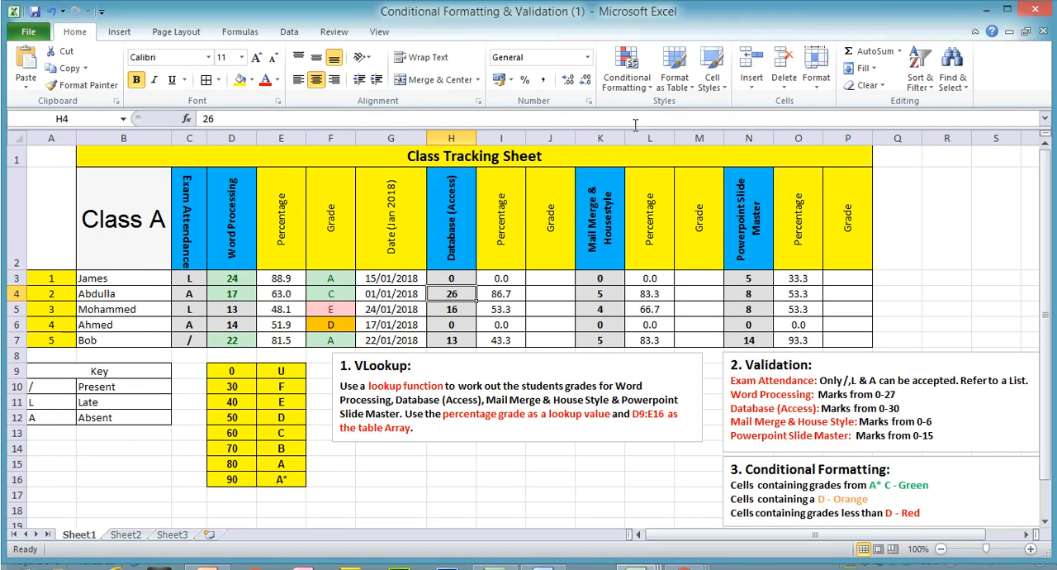
- Add a Between rule to dates G3:G7 for 05/01/2018 to 20/01/2018 with Light Red Fill with Dark Red Text
{"action": "left_click_drag", "start_coordinate": [390, 278], "coordinate": [396, 339]}
{"action": "left_click", "coordinate": [627, 50]}
{"action": "mouse_move", "coordinate": [677, 86]}
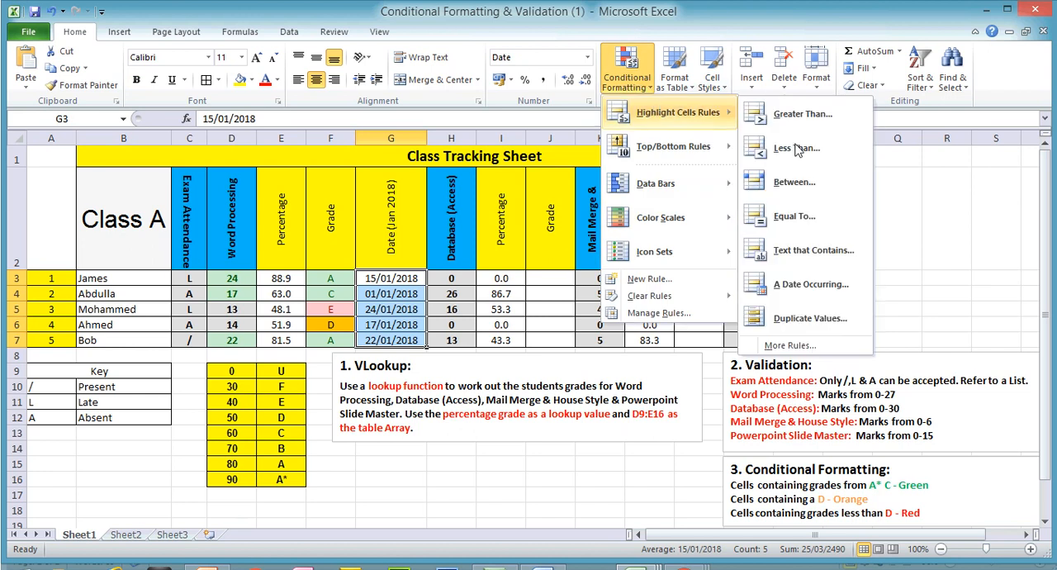
{"action": "left_click", "coordinate": [807, 189]}
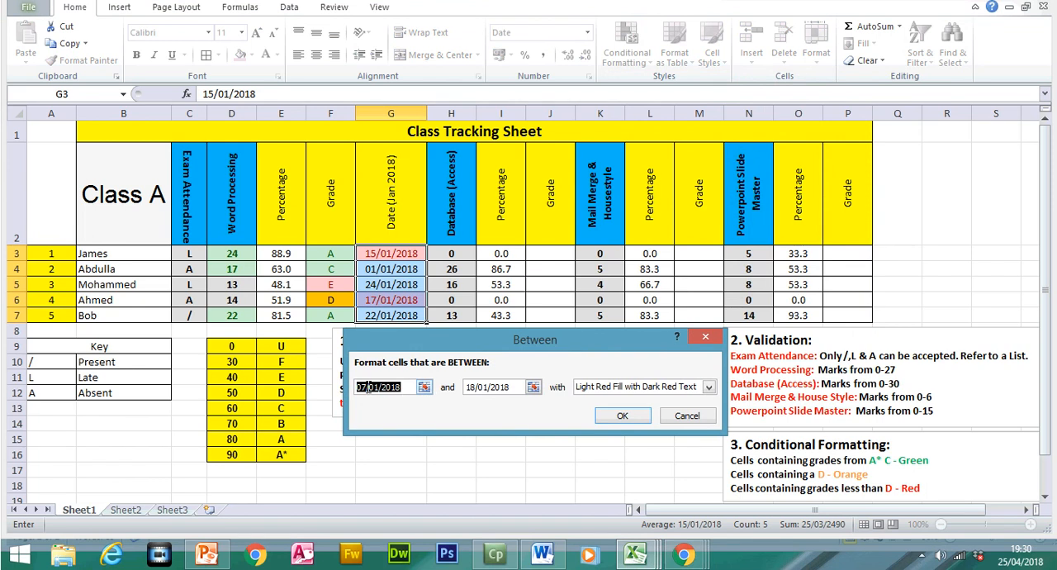
{"action": "left_click", "coordinate": [364, 387]}
{"action": "type", "text": "5"}
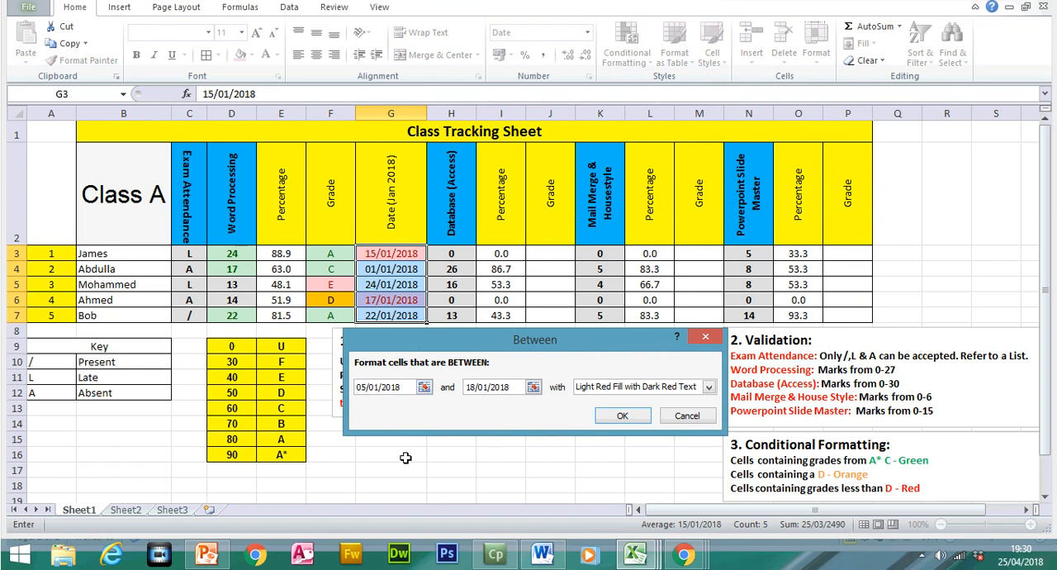
{"action": "double_click", "coordinate": [472, 387]}
{"action": "type", "text": "20"}
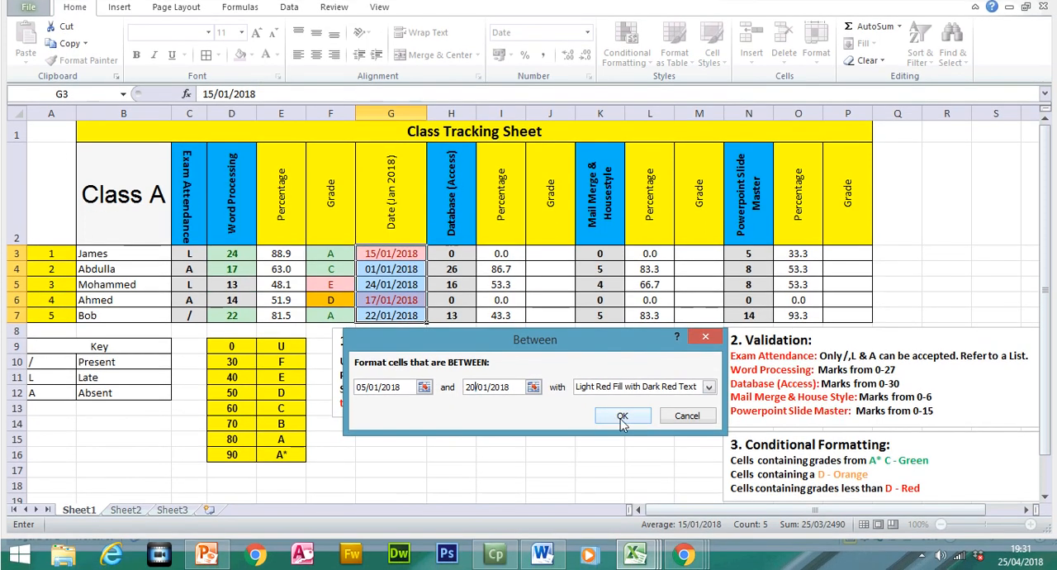
{"action": "left_click", "coordinate": [622, 416]}
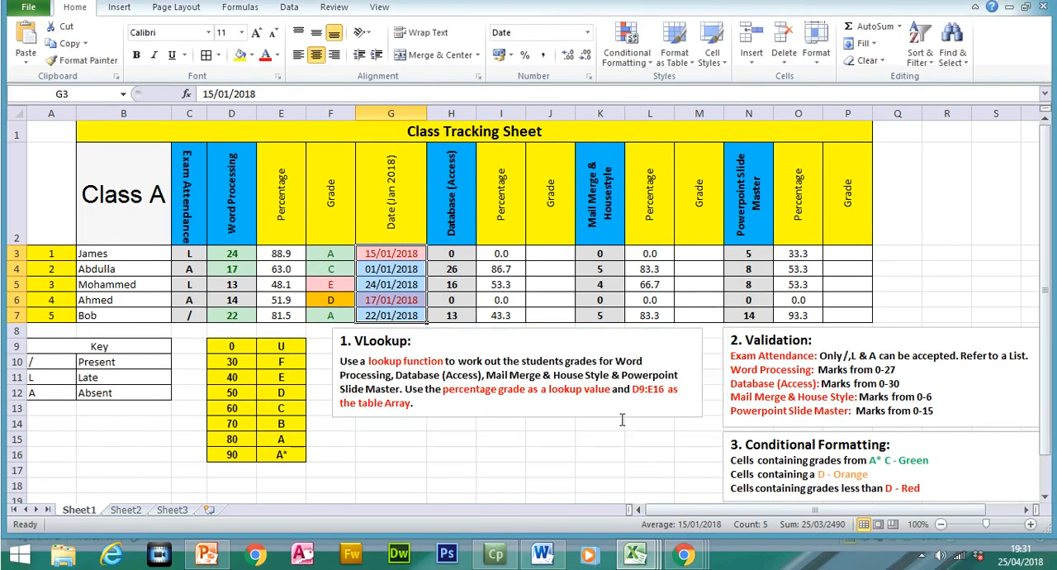
{"action": "left_click", "coordinate": [618, 417]}
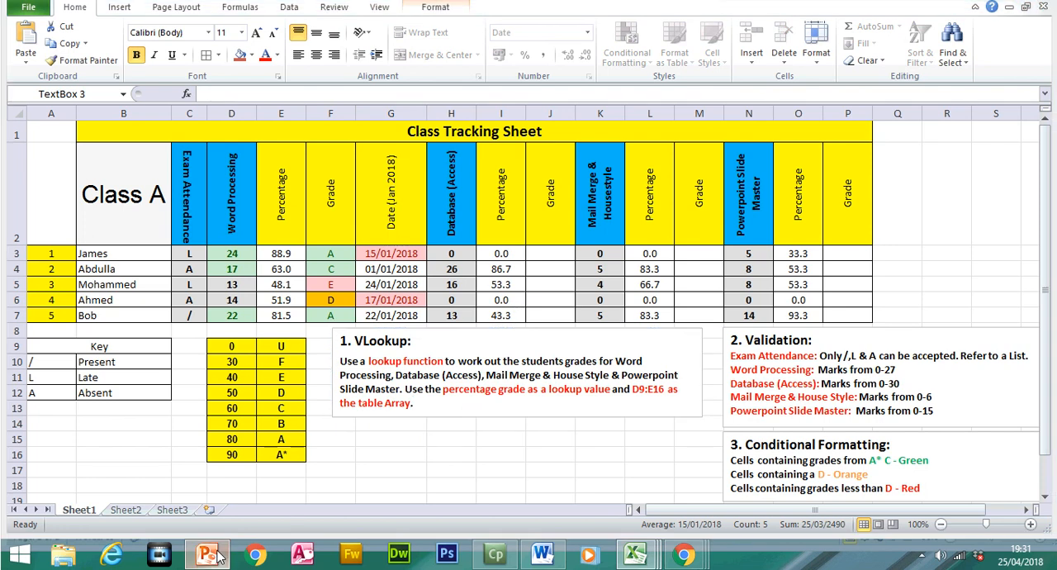
- Switch to the Chapter 20 Overview presentation in PowerPoint and view the conditional formatting slide, number 46
{"action": "left_click", "coordinate": [208, 553]}
{"action": "left_click", "coordinate": [106, 382]}
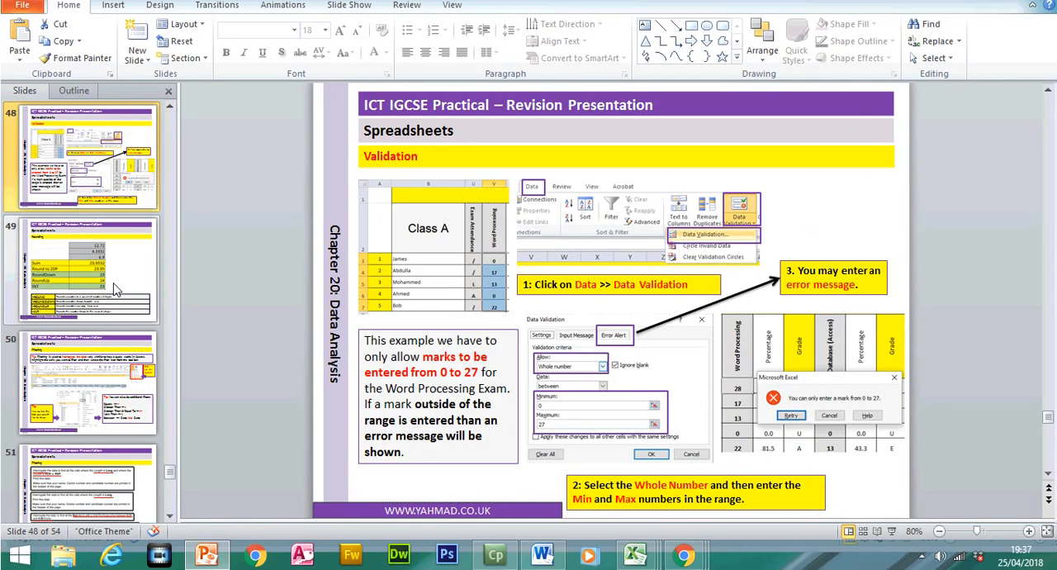
{"action": "left_click", "coordinate": [114, 289]}
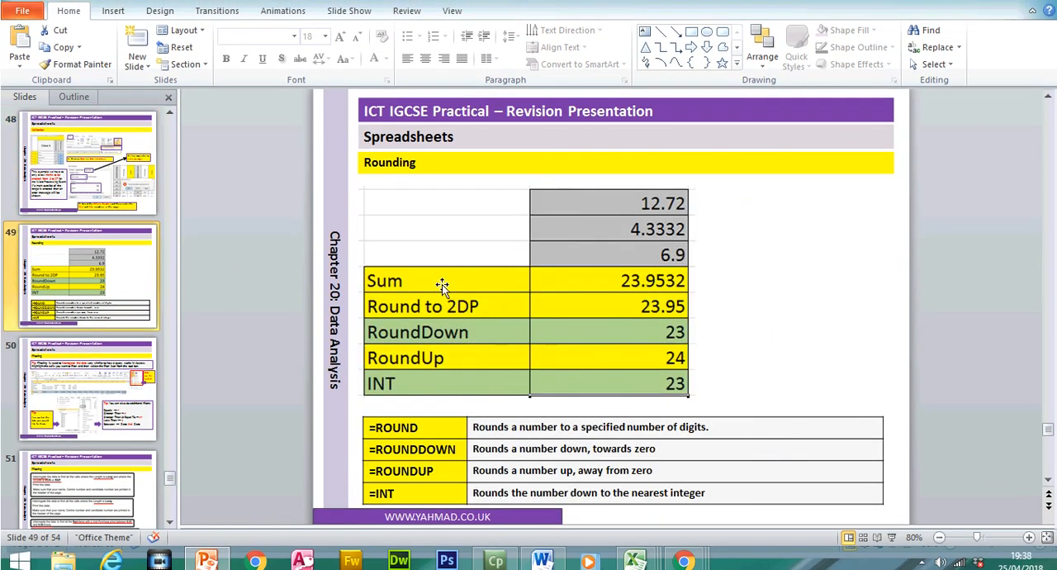
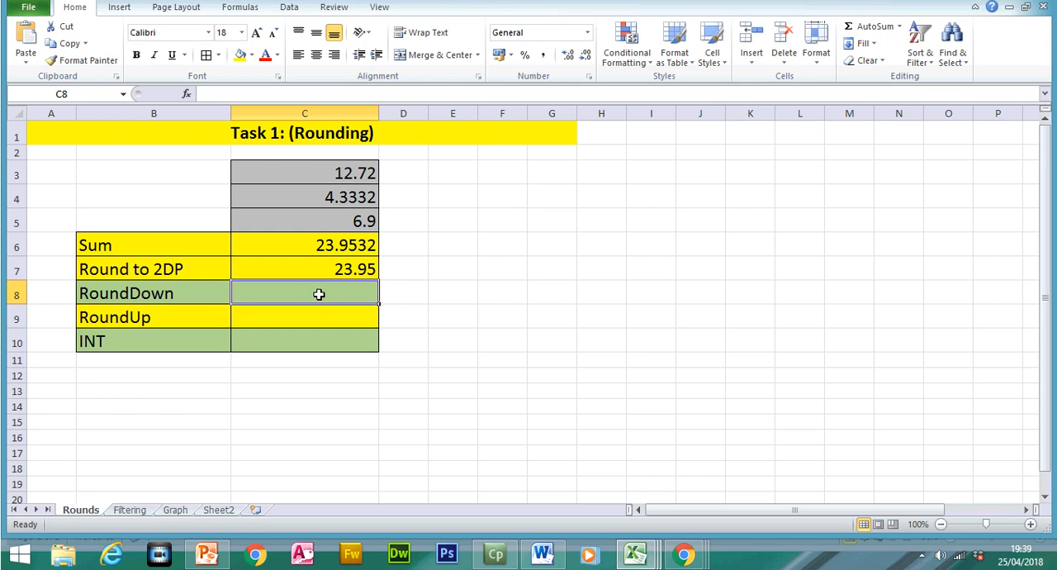
- Enter =SUM(C3:C5) in cell C8 beside the RoundDown label
{"action": "type", "text": "=sum"}
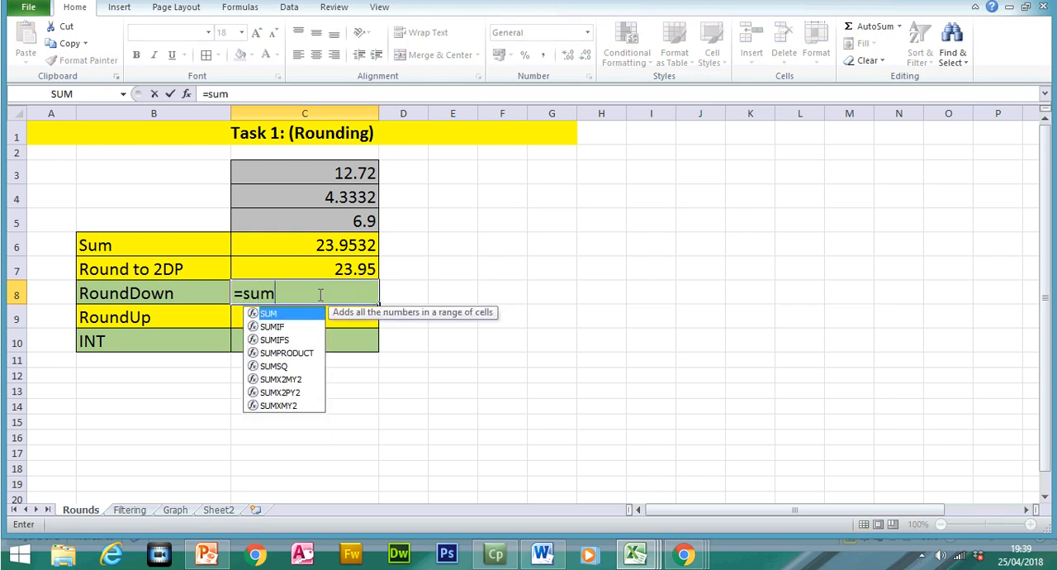
{"action": "double_click", "coordinate": [272, 313]}
{"action": "left_click_drag", "start_coordinate": [330, 173], "coordinate": [333, 219]}
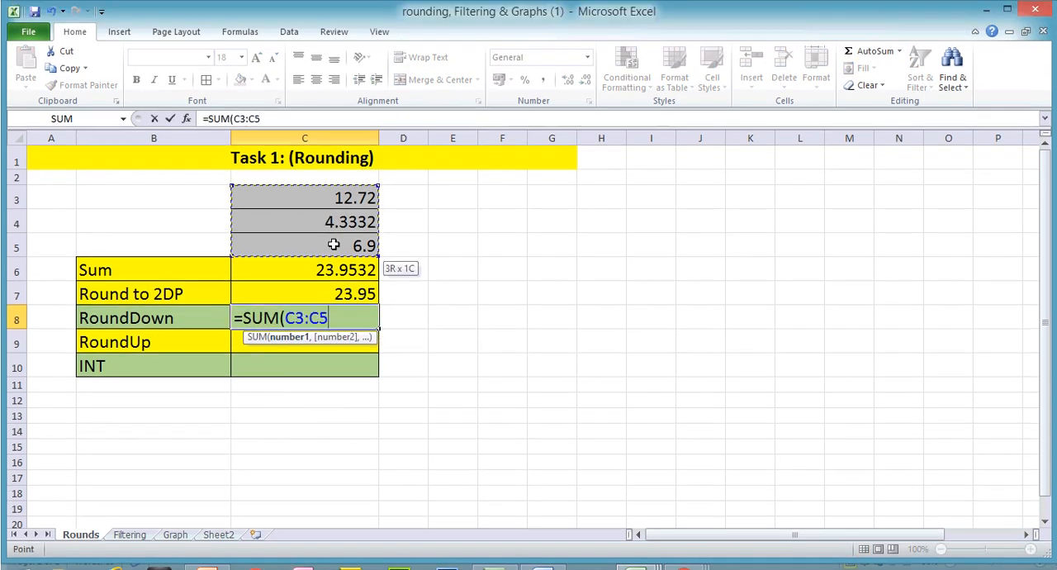
{"action": "type", "text": ")"}
{"action": "key", "text": "Return"}
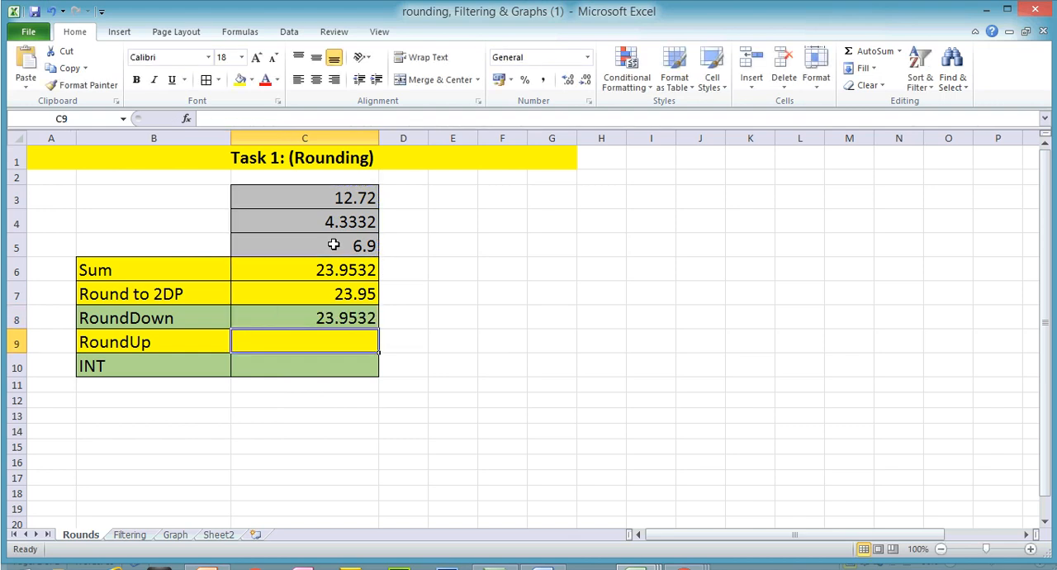
- Wrap the sum in C8 with ROUNDDOWN to zero digits, giving =ROUNDDOWN(SUM(C3:C5),0)
{"action": "left_click", "coordinate": [327, 317]}
{"action": "double_click", "coordinate": [327, 296]}
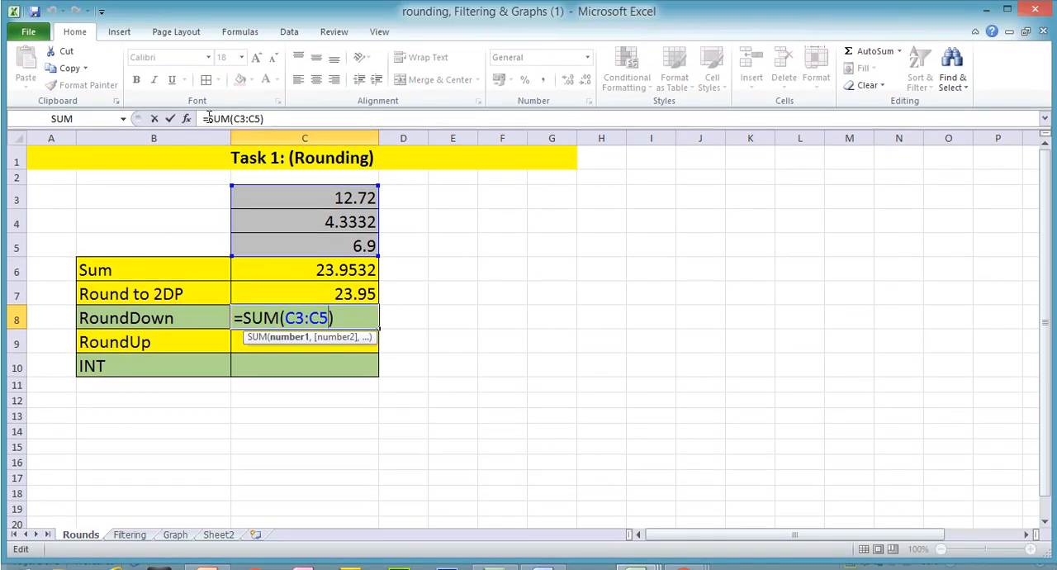
{"action": "left_click", "coordinate": [209, 118]}
{"action": "type", "text": "round"}
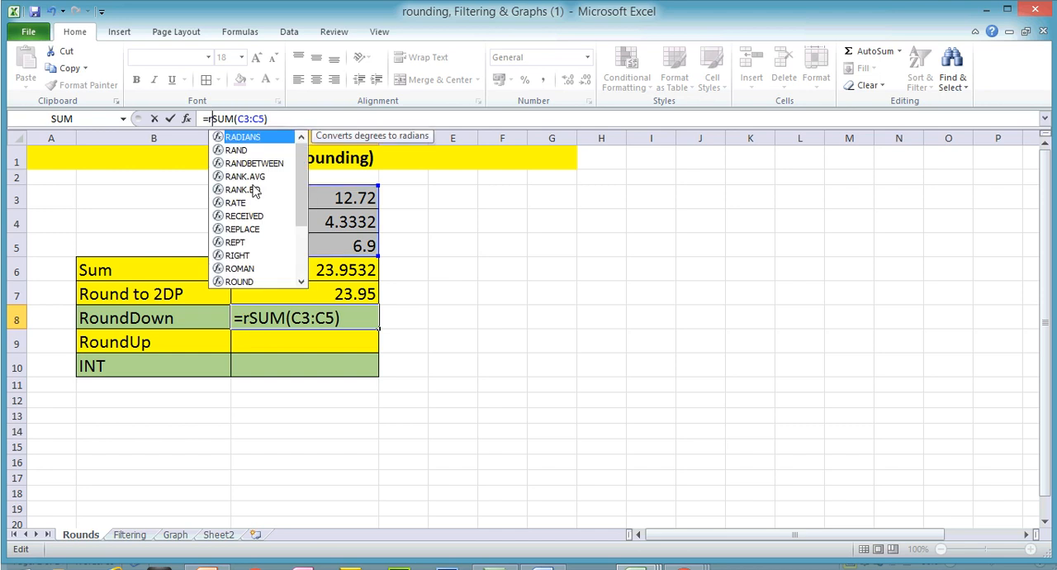
{"action": "left_click", "coordinate": [256, 151]}
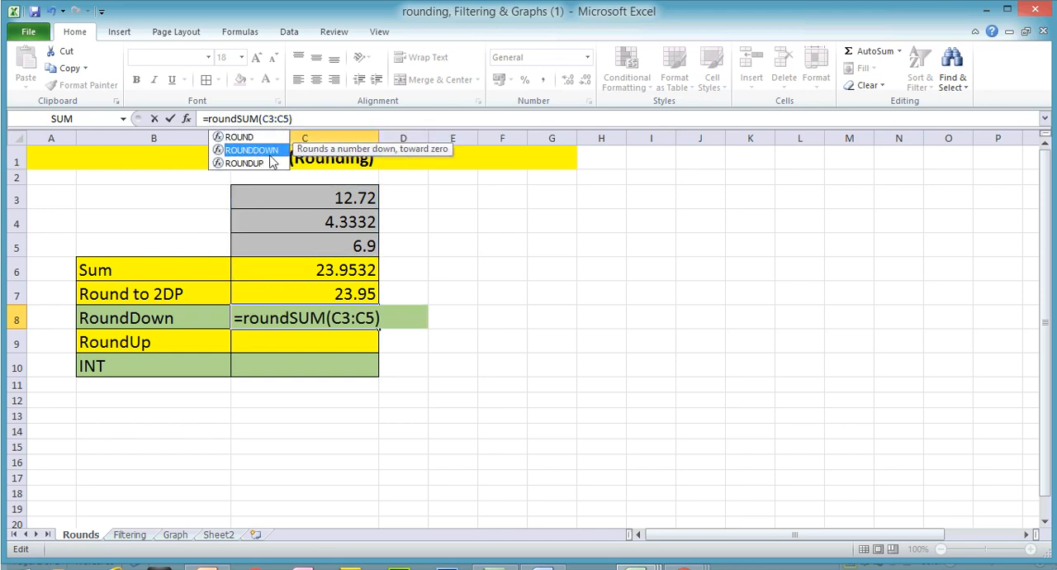
{"action": "double_click", "coordinate": [269, 152]}
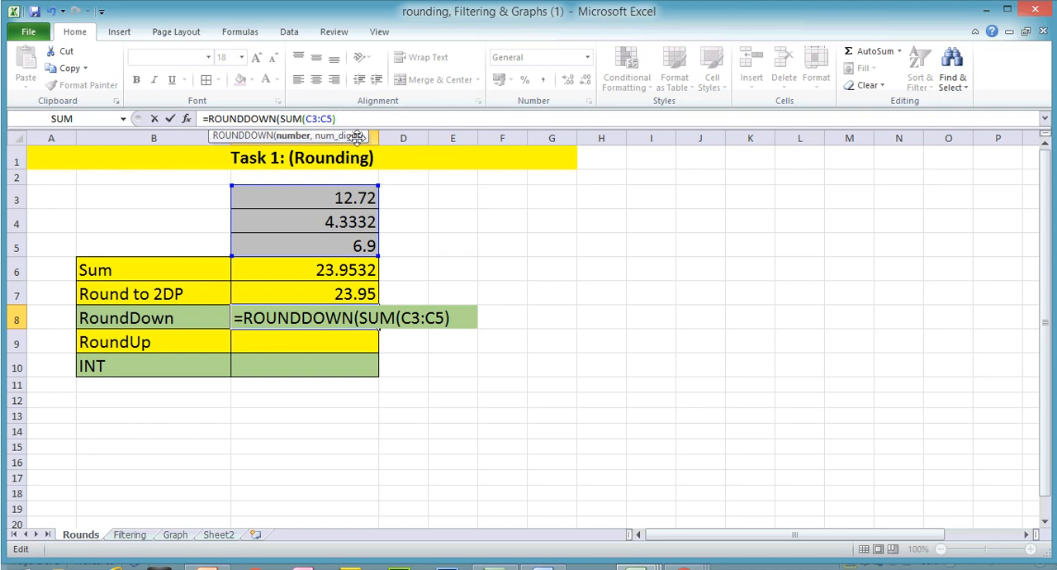
{"action": "type", "text": ","}
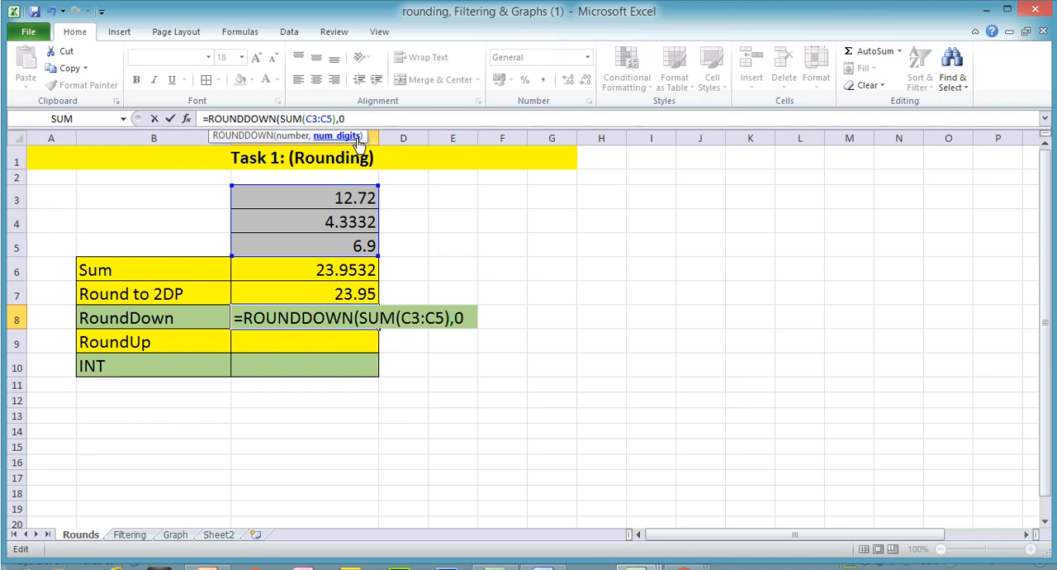
{"action": "type", "text": "0)"}
{"action": "key", "text": "Return"}
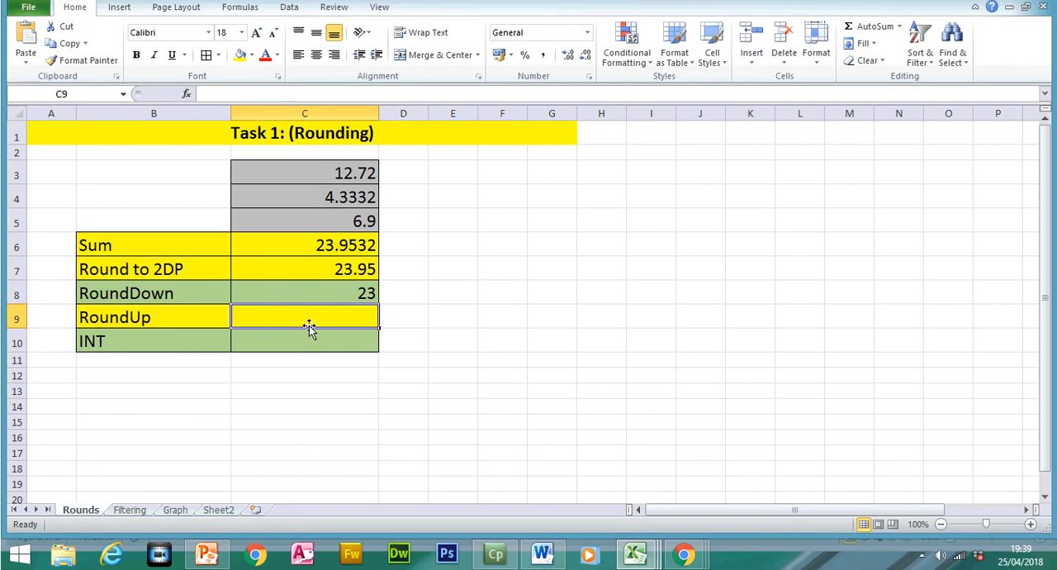
- Enter =ROUNDUP(SUM(C3:C5),0) in cell C9 beside the RoundUp label
{"action": "type", "text": "=round"}
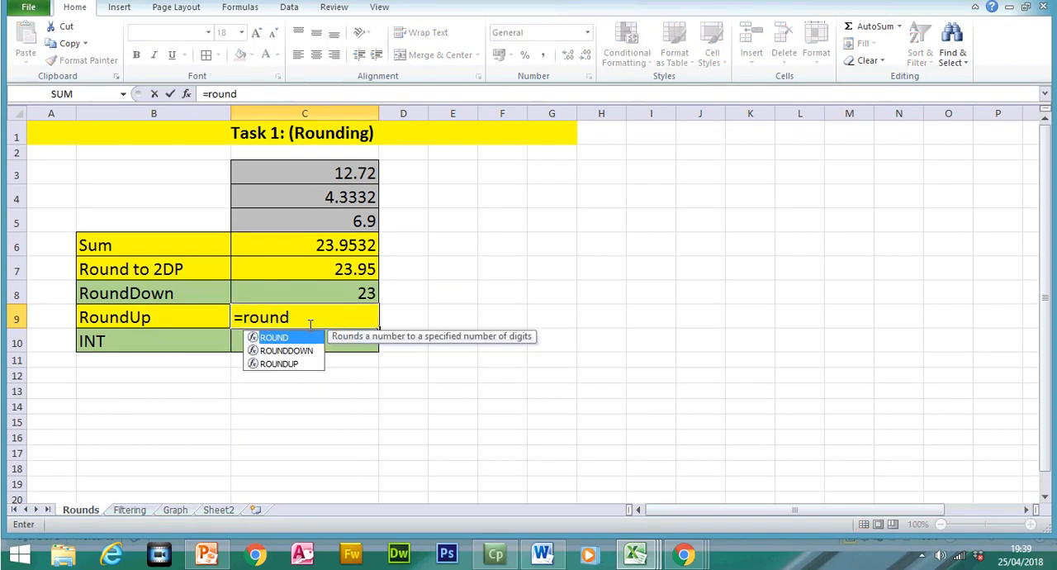
{"action": "double_click", "coordinate": [281, 363]}
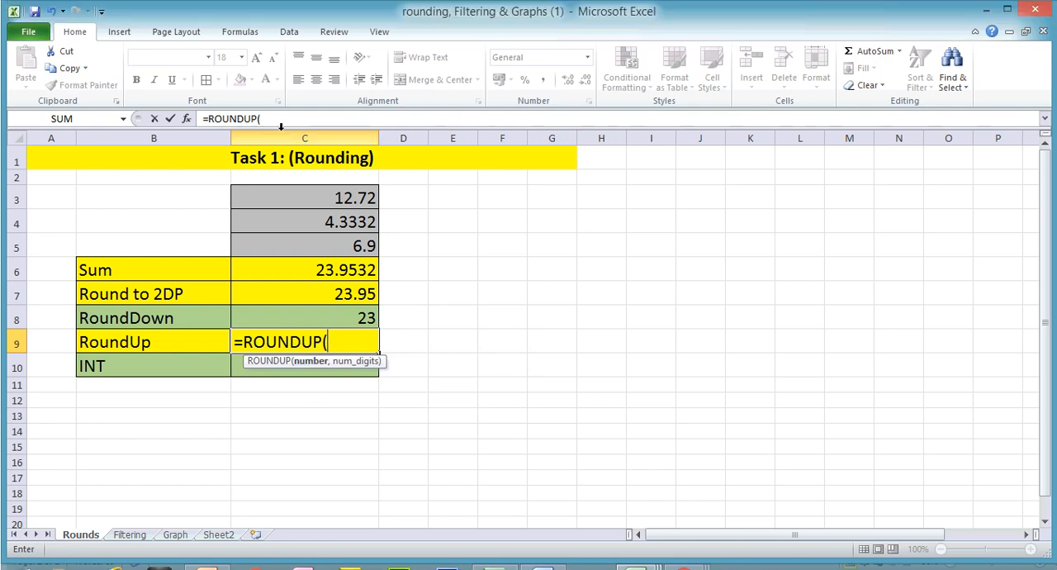
{"action": "left_click", "coordinate": [279, 121]}
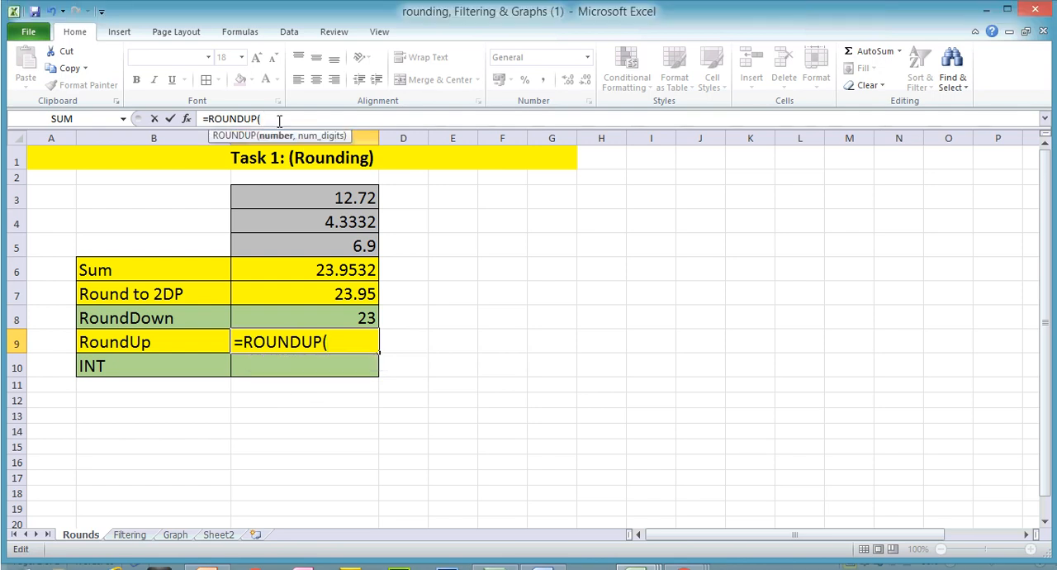
{"action": "type", "text": "sum"}
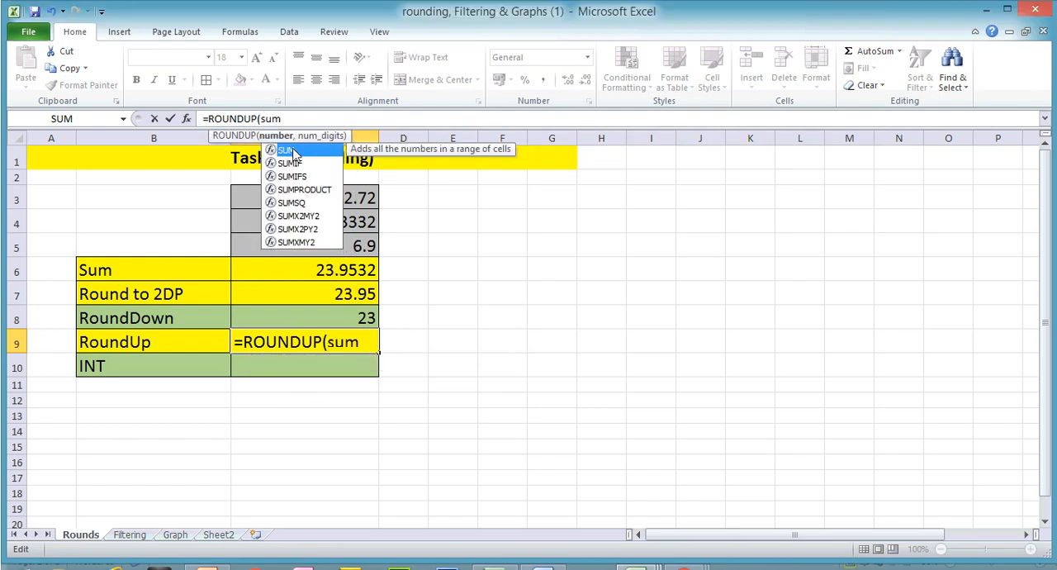
{"action": "double_click", "coordinate": [288, 149]}
{"action": "left_click_drag", "start_coordinate": [353, 192], "coordinate": [353, 239]}
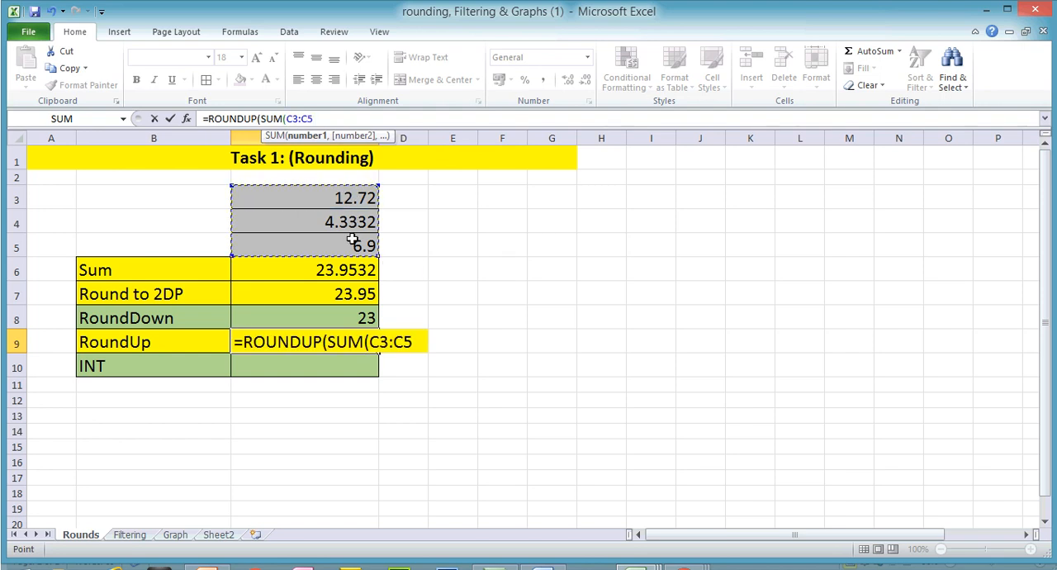
{"action": "type", "text": "),0"}
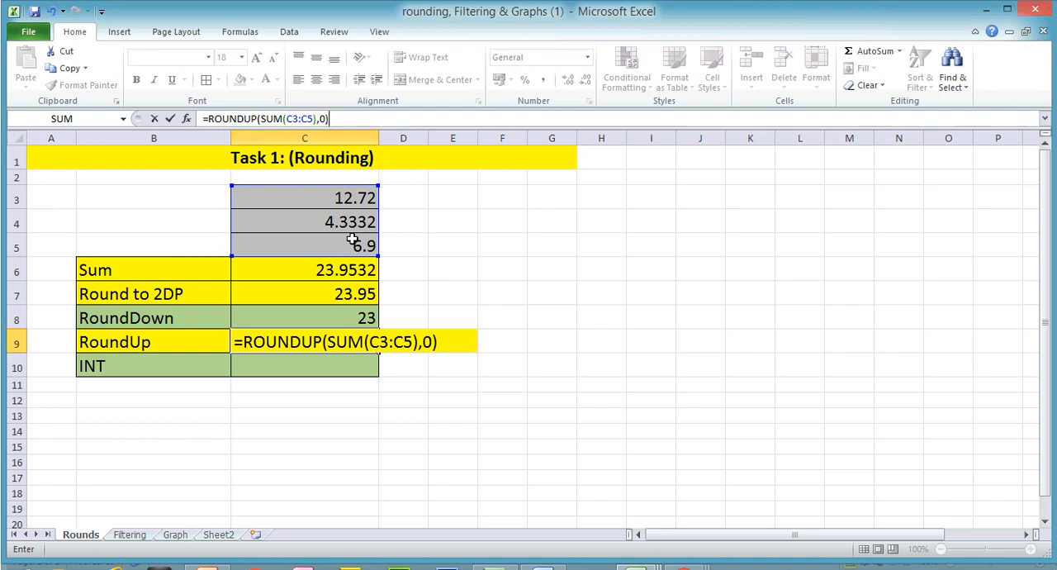
{"action": "key", "text": "Return"}
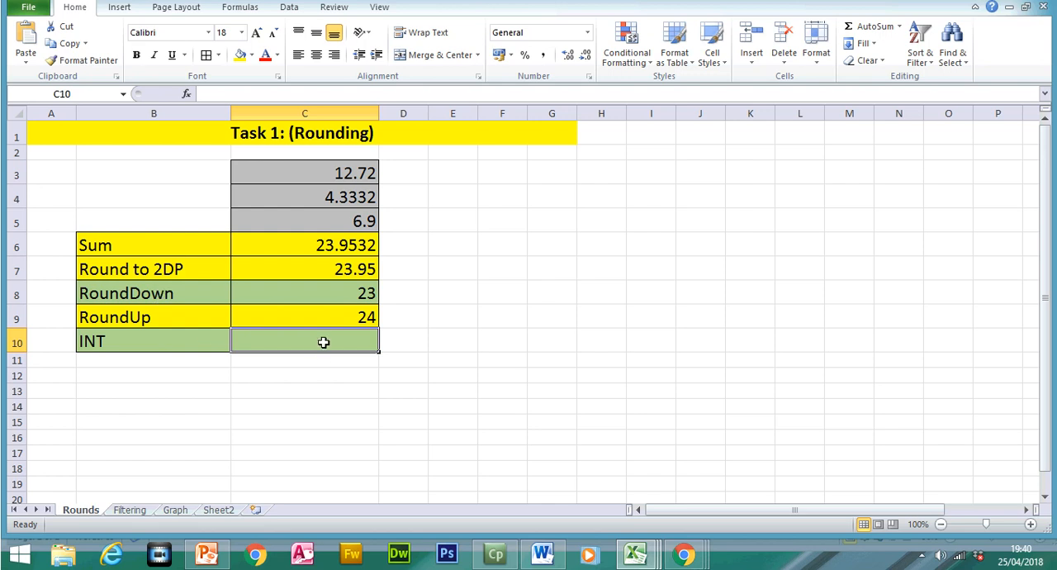
- Enter =SUM(C3:C5) in cell C10 beside the INT label
{"action": "type", "text": "=sum"}
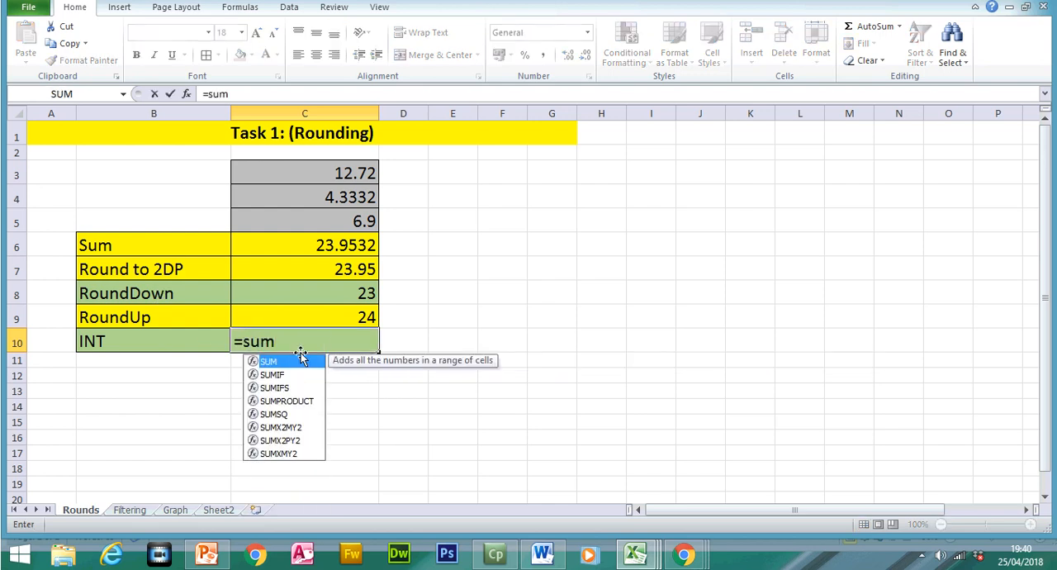
{"action": "double_click", "coordinate": [285, 361]}
{"action": "left_click_drag", "start_coordinate": [353, 173], "coordinate": [352, 213]}
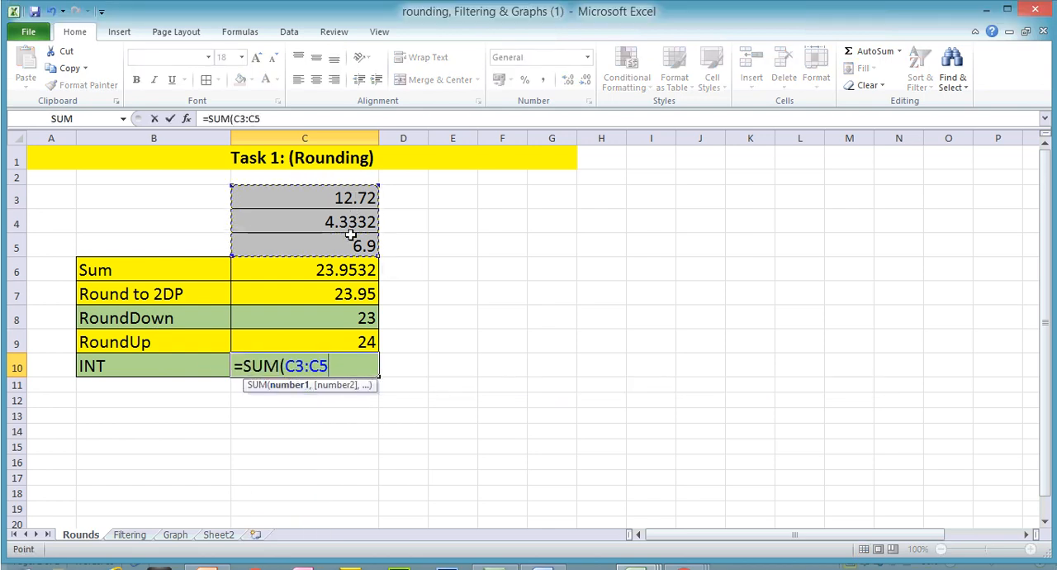
{"action": "key", "text": "Return"}
- Wrap the sum in C10 with the INT function, giving =INT(SUM(C3:C5))
{"action": "double_click", "coordinate": [302, 365]}
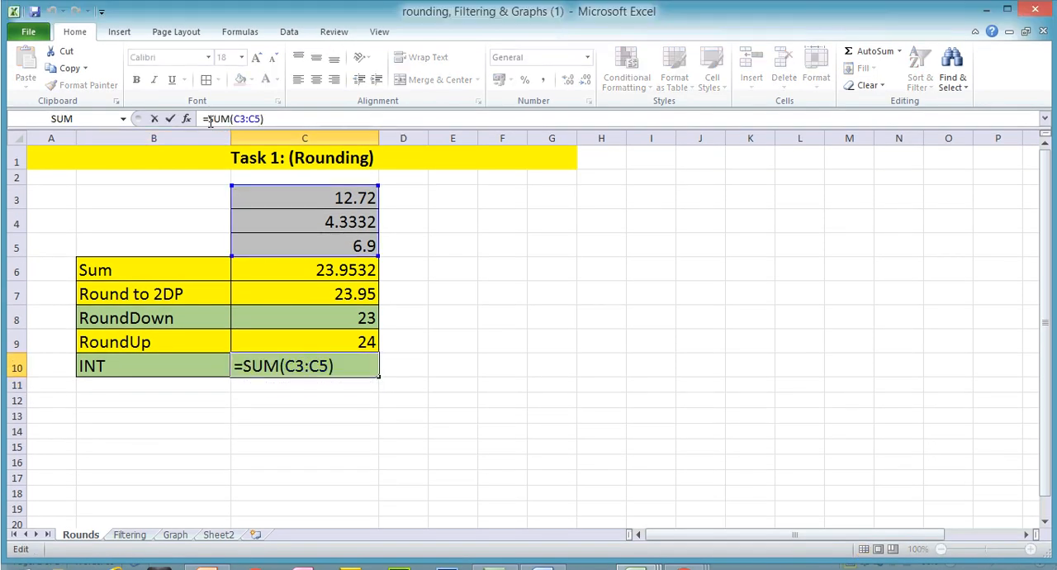
{"action": "left_click", "coordinate": [209, 119]}
{"action": "type", "text": "in"}
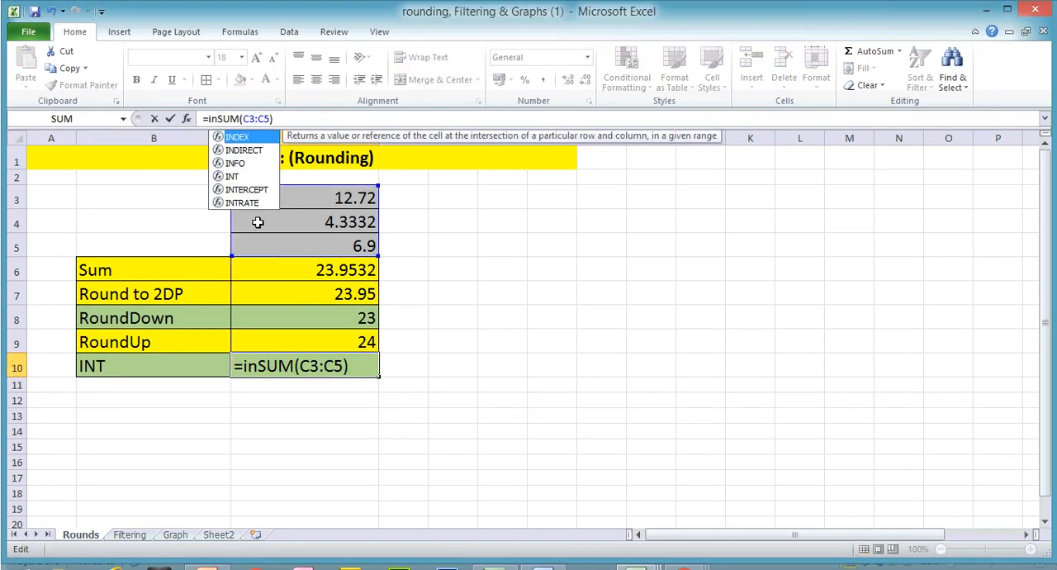
{"action": "double_click", "coordinate": [233, 176]}
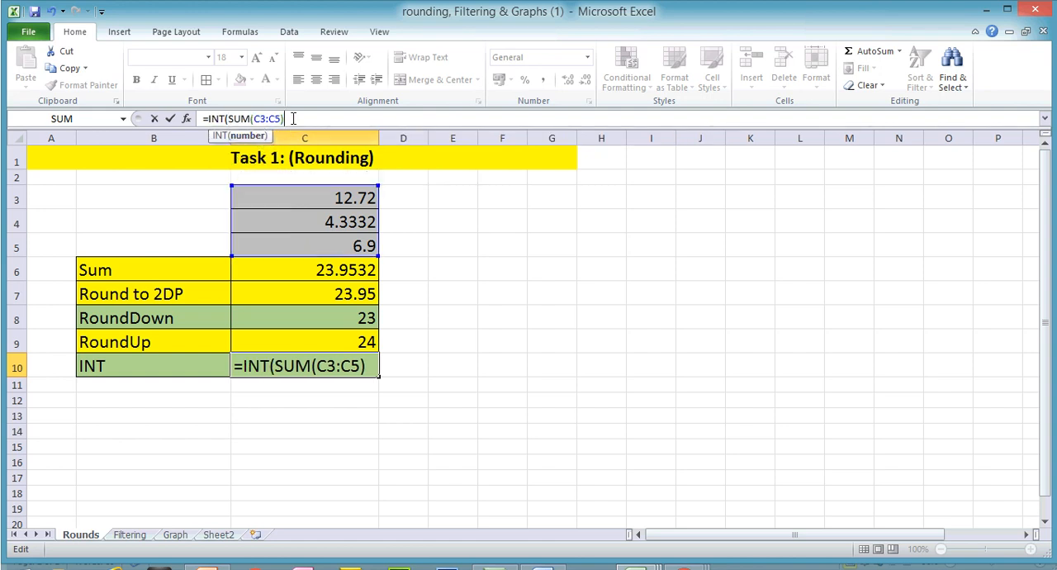
{"action": "type", "text": ")"}
{"action": "key", "text": "Return"}
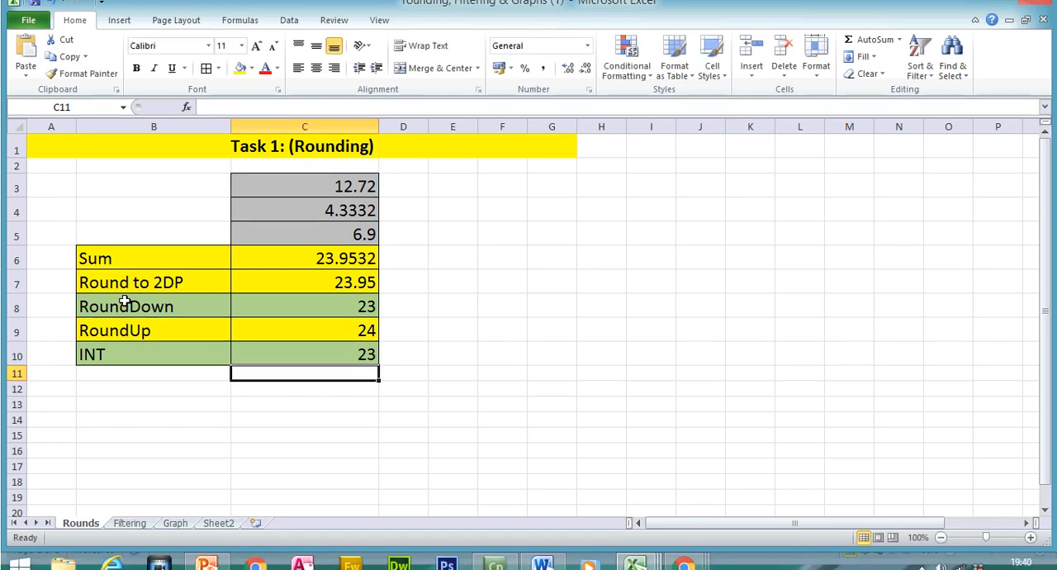
- Compare the RoundDown and INT rows, and display the sheet's formulas briefly before returning to the values
{"action": "left_click_drag", "start_coordinate": [124, 301], "coordinate": [242, 299]}
{"action": "left_click_drag", "start_coordinate": [149, 347], "coordinate": [274, 344]}
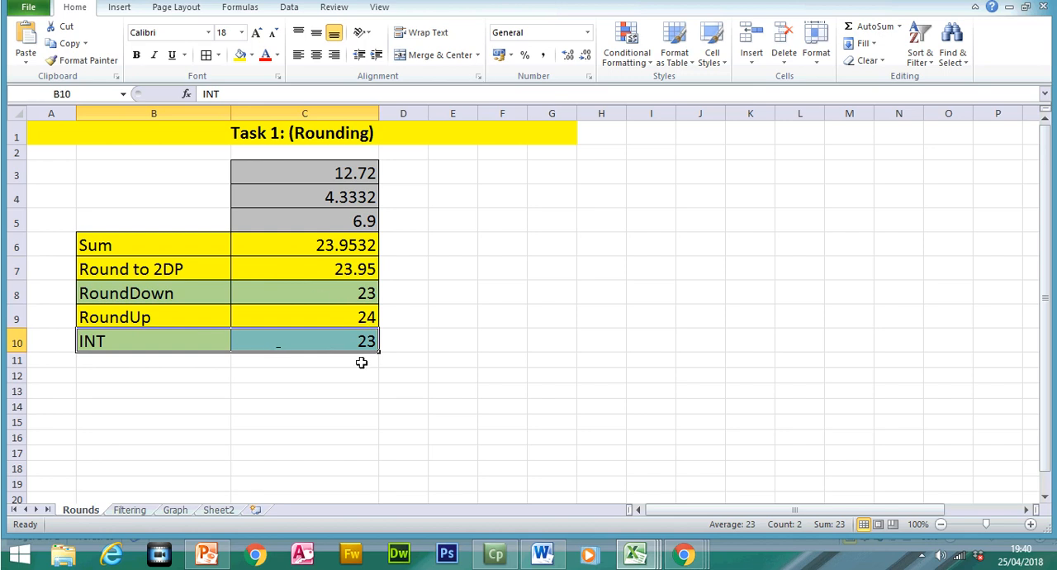
{"action": "left_click", "coordinate": [332, 318]}
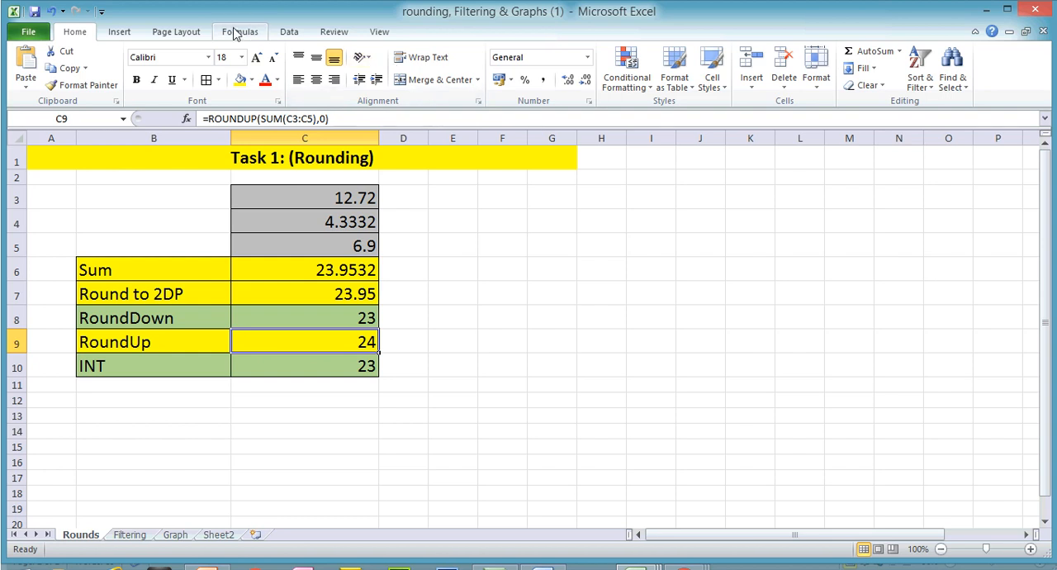
{"action": "left_click", "coordinate": [240, 31]}
{"action": "left_click", "coordinate": [701, 52]}
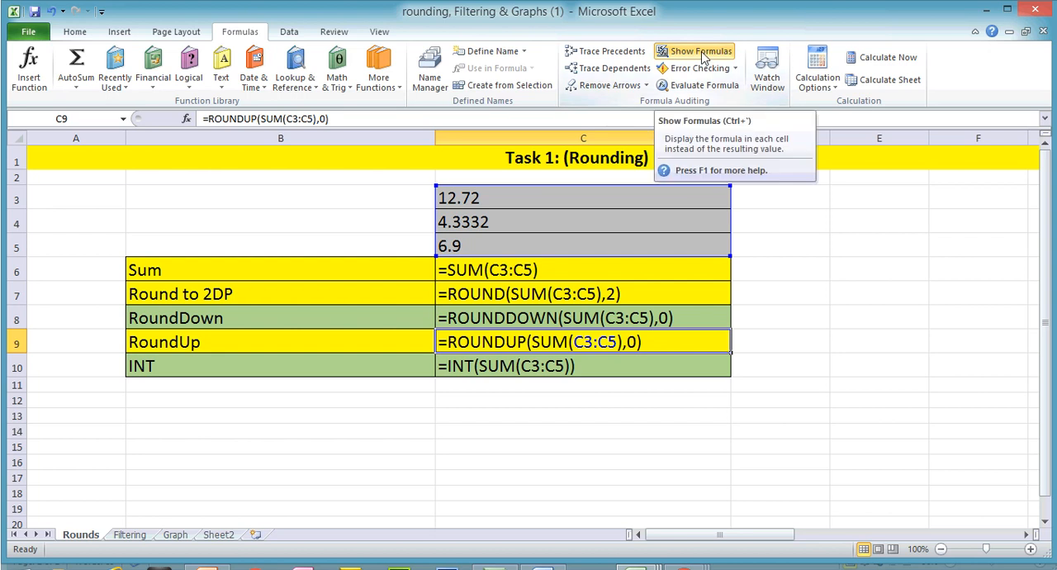
{"action": "left_click", "coordinate": [702, 52]}
- Format the Sum result in C6 to display two decimal places
{"action": "left_click", "coordinate": [339, 275]}
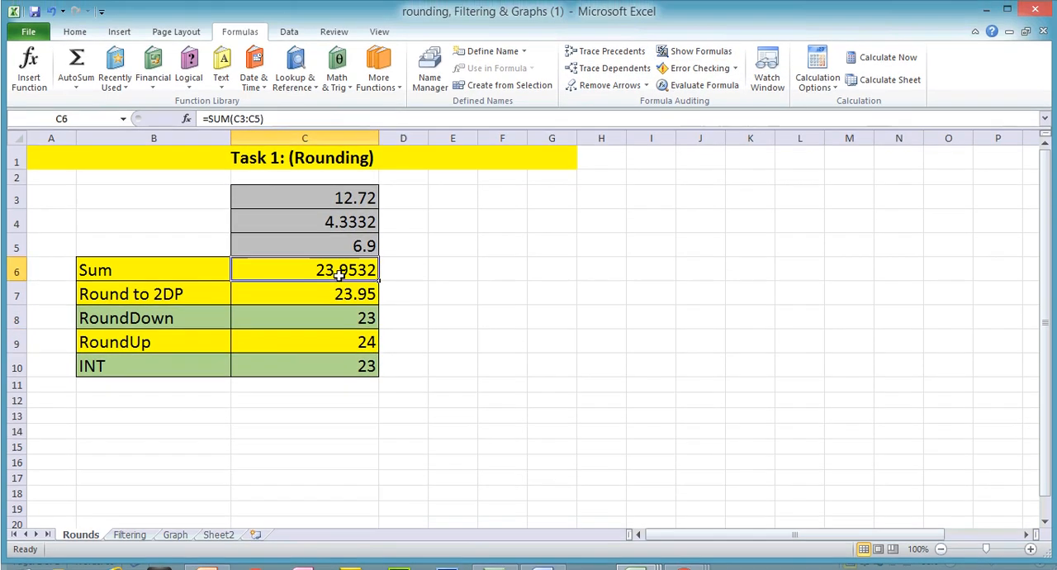
{"action": "left_click", "coordinate": [74, 31]}
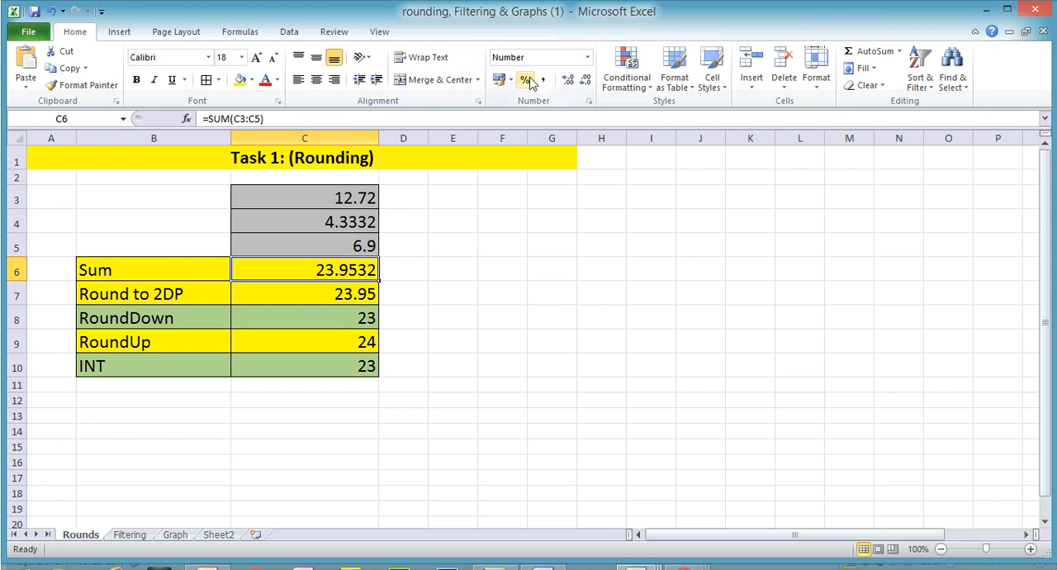
{"action": "left_click", "coordinate": [568, 80]}
{"action": "left_click", "coordinate": [585, 80]}
{"action": "double_click", "coordinate": [585, 80]}
- Show the formulas to compare the Sum cell with the Round to 2DP cell, and return to the values
{"action": "left_click", "coordinate": [240, 31]}
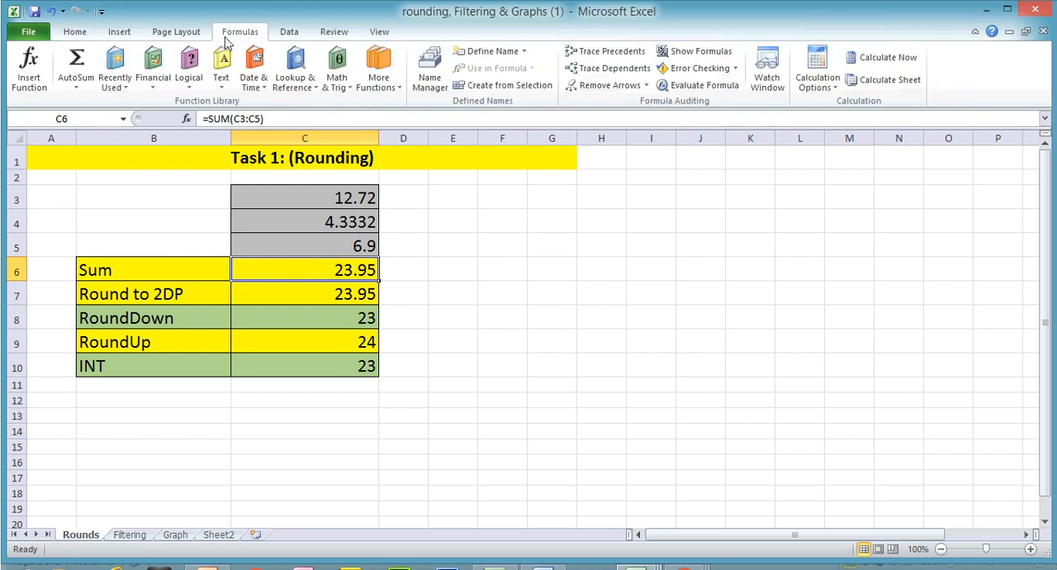
{"action": "left_click", "coordinate": [695, 51]}
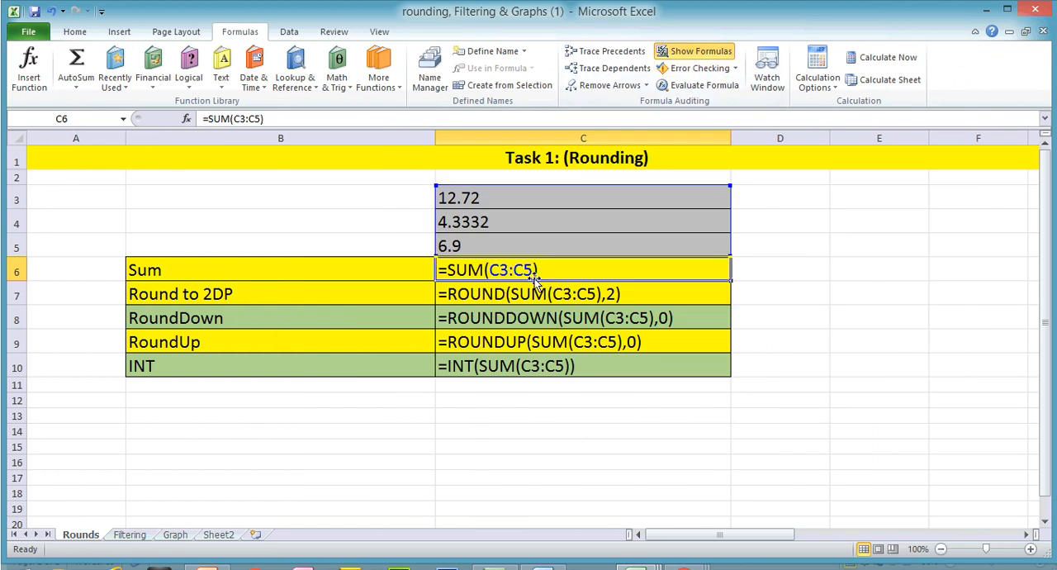
{"action": "left_click", "coordinate": [720, 53]}
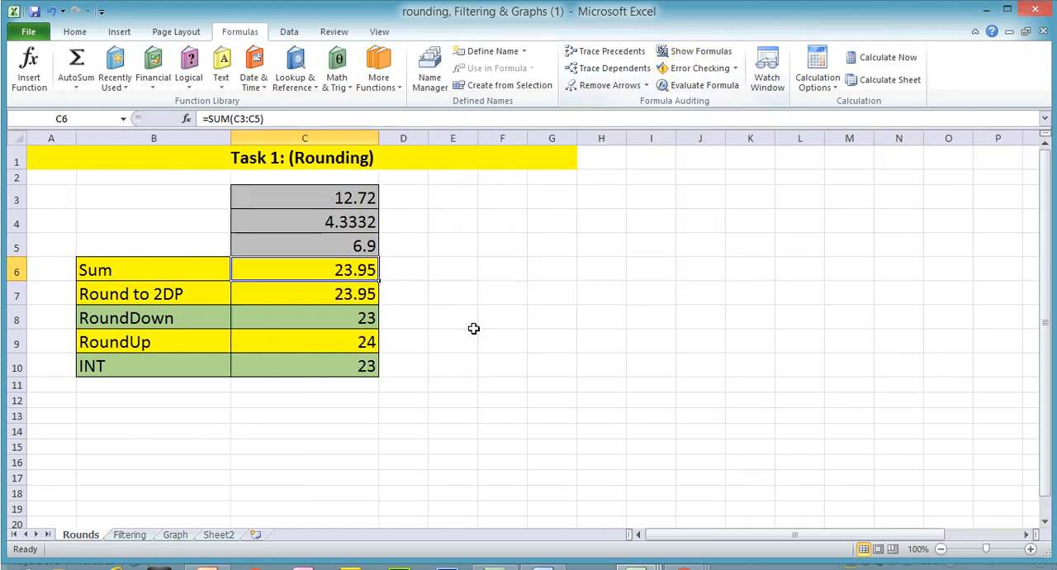
- Switch to the revision presentation in PowerPoint and view the Filtering slide, number 50
{"action": "left_click", "coordinate": [205, 553]}
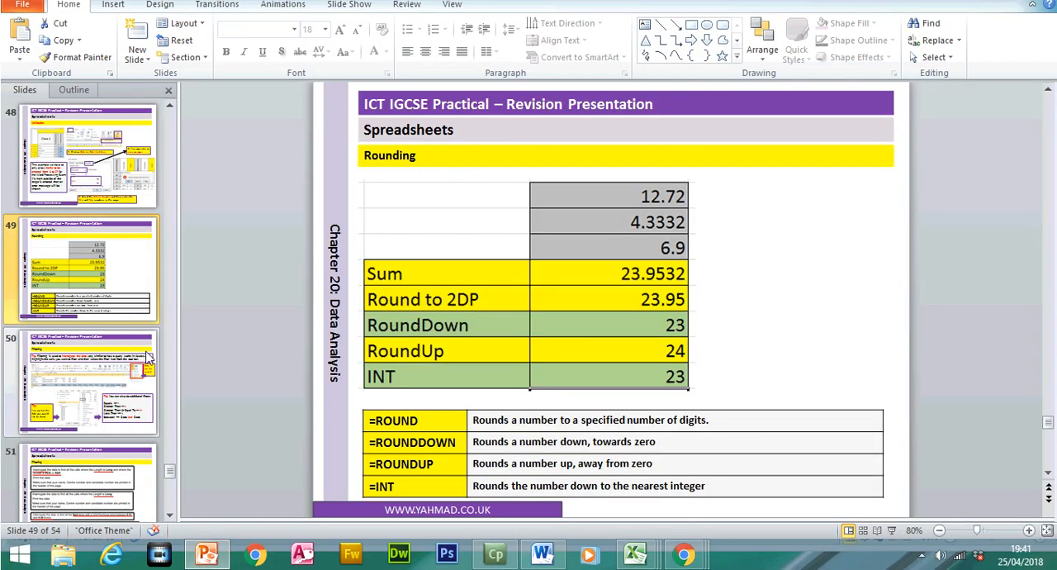
{"action": "left_click", "coordinate": [145, 372]}
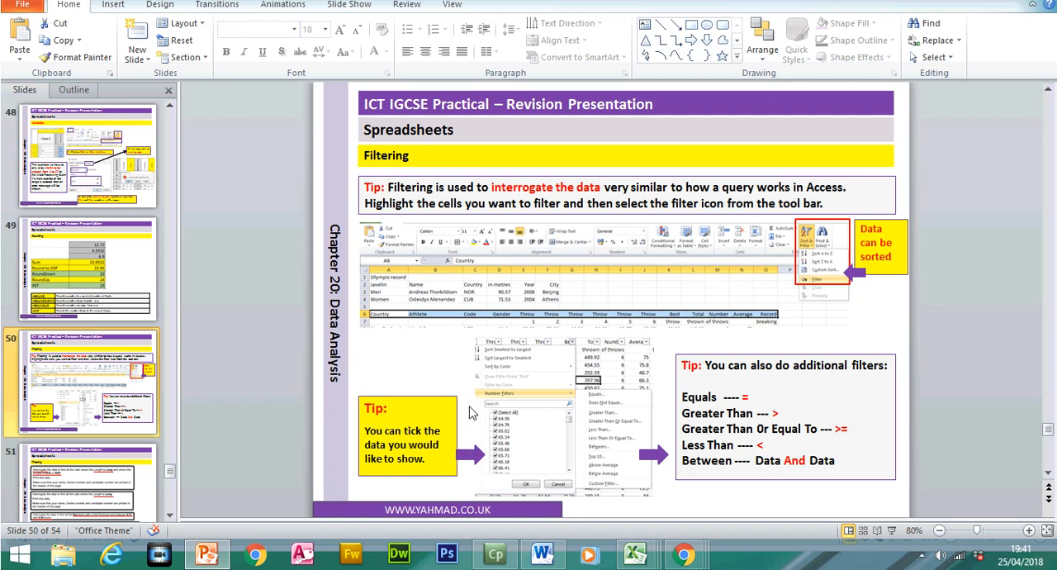
- Switch back to the rounding, Filtering & Graphs (1) workbook in Excel and open the Filtering sheet
{"action": "left_click", "coordinate": [634, 553]}
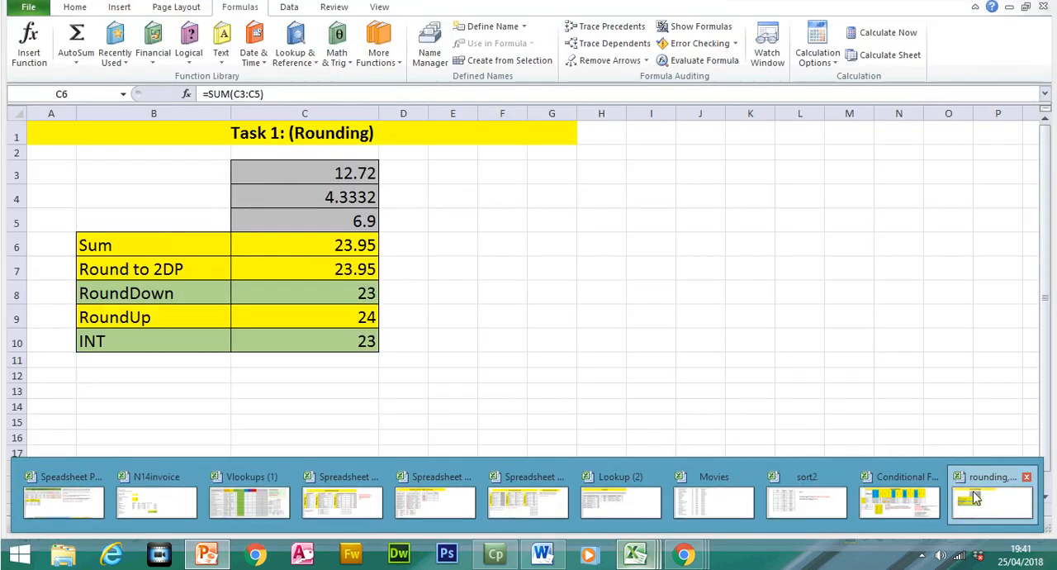
{"action": "left_click", "coordinate": [974, 496]}
{"action": "left_click", "coordinate": [132, 508]}
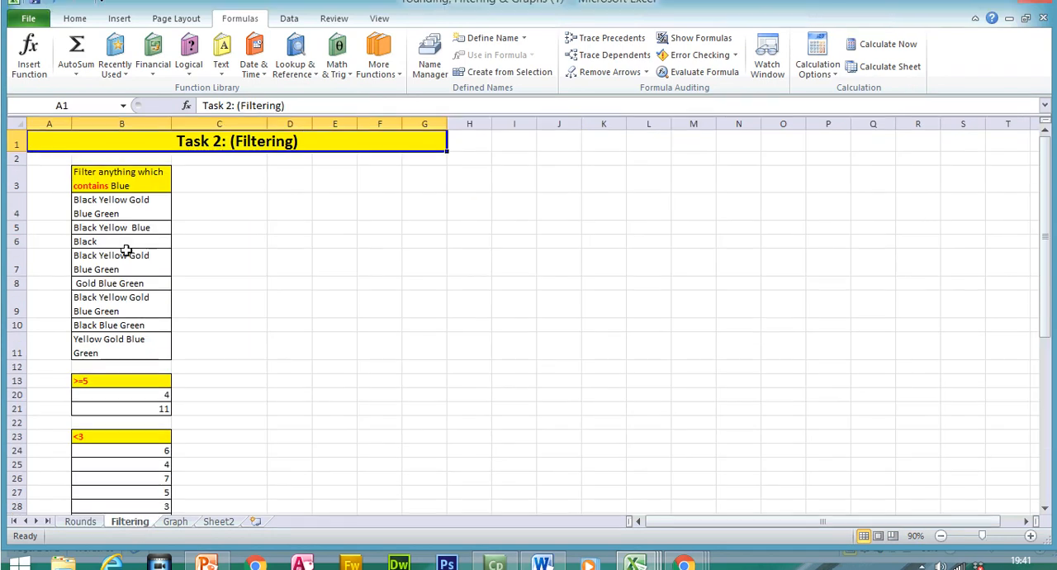
- Turn on filtering for the "Filter anything which contains Blue" header in B3
{"action": "left_click", "coordinate": [93, 187]}
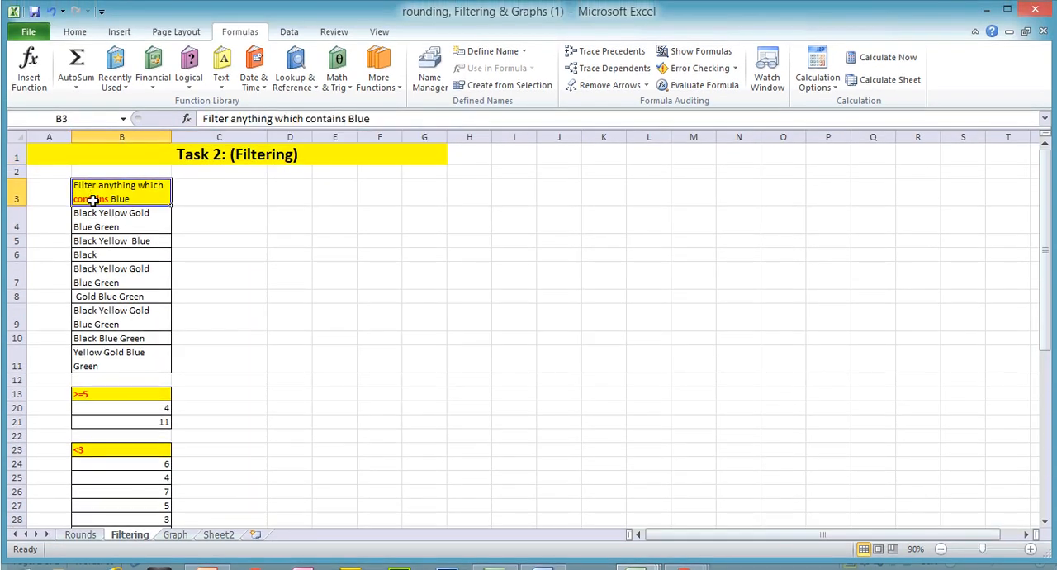
{"action": "left_click", "coordinate": [74, 31]}
{"action": "left_click", "coordinate": [931, 86]}
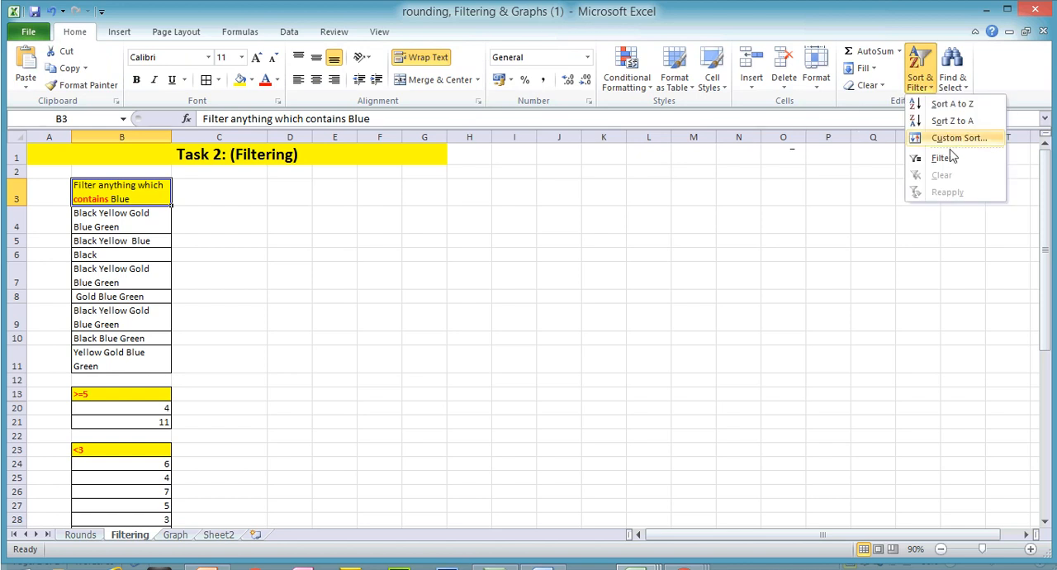
{"action": "left_click", "coordinate": [944, 157]}
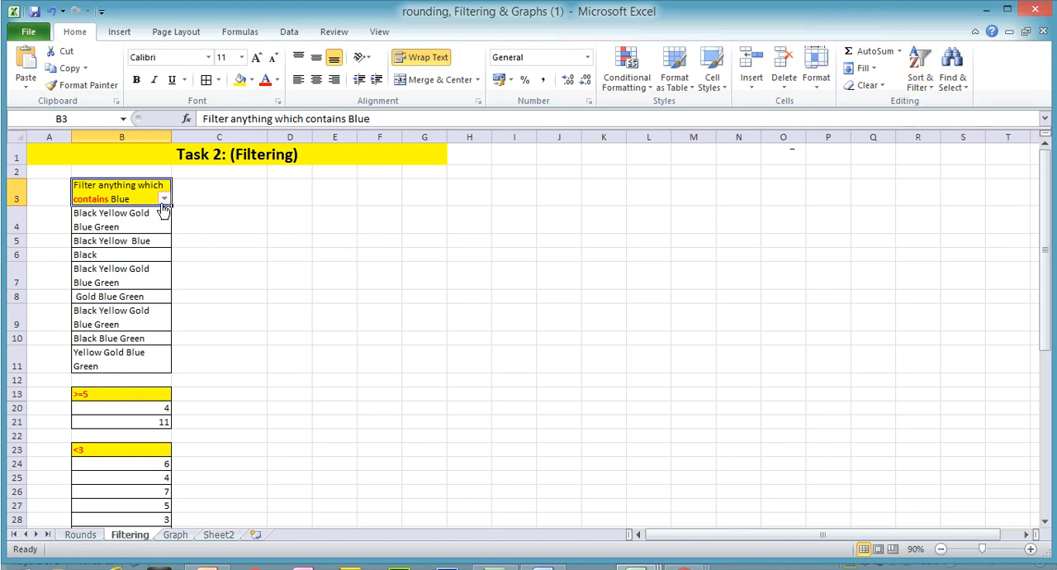
- Set up a custom text filter on the B3 column for rows that contain "blue"
{"action": "left_click", "coordinate": [165, 199]}
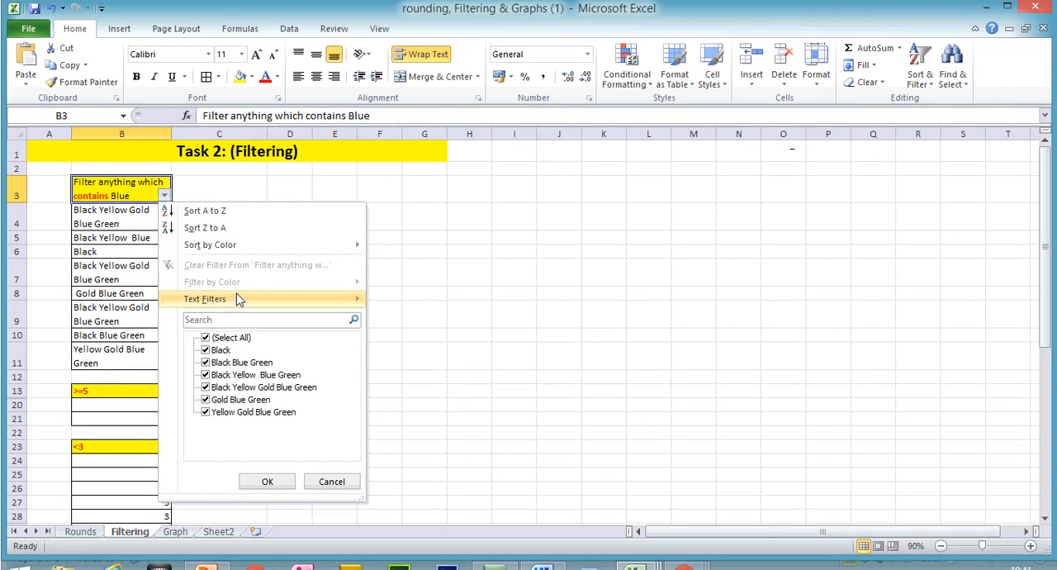
{"action": "mouse_move", "coordinate": [239, 301]}
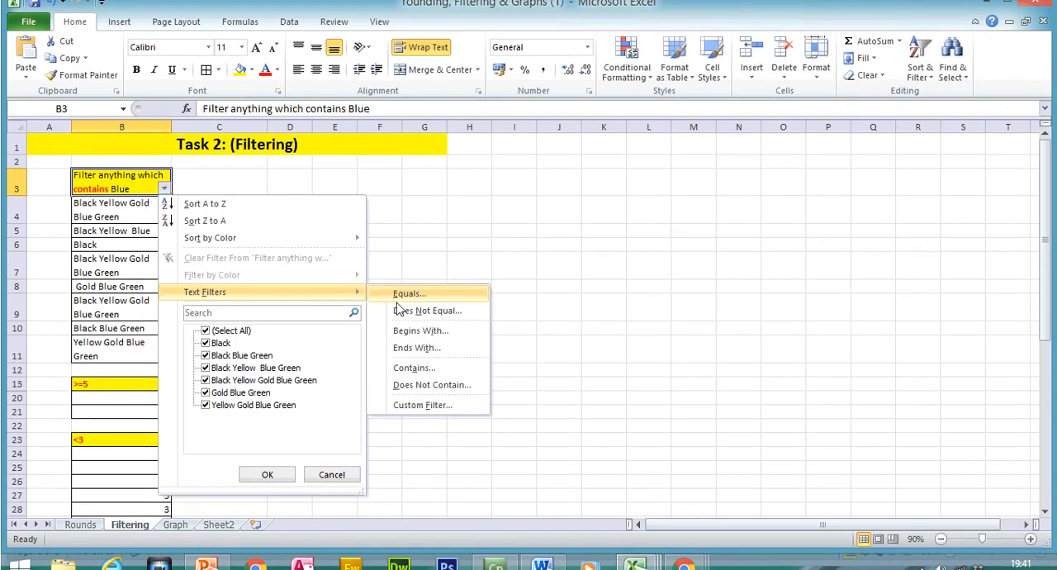
{"action": "left_click", "coordinate": [415, 367]}
{"action": "type", "text": "blue"}
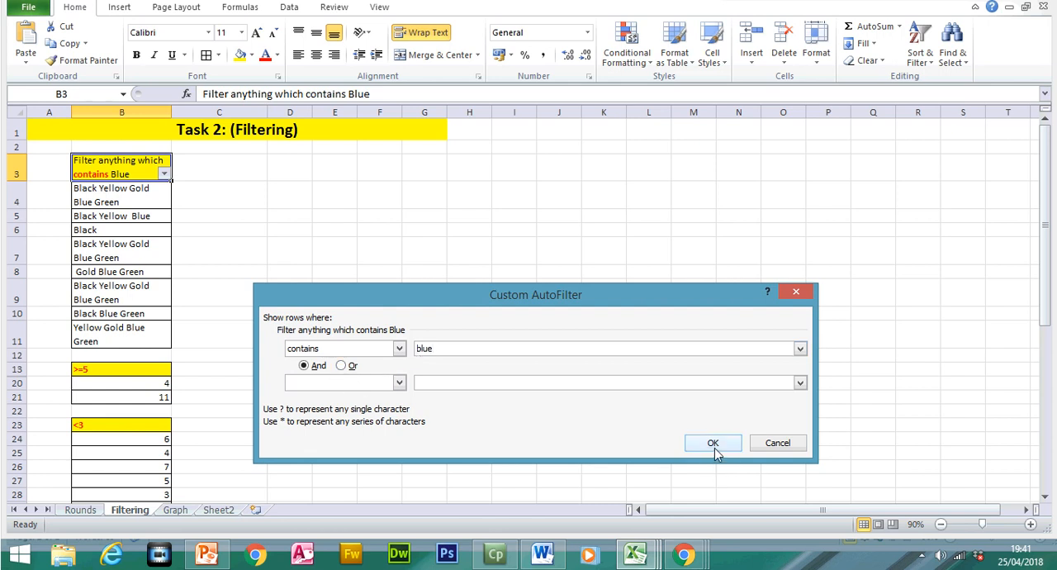
- Try a second "contains" condition in the custom filter, comparing And with Or, and reset that condition to blank with And
{"action": "left_click", "coordinate": [338, 383]}
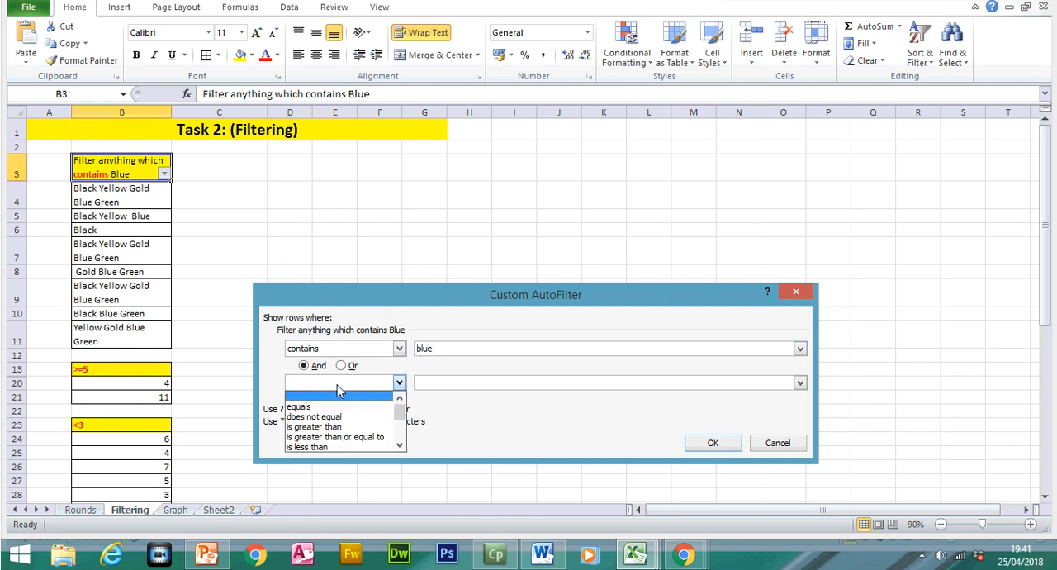
{"action": "left_click", "coordinate": [401, 437]}
{"action": "left_click", "coordinate": [401, 440]}
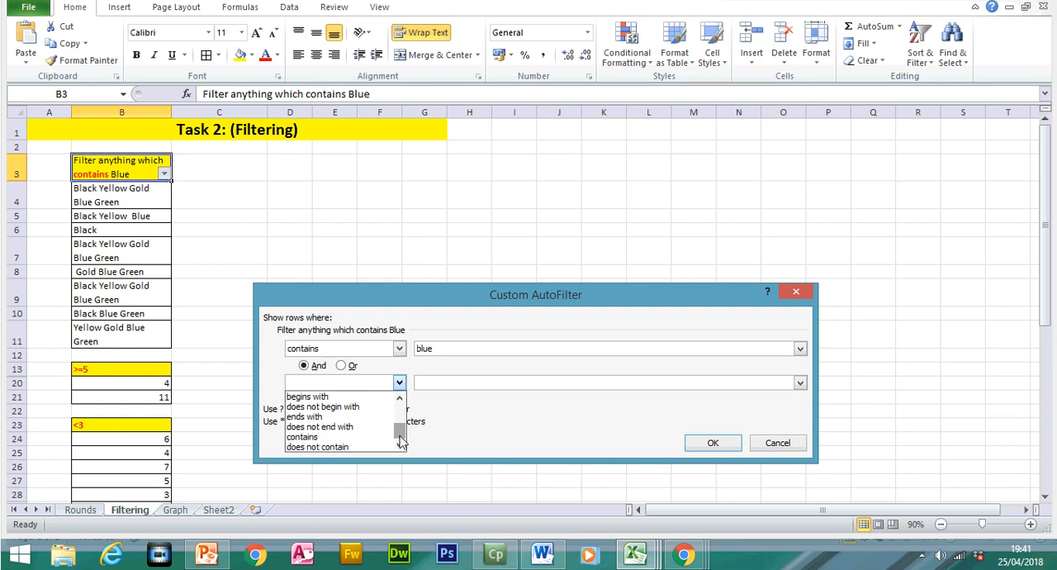
{"action": "left_click", "coordinate": [365, 437]}
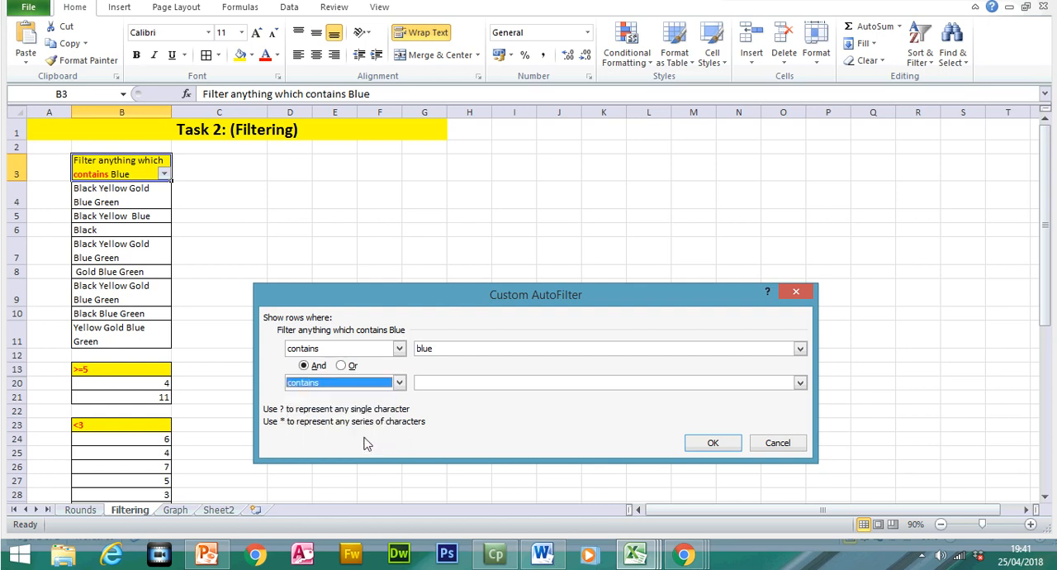
{"action": "left_click", "coordinate": [439, 385]}
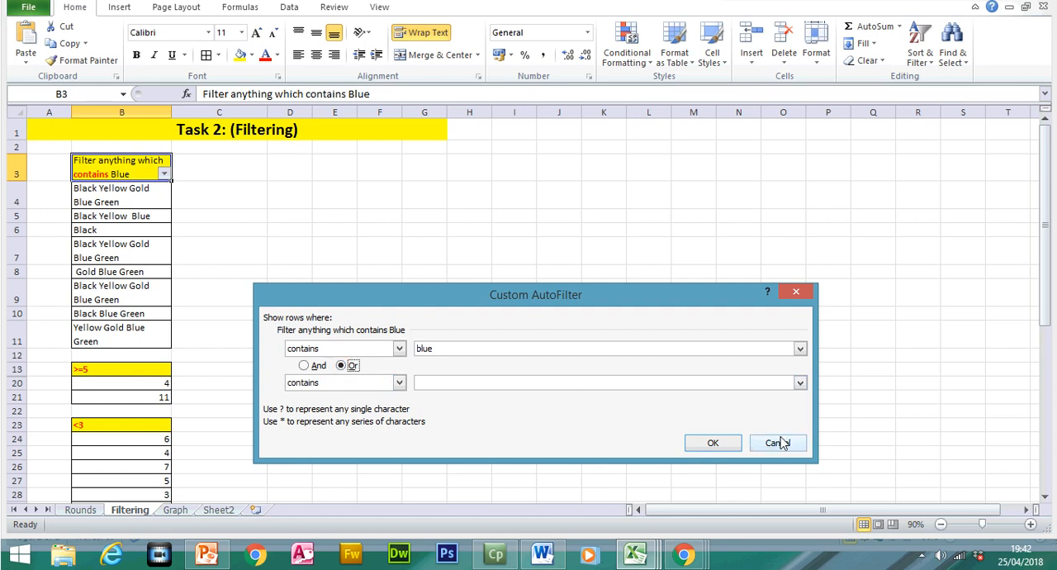
{"action": "left_click", "coordinate": [306, 366]}
{"action": "left_click", "coordinate": [398, 382]}
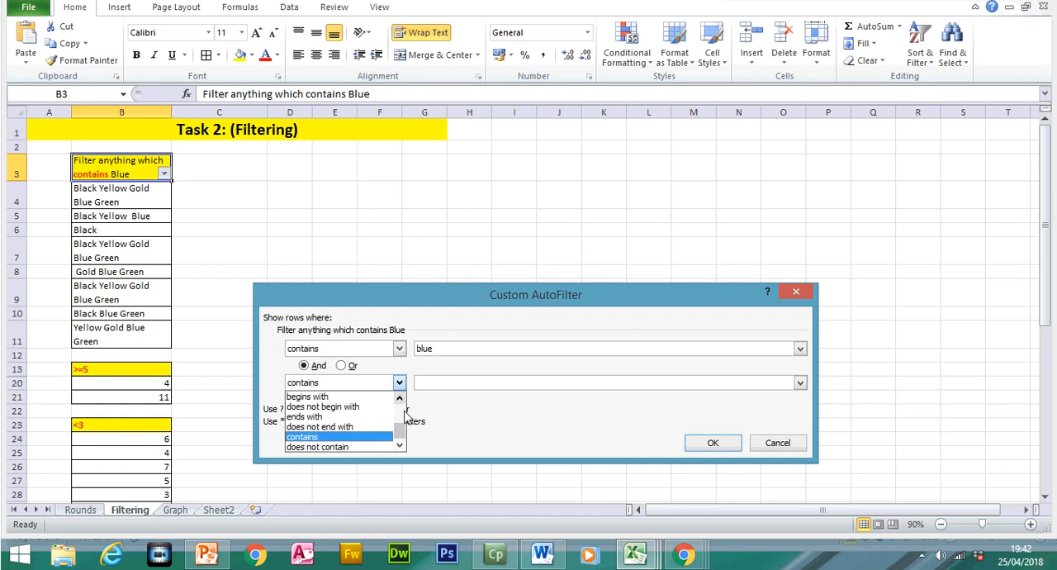
{"action": "scroll", "coordinate": [400, 405], "scroll_direction": "up", "scroll_amount": 3}
{"action": "left_click", "coordinate": [383, 403]}
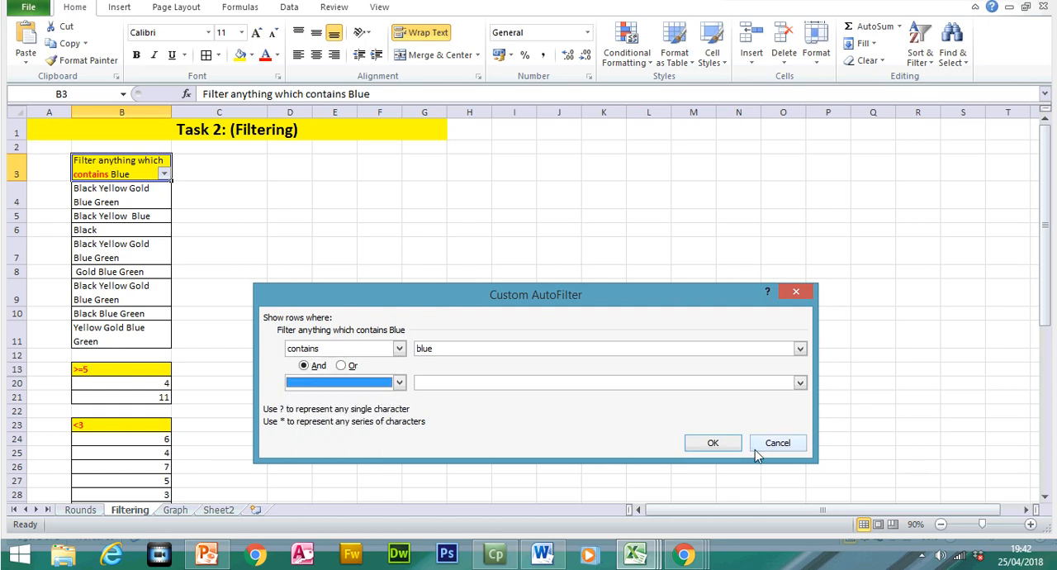
- Apply the contains "blue" filter and check the remaining colour entries below B3
{"action": "left_click", "coordinate": [713, 442]}
{"action": "left_click", "coordinate": [121, 226]}
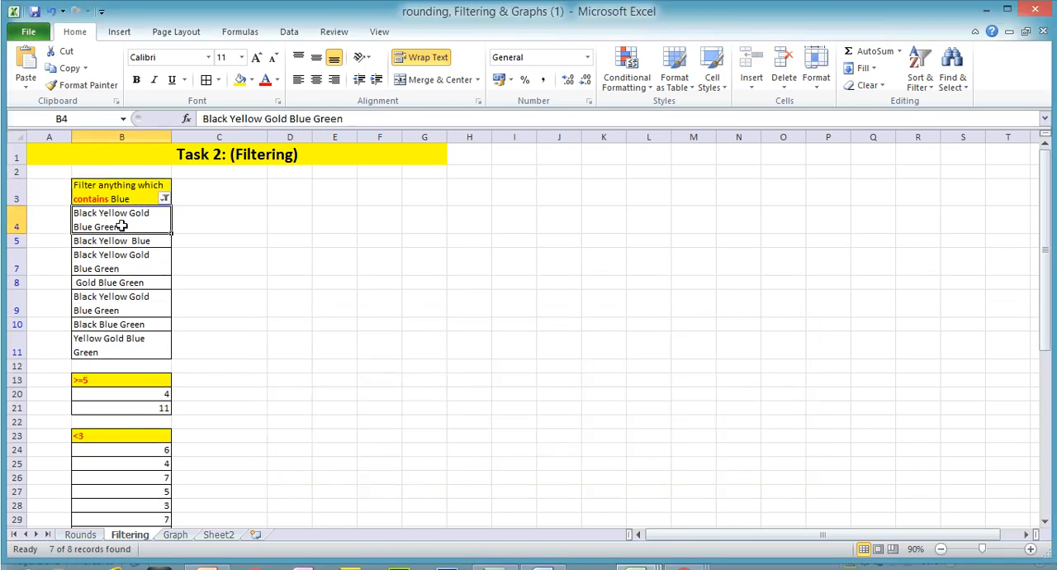
{"action": "left_click", "coordinate": [153, 242]}
{"action": "left_click", "coordinate": [153, 259]}
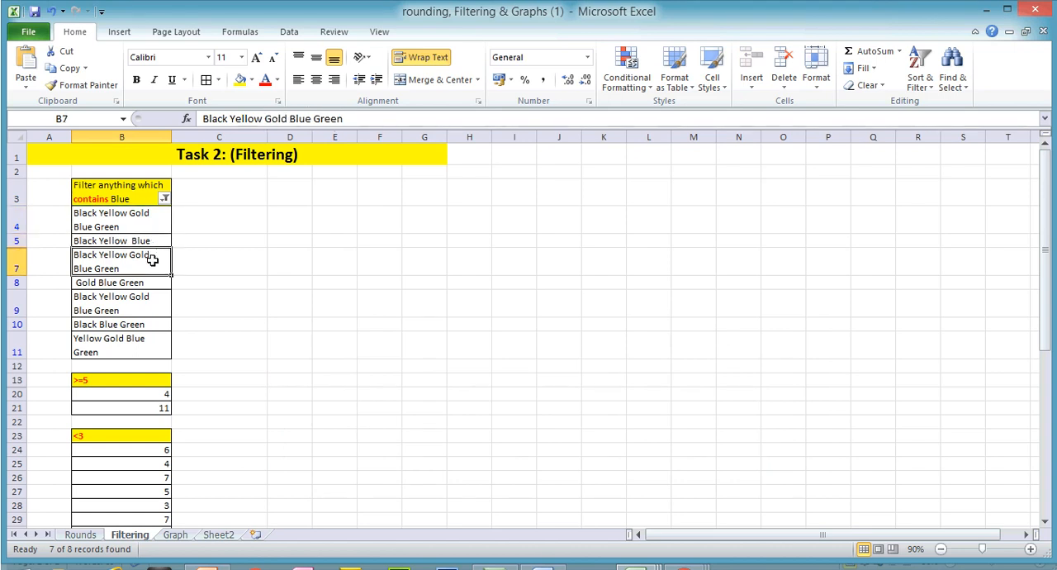
{"action": "left_click", "coordinate": [142, 285]}
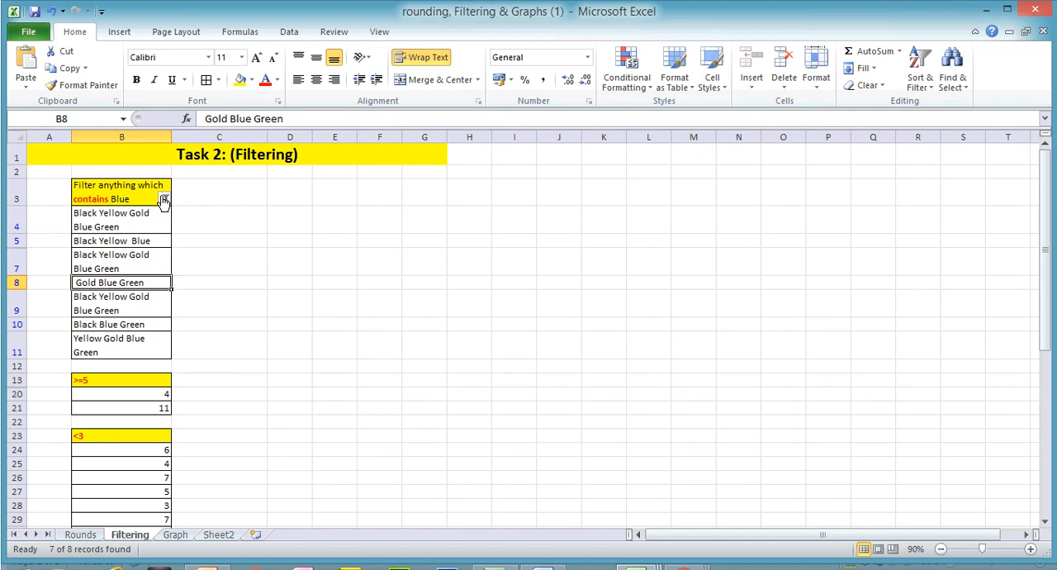
- Clear the contains filter from the B3 column and show only the Black Blue Green and Black Yellow Blue Green entries
{"action": "left_click", "coordinate": [165, 199]}
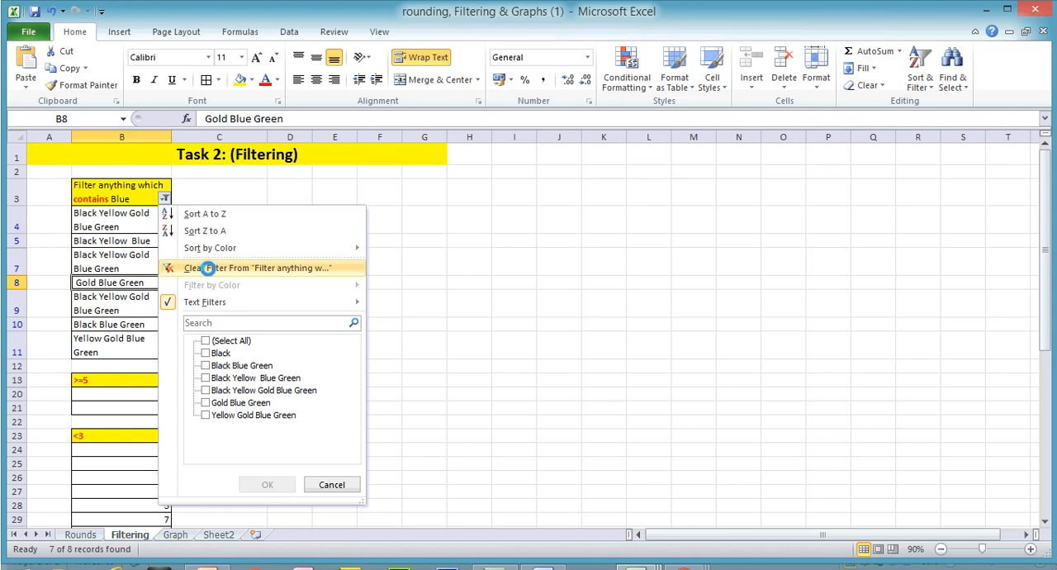
{"action": "left_click", "coordinate": [273, 268]}
{"action": "left_click", "coordinate": [164, 199]}
{"action": "left_click", "coordinate": [205, 340]}
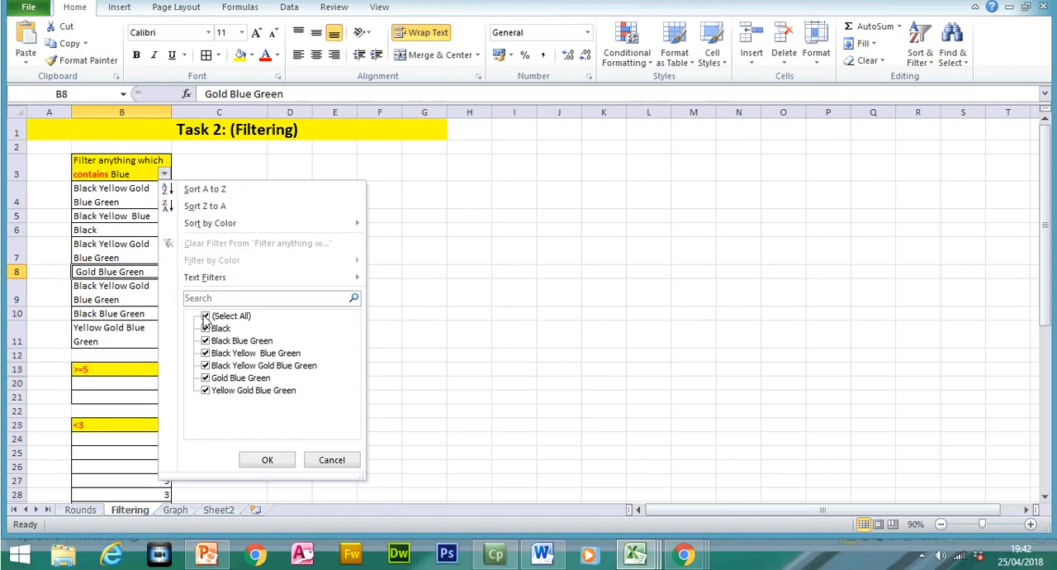
{"action": "left_click", "coordinate": [205, 341]}
{"action": "left_click", "coordinate": [205, 352]}
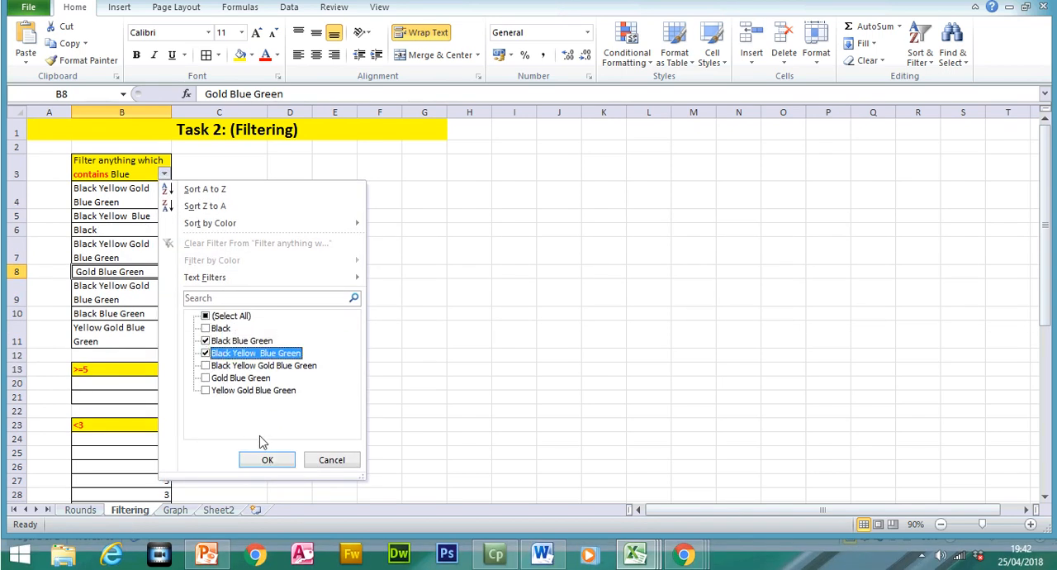
{"action": "left_click", "coordinate": [280, 460]}
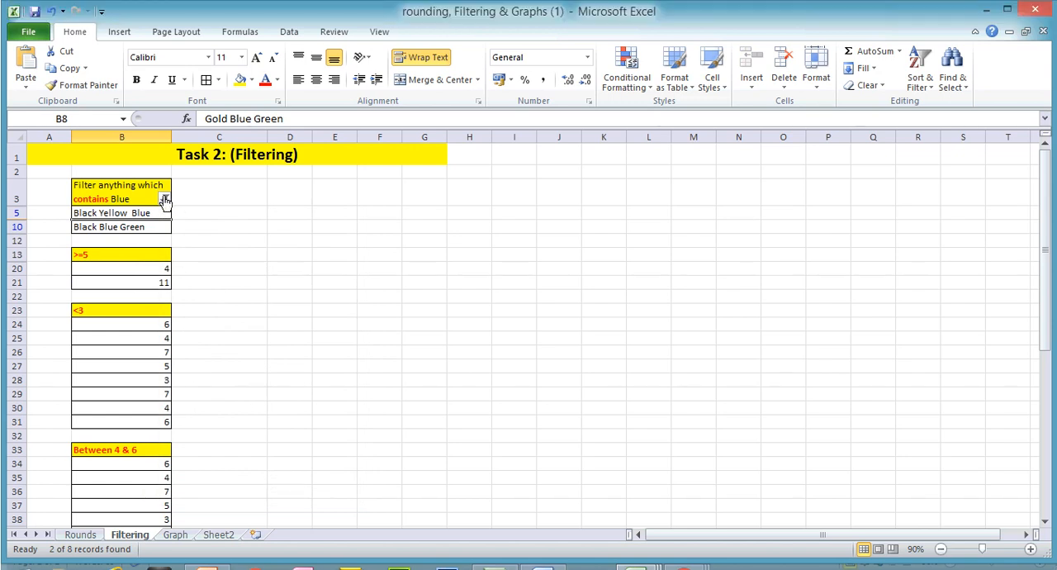
- Clear the value filter from the B3 column and view the available text filter conditions without applying one
{"action": "left_click", "coordinate": [165, 173]}
{"action": "left_click", "coordinate": [212, 275]}
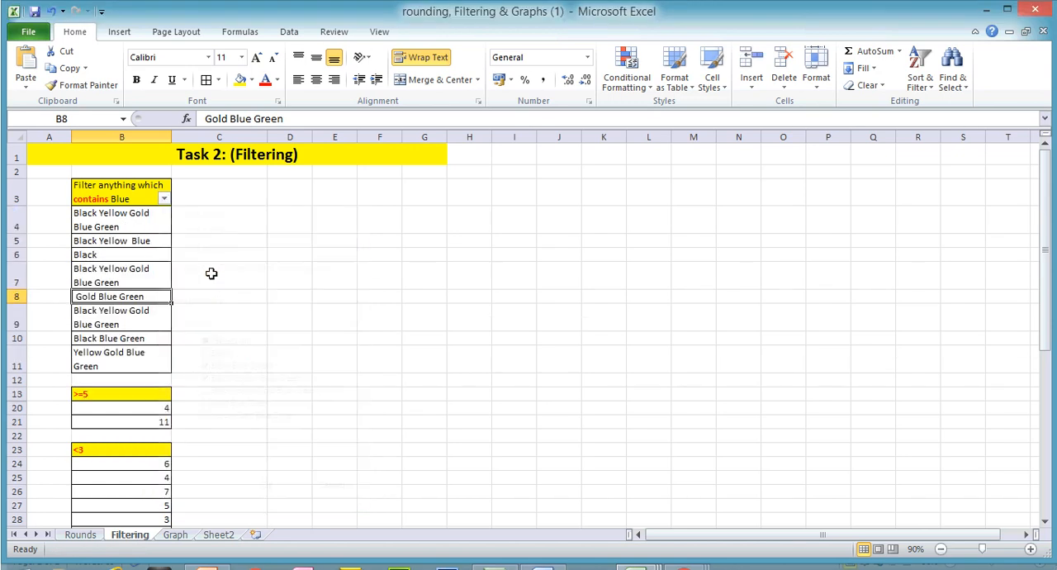
{"action": "left_click", "coordinate": [165, 199]}
{"action": "mouse_move", "coordinate": [238, 296]}
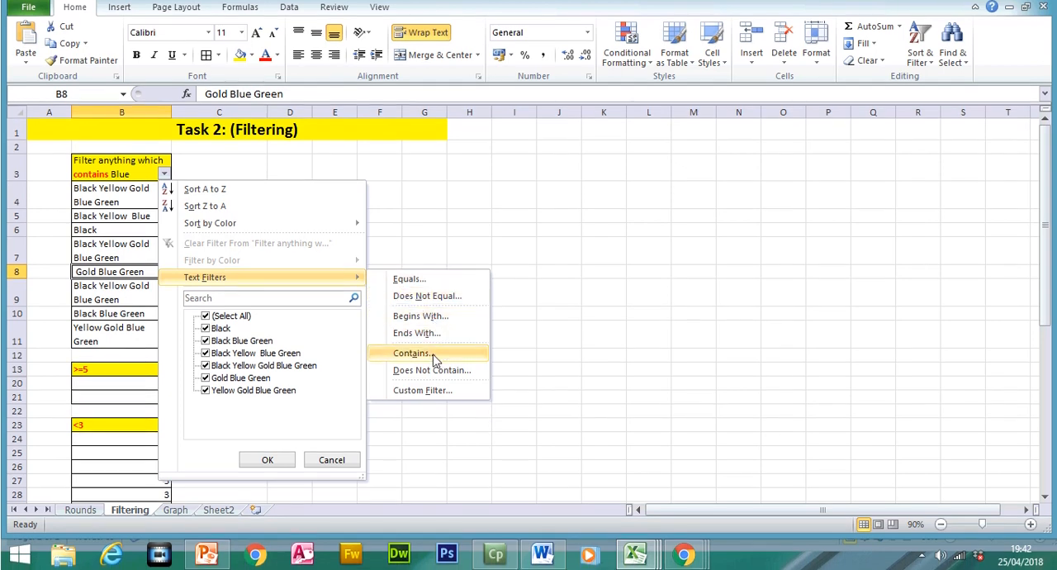
{"action": "left_click", "coordinate": [512, 357]}
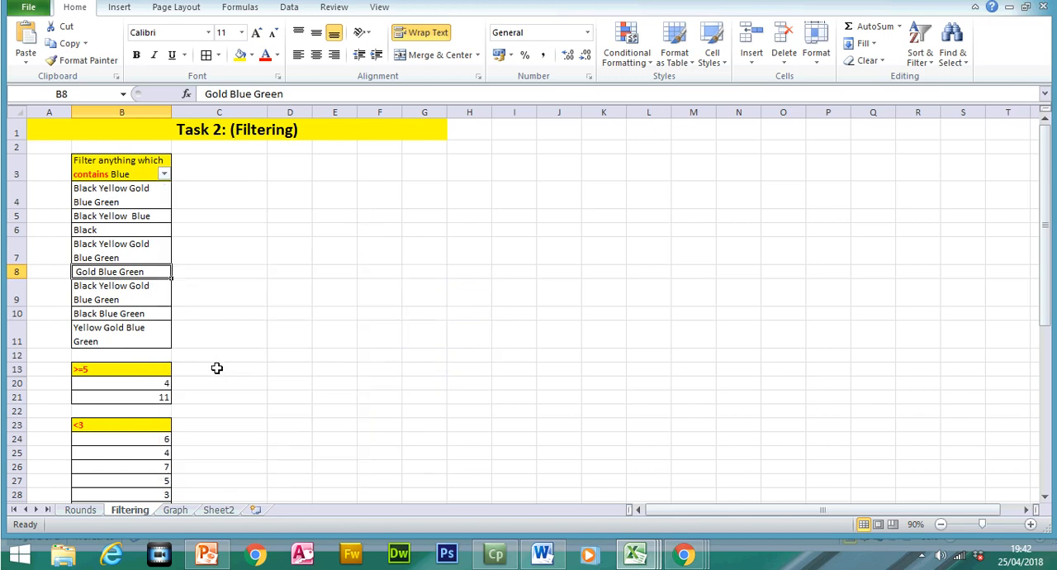
- Move the filter to the "<3" header in B23 and view its number filter conditions without applying one
{"action": "left_click", "coordinate": [150, 427]}
{"action": "left_click", "coordinate": [920, 52]}
{"action": "left_click", "coordinate": [919, 138]}
{"action": "left_click", "coordinate": [920, 77]}
{"action": "left_click", "coordinate": [925, 158]}
{"action": "left_click", "coordinate": [165, 424]}
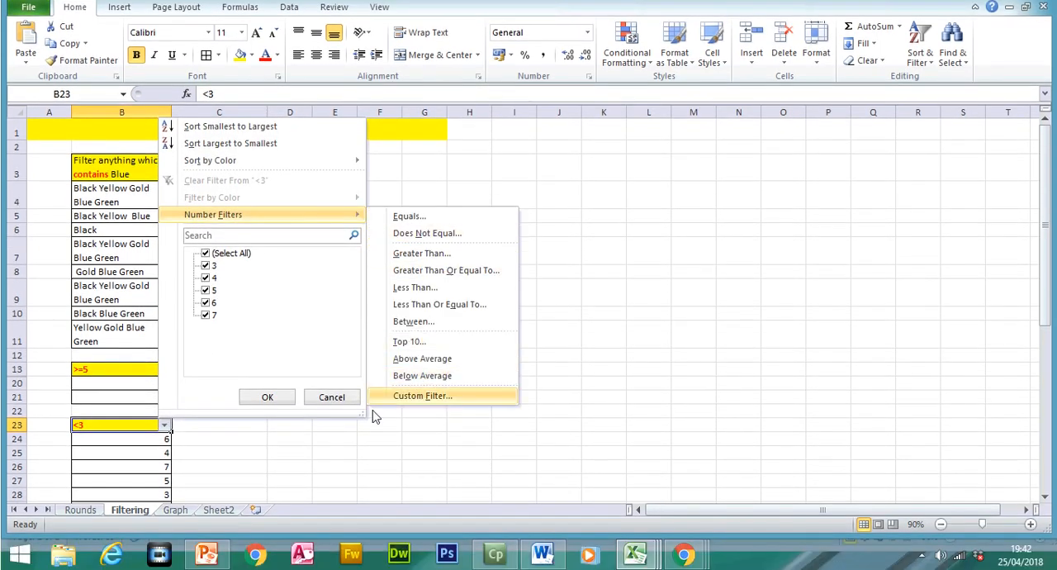
{"action": "left_click", "coordinate": [331, 397]}
- Switch to the Vlookups (1) workbook and turn on filtering for the header row A3:J3 of the Task 1 sheet
{"action": "left_click", "coordinate": [86, 509]}
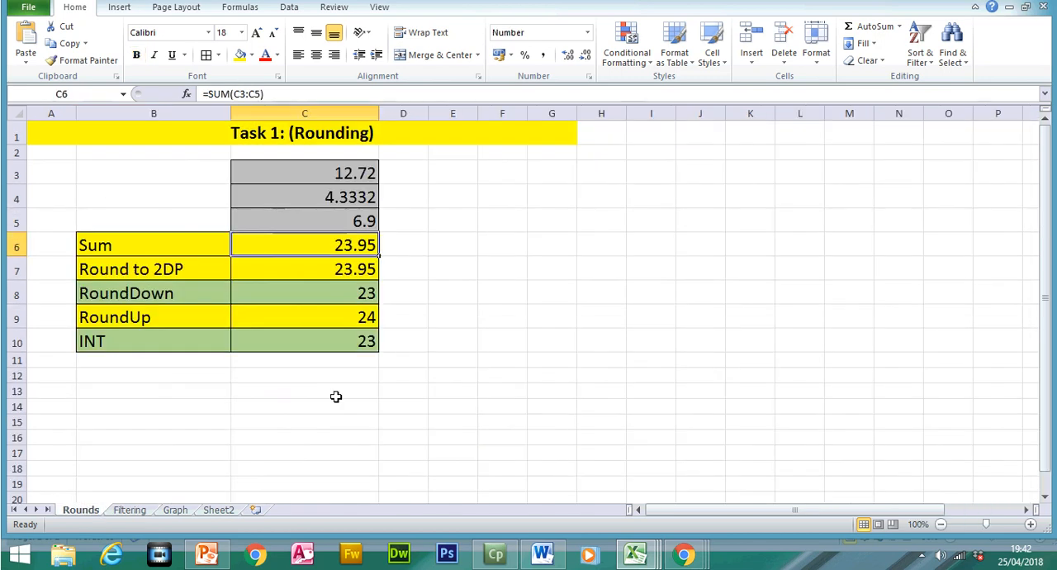
{"action": "left_click", "coordinate": [649, 560]}
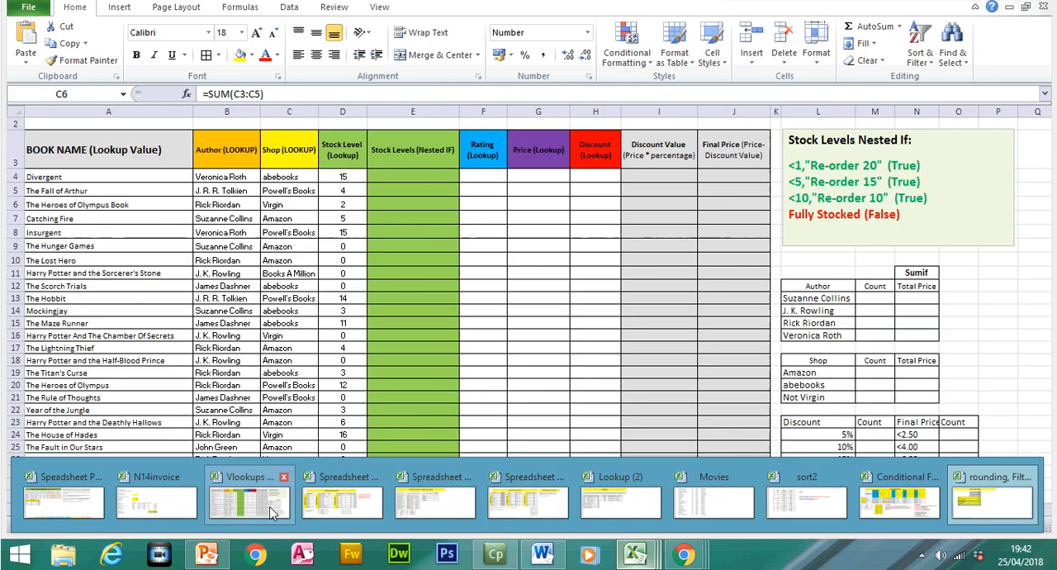
{"action": "left_click", "coordinate": [273, 512]}
{"action": "left_click_drag", "start_coordinate": [82, 173], "coordinate": [750, 167]}
{"action": "left_click", "coordinate": [921, 75]}
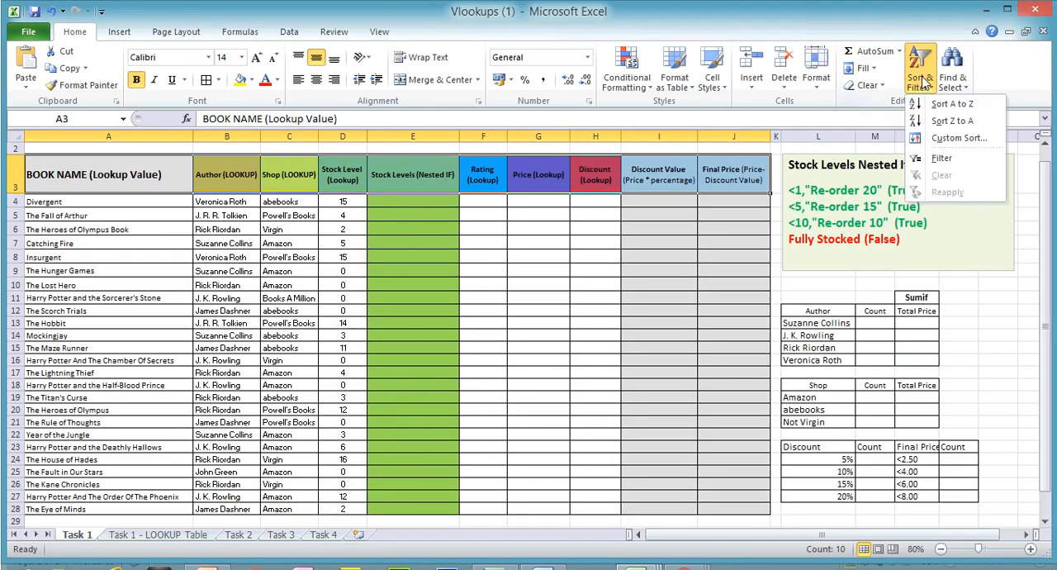
{"action": "left_click", "coordinate": [942, 160]}
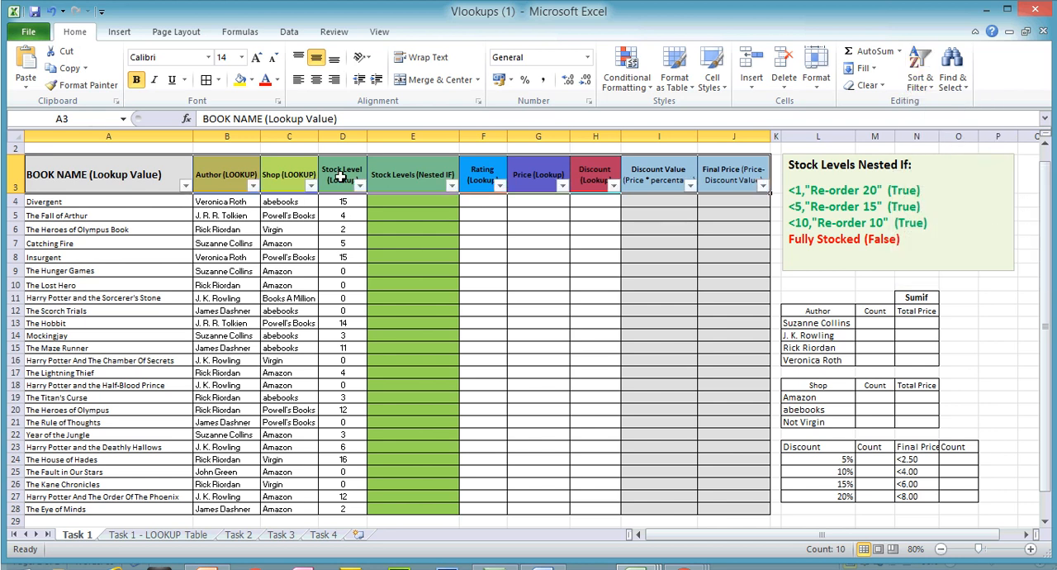
- Turn the header row filters off and back on with only the Discount header selected
{"action": "left_click", "coordinate": [578, 171]}
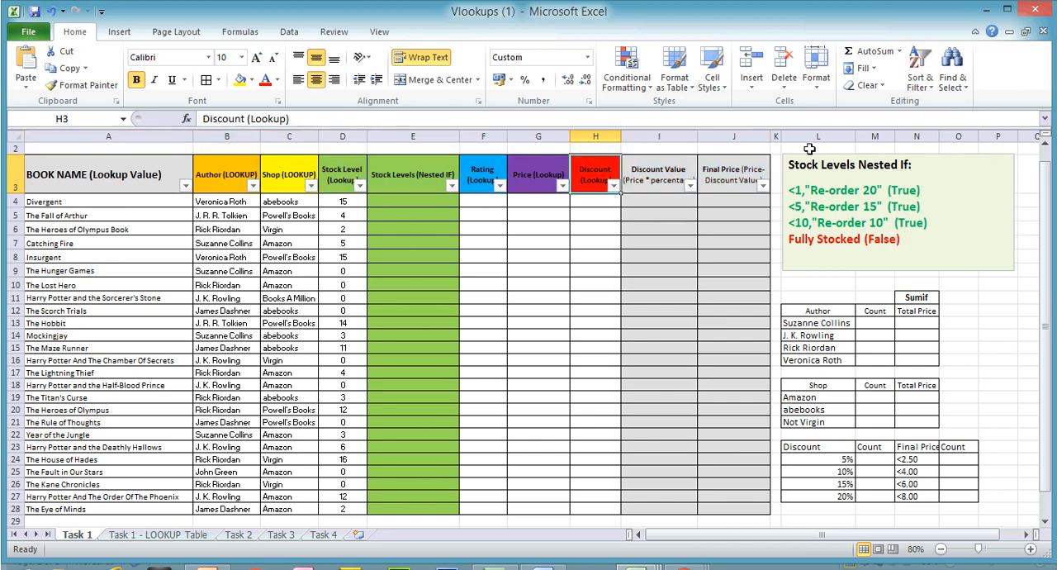
{"action": "left_click", "coordinate": [919, 82]}
{"action": "left_click", "coordinate": [941, 158]}
{"action": "left_click", "coordinate": [918, 83]}
{"action": "left_click", "coordinate": [942, 160]}
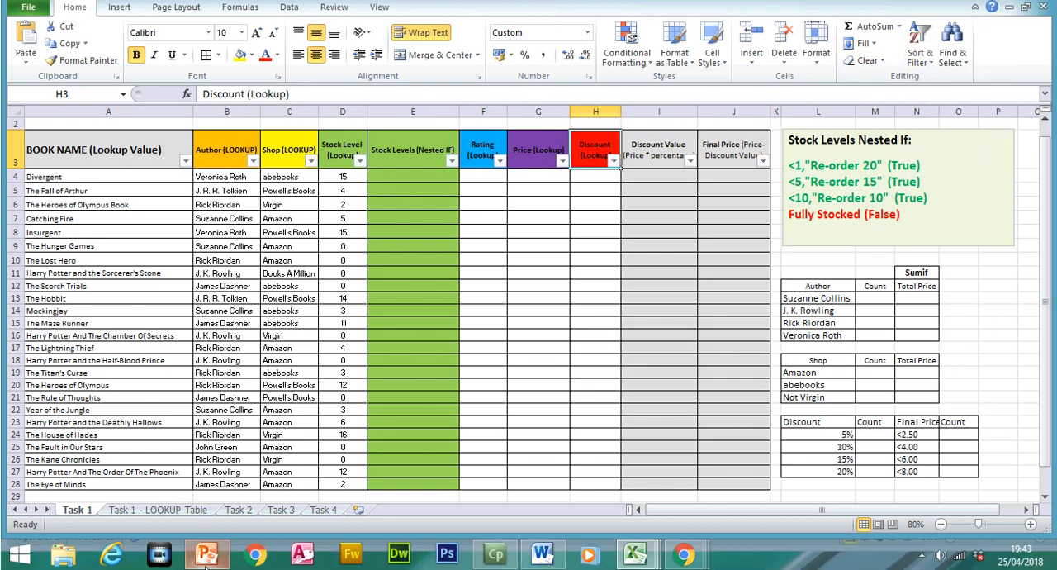
- View the Filtering exam questions on slide 51 of the PowerPoint revision presentation, and return to the Vlookups (1) workbook in Excel
{"action": "left_click", "coordinate": [206, 569]}
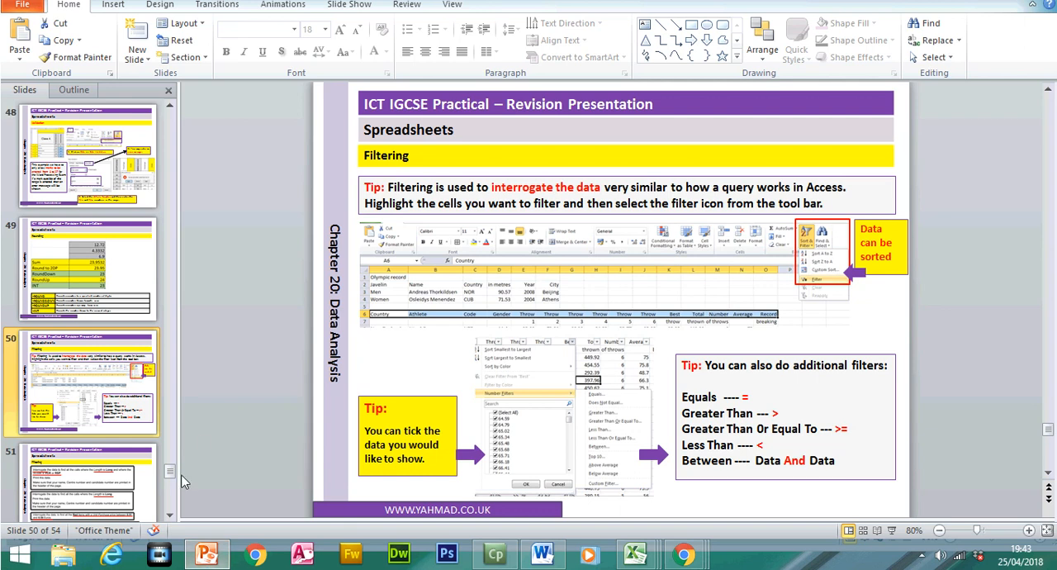
{"action": "left_click", "coordinate": [90, 483]}
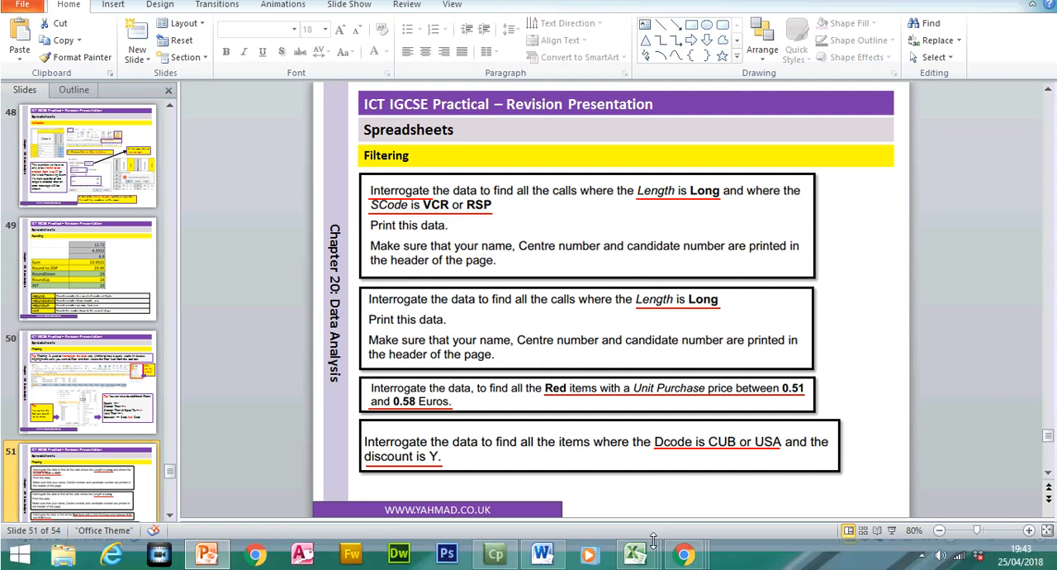
{"action": "left_click", "coordinate": [652, 551]}
{"action": "mouse_move", "coordinate": [363, 495]}
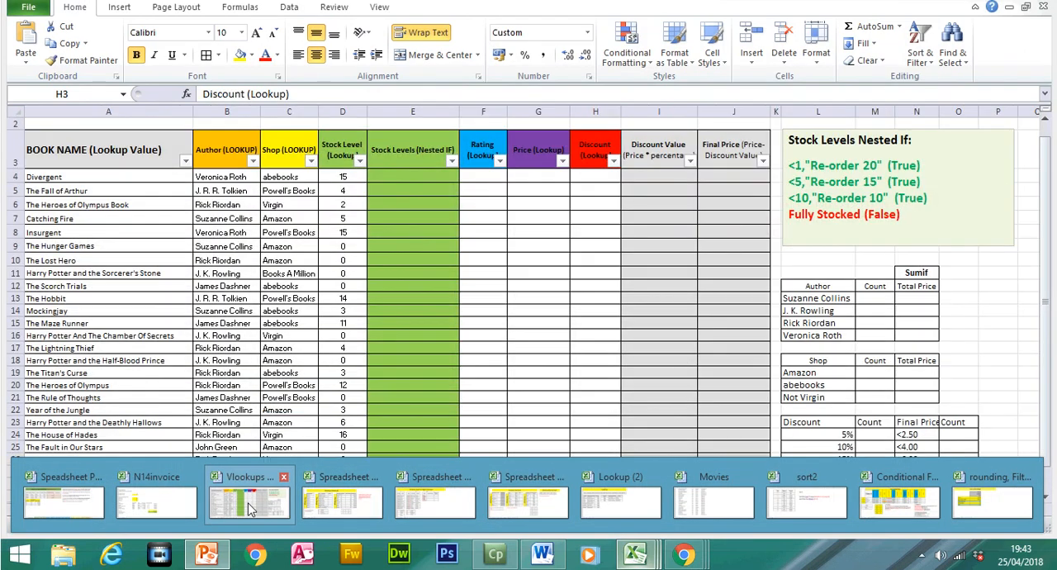
{"action": "left_click", "coordinate": [248, 499]}
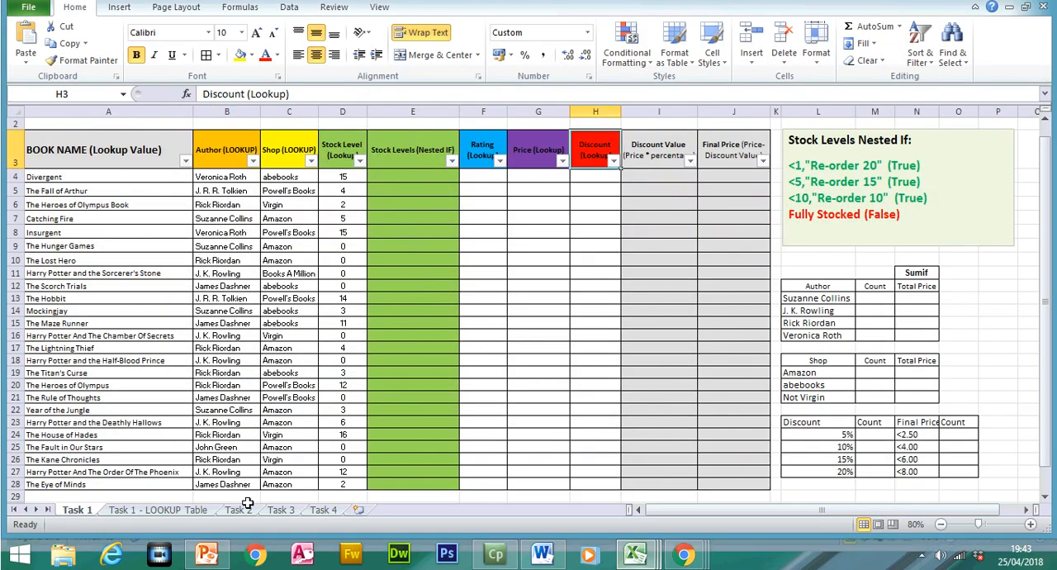
- Filter the Author column to show only Suzanne Collins and John Green
{"action": "left_click", "coordinate": [252, 185]}
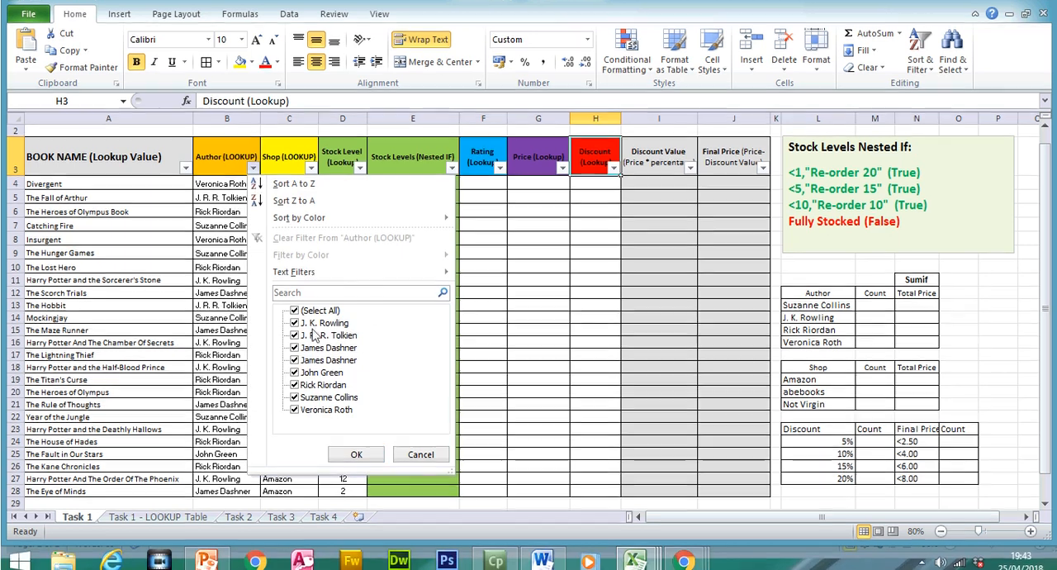
{"action": "left_click", "coordinate": [295, 304]}
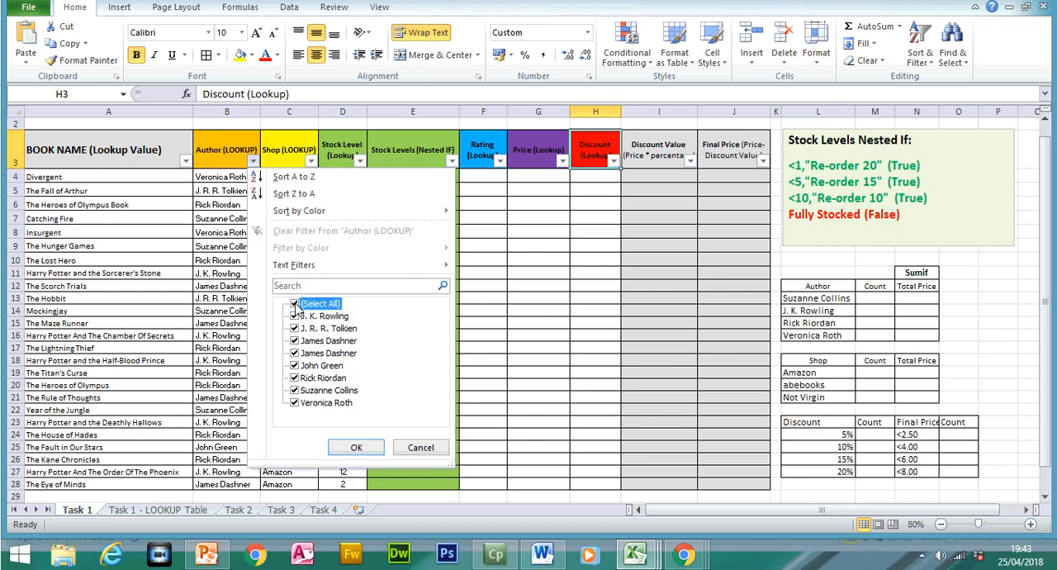
{"action": "left_click", "coordinate": [295, 389]}
{"action": "left_click", "coordinate": [295, 365]}
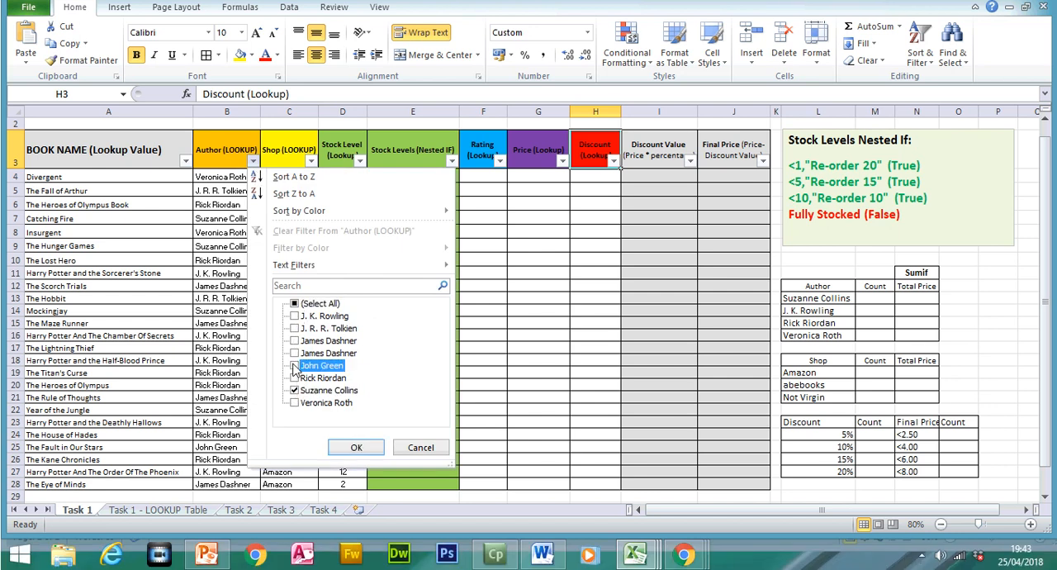
{"action": "left_click", "coordinate": [351, 446]}
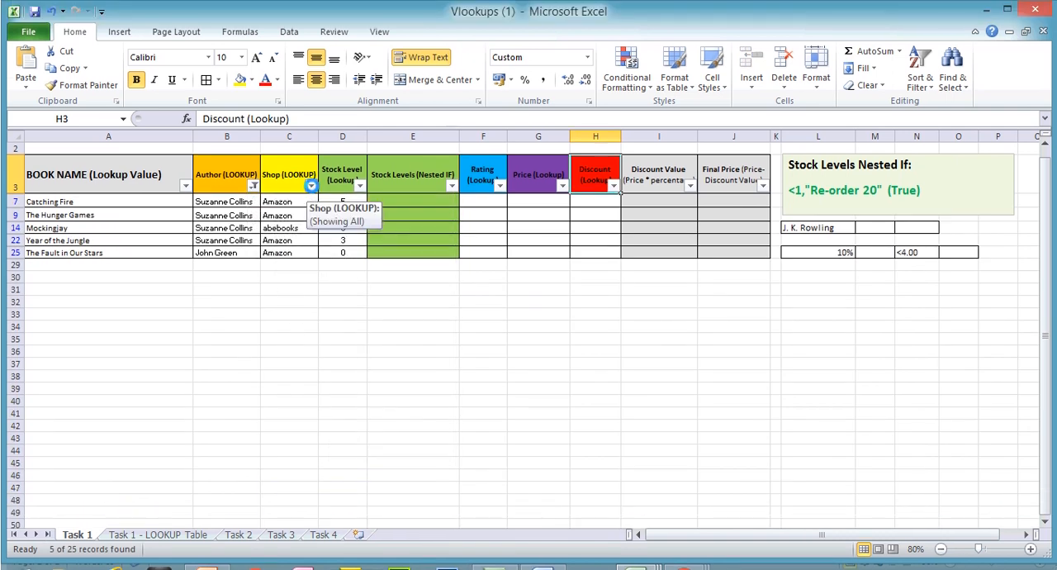
- Filter the Shop column to show only Amazon among the books by the two filtered authors
{"action": "left_click", "coordinate": [311, 187]}
{"action": "left_click", "coordinate": [352, 315]}
{"action": "left_click", "coordinate": [413, 446]}
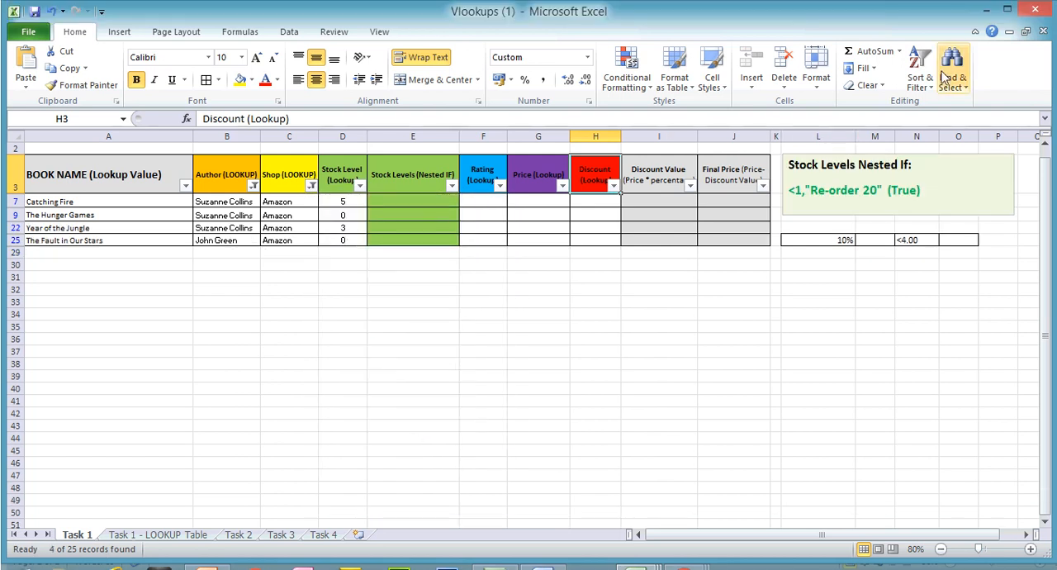
- Clear all filters, and filter the Author column to show only J. K. Rowling, the first James Dashner entry and Rick Riordan
{"action": "left_click", "coordinate": [920, 49]}
{"action": "left_click", "coordinate": [941, 175]}
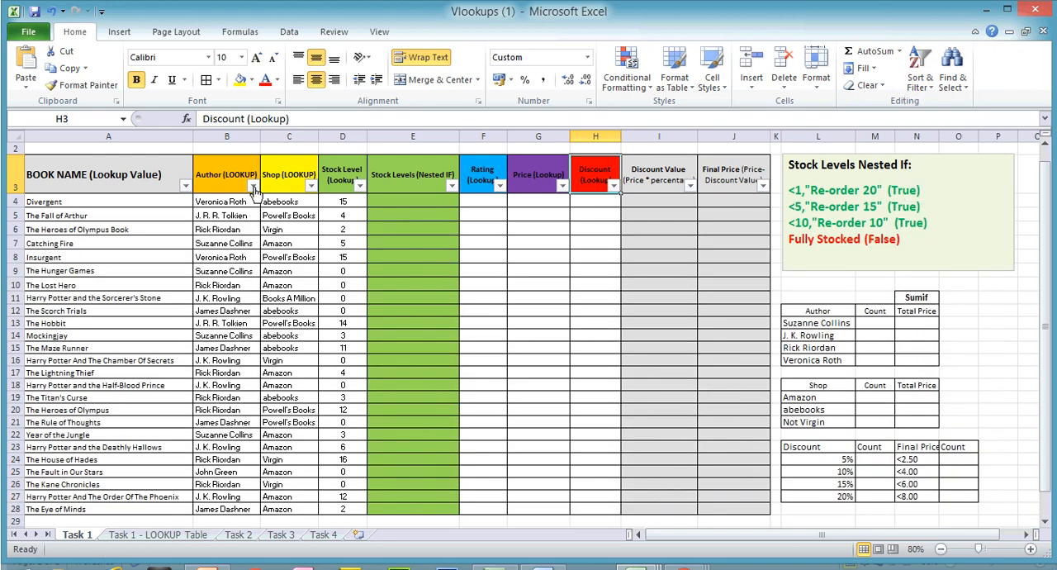
{"action": "left_click", "coordinate": [253, 186]}
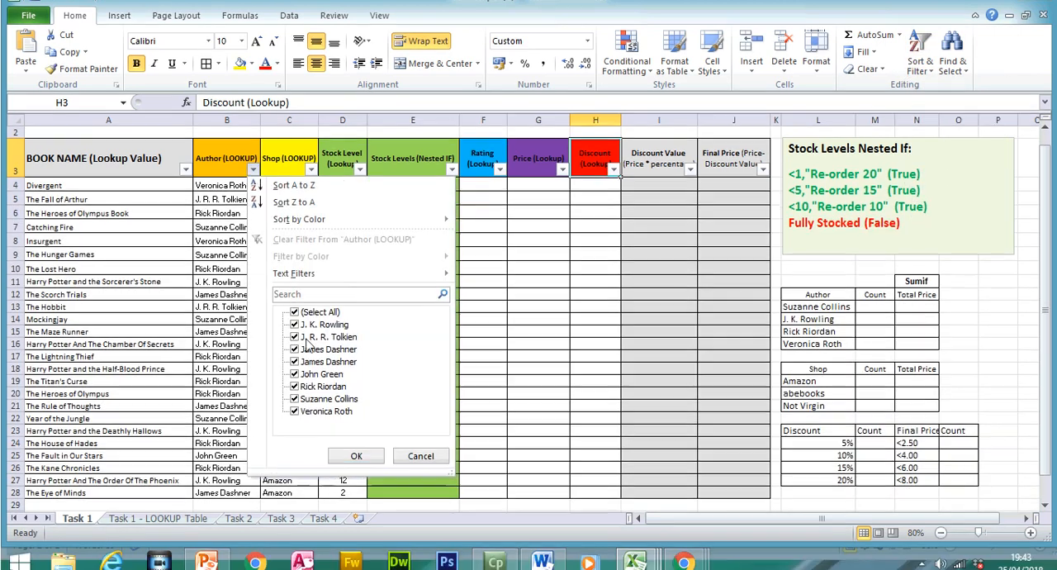
{"action": "left_click", "coordinate": [299, 331]}
{"action": "left_click", "coordinate": [295, 316]}
{"action": "left_click", "coordinate": [295, 340]}
{"action": "left_click", "coordinate": [295, 377]}
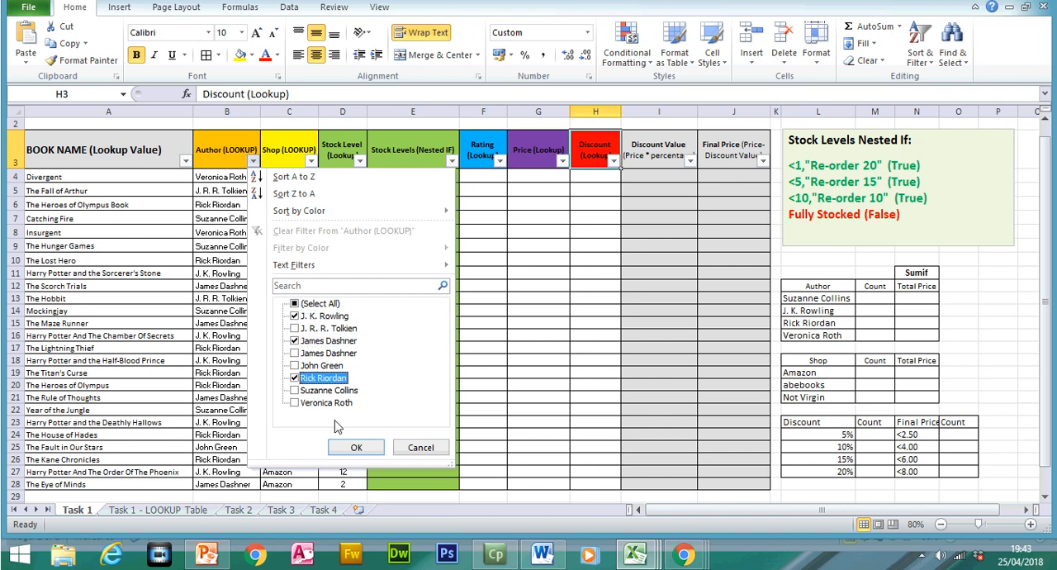
{"action": "left_click", "coordinate": [351, 446]}
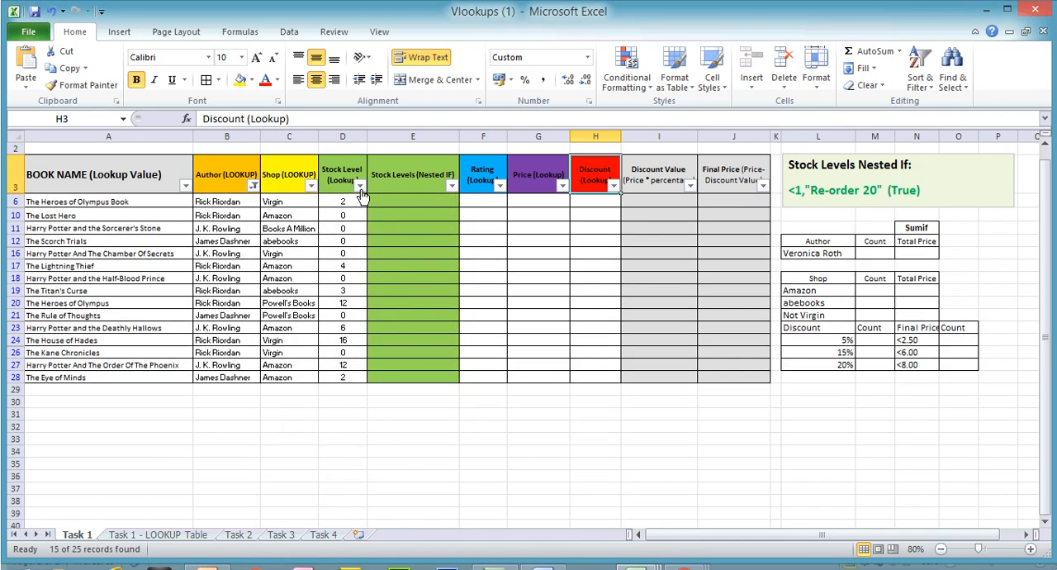
- Apply a number filter to the Stock Level column to show only values greater than 6
{"action": "left_click", "coordinate": [360, 187]}
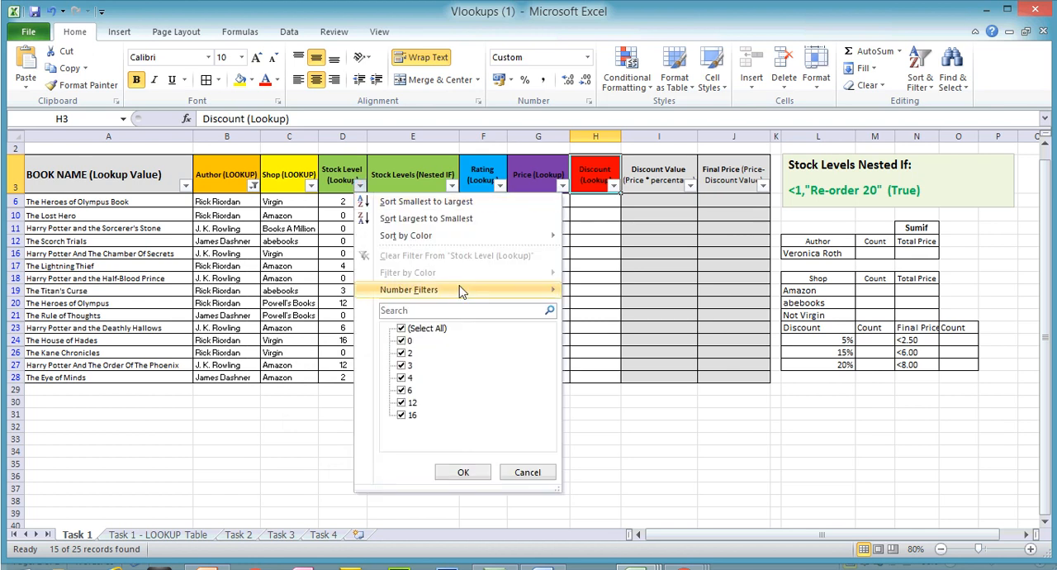
{"action": "mouse_move", "coordinate": [461, 290]}
{"action": "left_click", "coordinate": [631, 327]}
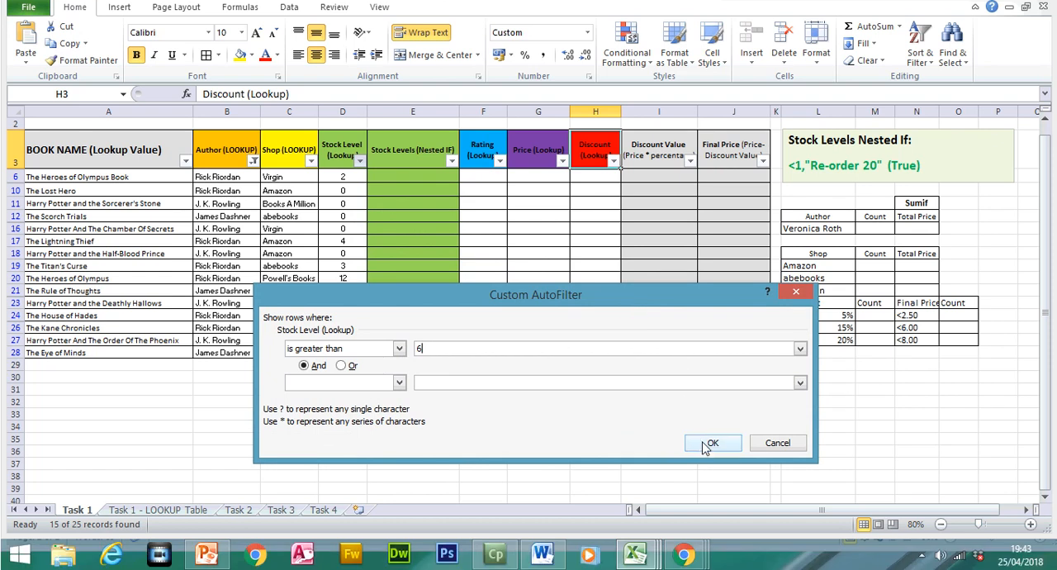
{"action": "left_click", "coordinate": [706, 447]}
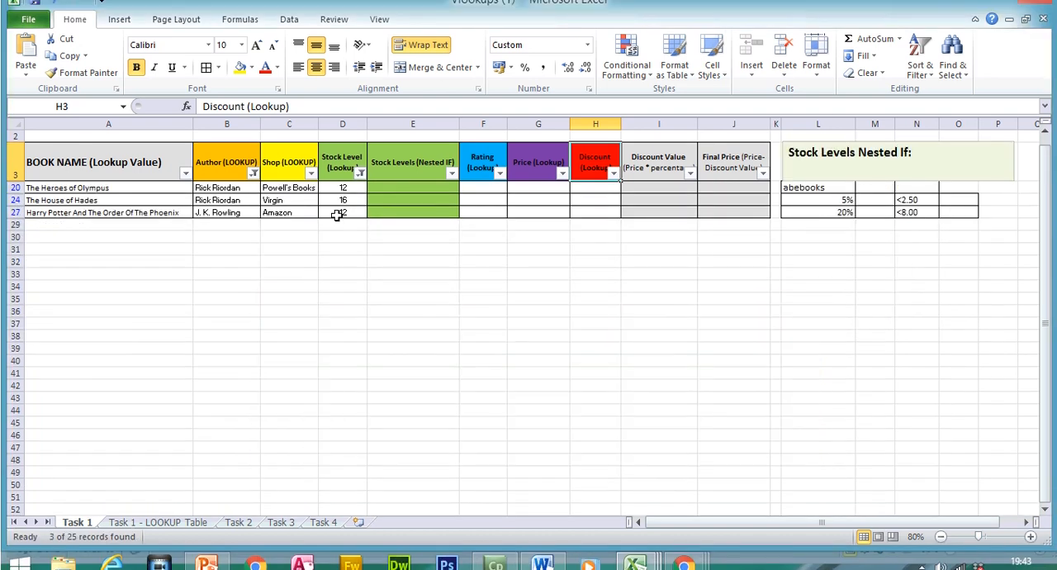
- Apply a text filter to the Shop column for entries that do not equal virgin, and turn off the header row filters
{"action": "left_click", "coordinate": [312, 186]}
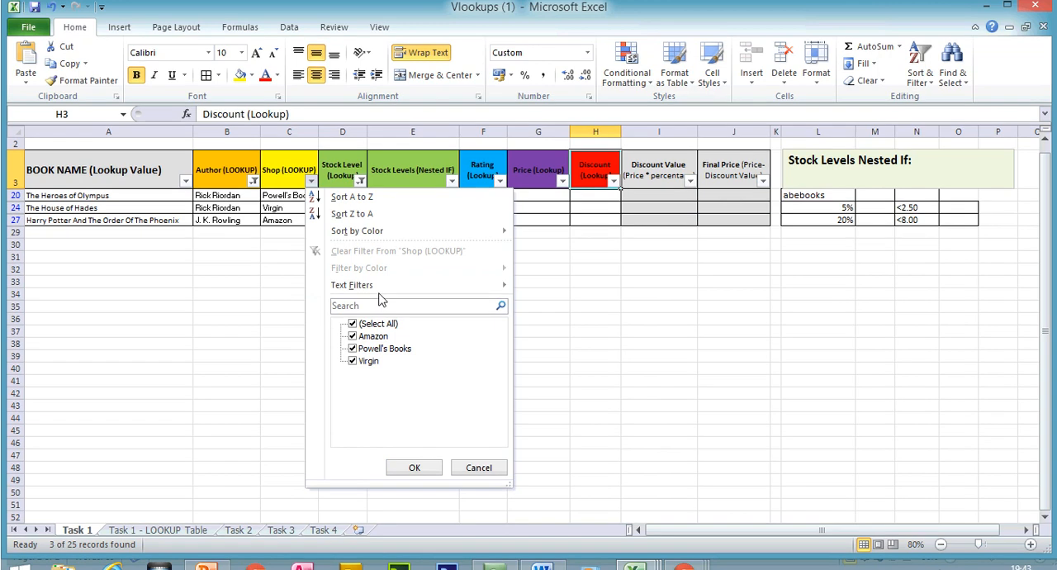
{"action": "mouse_move", "coordinate": [416, 288]}
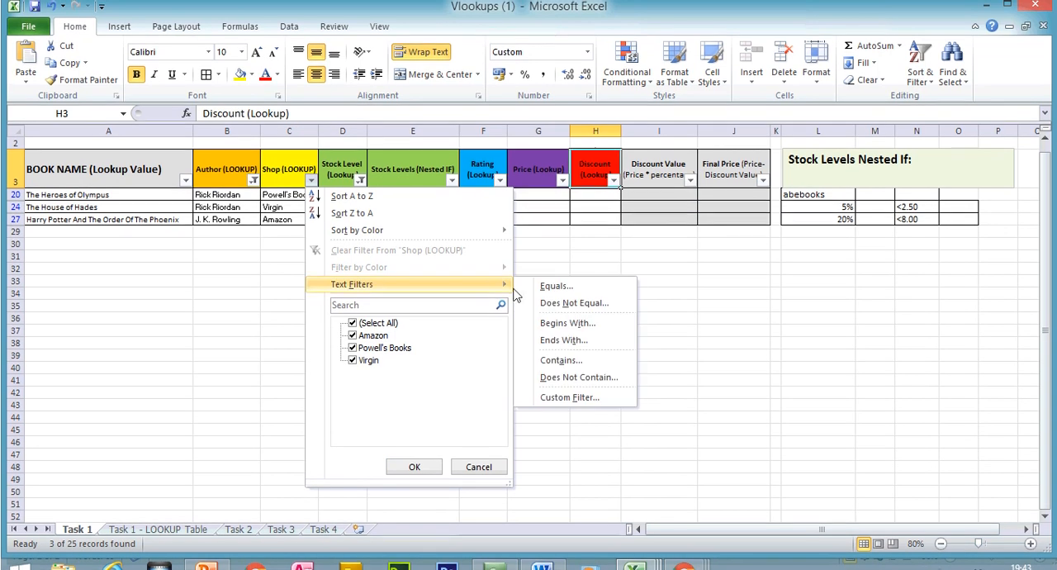
{"action": "left_click", "coordinate": [574, 305]}
{"action": "type", "text": "virgin"}
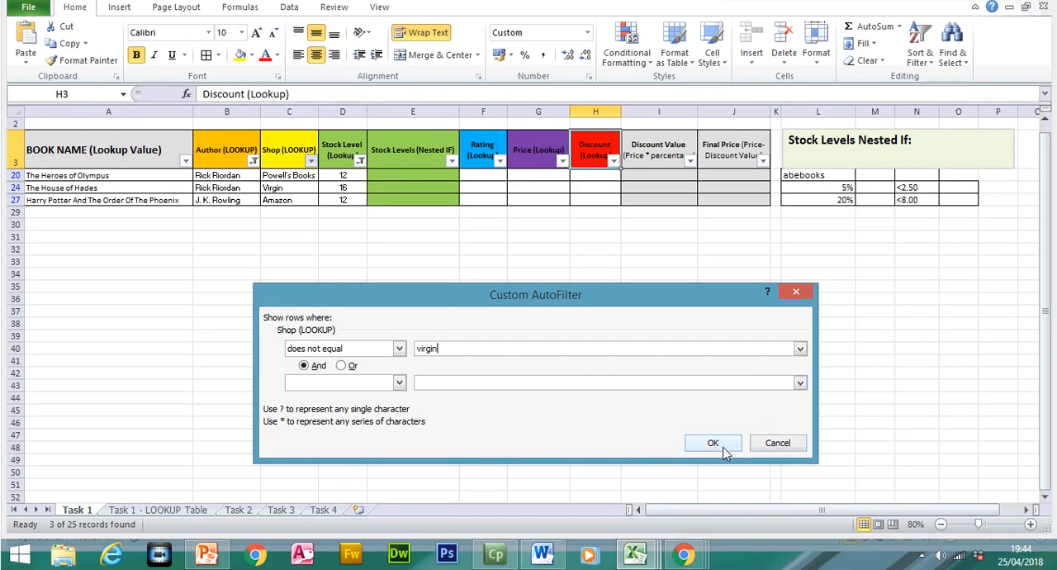
{"action": "left_click", "coordinate": [713, 444]}
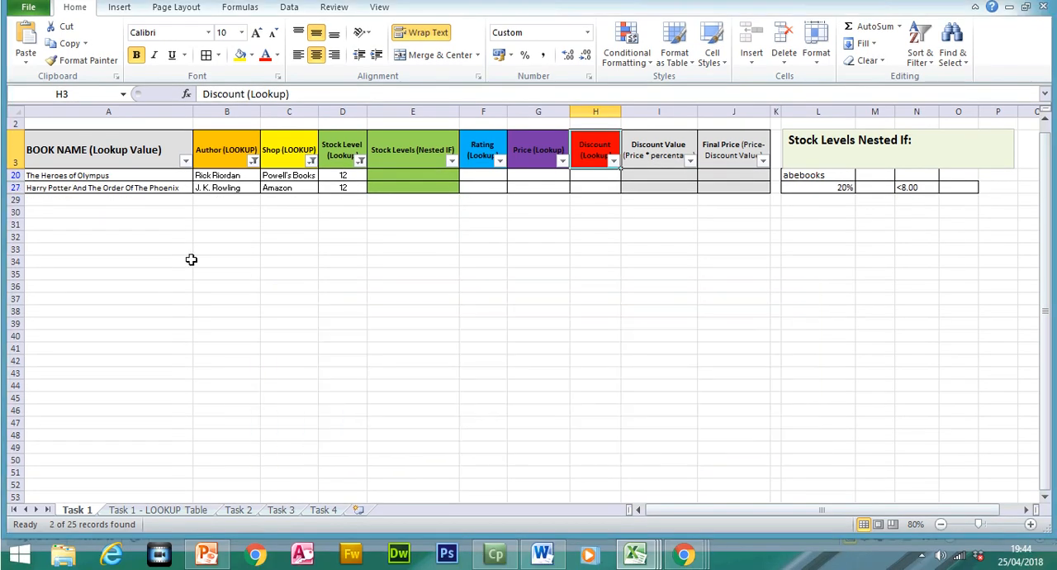
{"action": "left_click", "coordinate": [919, 77]}
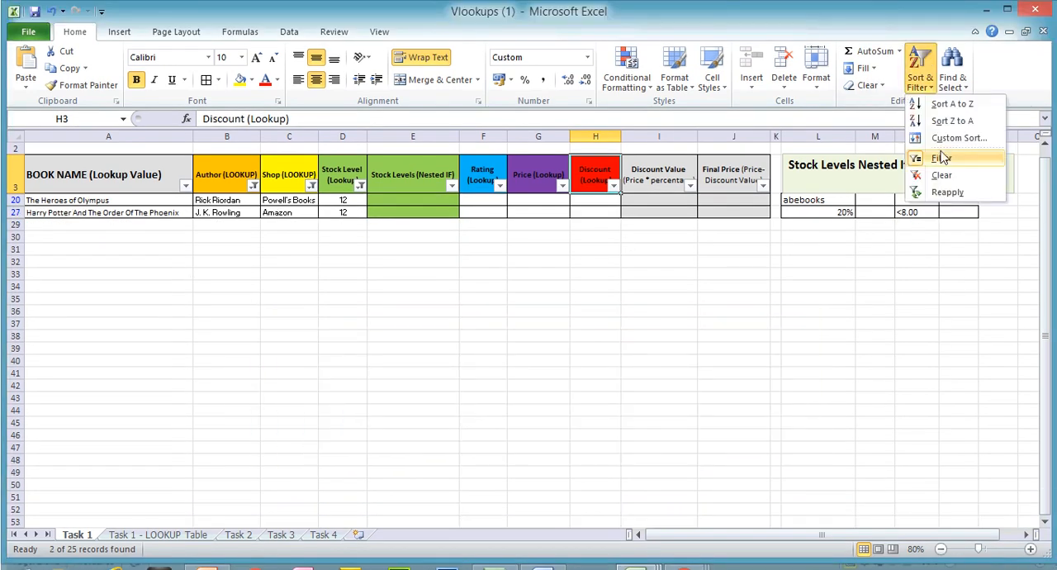
{"action": "left_click", "coordinate": [938, 157]}
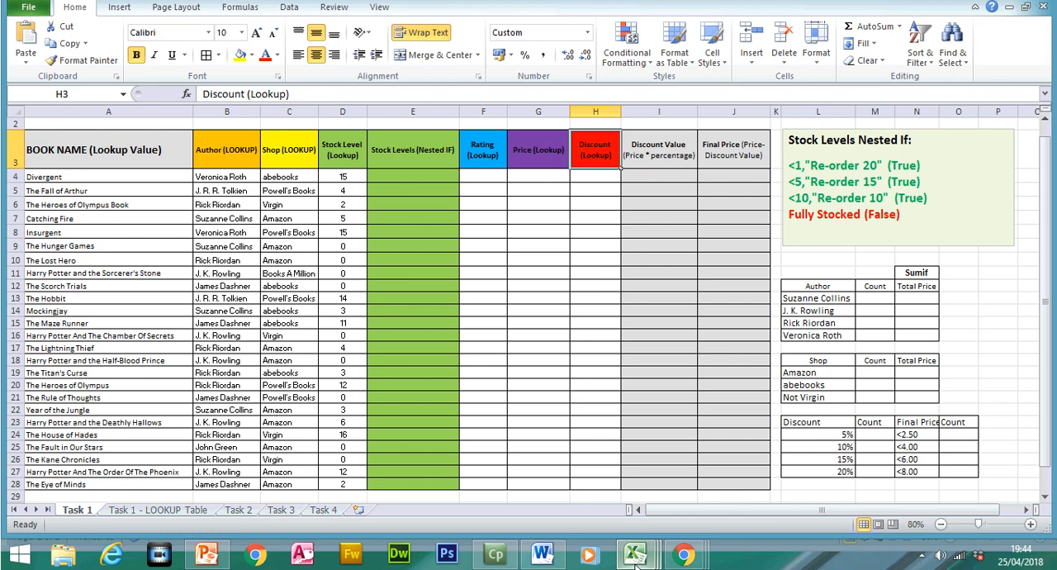
- Switch to the PowerPoint revision presentation, review the Filtering questions and view the Show Formulas slide 52
{"action": "mouse_move", "coordinate": [635, 555]}
{"action": "left_click", "coordinate": [206, 555]}
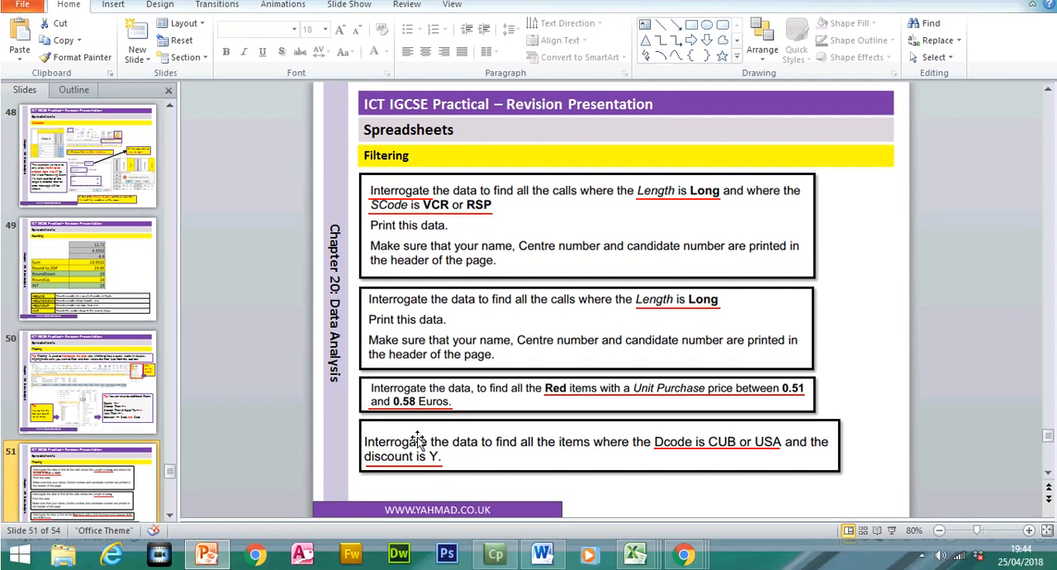
{"action": "left_click", "coordinate": [170, 514]}
{"action": "left_click", "coordinate": [170, 514]}
{"action": "left_click", "coordinate": [170, 515]}
{"action": "left_click", "coordinate": [80, 277]}
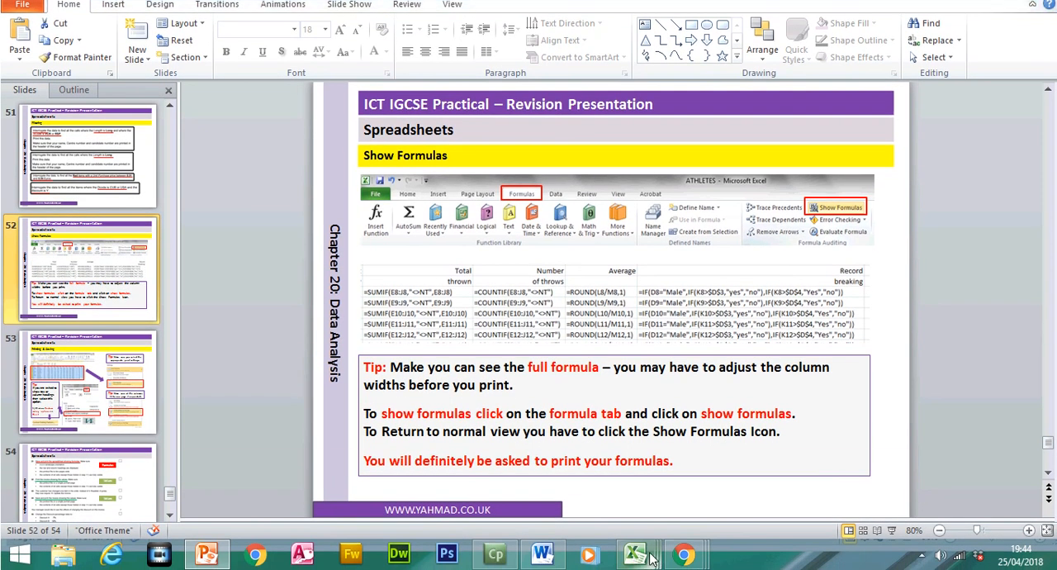
- Switch back to the Vlookups (1) workbook in Excel and show the formulas on the Task 1 sheet
{"action": "mouse_move", "coordinate": [634, 567]}
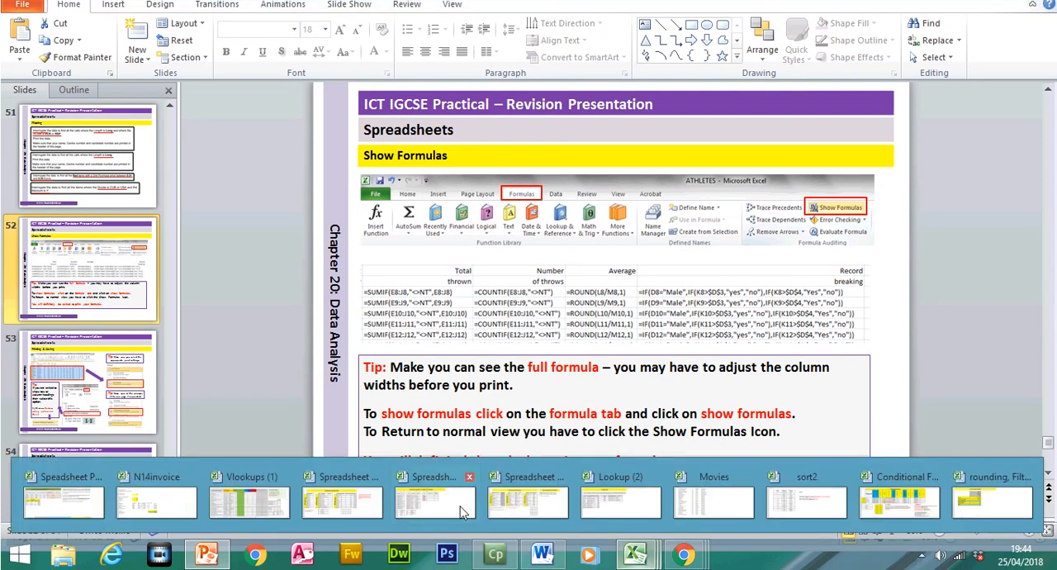
{"action": "left_click", "coordinate": [250, 499]}
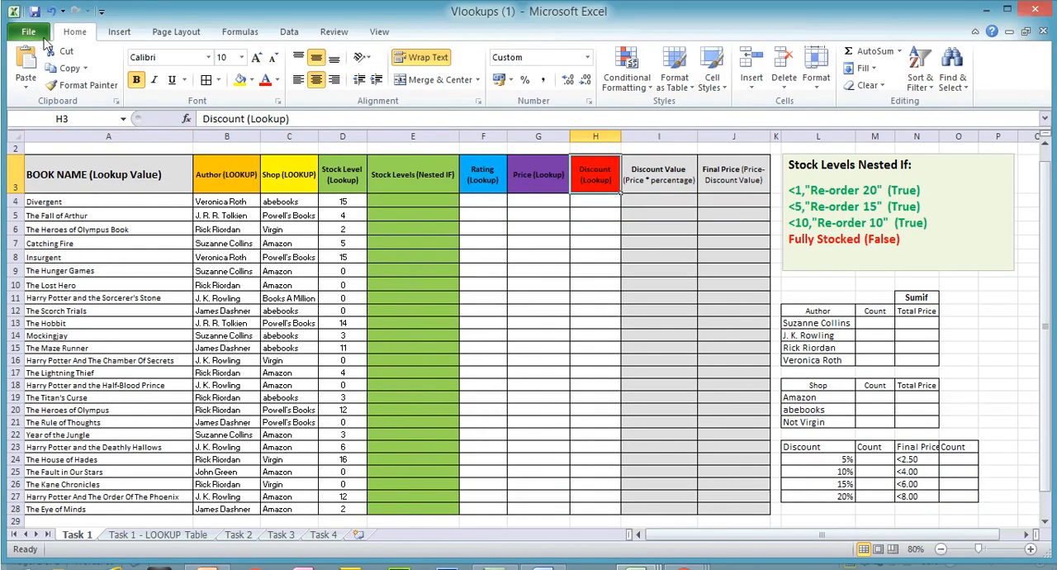
{"action": "left_click", "coordinate": [40, 37]}
{"action": "left_click", "coordinate": [81, 34]}
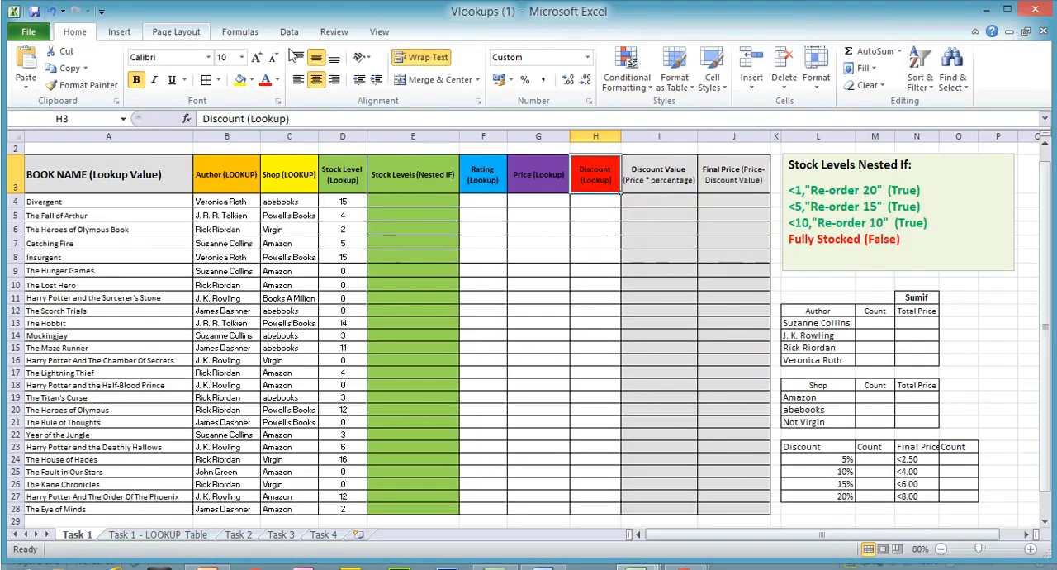
{"action": "left_click", "coordinate": [239, 31]}
{"action": "left_click", "coordinate": [695, 53]}
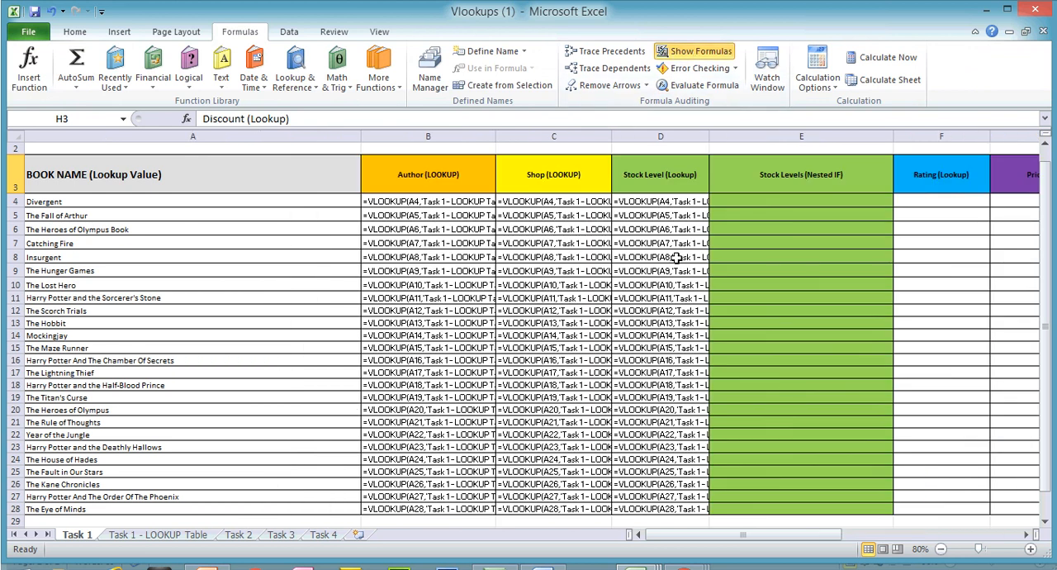
- Autofit the widths of columns A to D to their contents so the full lookup formulas can be read
{"action": "double_click", "coordinate": [357, 139]}
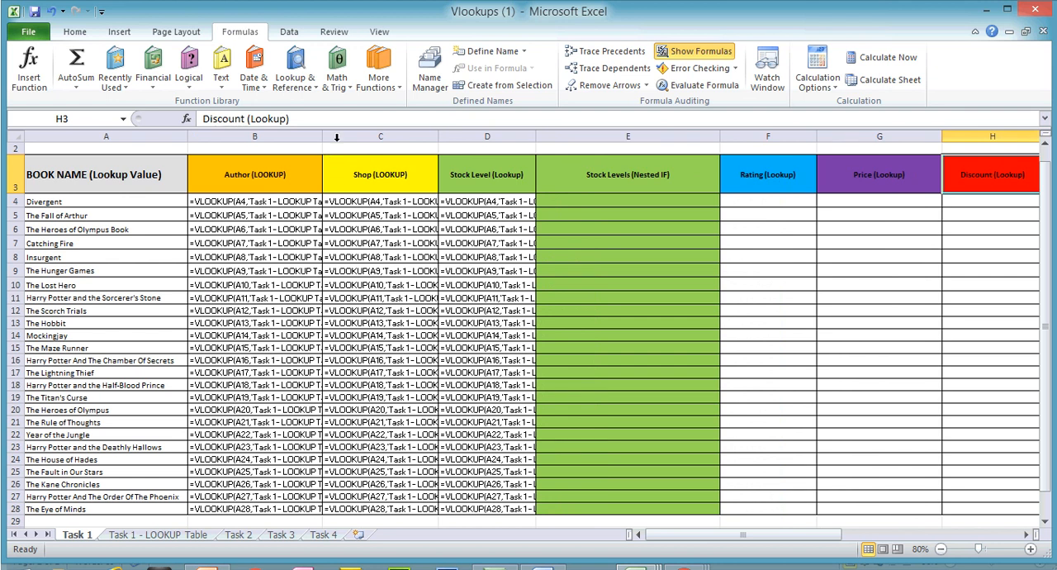
{"action": "double_click", "coordinate": [323, 139]}
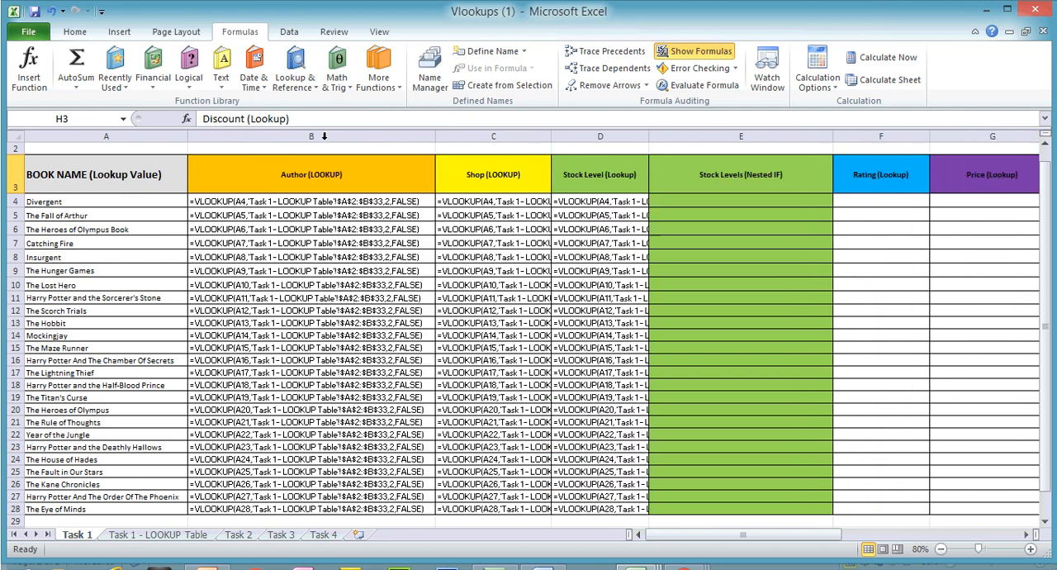
{"action": "double_click", "coordinate": [551, 138]}
{"action": "double_click", "coordinate": [780, 138]}
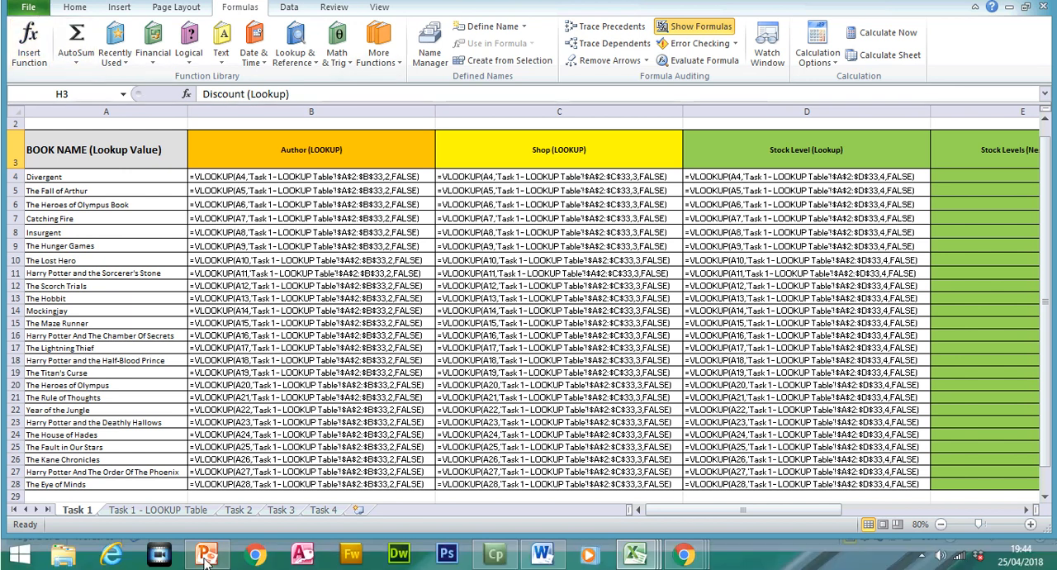
- View the Printing & Saving slide 53 in the PowerPoint presentation, and return to the Vlookups (1) workbook in Excel
{"action": "left_click", "coordinate": [202, 565]}
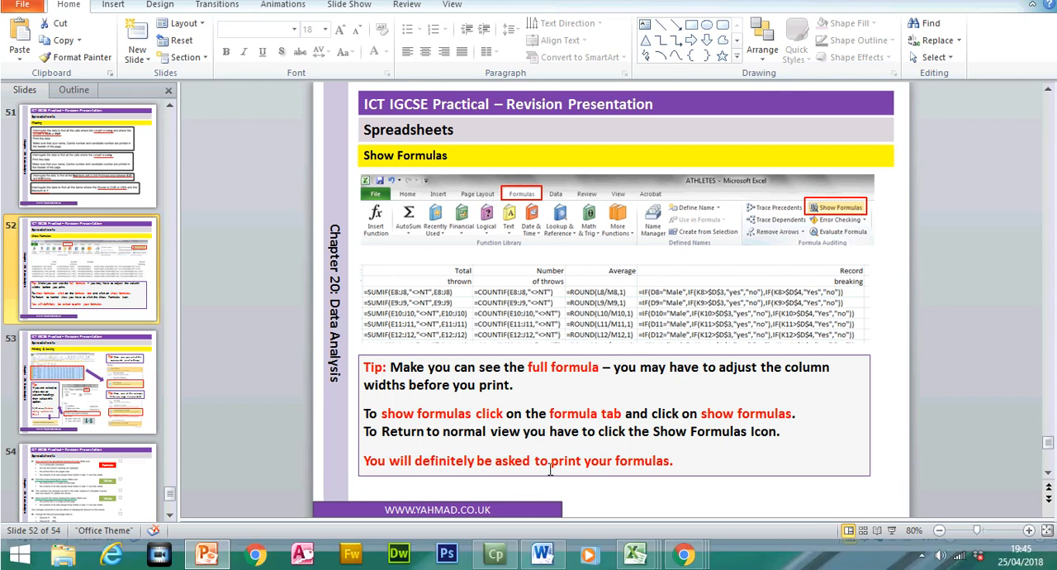
{"action": "left_click", "coordinate": [97, 392]}
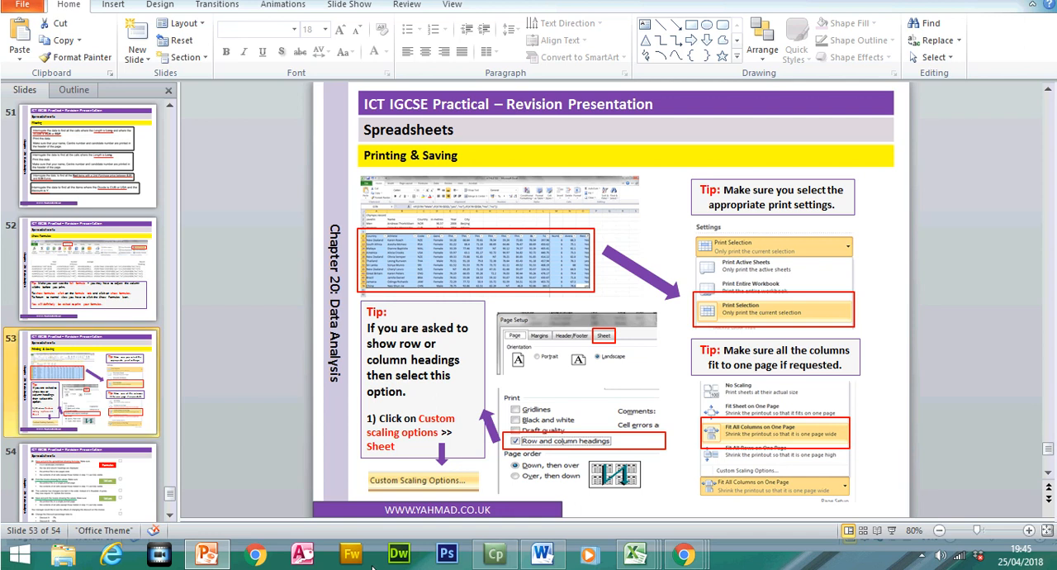
{"action": "mouse_move", "coordinate": [634, 554]}
{"action": "mouse_move", "coordinate": [922, 508]}
{"action": "left_click", "coordinate": [249, 495]}
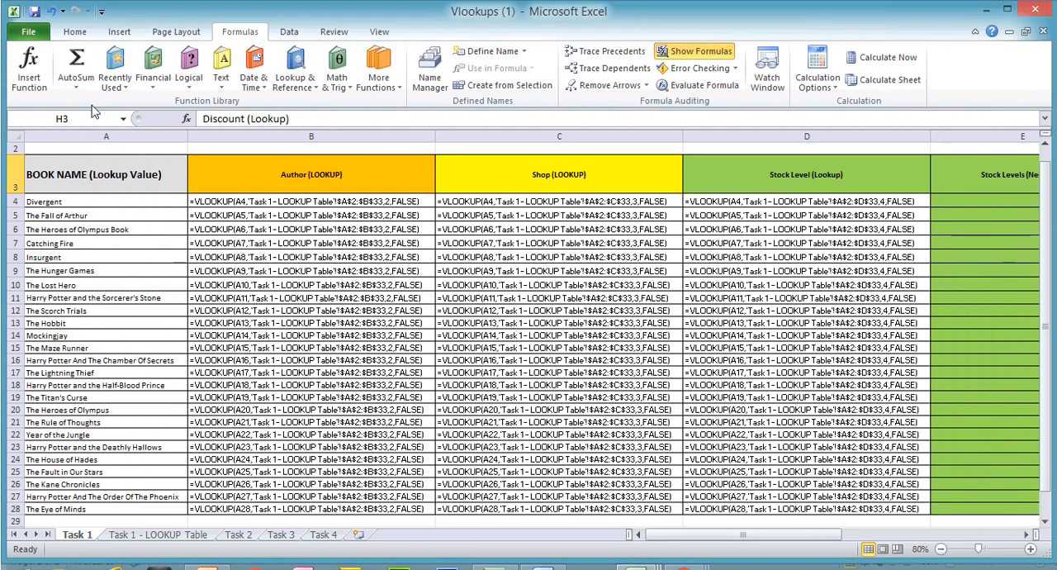
- Open the print settings for the Task 1 sheet and set the page to landscape orientation
{"action": "left_click", "coordinate": [30, 37]}
{"action": "left_click", "coordinate": [63, 235]}
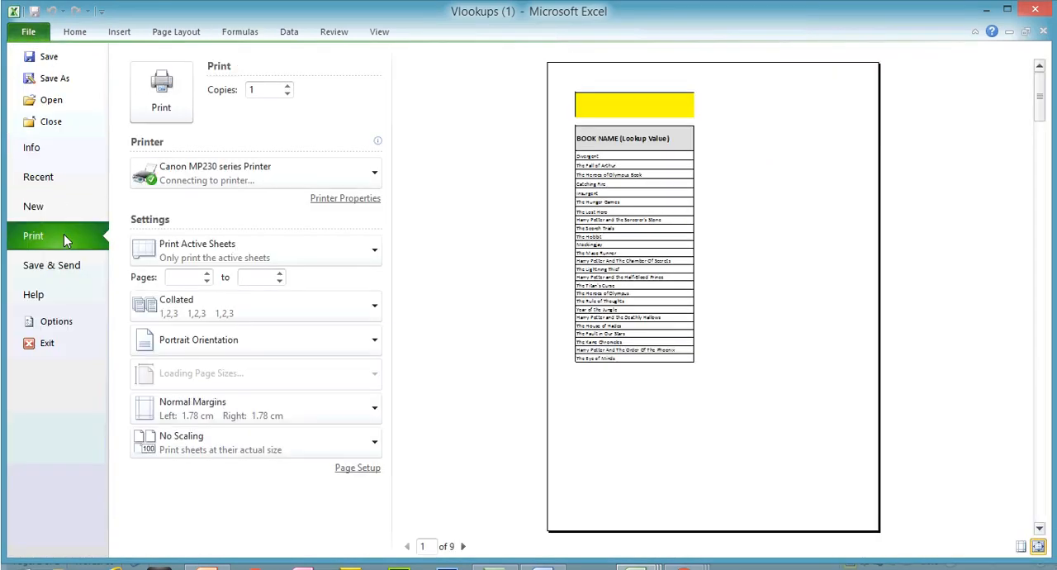
{"action": "left_click", "coordinate": [252, 385]}
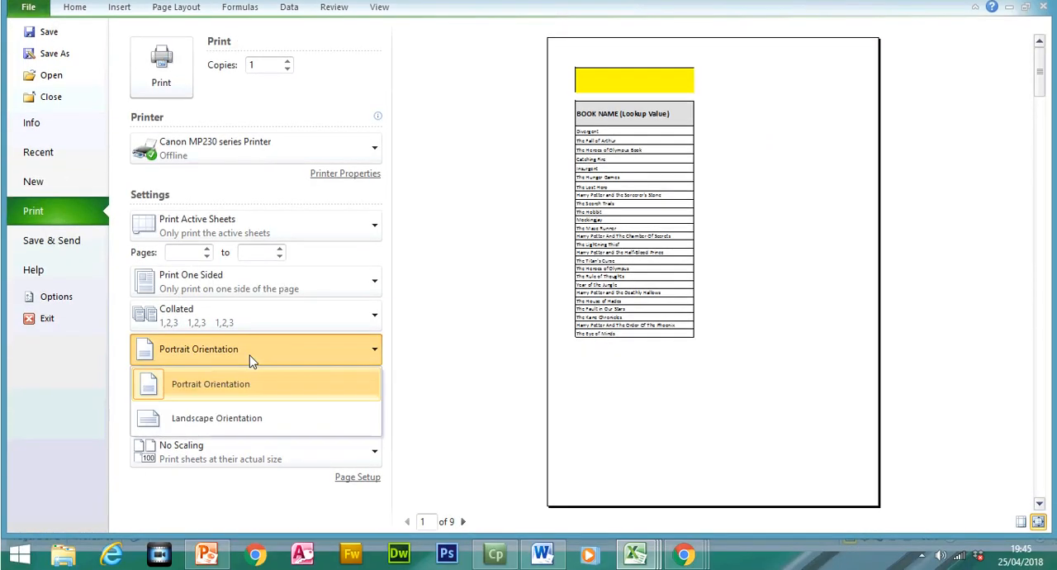
{"action": "left_click", "coordinate": [244, 419]}
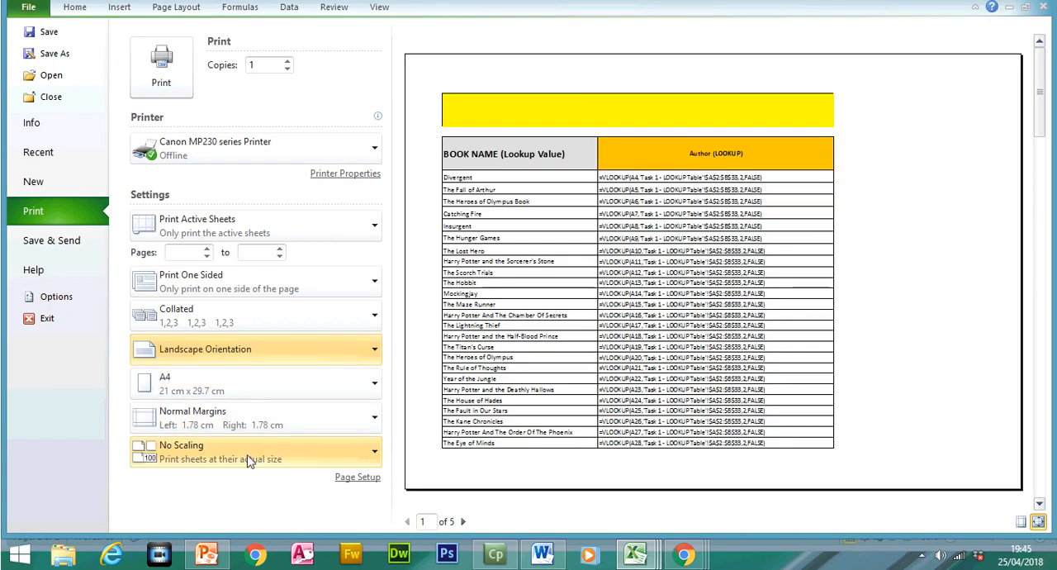
- Set custom print scaling to fit the sheet to 2 pages wide by 1 tall
{"action": "left_click", "coordinate": [250, 461]}
{"action": "left_click", "coordinate": [236, 432]}
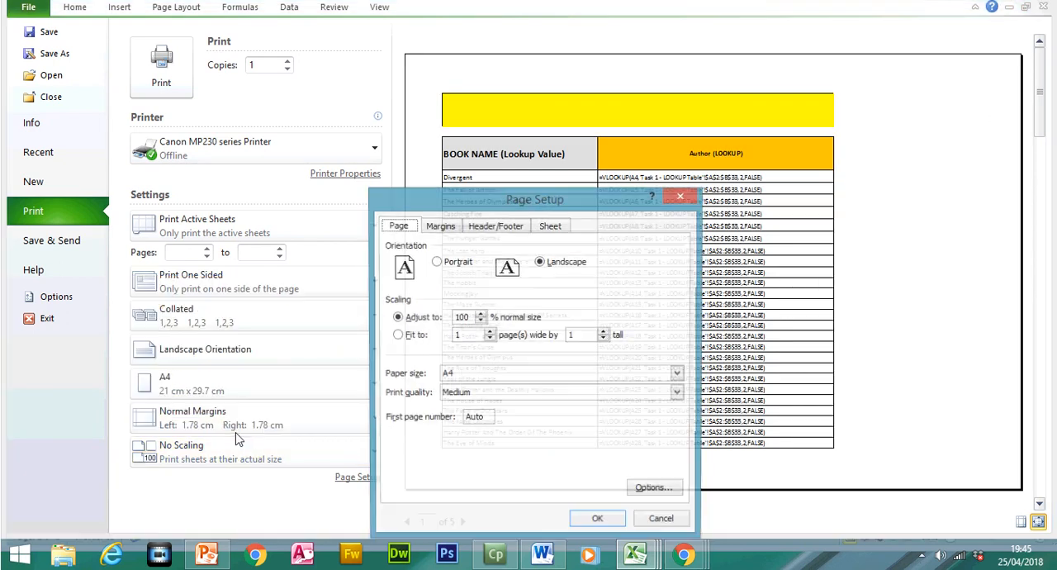
{"action": "left_click", "coordinate": [414, 342]}
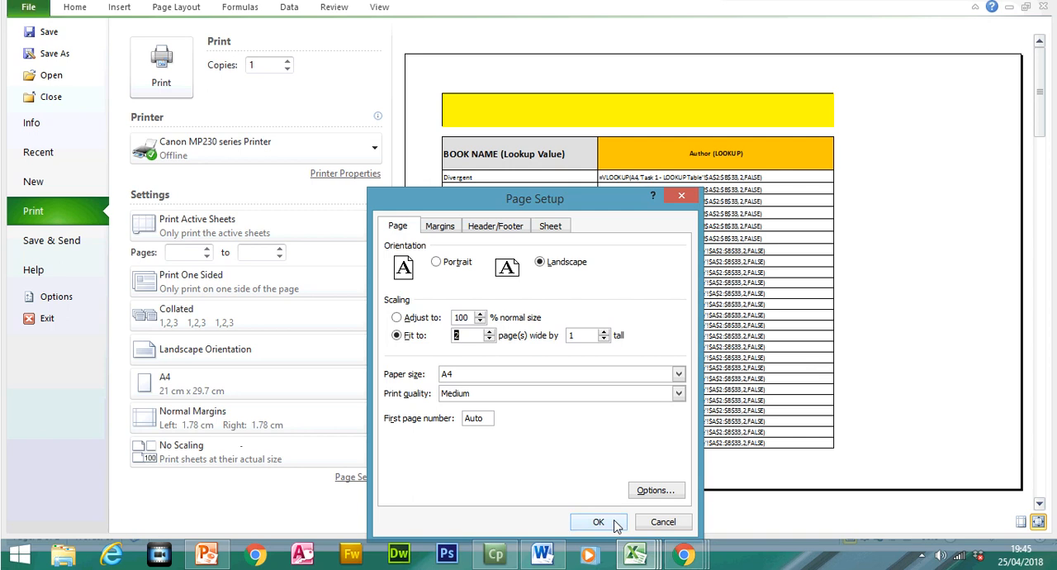
- Include row and column headings in the printout, apply the page setup and preview the second page
{"action": "left_click", "coordinate": [553, 234]}
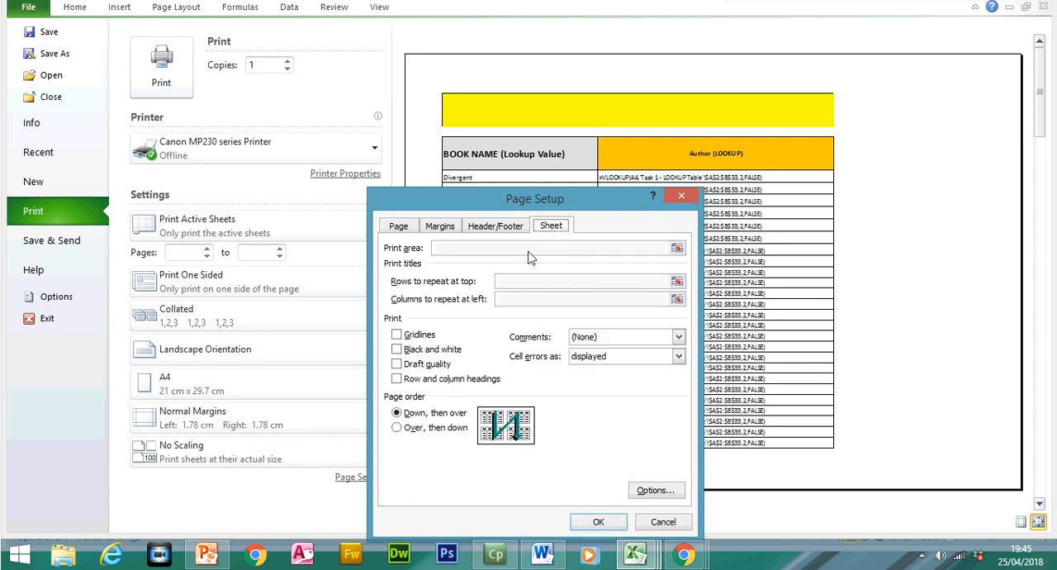
{"action": "left_click", "coordinate": [410, 382]}
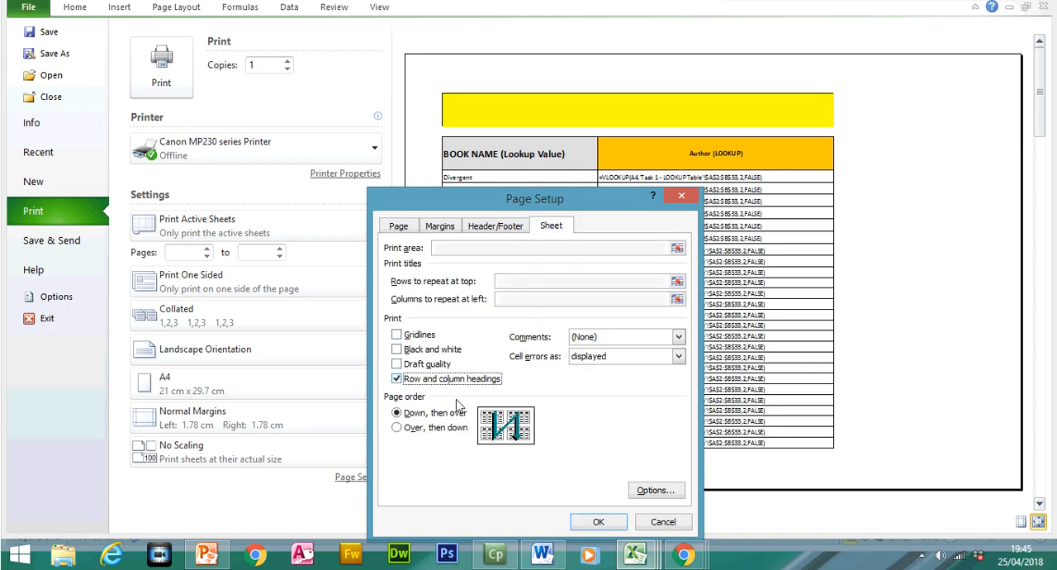
{"action": "left_click", "coordinate": [597, 521]}
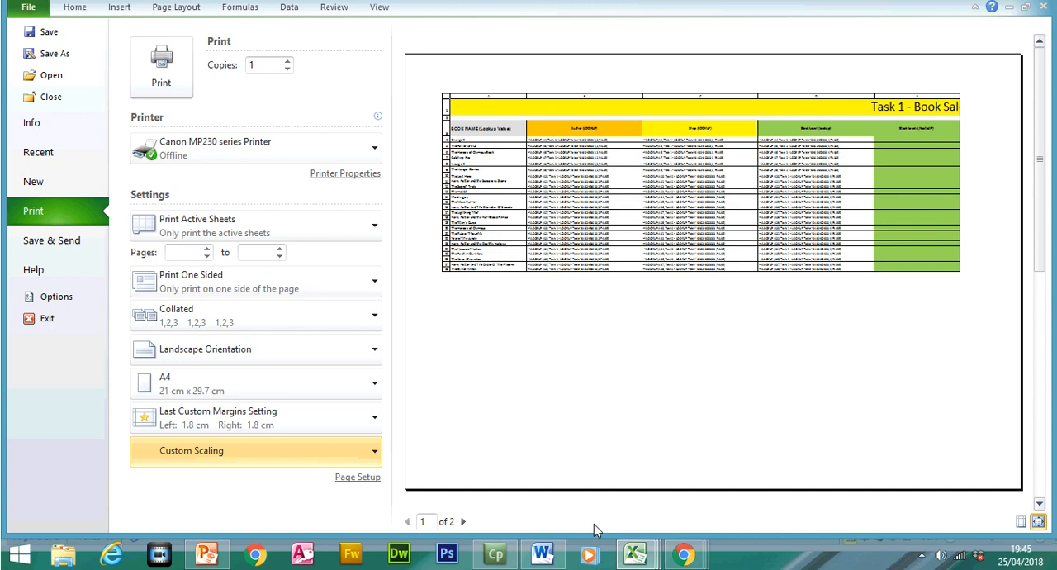
{"action": "left_click", "coordinate": [463, 521]}
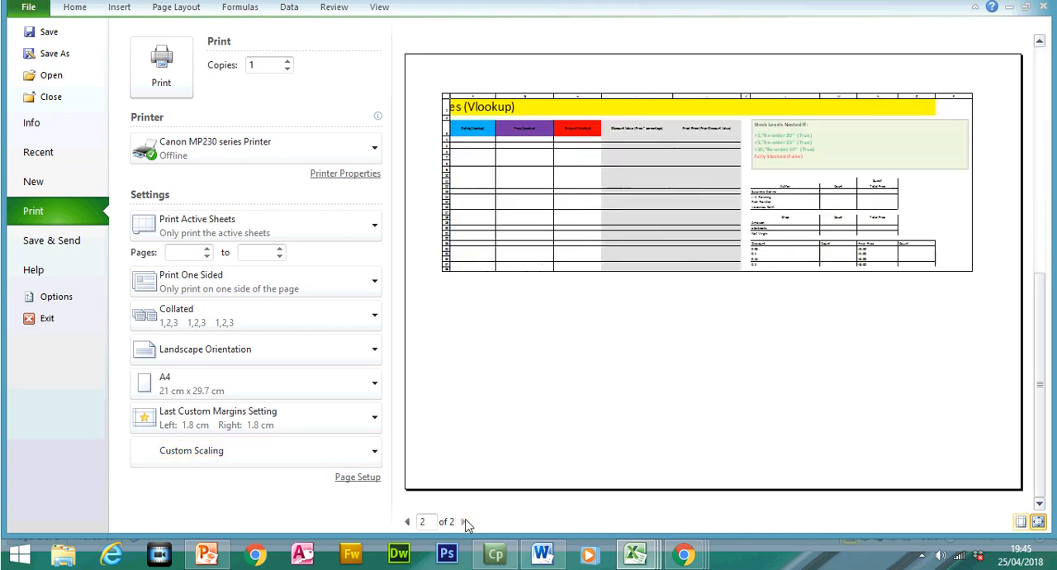
- Leave the print preview, turn off the formula display on the Task 1 sheet and autofit column A
{"action": "left_click", "coordinate": [408, 521]}
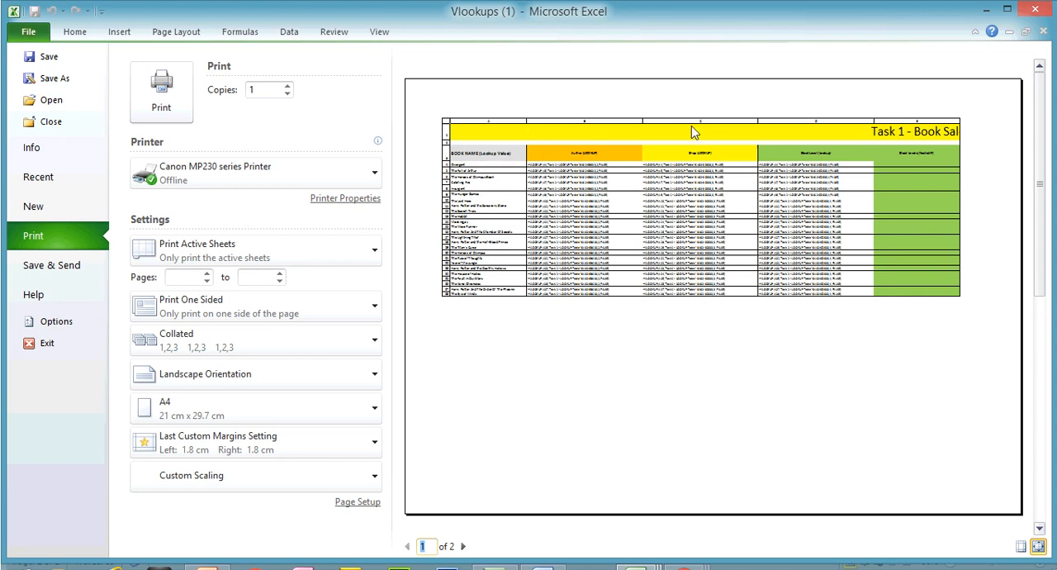
{"action": "left_click", "coordinate": [71, 35]}
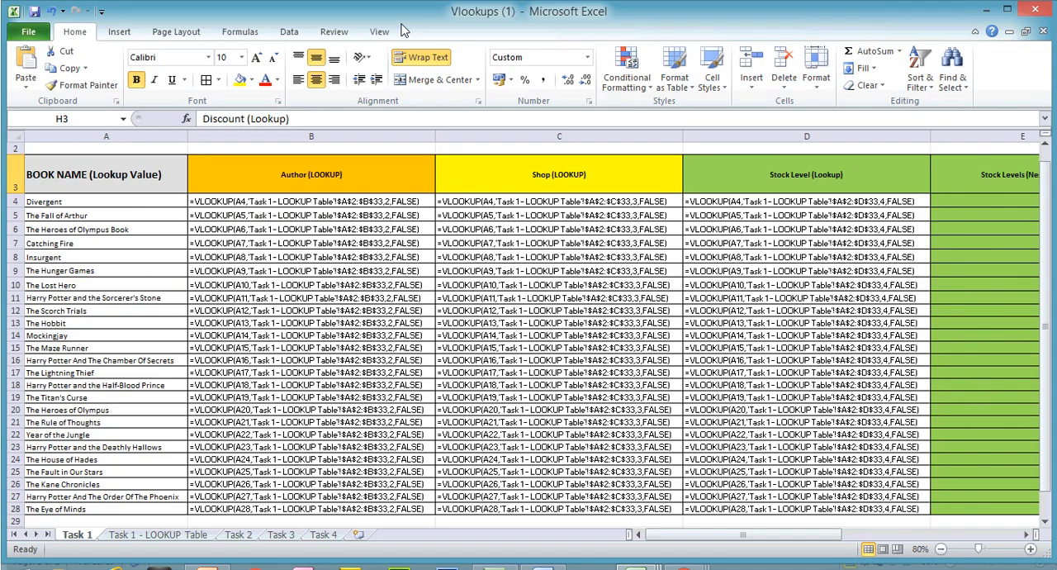
{"action": "left_click", "coordinate": [244, 32]}
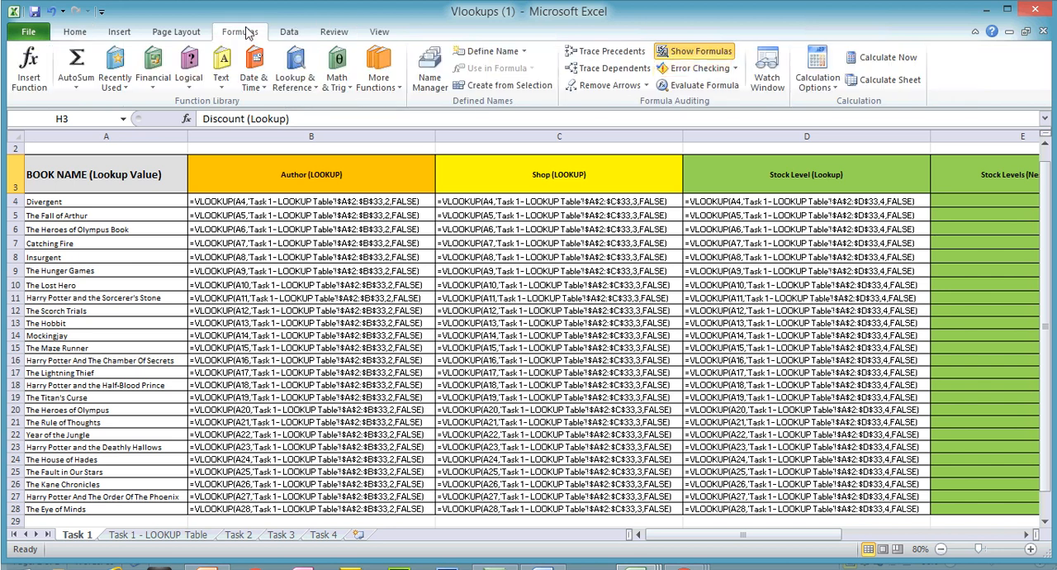
{"action": "left_click", "coordinate": [701, 51]}
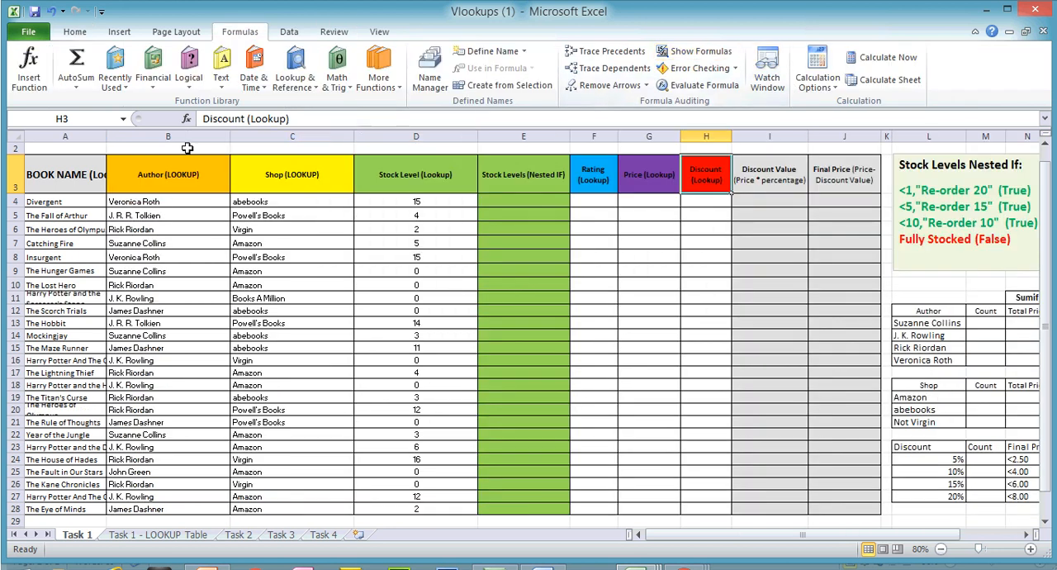
{"action": "double_click", "coordinate": [105, 138]}
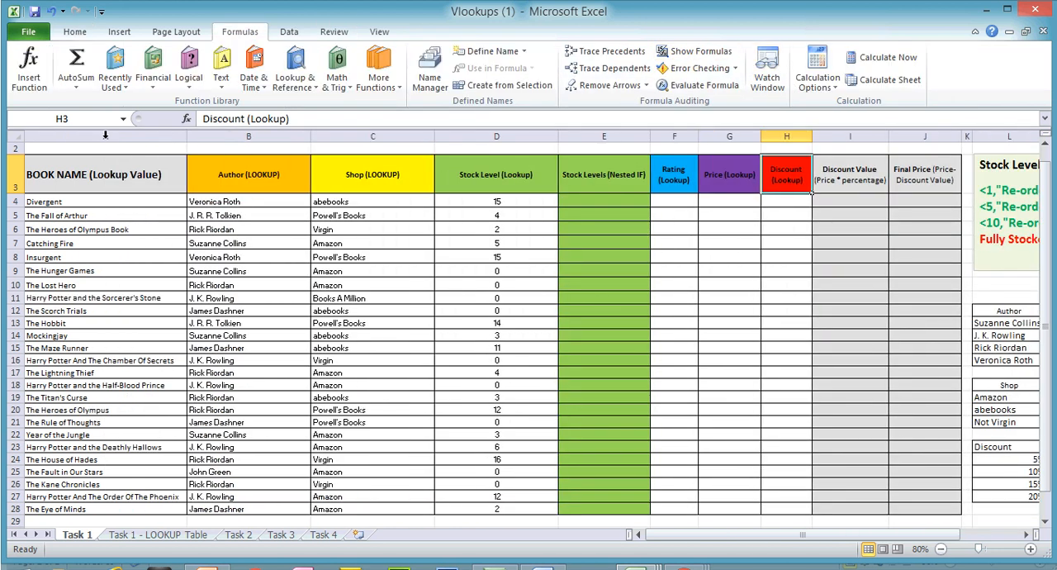
- Exclude the row and column headings from the Task 1 values printout through the custom scaling options
{"action": "left_click", "coordinate": [28, 31]}
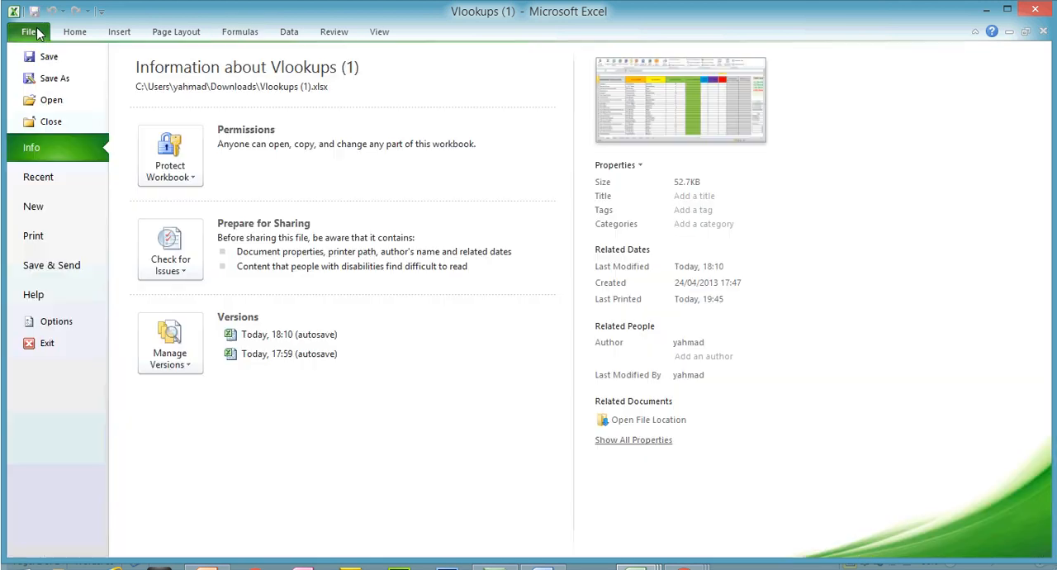
{"action": "left_click", "coordinate": [58, 237]}
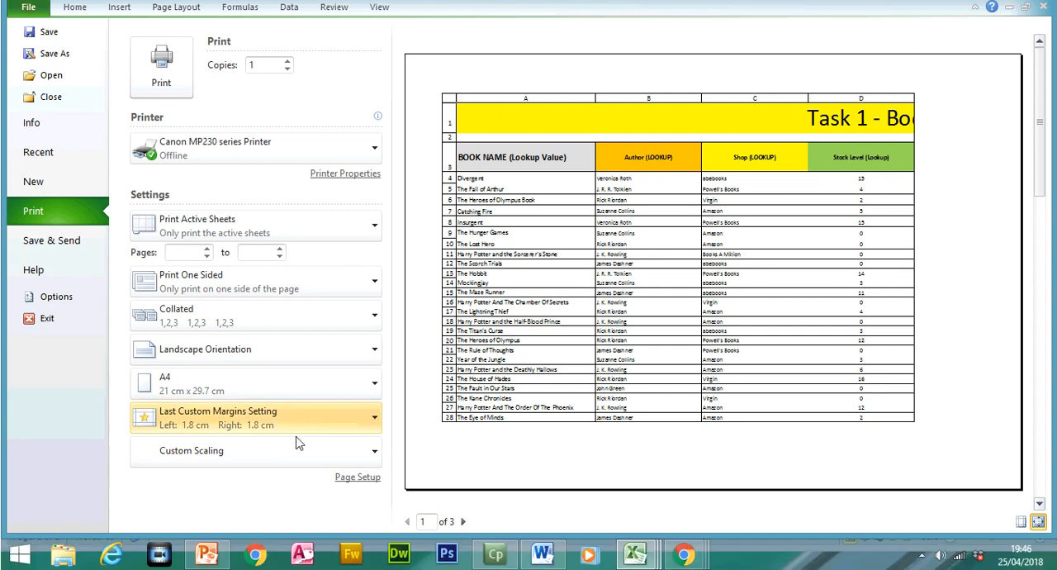
{"action": "left_click", "coordinate": [289, 451]}
{"action": "left_click", "coordinate": [274, 426]}
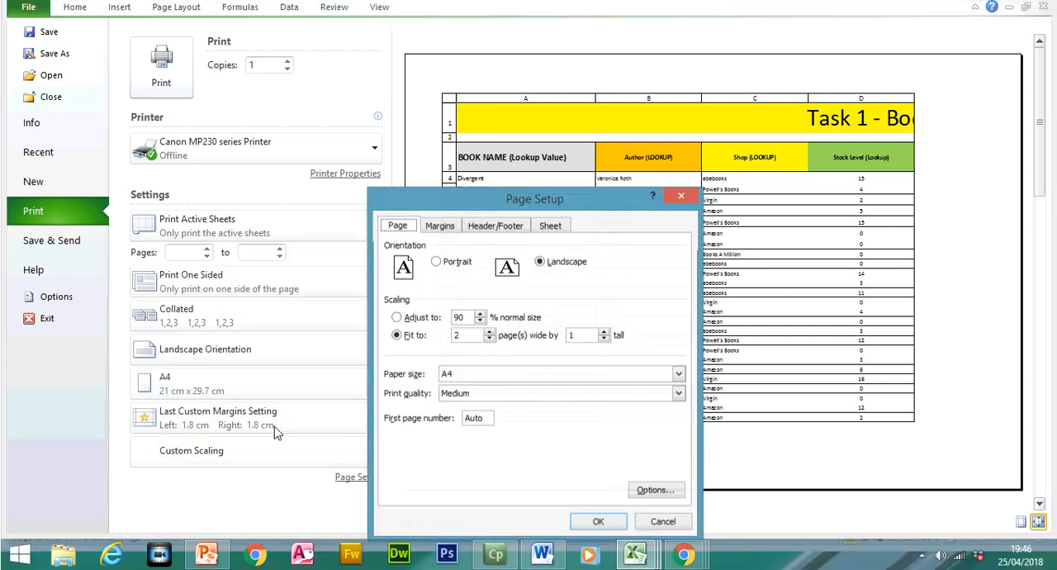
{"action": "left_click", "coordinate": [548, 230]}
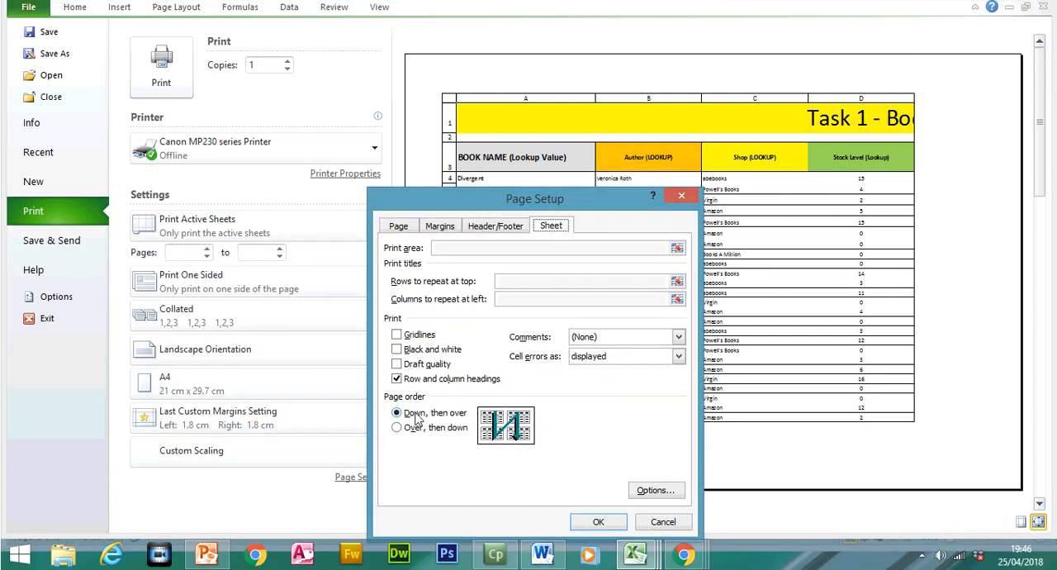
{"action": "left_click", "coordinate": [415, 377]}
{"action": "left_click", "coordinate": [598, 521]}
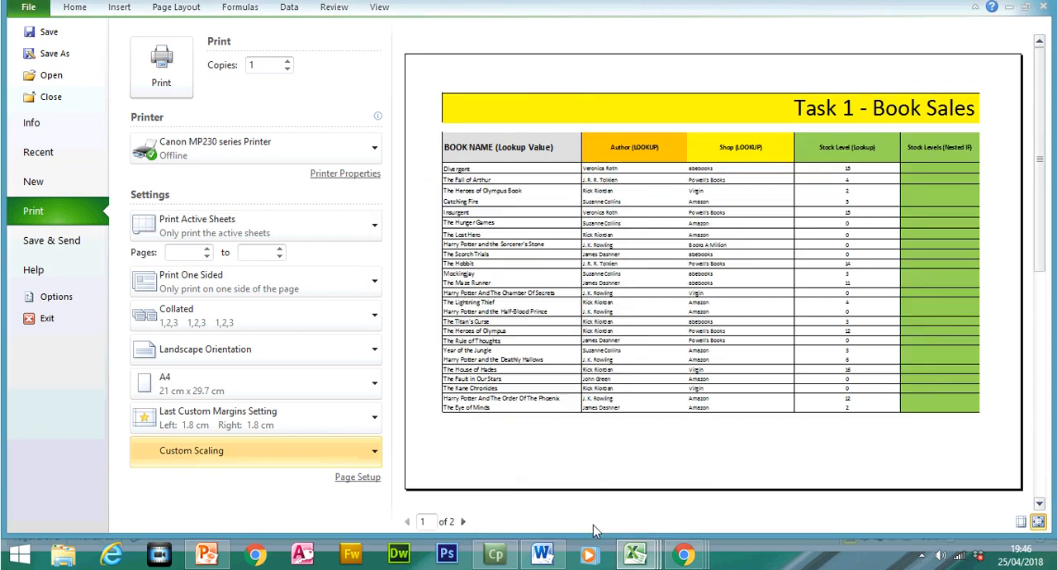
- Set the print scaling to Fit Sheet on One Page and return to the Task 1 sheet
{"action": "left_click", "coordinate": [273, 470]}
{"action": "left_click", "coordinate": [238, 290]}
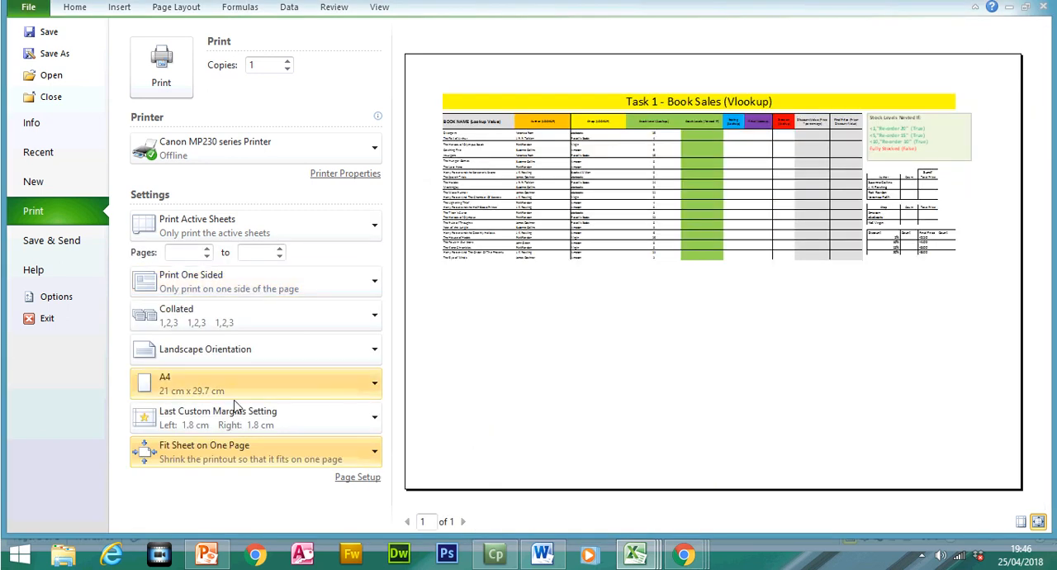
{"action": "left_click", "coordinate": [237, 449]}
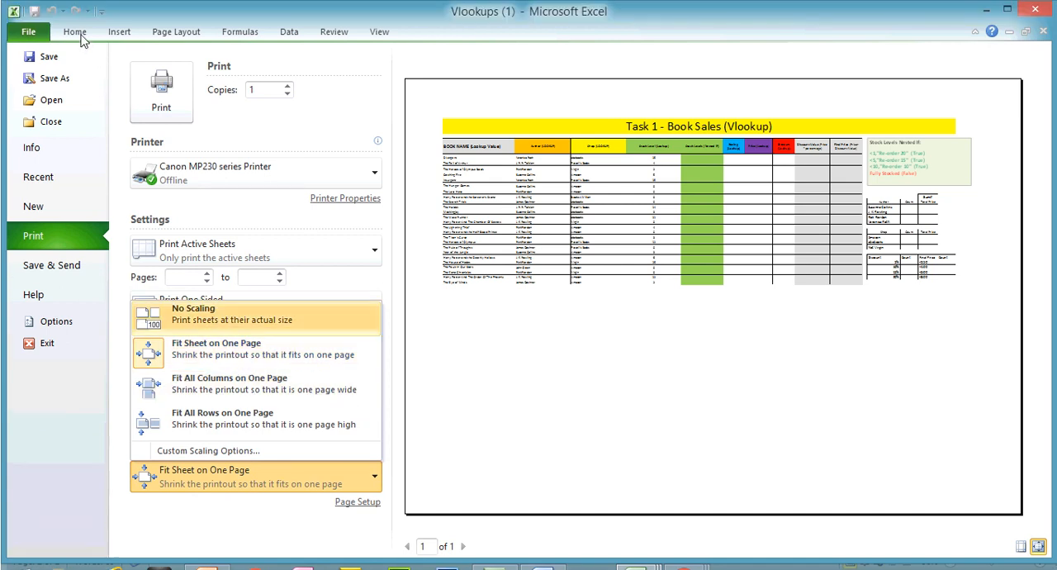
{"action": "left_click", "coordinate": [80, 9]}
- Check the print selection tip on slide 53 in PowerPoint and return to the Vlookups (1) workbook in Excel
{"action": "left_click", "coordinate": [208, 554]}
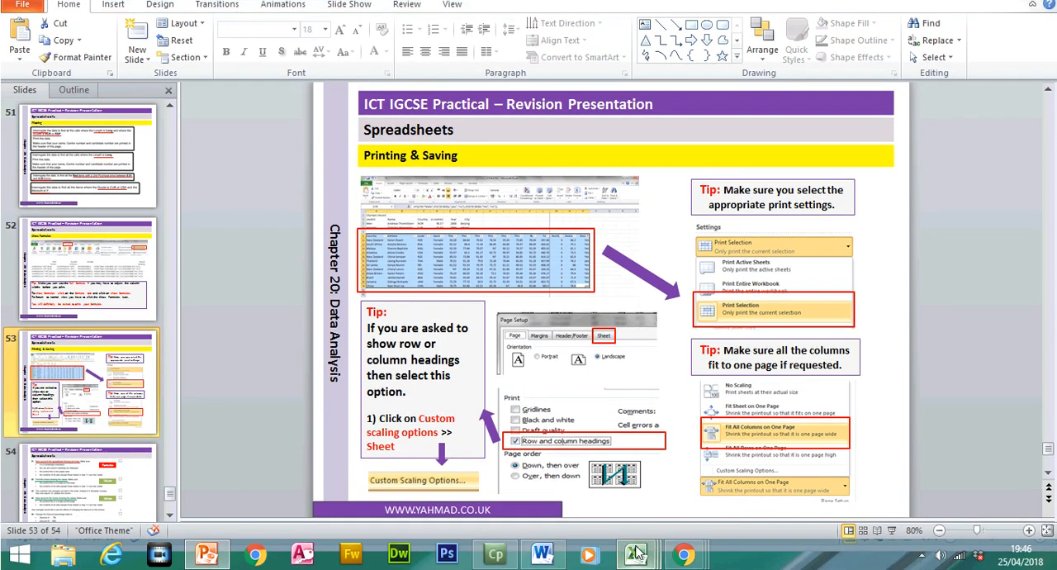
{"action": "mouse_move", "coordinate": [634, 554]}
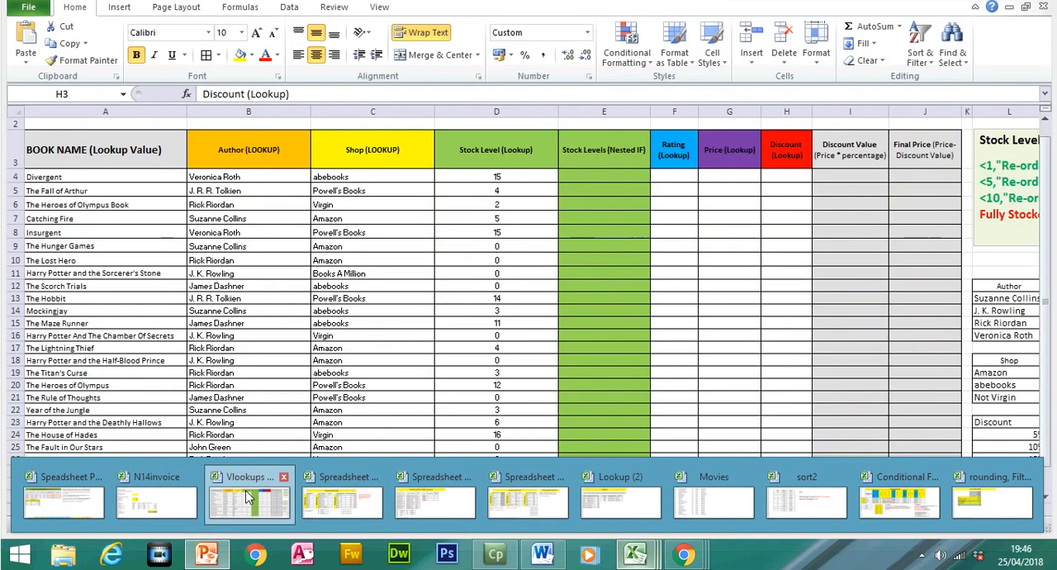
{"action": "left_click", "coordinate": [250, 500]}
- Select the range A3:D28 on the Task 1 sheet and set it to print only the current selection
{"action": "left_click_drag", "start_coordinate": [91, 174], "coordinate": [496, 429]}
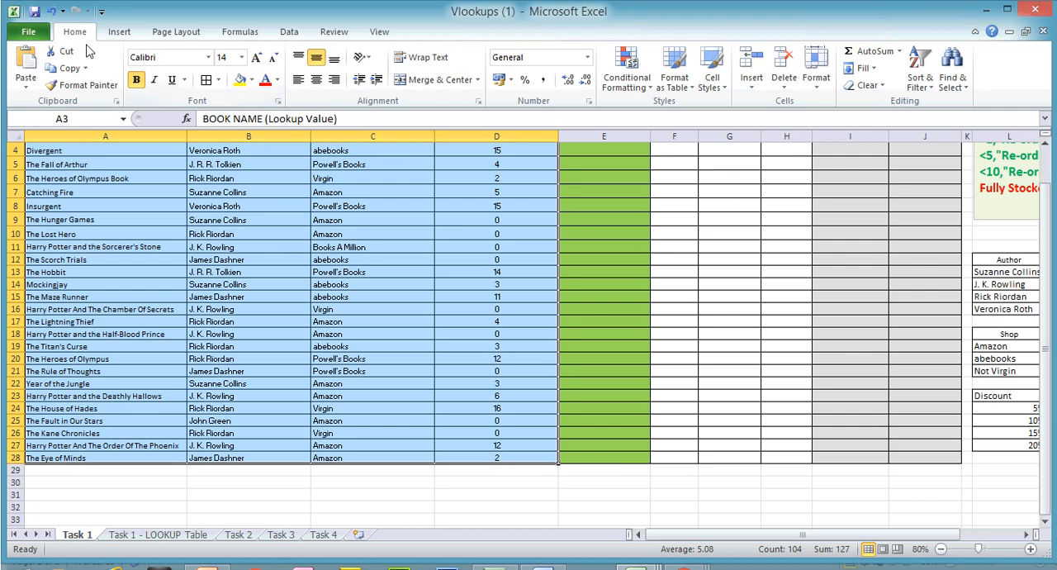
{"action": "left_click", "coordinate": [45, 36]}
{"action": "left_click", "coordinate": [79, 228]}
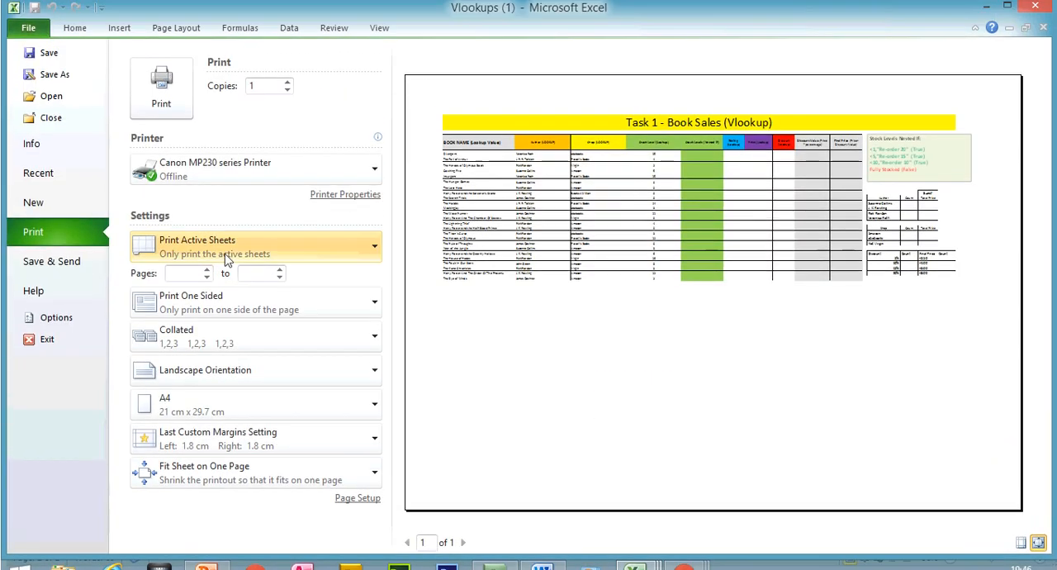
{"action": "left_click", "coordinate": [224, 236]}
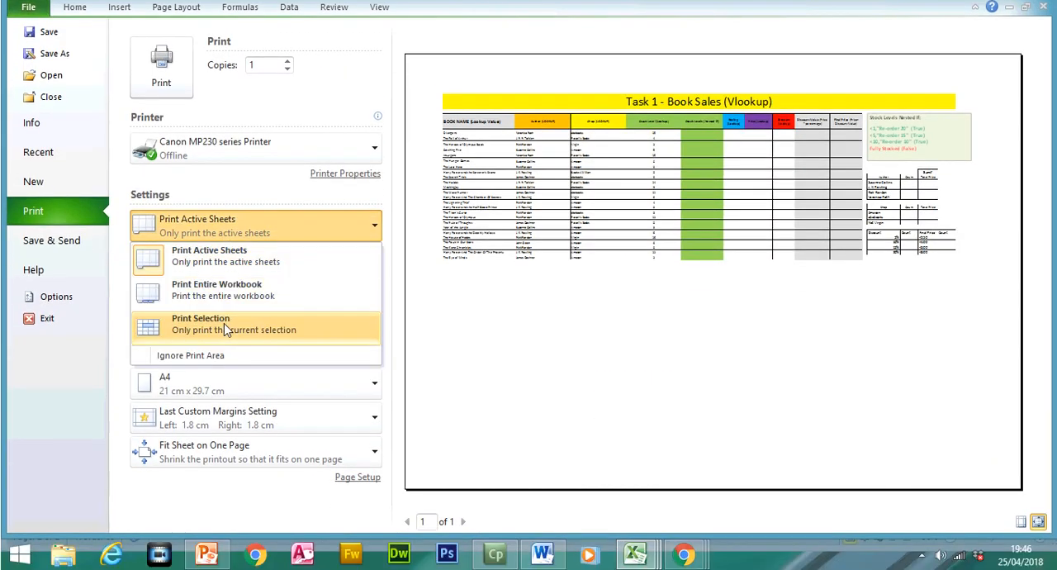
{"action": "left_click", "coordinate": [224, 322]}
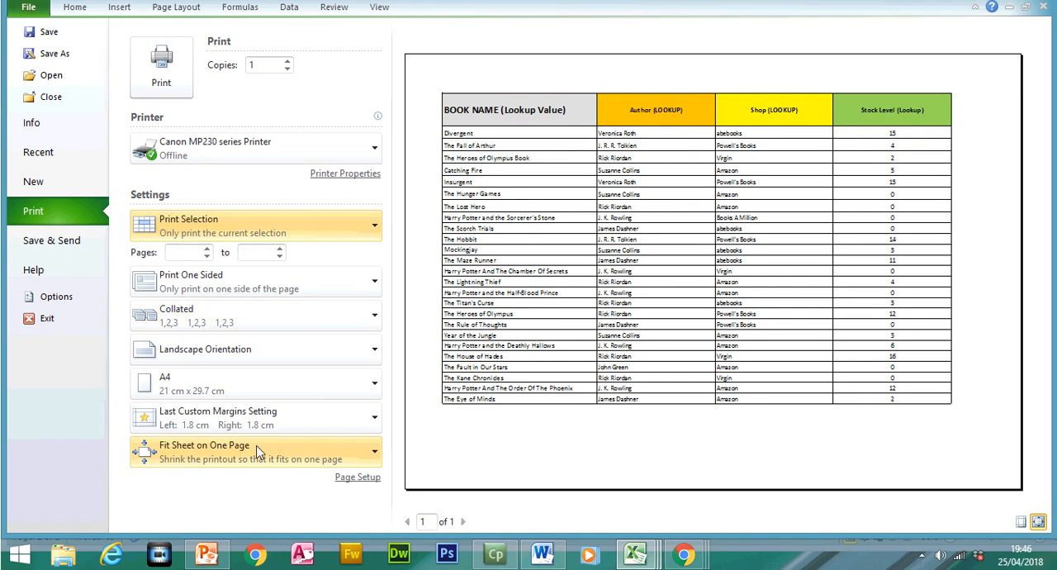
- Set the selection's printout to portrait orientation and return to the Task 1 sheet
{"action": "left_click", "coordinate": [248, 356]}
{"action": "left_click", "coordinate": [208, 384]}
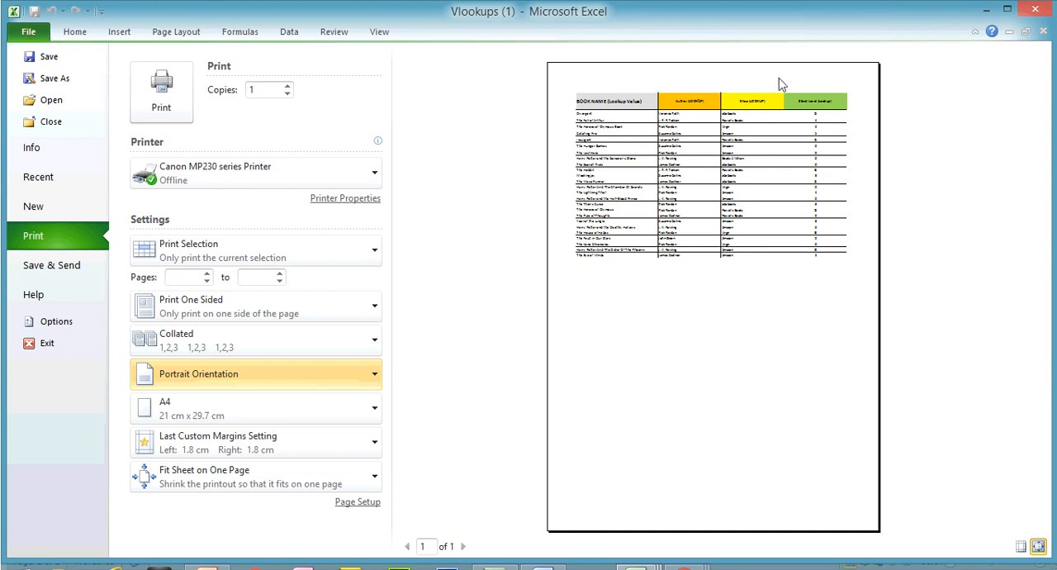
{"action": "left_click", "coordinate": [83, 33]}
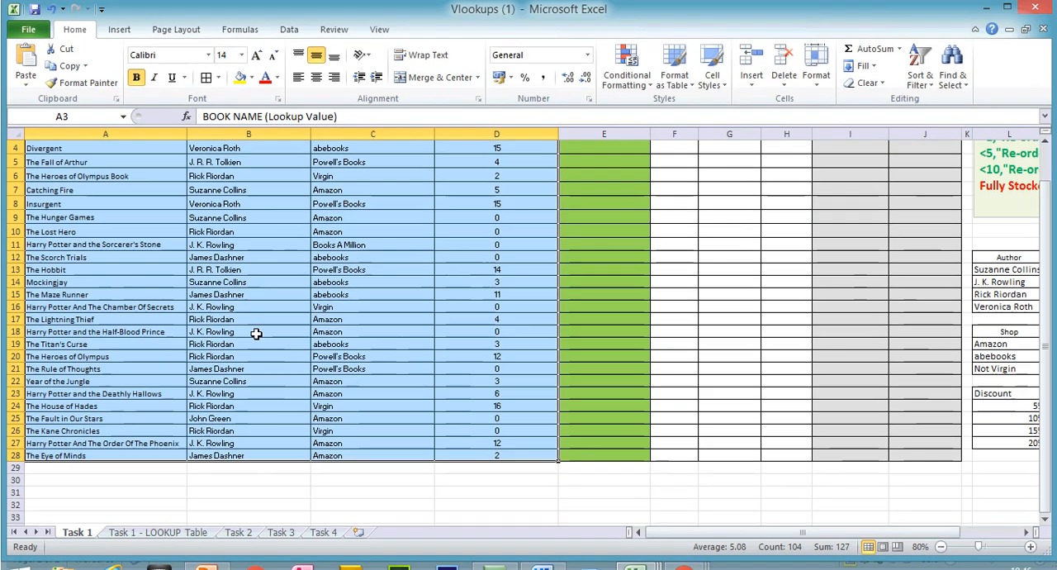
- Review the Printing & Saving slide in PowerPoint again and switch back to the Vlookups (1) workbook in Excel
{"action": "scroll", "coordinate": [1039, 247], "scroll_direction": "up", "scroll_amount": 1}
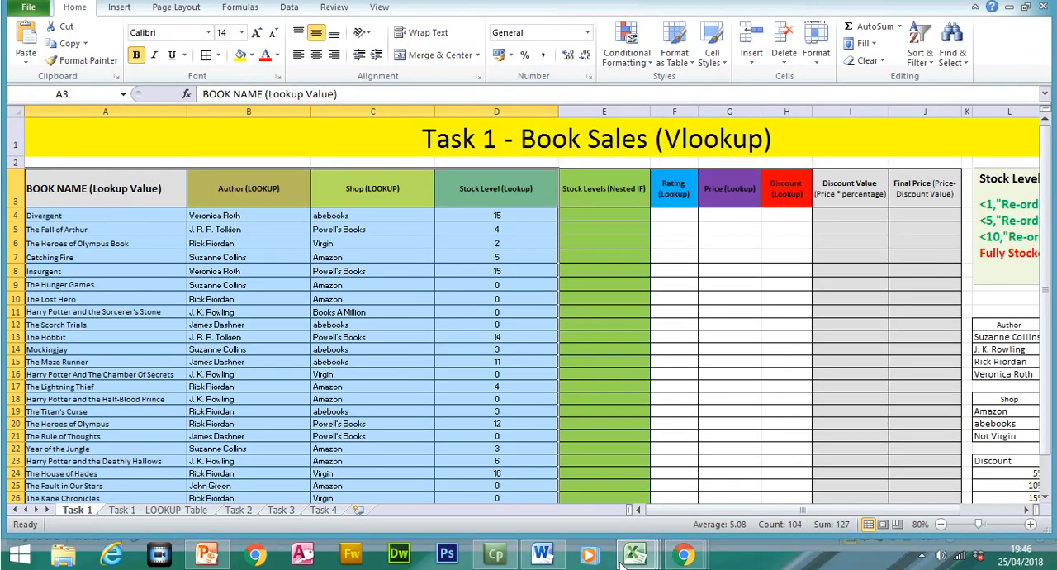
{"action": "left_click", "coordinate": [626, 561]}
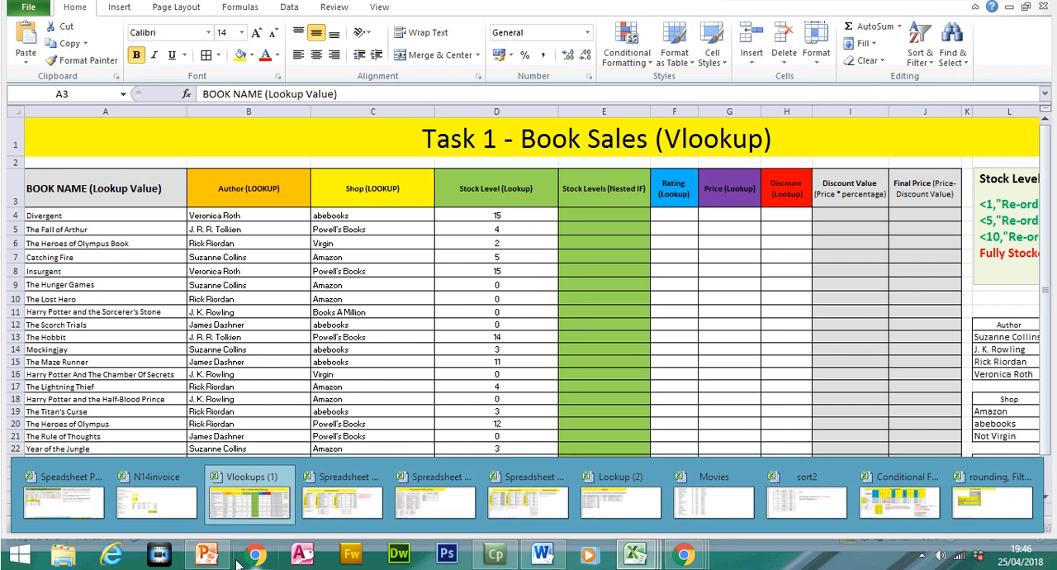
{"action": "left_click", "coordinate": [208, 555]}
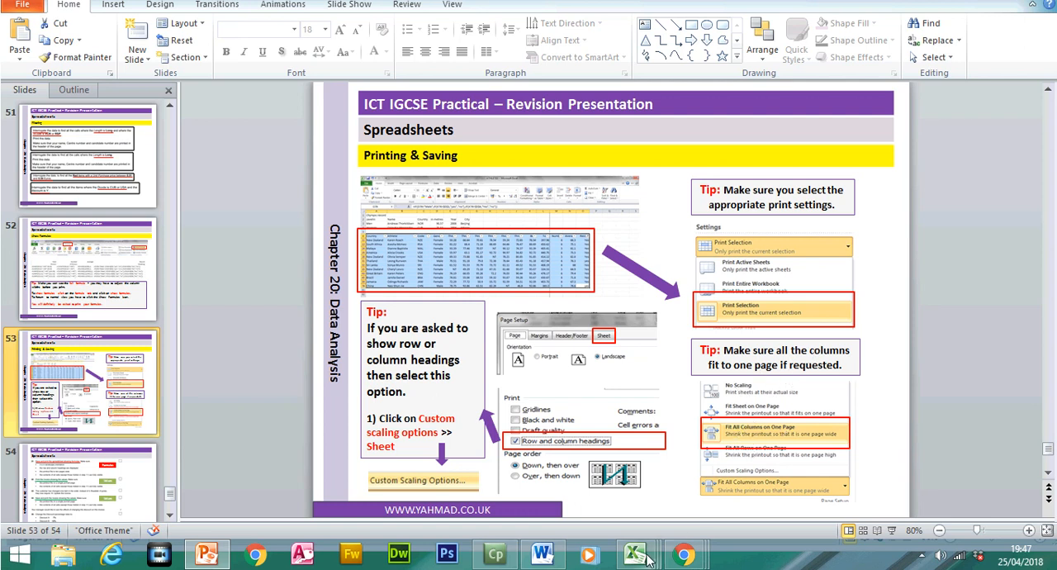
{"action": "mouse_move", "coordinate": [649, 560]}
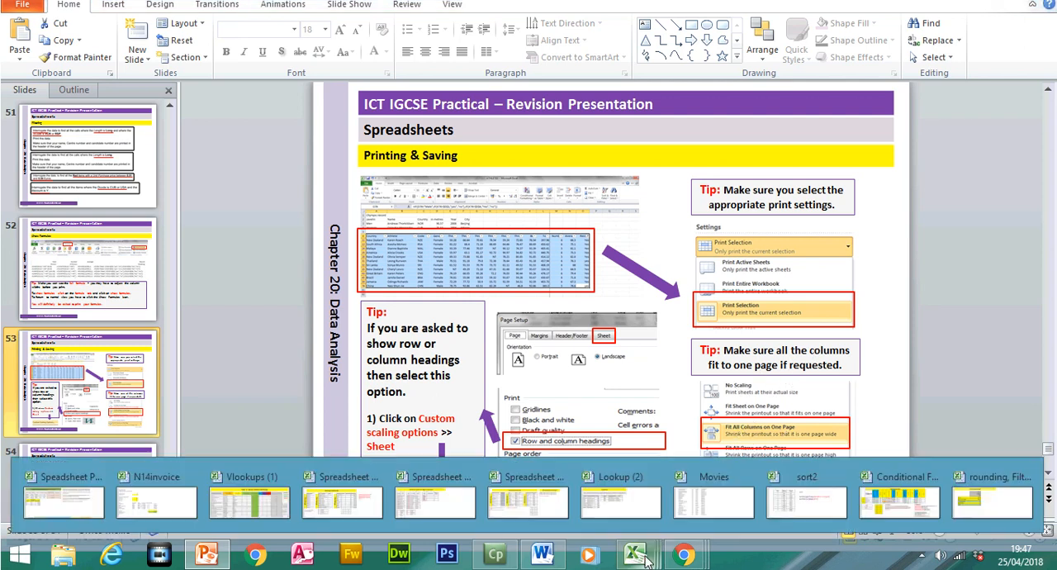
{"action": "left_click", "coordinate": [265, 497]}
- Open the print settings for the Task 1 selection and examine the margin and scaling options
{"action": "left_click", "coordinate": [30, 31]}
{"action": "left_click", "coordinate": [70, 233]}
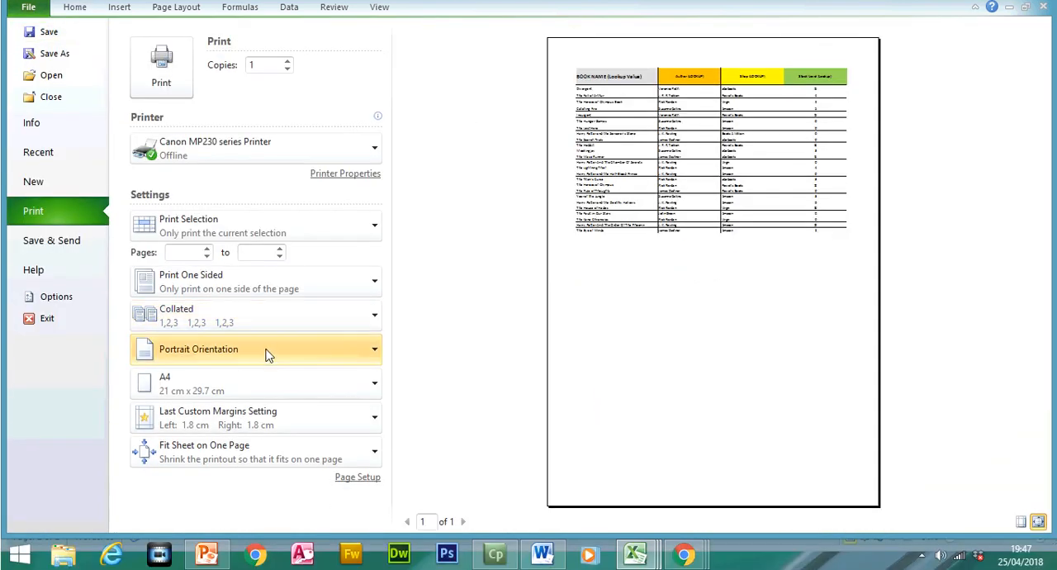
{"action": "left_click", "coordinate": [266, 421]}
{"action": "left_click", "coordinate": [427, 391]}
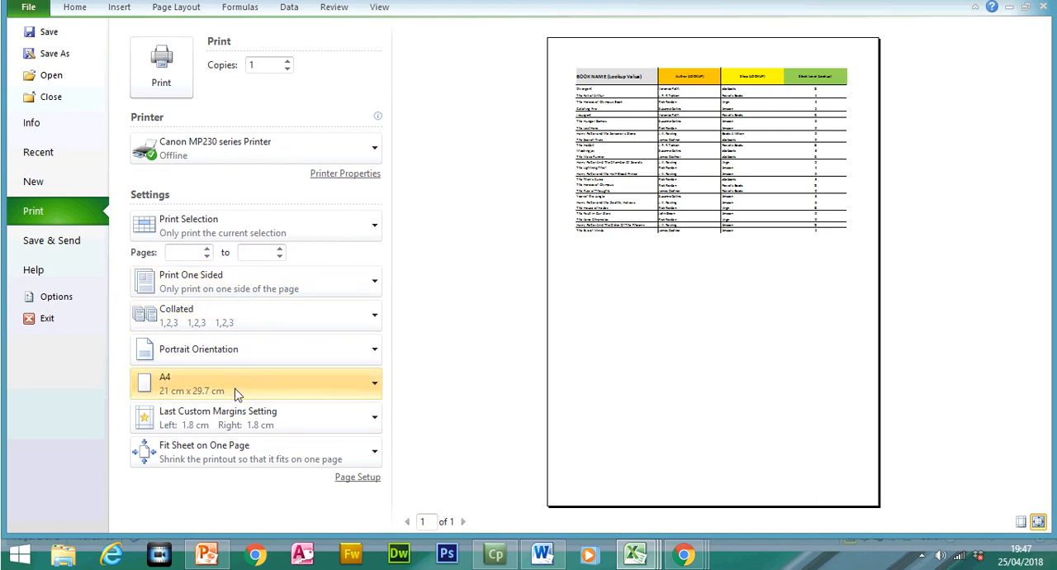
{"action": "left_click", "coordinate": [232, 470]}
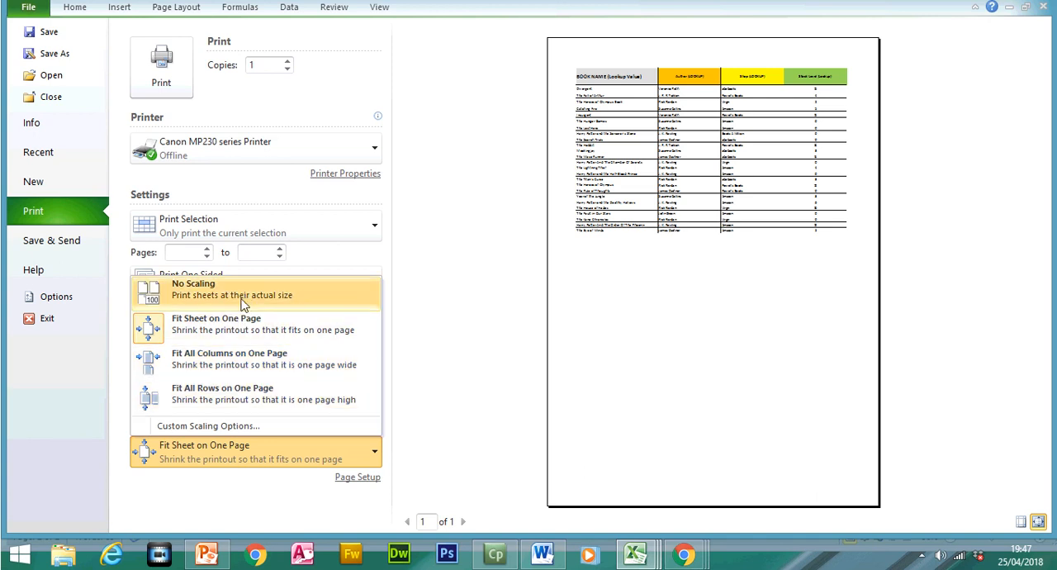
- Switch to PowerPoint and view slide 54 with the practice questions on printing formulae and values
{"action": "left_click", "coordinate": [207, 553]}
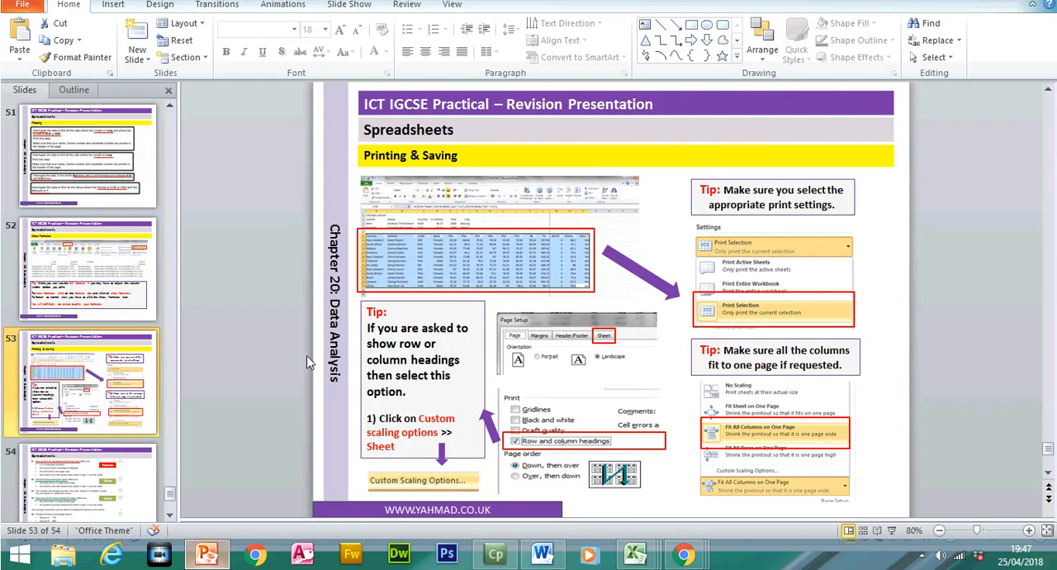
{"action": "scroll", "coordinate": [104, 399], "scroll_direction": "down", "scroll_amount": 2}
{"action": "left_click", "coordinate": [103, 397]}
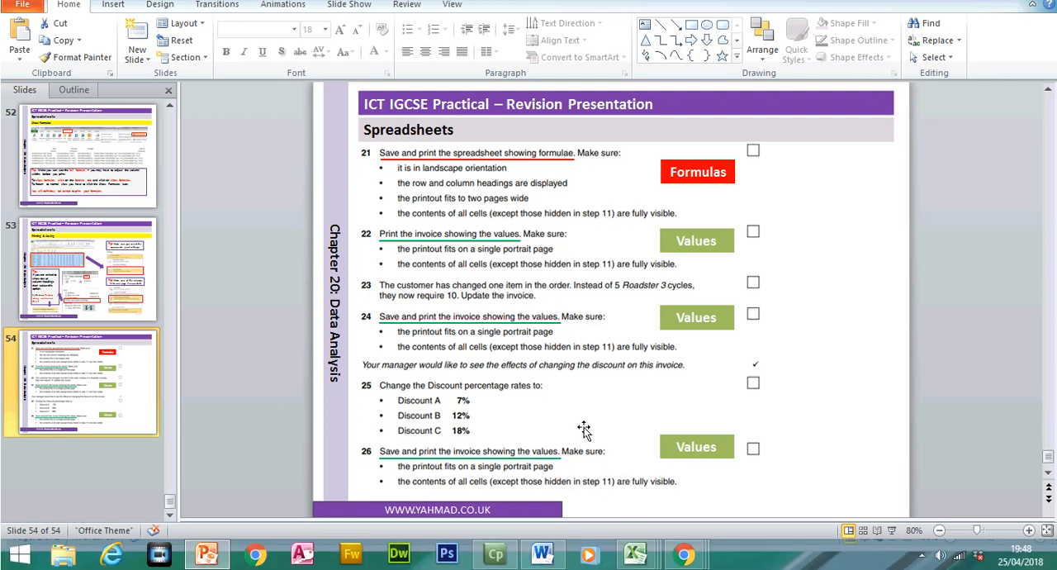
- Switch to the Conditional Formatting & Validation (1) workbook in Excel, show the formulas on Sheet1 and autofit columns E and F
{"action": "left_click", "coordinate": [636, 555]}
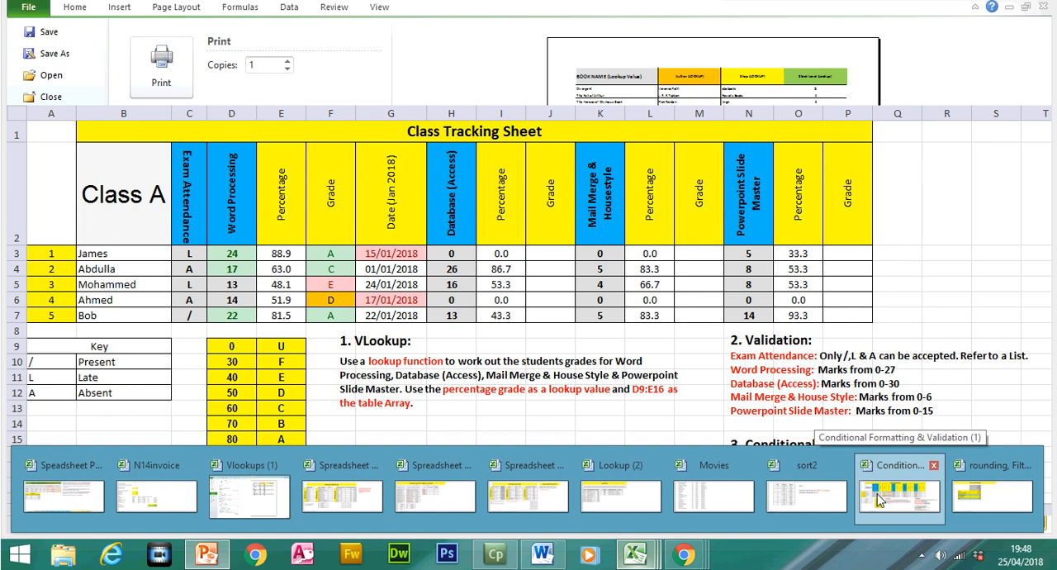
{"action": "left_click", "coordinate": [898, 496]}
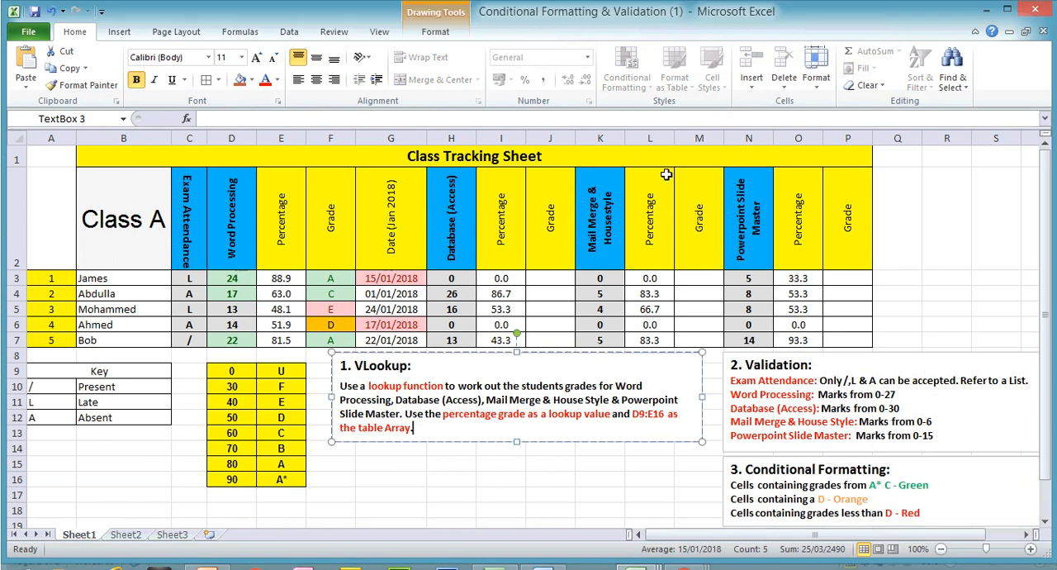
{"action": "left_click", "coordinate": [238, 33]}
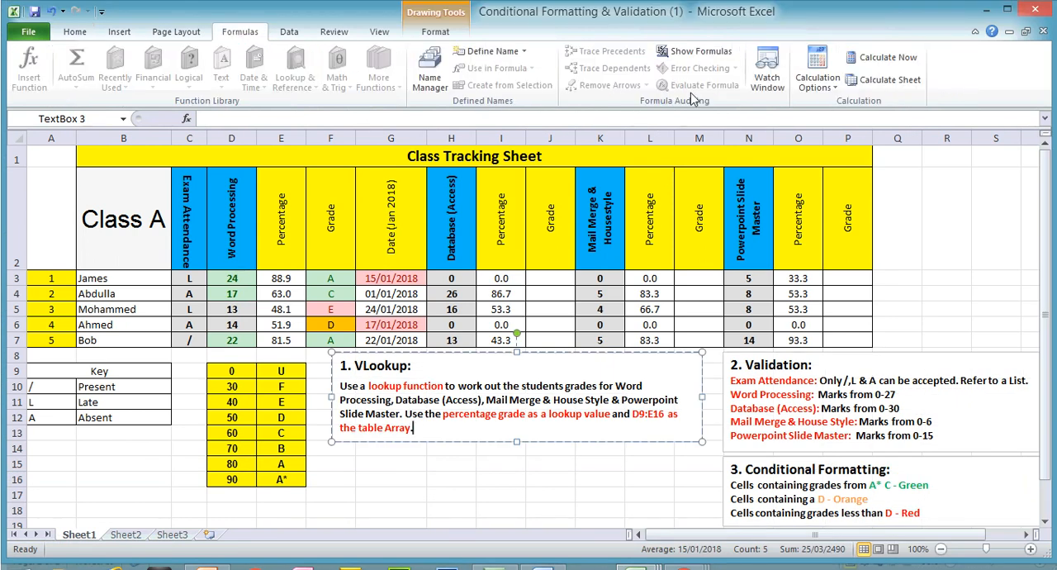
{"action": "left_click", "coordinate": [700, 51]}
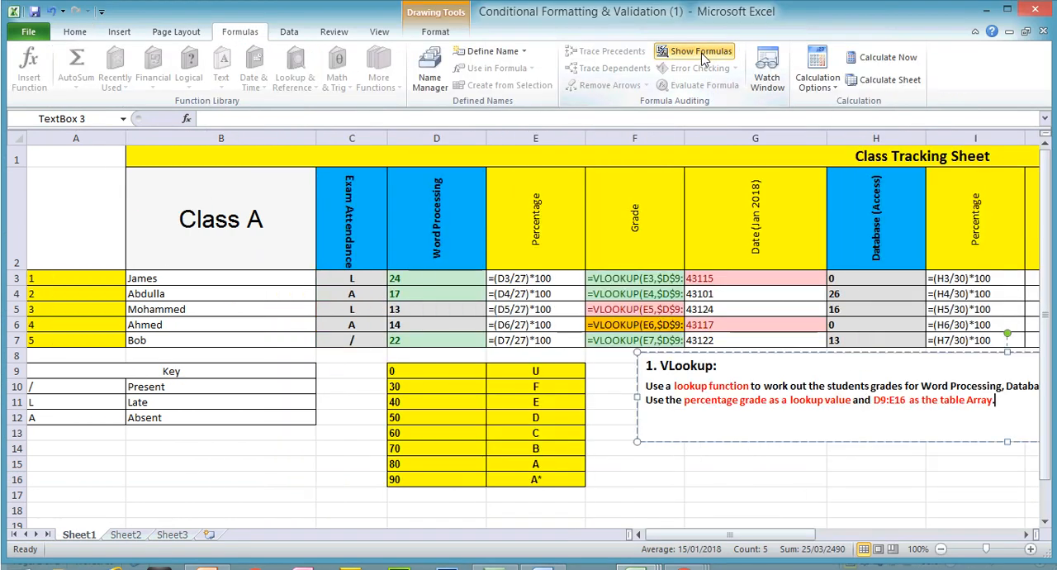
{"action": "double_click", "coordinate": [585, 138]}
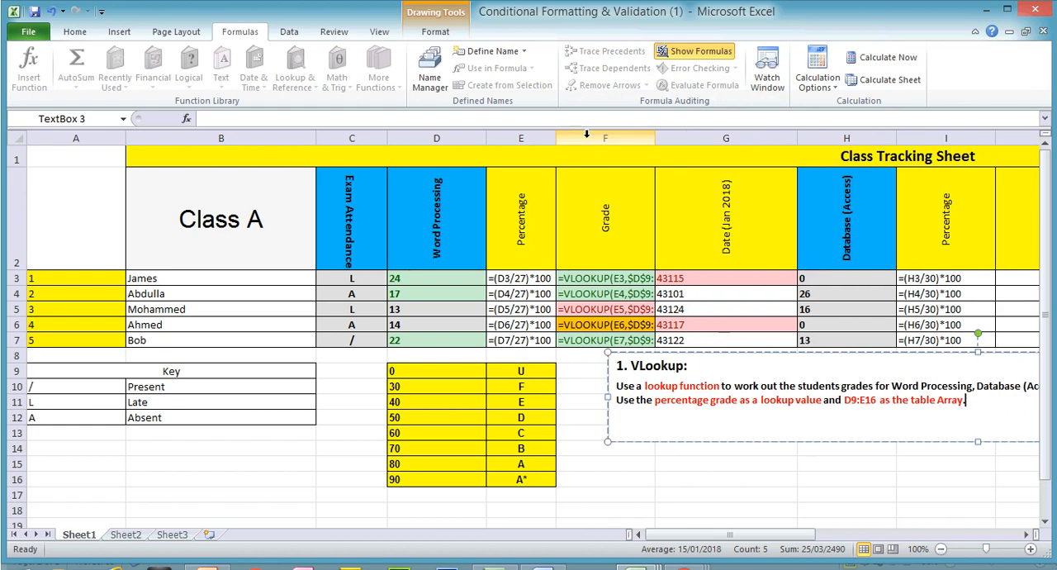
{"action": "double_click", "coordinate": [655, 137]}
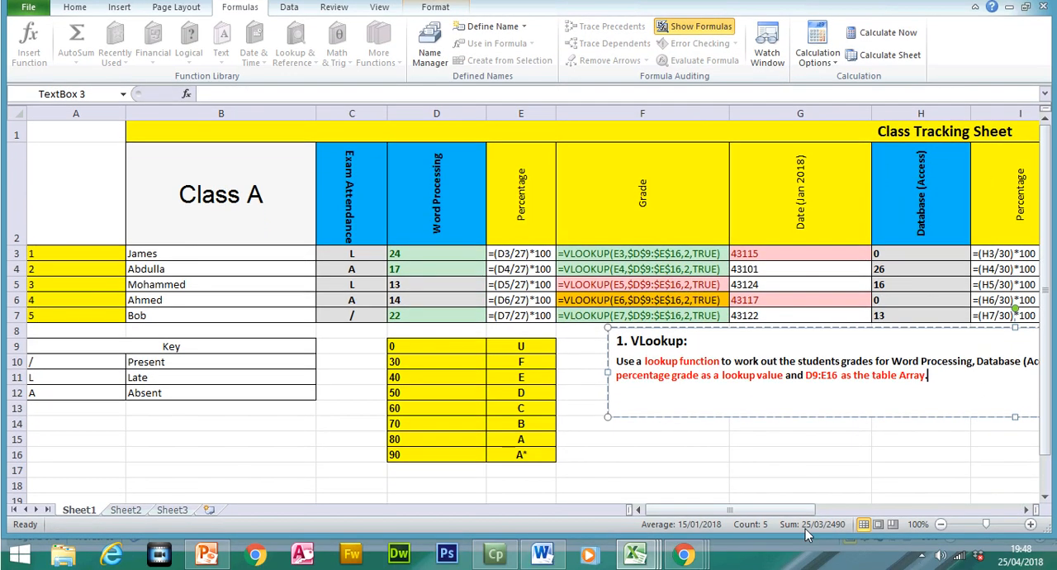
- Open the print settings for Sheet1 of the class tracking workbook and set the page to landscape orientation
{"action": "left_click_drag", "start_coordinate": [799, 509], "coordinate": [776, 499]}
{"action": "left_click", "coordinate": [28, 6]}
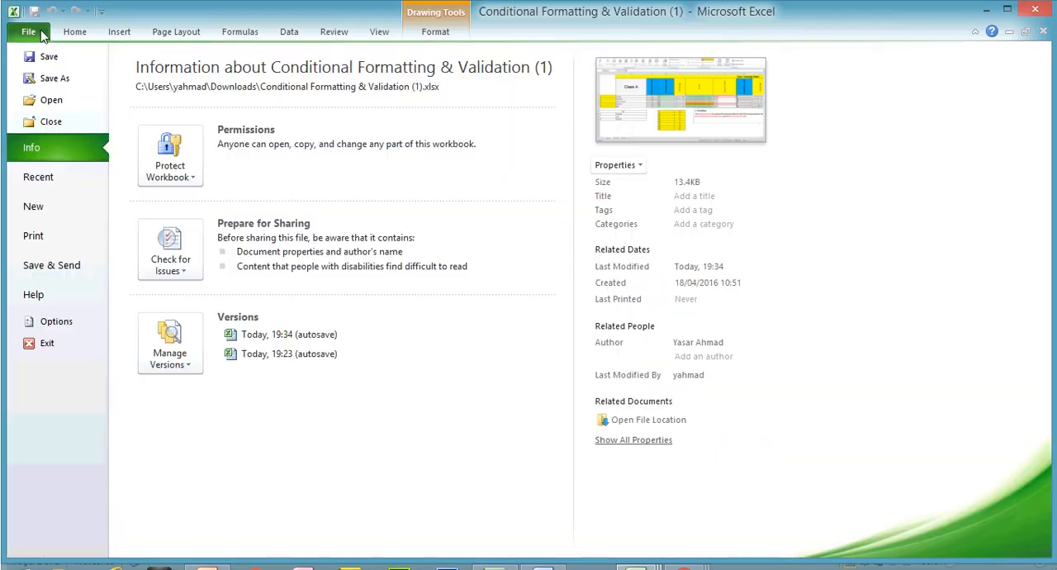
{"action": "left_click", "coordinate": [64, 211]}
{"action": "left_click", "coordinate": [272, 377]}
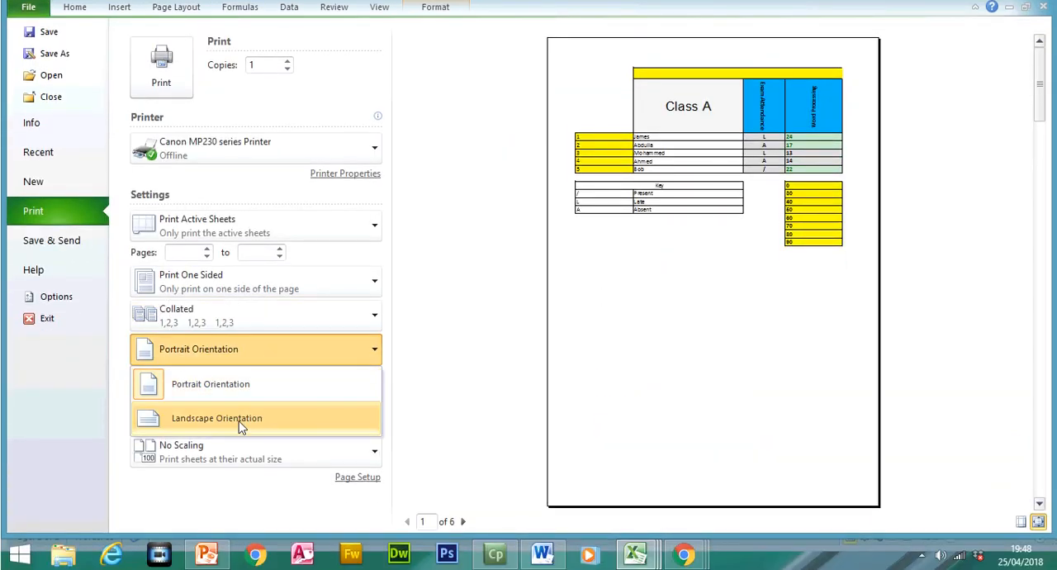
{"action": "left_click", "coordinate": [240, 451]}
- Apply custom scaling to fit the printout to 2 pages wide by 1 tall and preview both pages
{"action": "left_click", "coordinate": [238, 446]}
{"action": "left_click", "coordinate": [238, 427]}
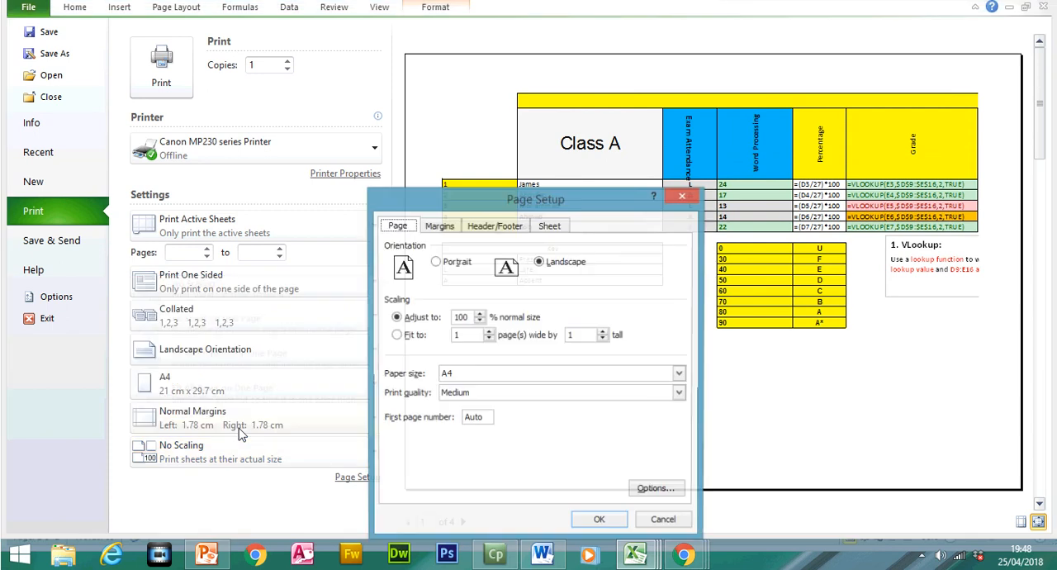
{"action": "left_click", "coordinate": [489, 332]}
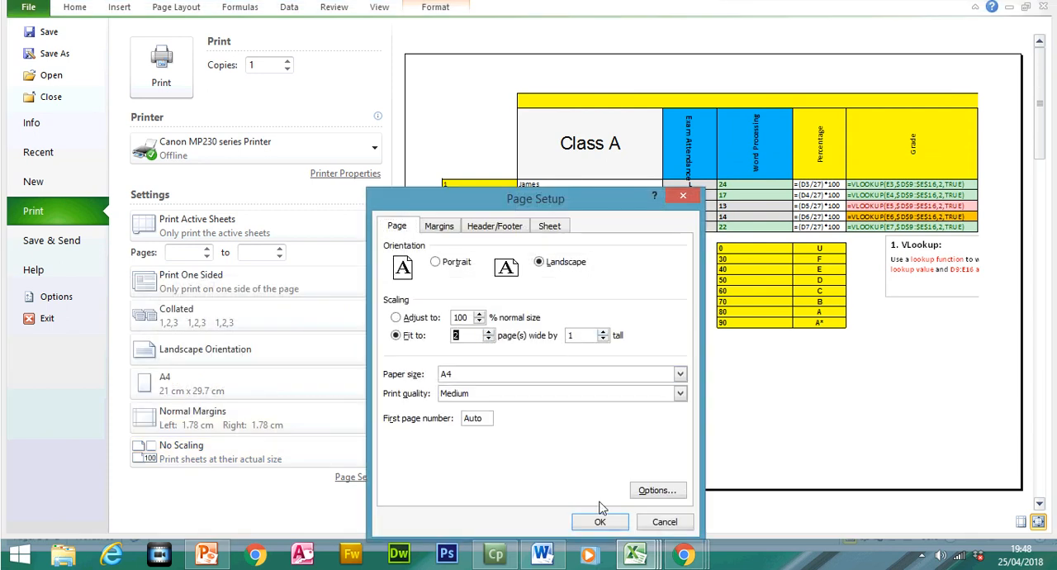
{"action": "left_click", "coordinate": [600, 522]}
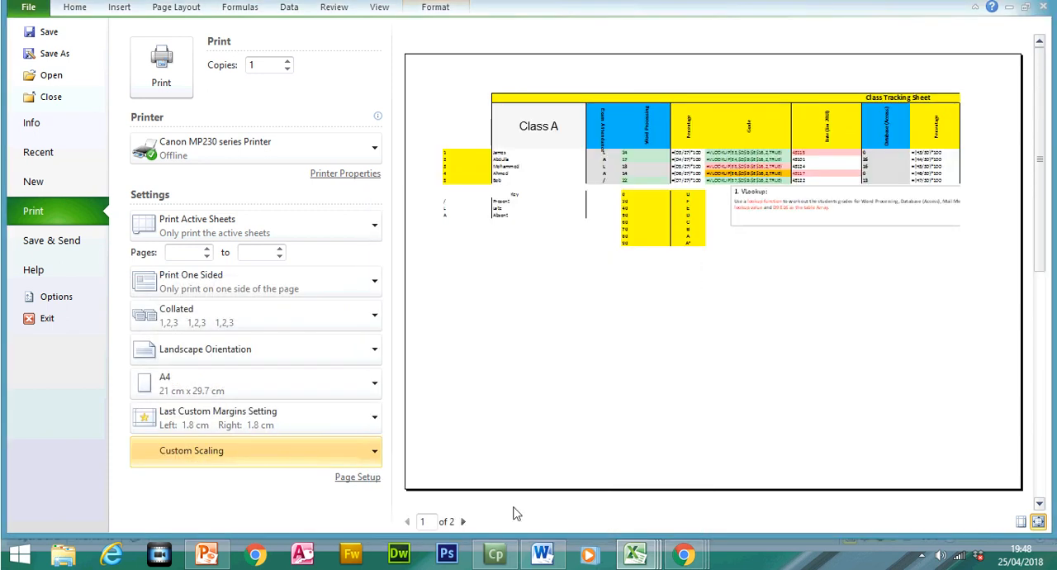
{"action": "left_click", "coordinate": [463, 521]}
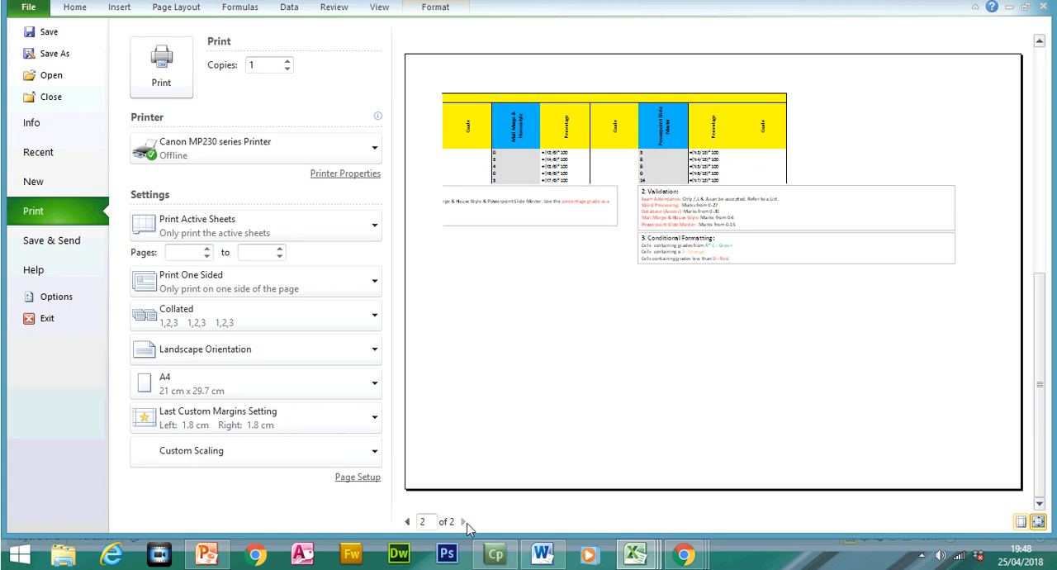
{"action": "left_click", "coordinate": [408, 521]}
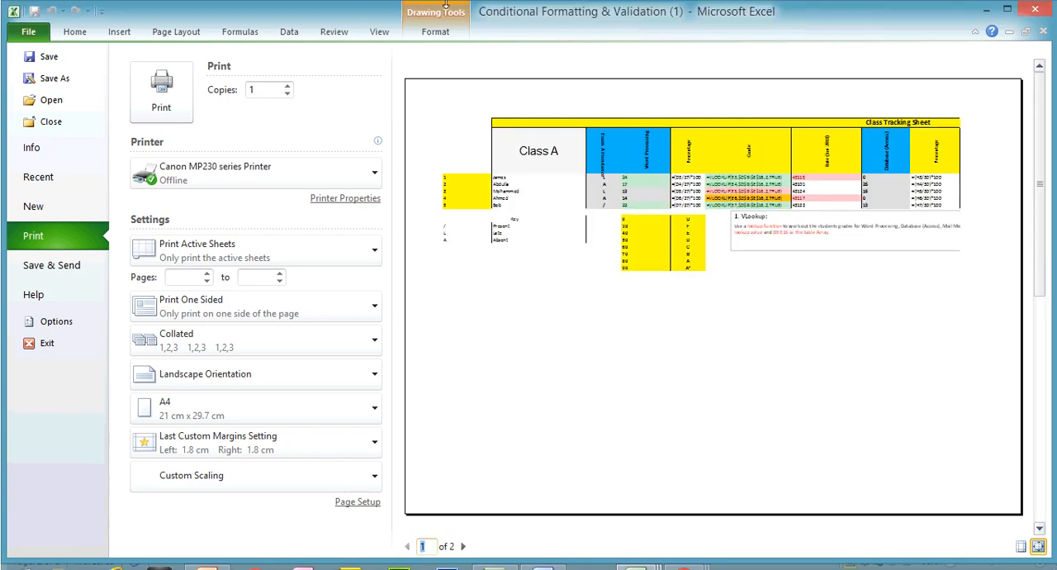
- Narrow the Grade column F so its VLOOKUP formulas are cut off, check the print preview, and return to the sheet
{"action": "left_click", "coordinate": [74, 32]}
{"action": "left_click_drag", "start_coordinate": [729, 138], "coordinate": [619, 138]}
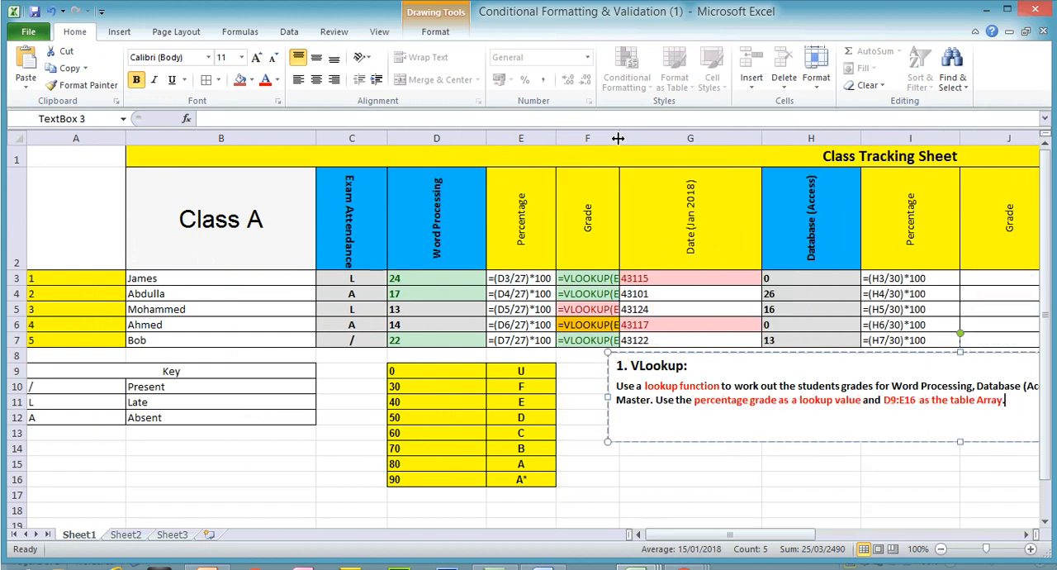
{"action": "left_click", "coordinate": [35, 38]}
{"action": "left_click", "coordinate": [82, 237]}
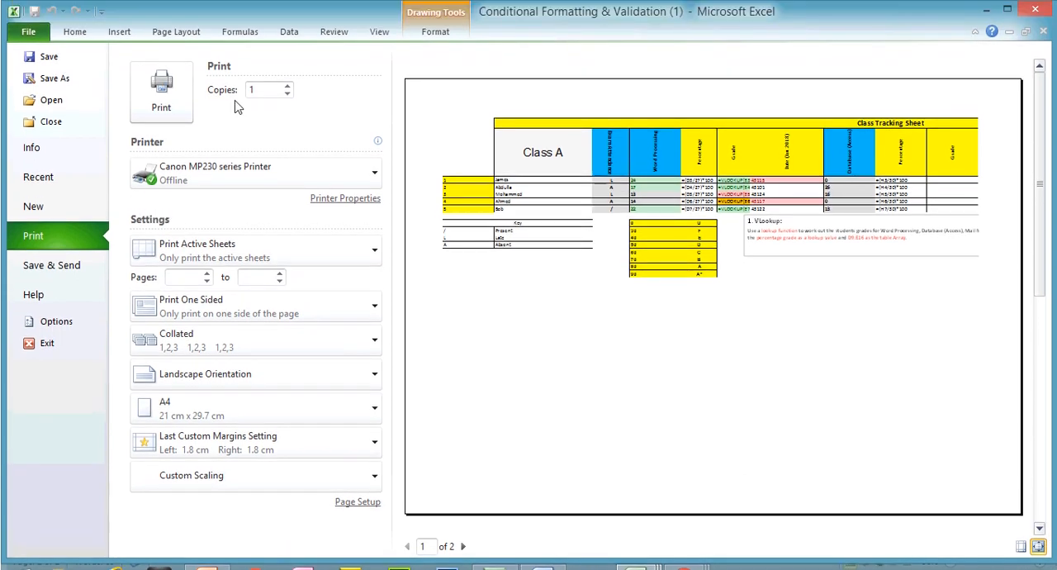
{"action": "left_click", "coordinate": [74, 7]}
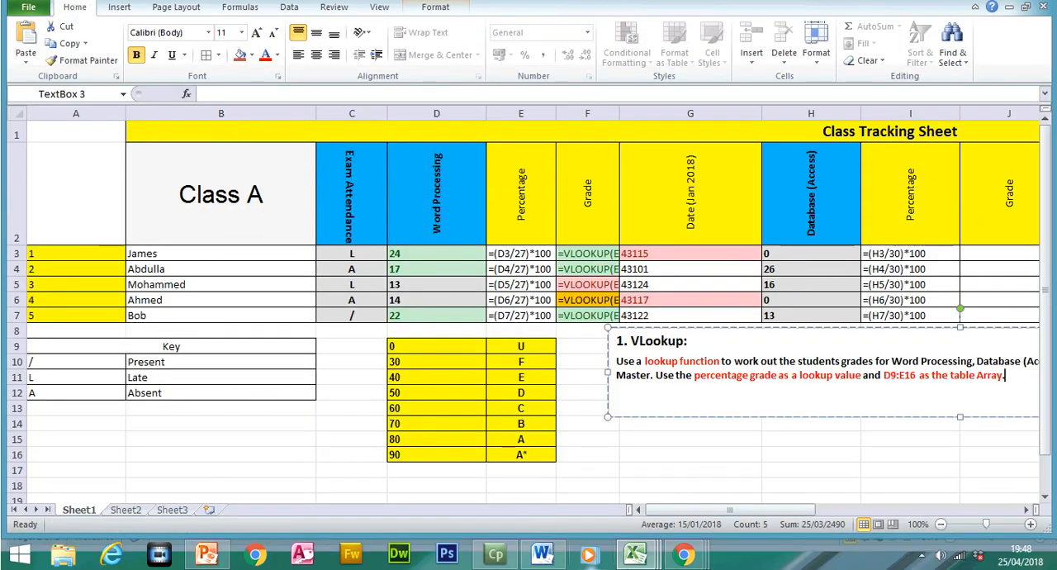
{"action": "mouse_move", "coordinate": [219, 559]}
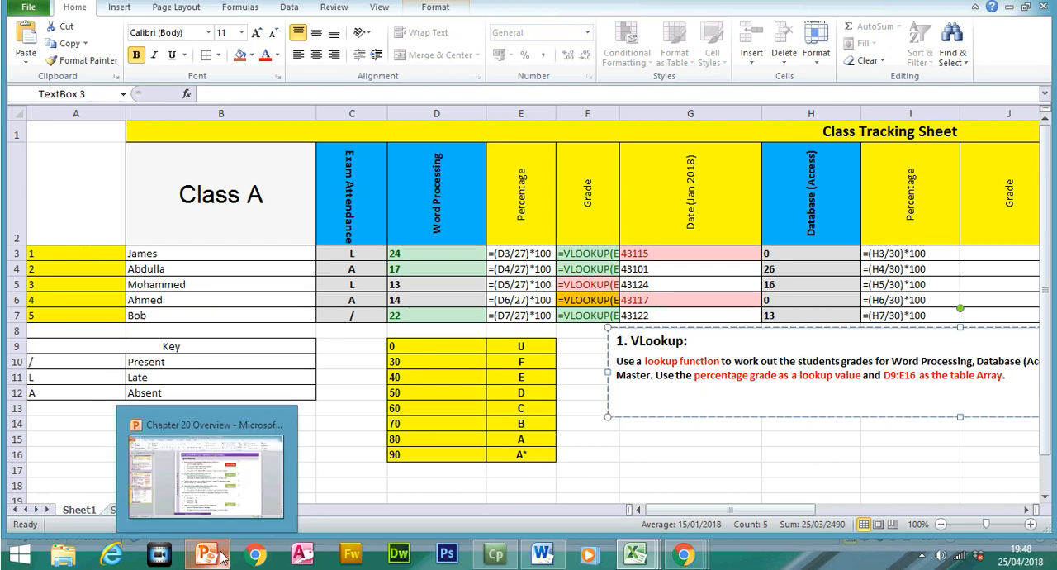